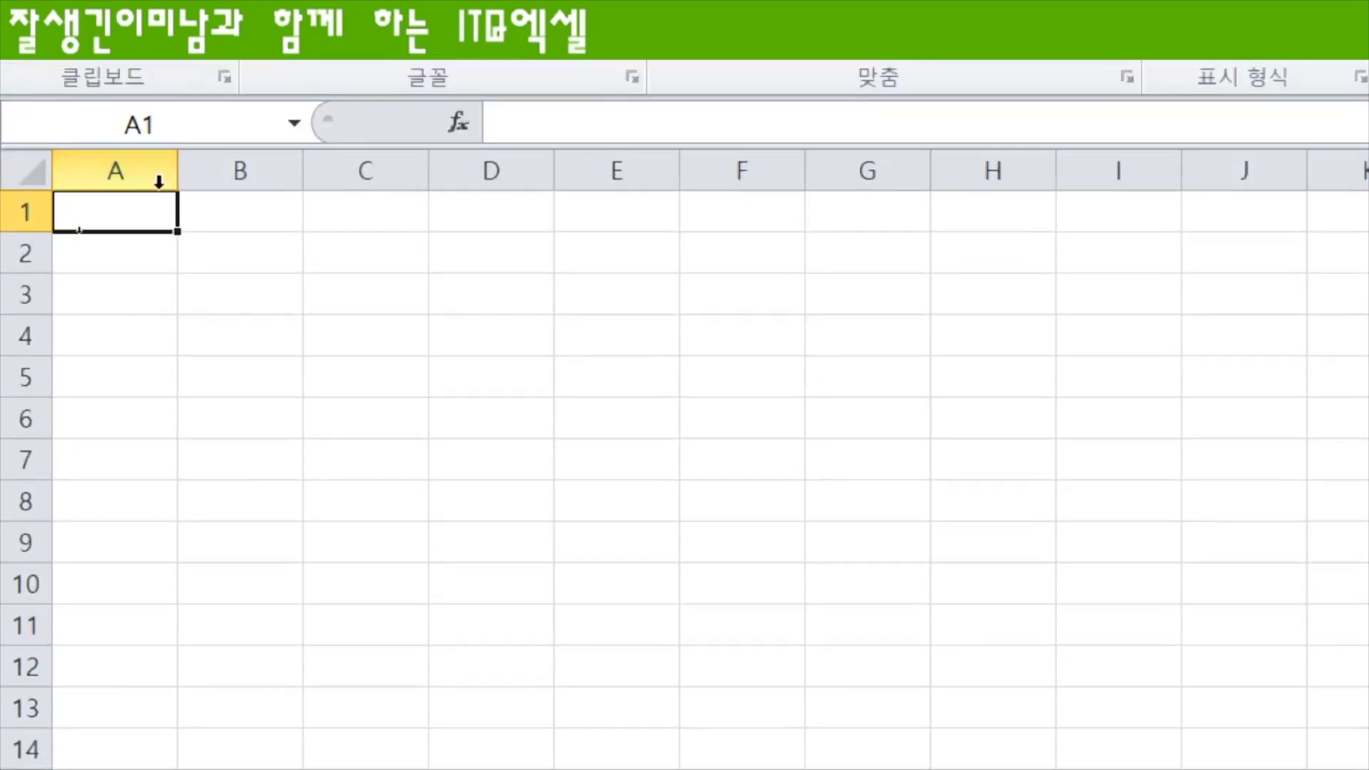
pyautogui.click(140, 170)
pyautogui.rightClick(140, 172)
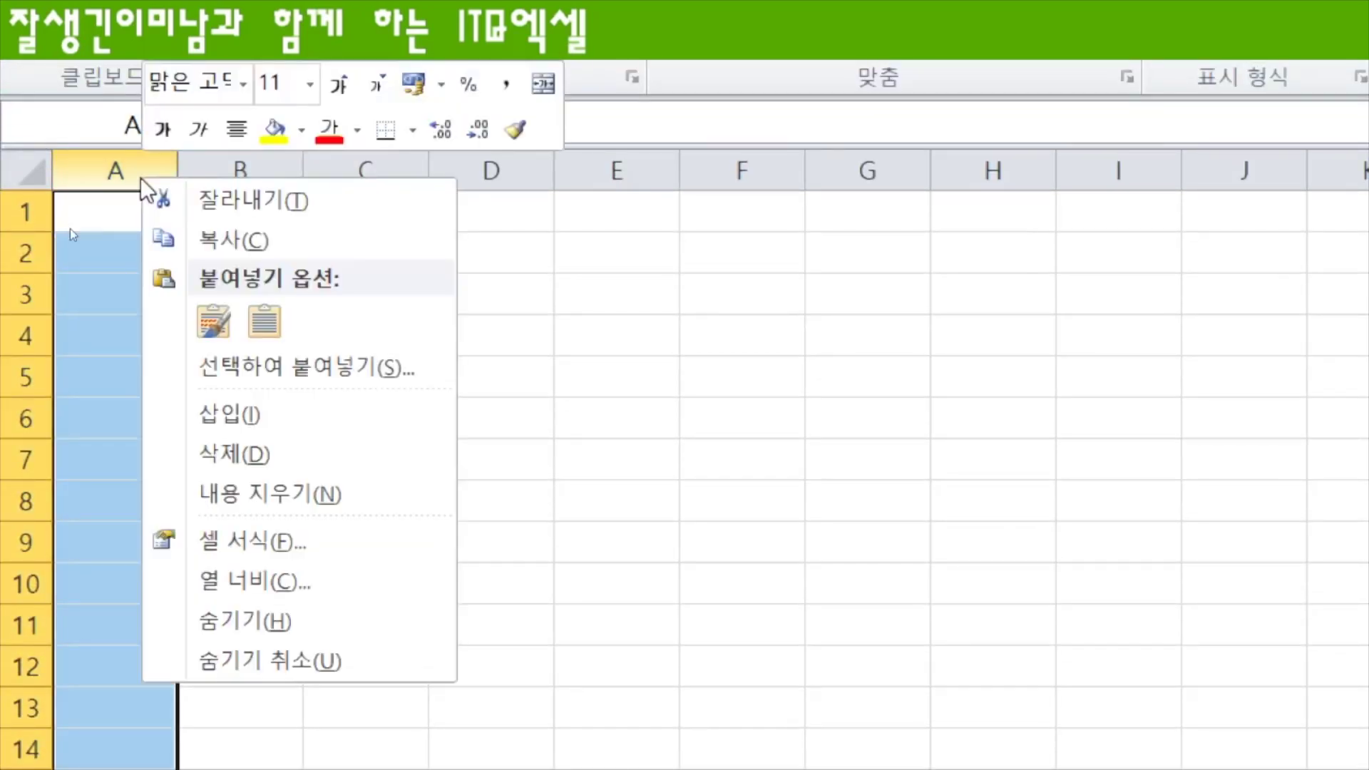
pyautogui.click(272, 580)
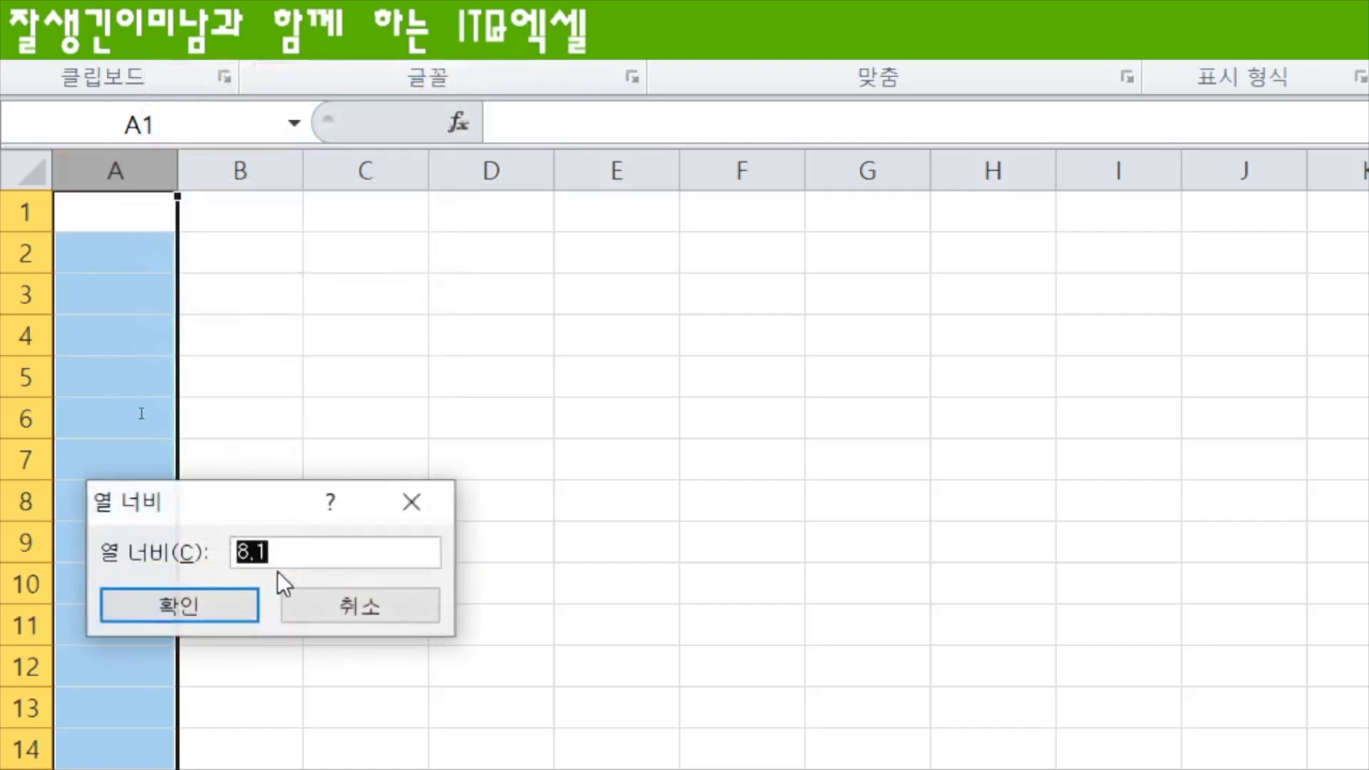
pyautogui.press('Home')
pyautogui.press('Return')
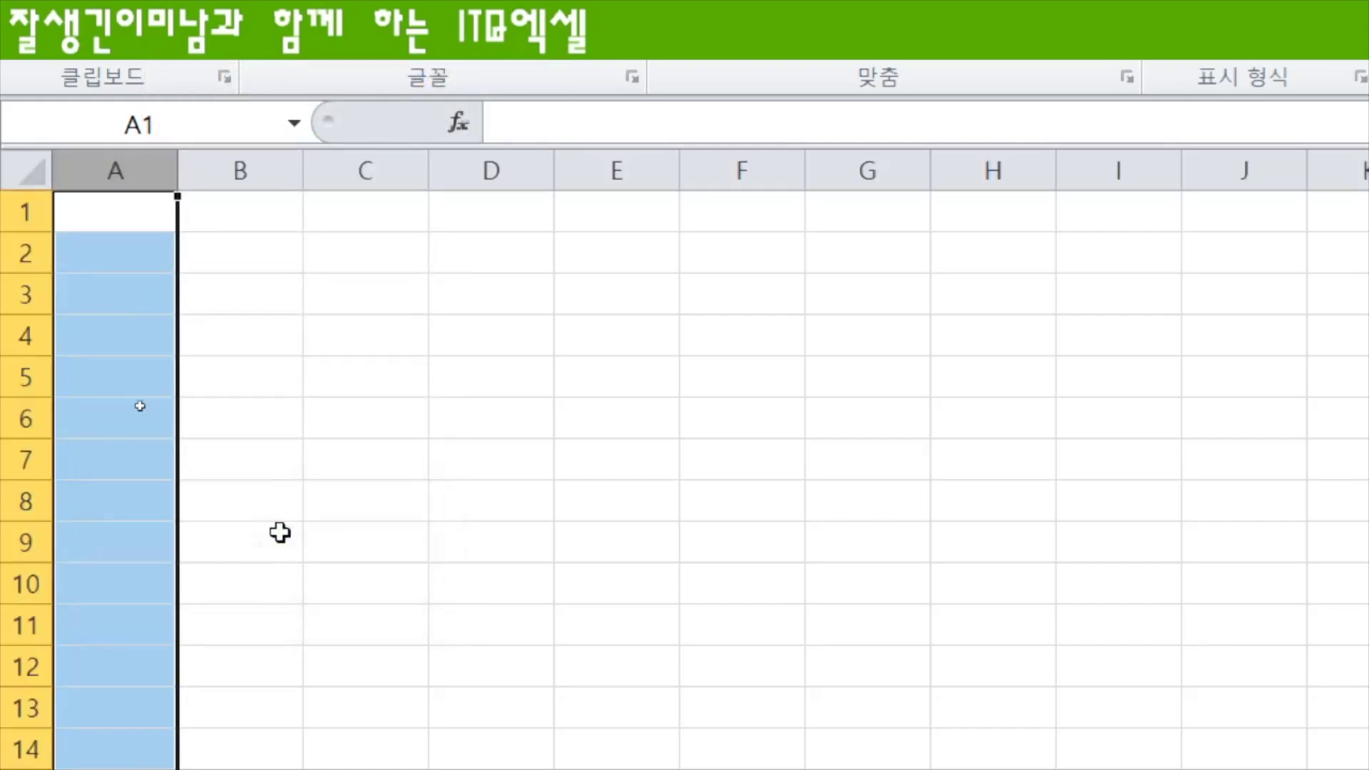
# Step: Set the width of column A to 1 in the grouped sheets
pyautogui.rightClick(105, 178)
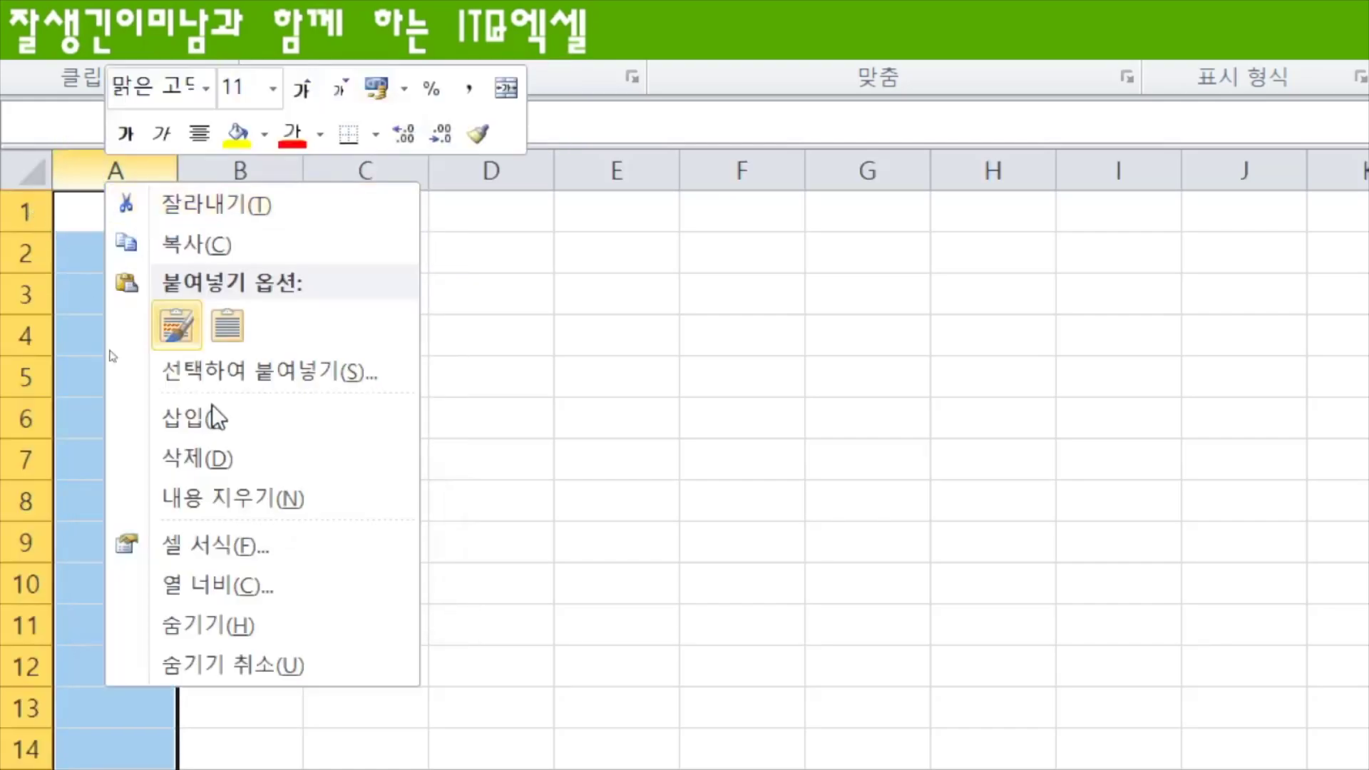
pyautogui.click(232, 599)
pyautogui.write('1')
pyautogui.press('Return')
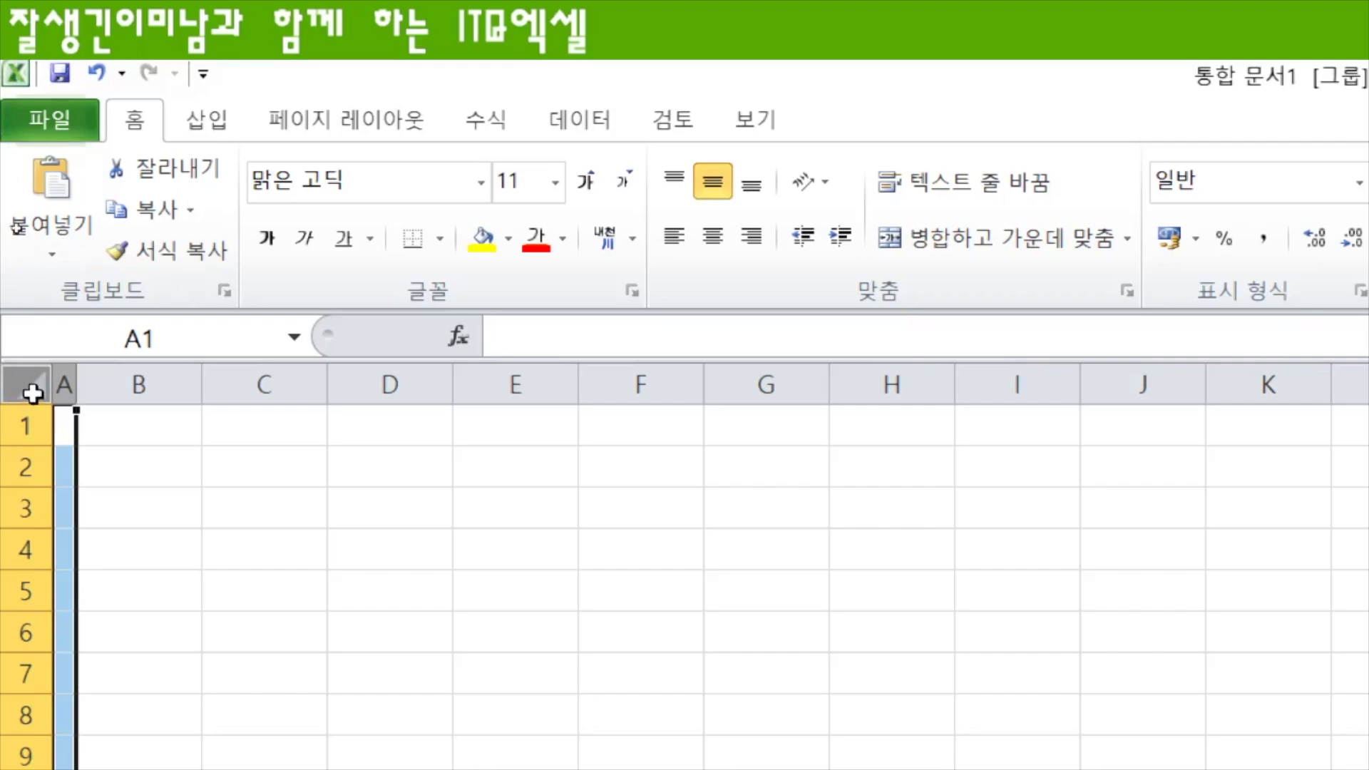
# Step: Apply the 굴림 font and horizontal centre alignment to all cells of the grouped sheets
pyautogui.click(31, 389)
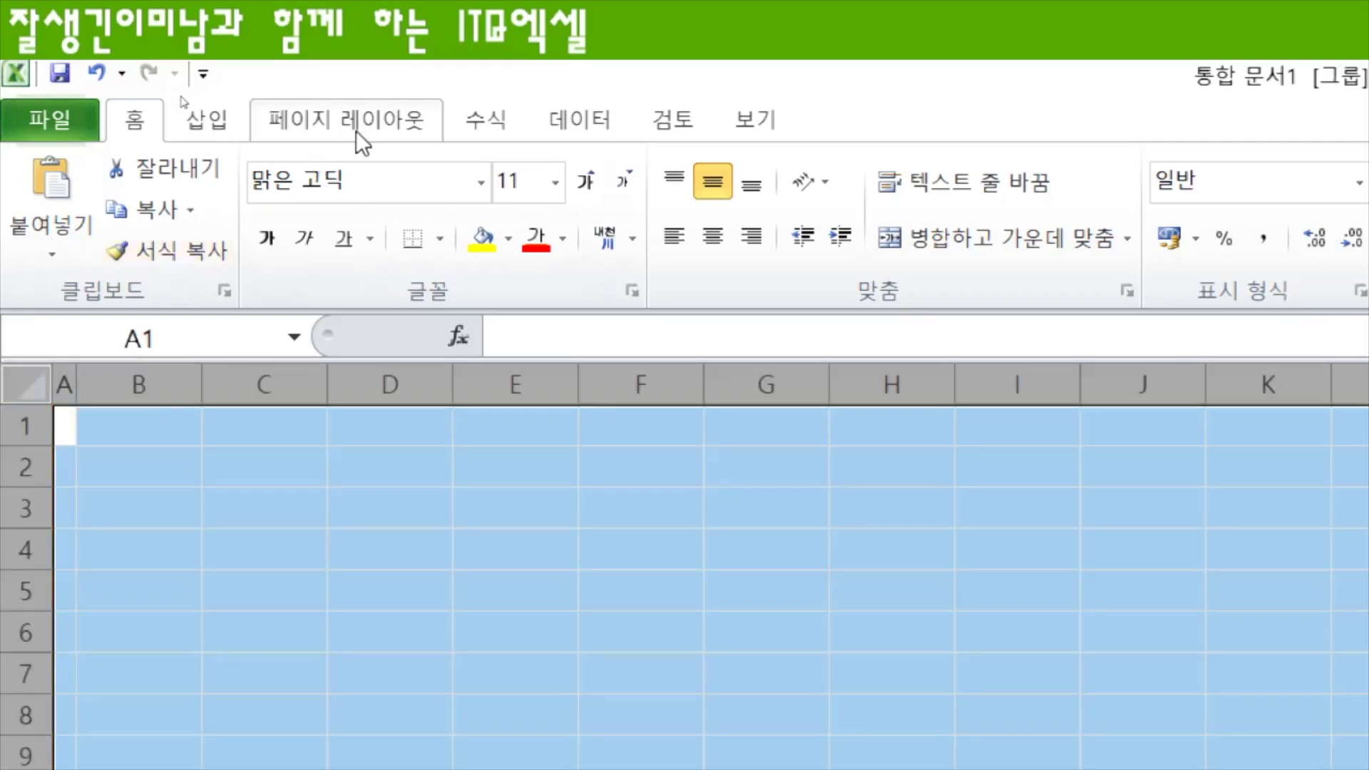
pyautogui.click(334, 193)
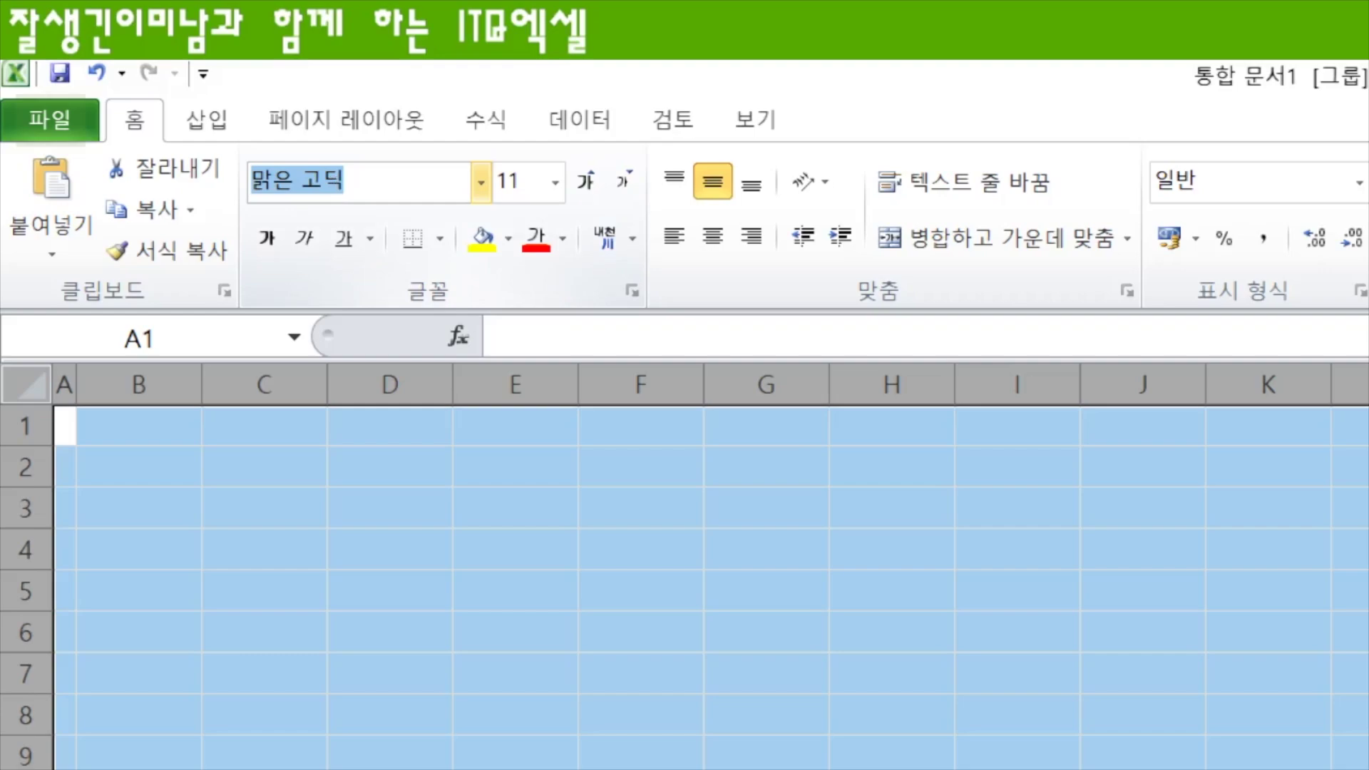
pyautogui.write('rnffla')
pyautogui.hotkey('shift', 'Home')
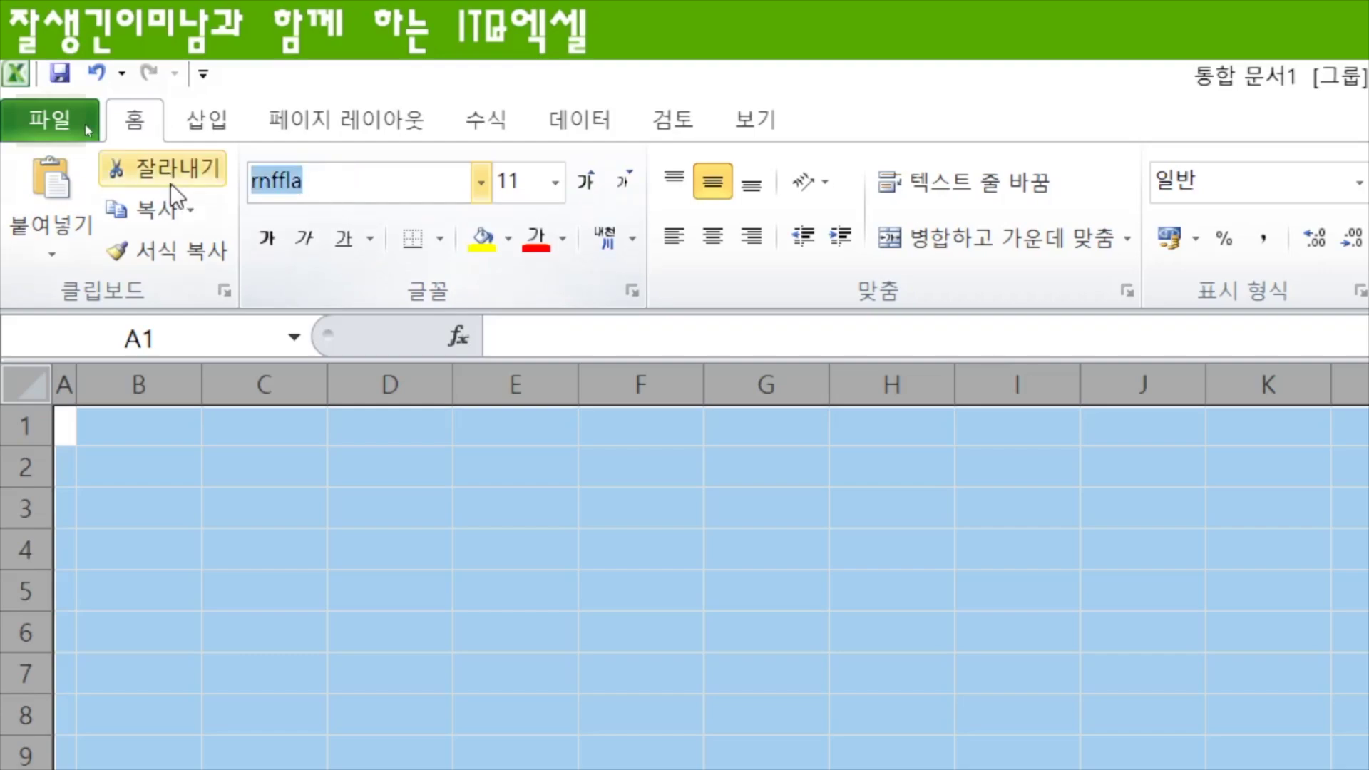
pyautogui.write('굴림')
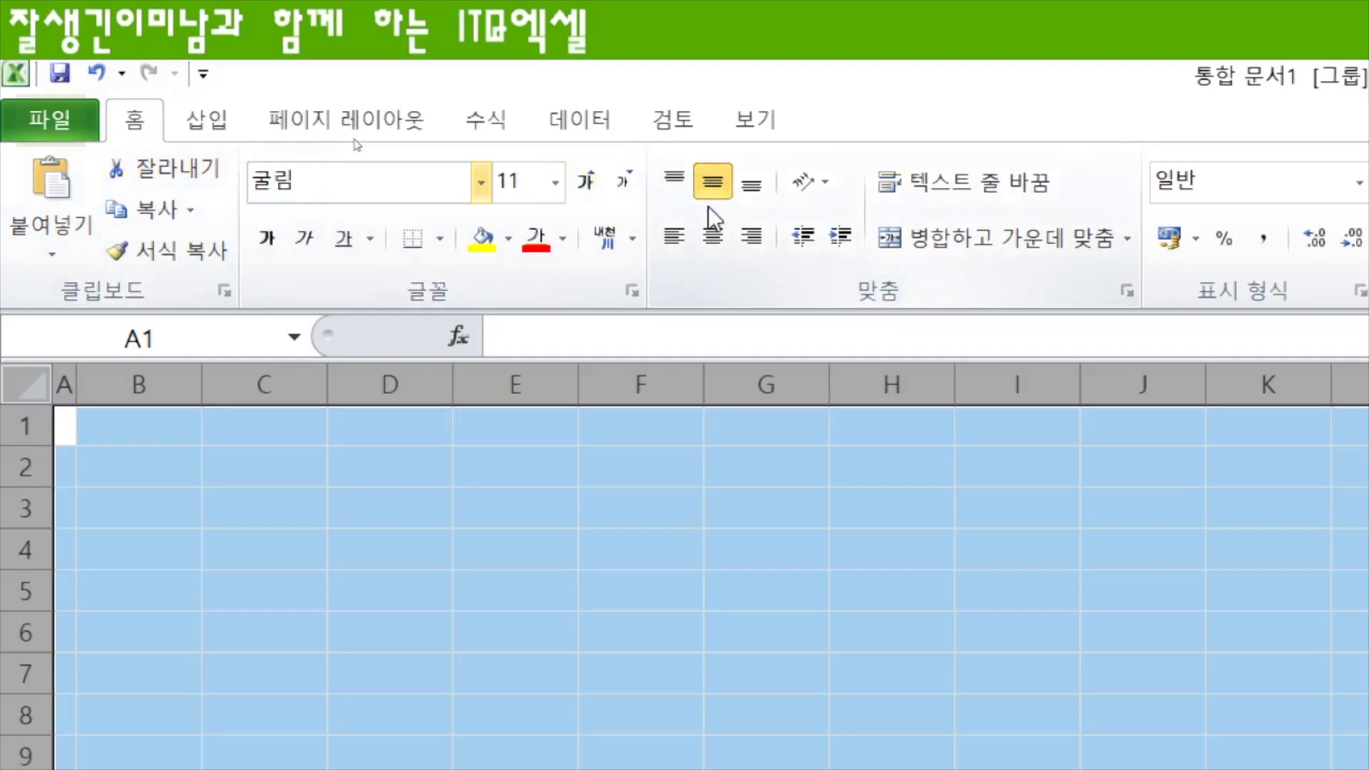
pyautogui.click(712, 246)
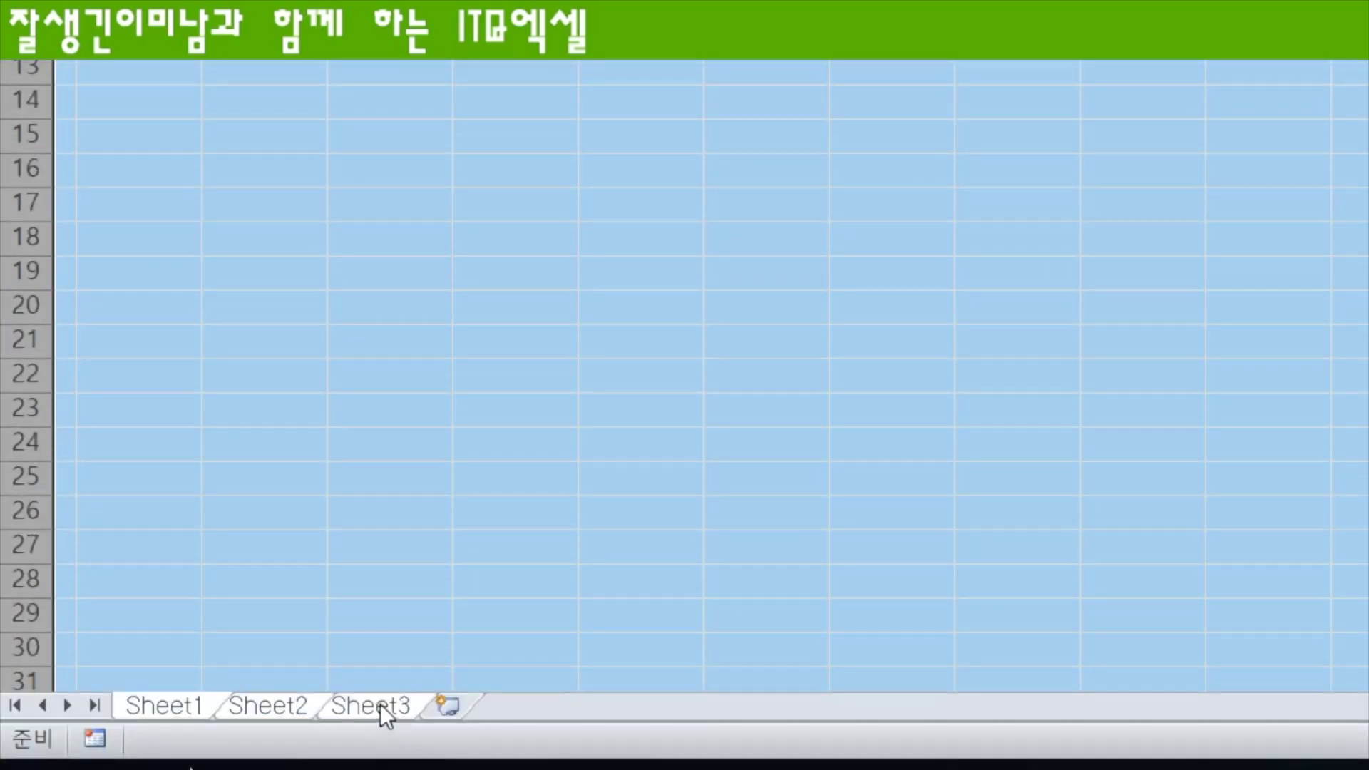
# Step: Rename the worksheets Sheet3, Sheet2 and Sheet1 as 제3작업, 제2작업 and 제1작업 respectively
pyautogui.doubleClick(379, 704)
pyautogui.write('제3작업')
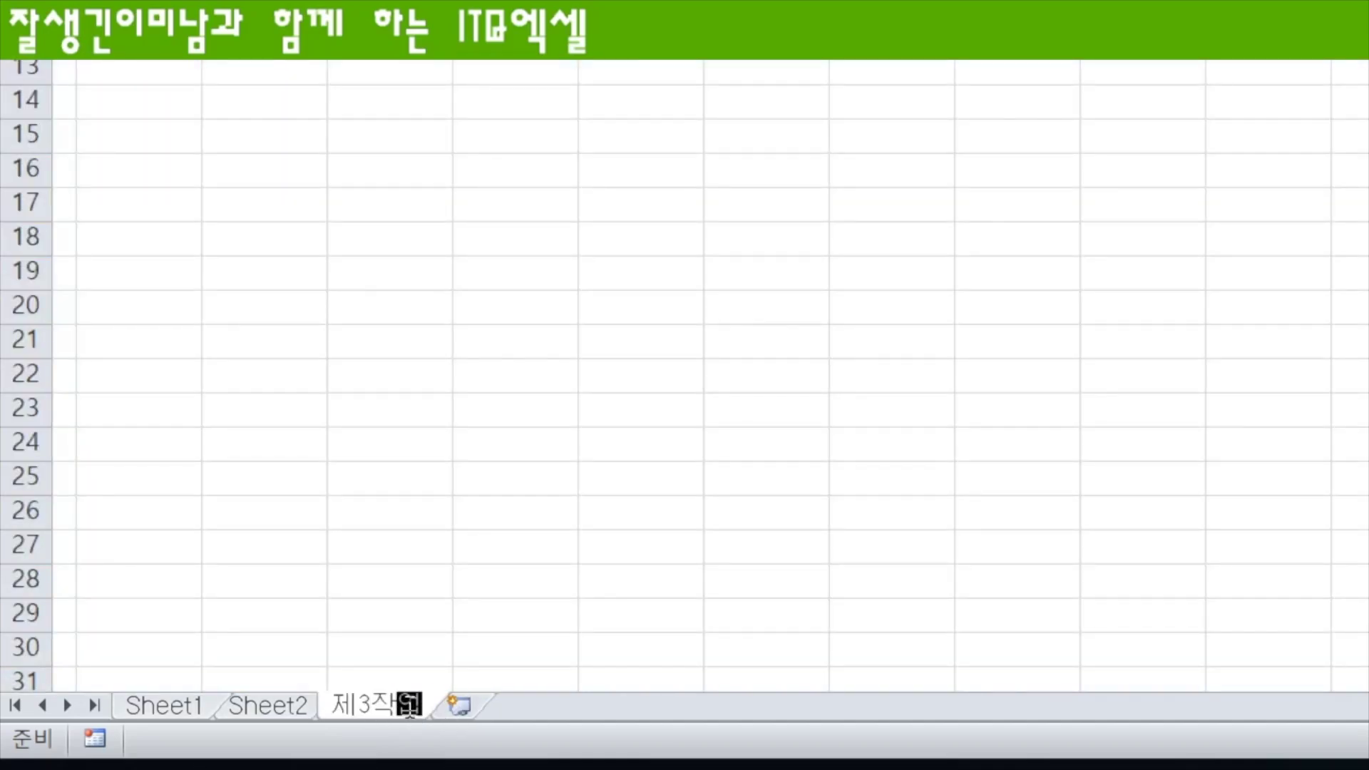
pyautogui.press('Return')
pyautogui.doubleClick(275, 714)
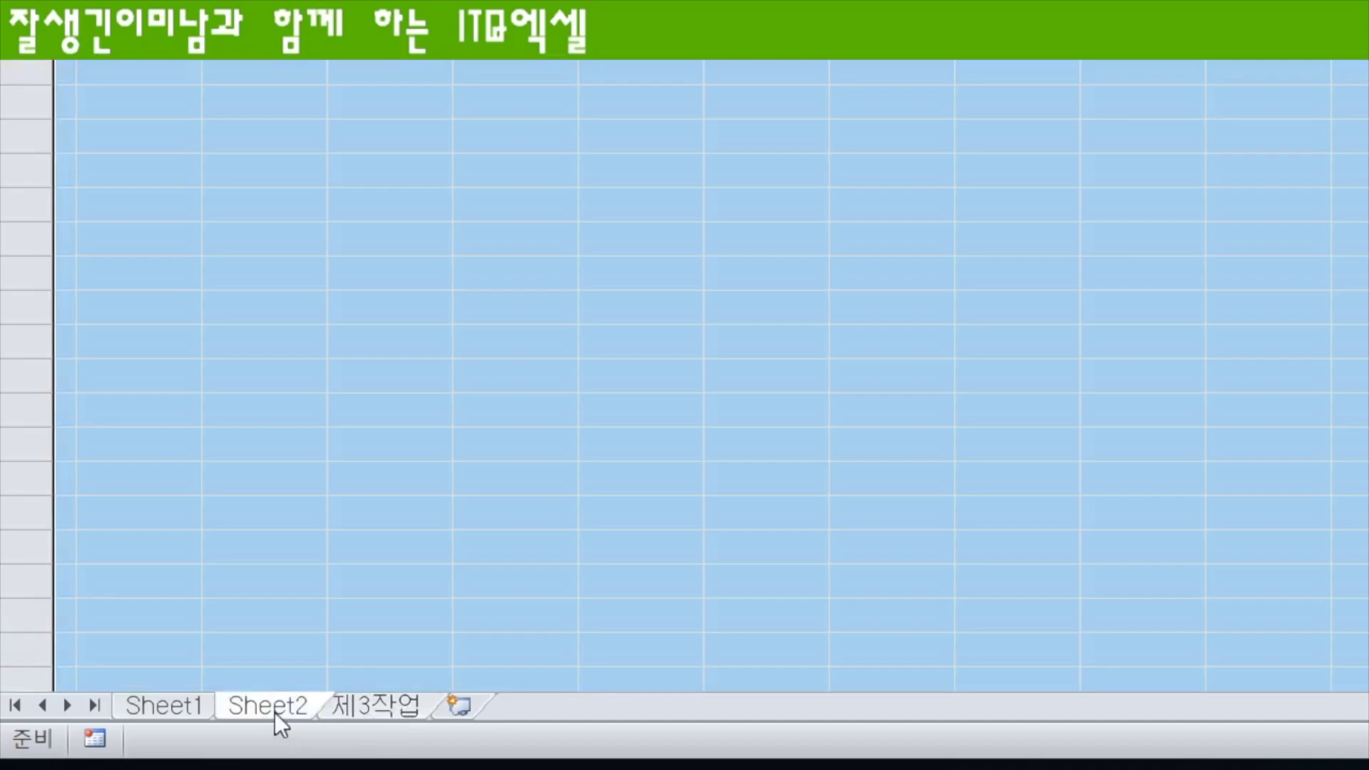
pyautogui.write('제2')
pyautogui.write('작업')
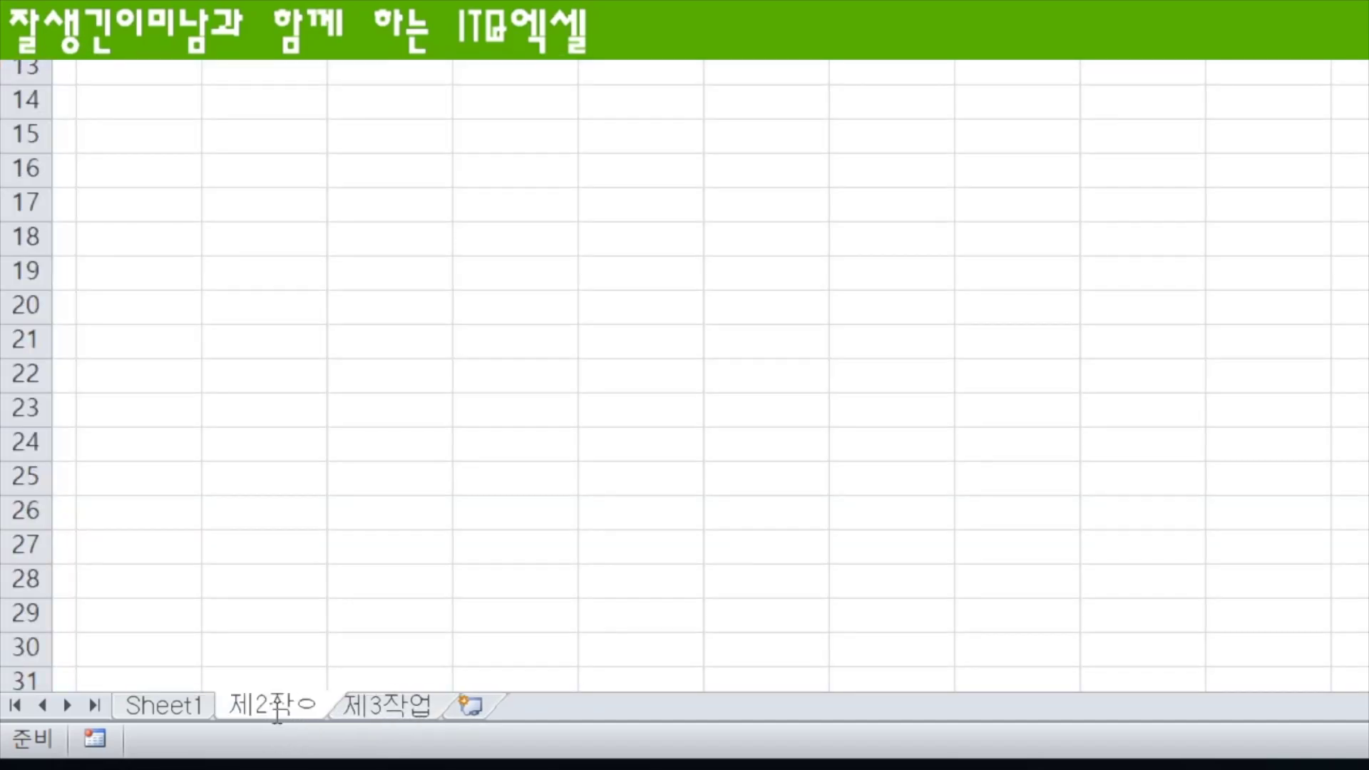
pyautogui.press('Return')
pyautogui.doubleClick(153, 706)
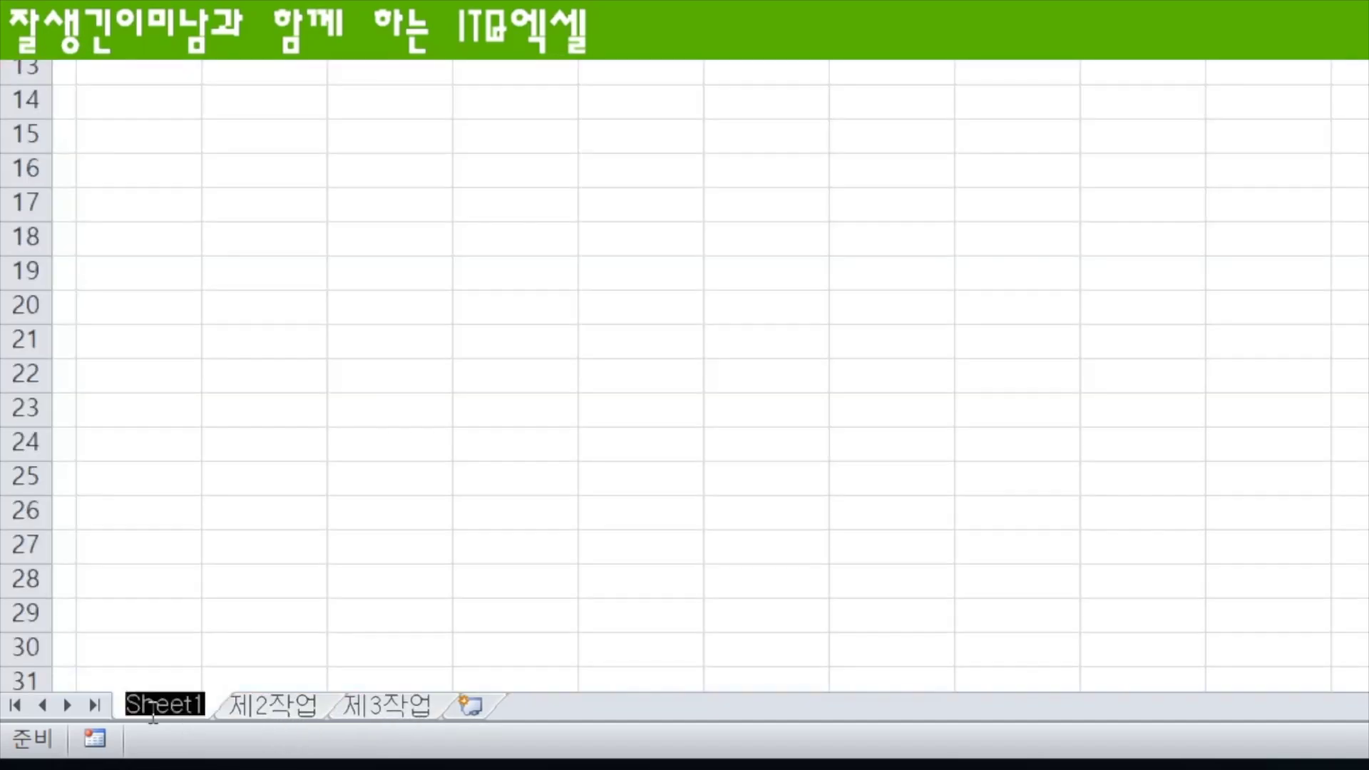
pyautogui.write('제1작업')
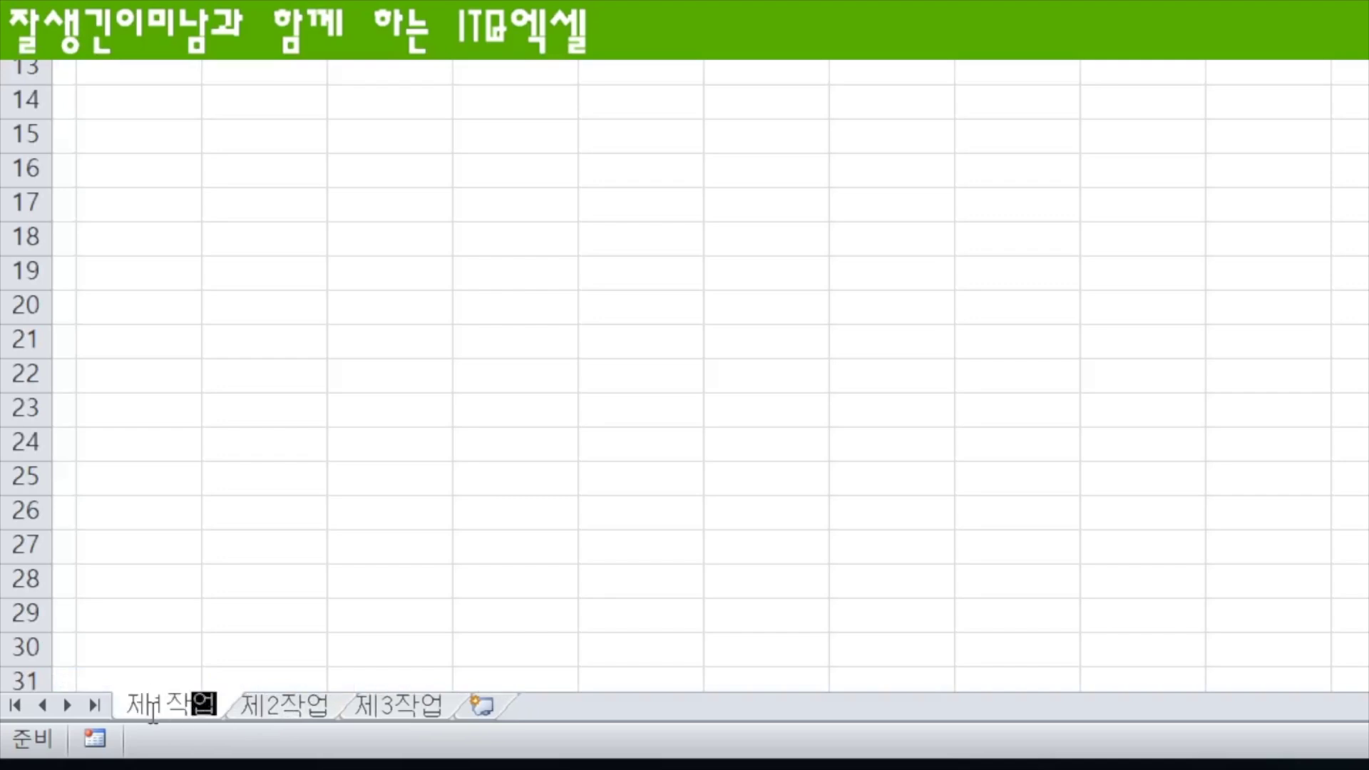
pyautogui.press('Return')
# Step: Enter the headers 품목코드, 부위, 생산일 and 구분 in cells B4 to E4 of the 제1작업 sheet
pyautogui.scroll(3, 137, 94)
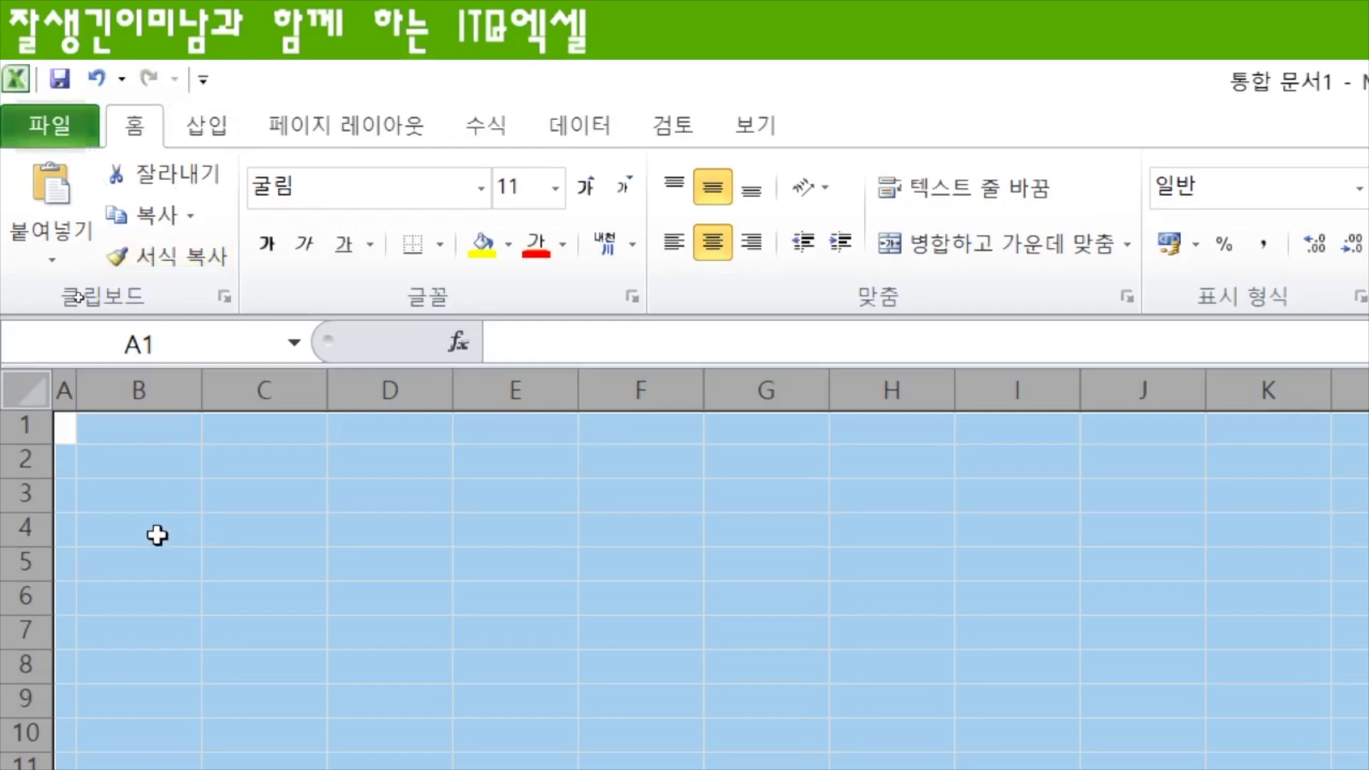
pyautogui.click(163, 536)
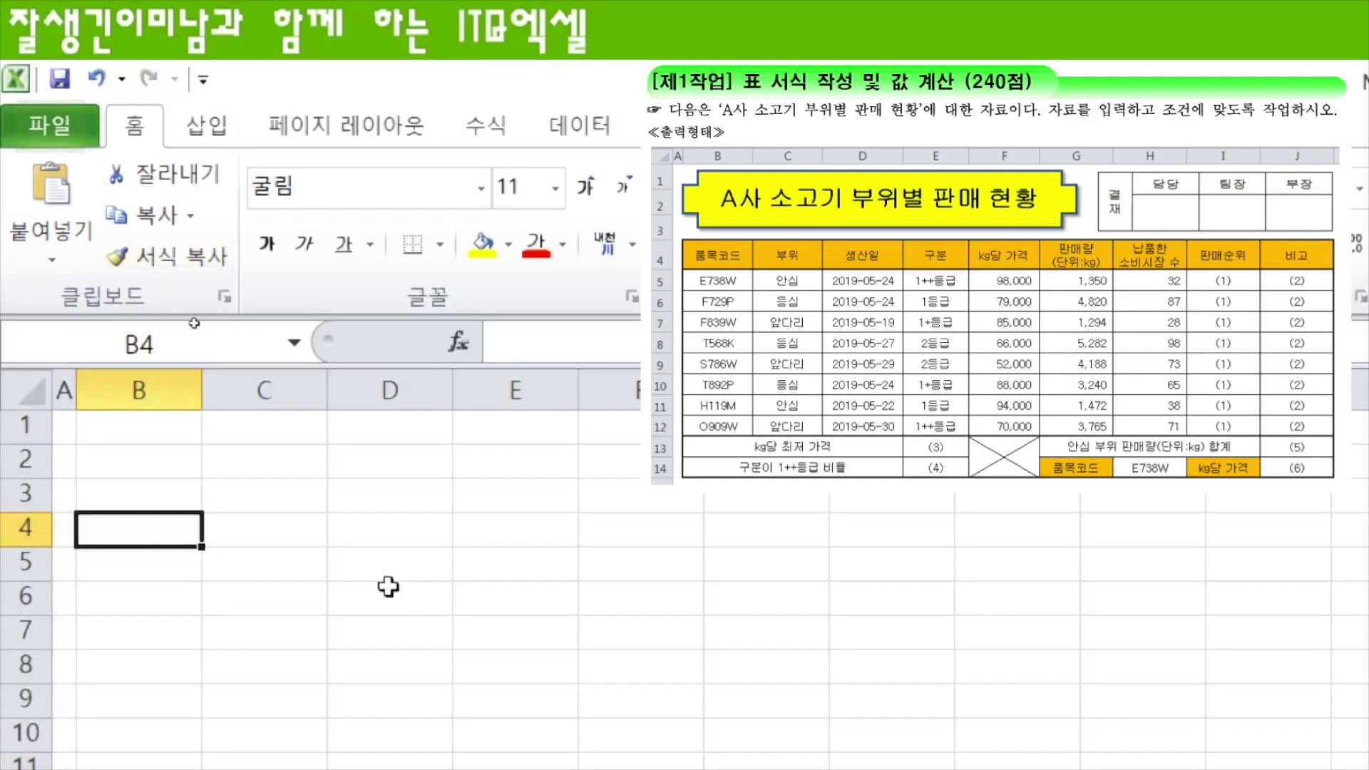
pyautogui.write('품목코드')
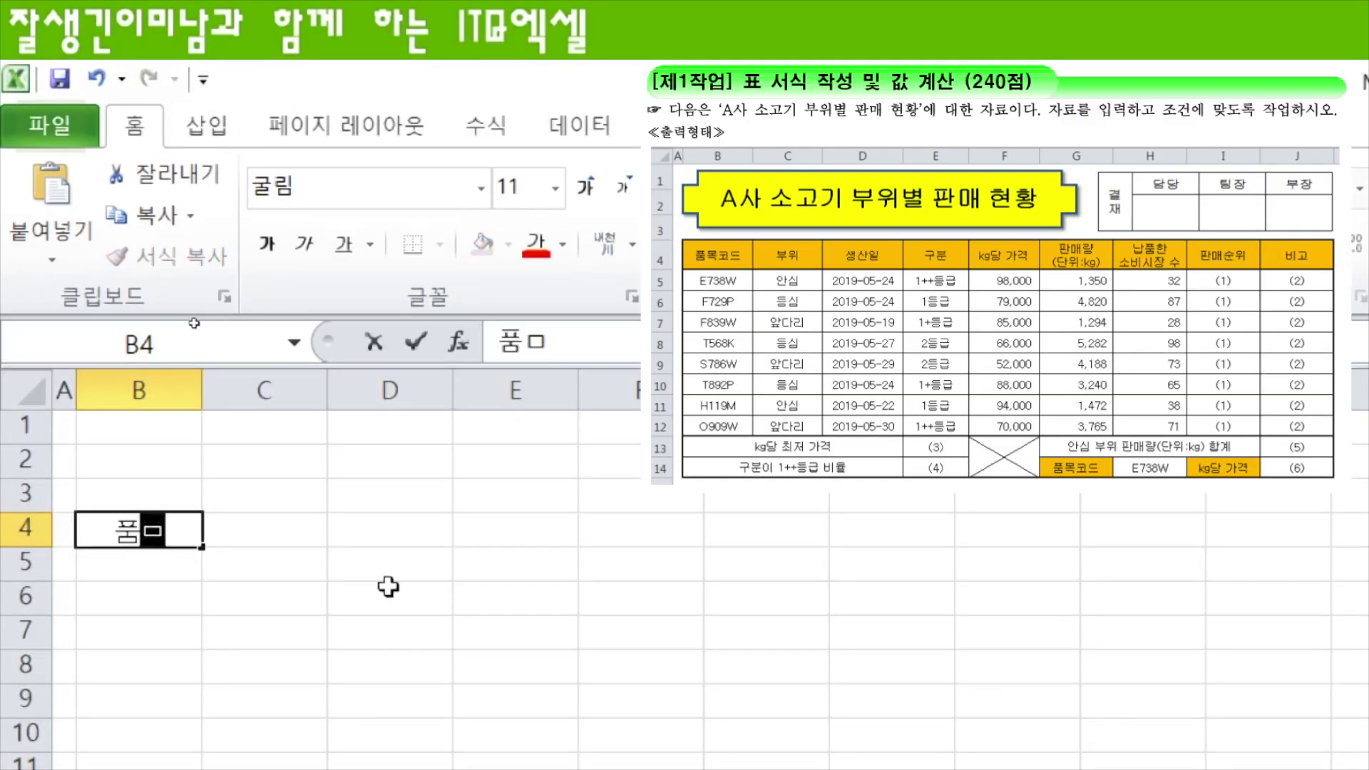
pyautogui.press('Tab')
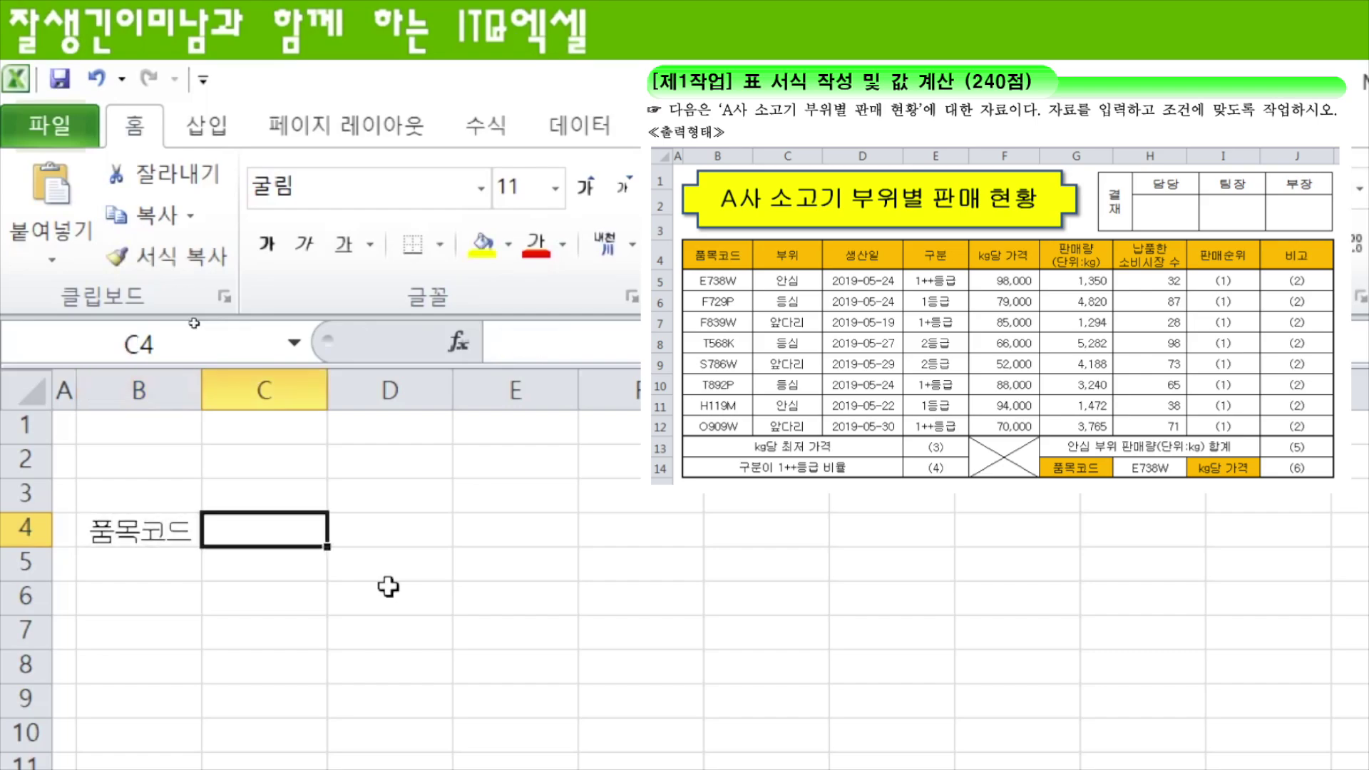
pyautogui.write('부위')
pyautogui.press('Tab')
pyautogui.write('생ㅇ')
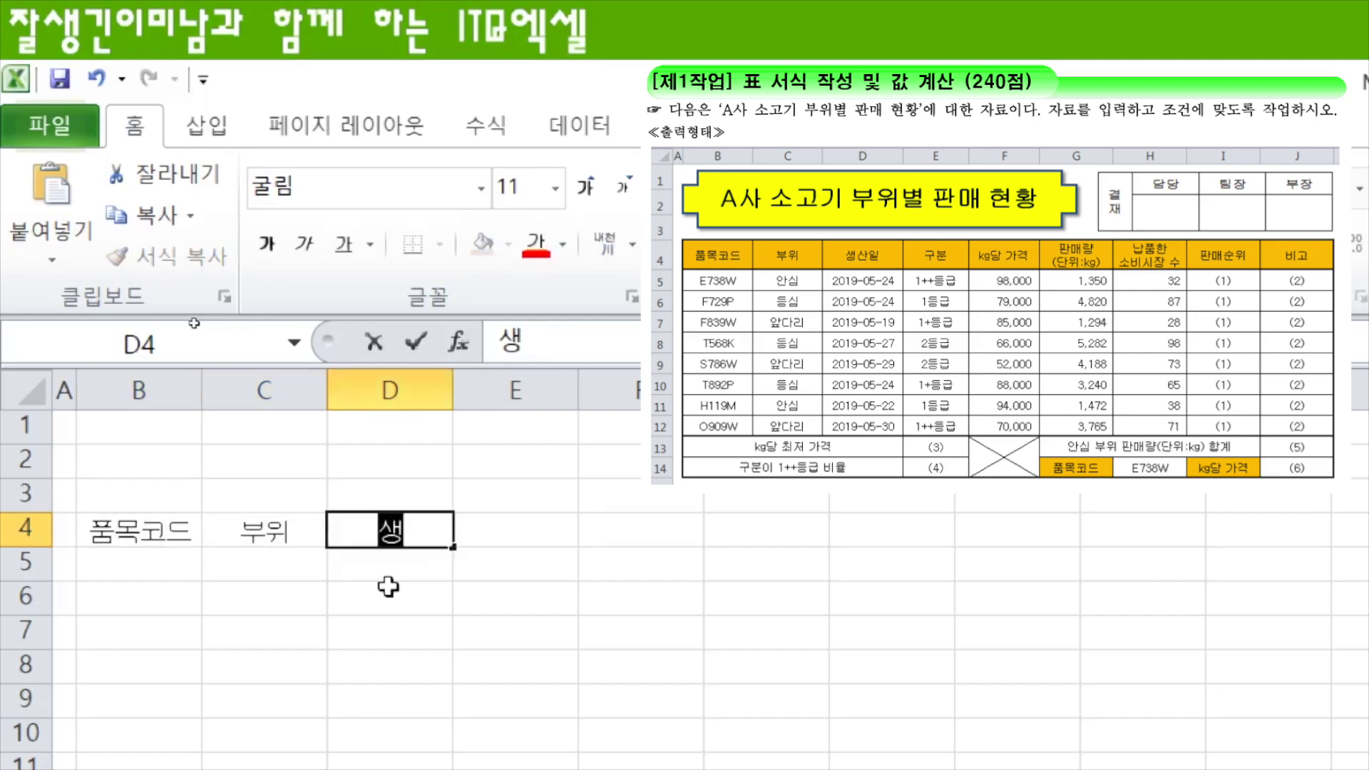
pyautogui.press('BackSpace')
pyautogui.write('산일')
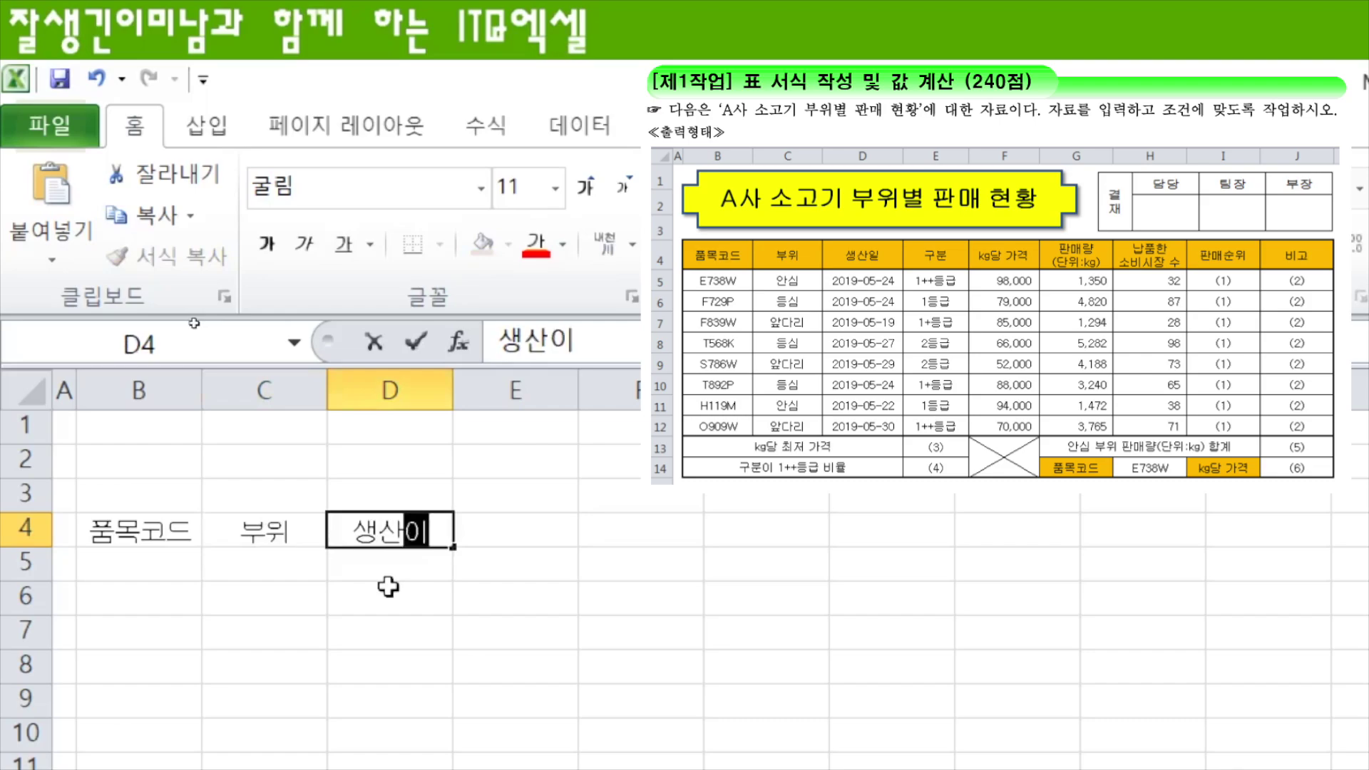
pyautogui.press('Tab')
pyautogui.write('구분')
pyautogui.press('Tab')
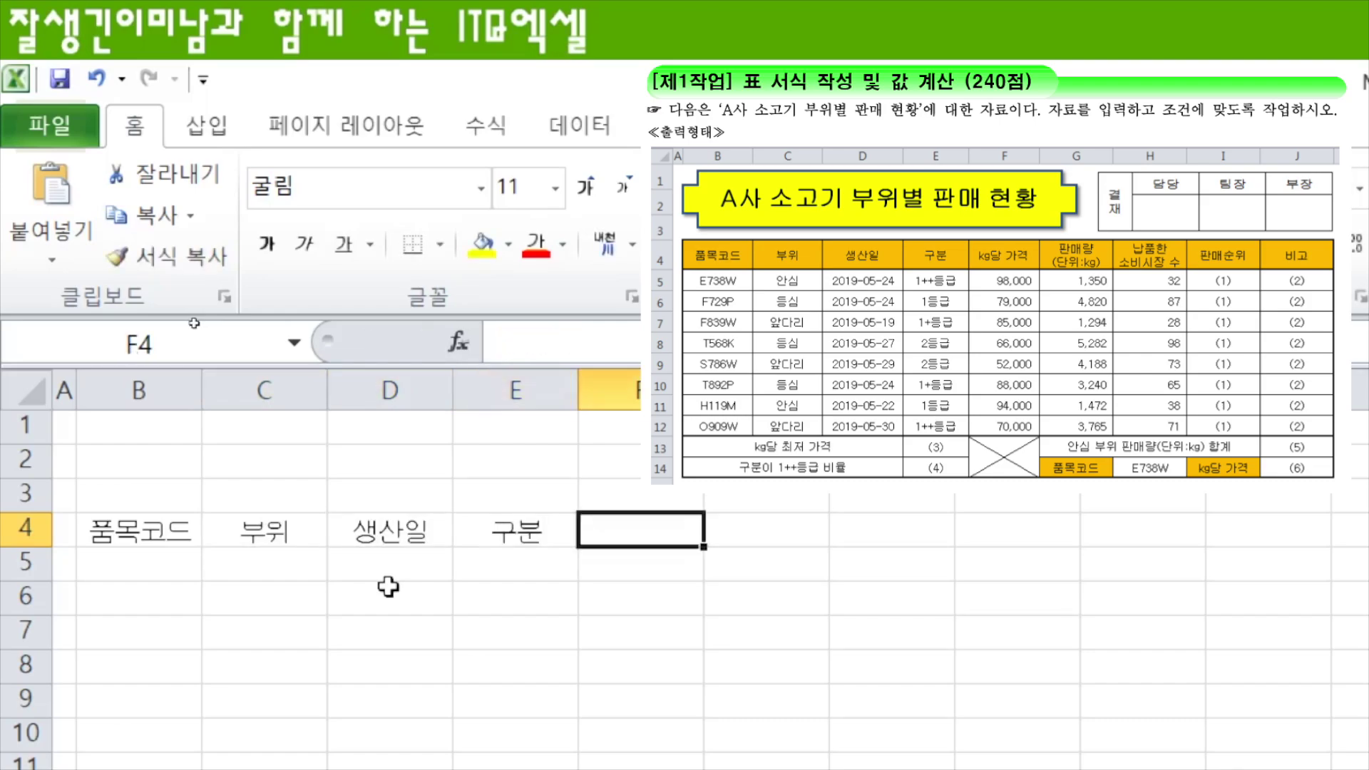
# Step: Enter the header kg당 가격 in F4 and the two-line header 판매량 / (단위:kg) in G4
pyautogui.write('kg')
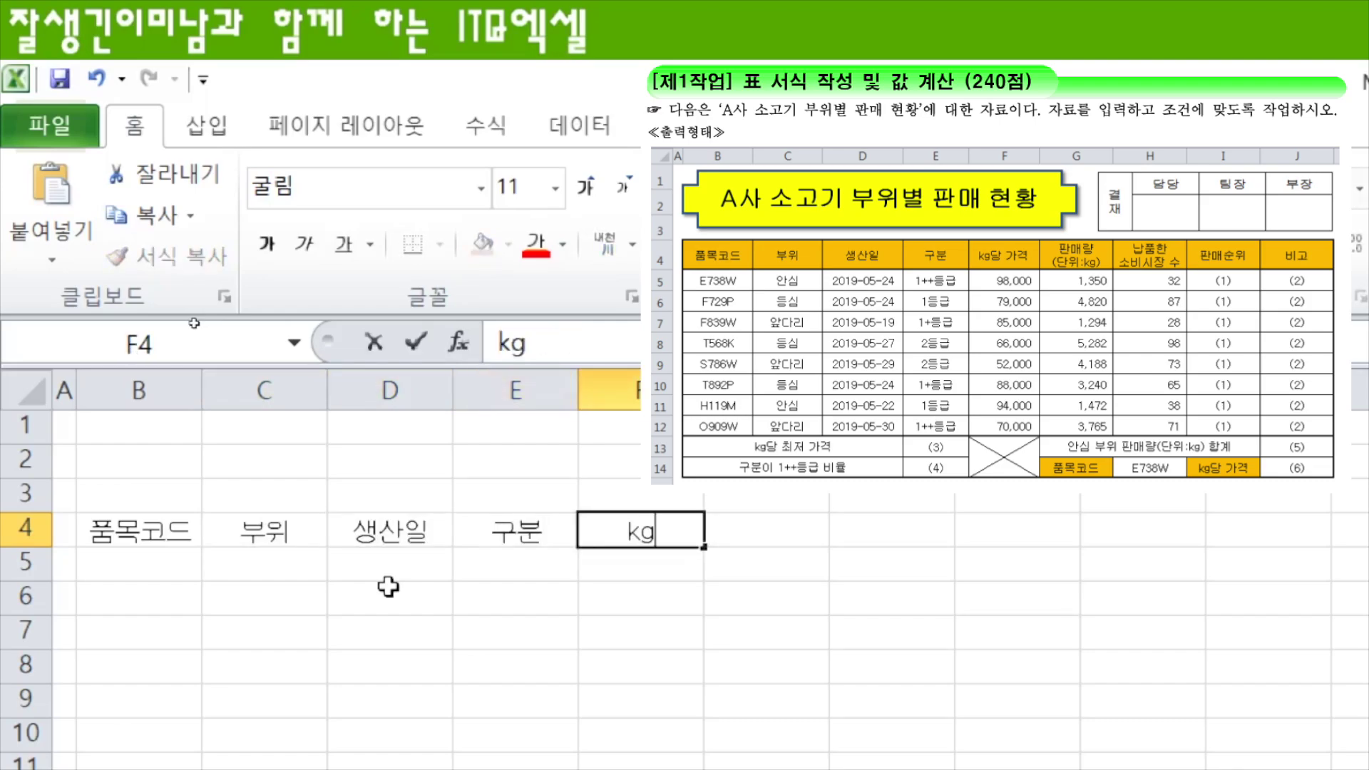
pyautogui.write('ㄷ당')
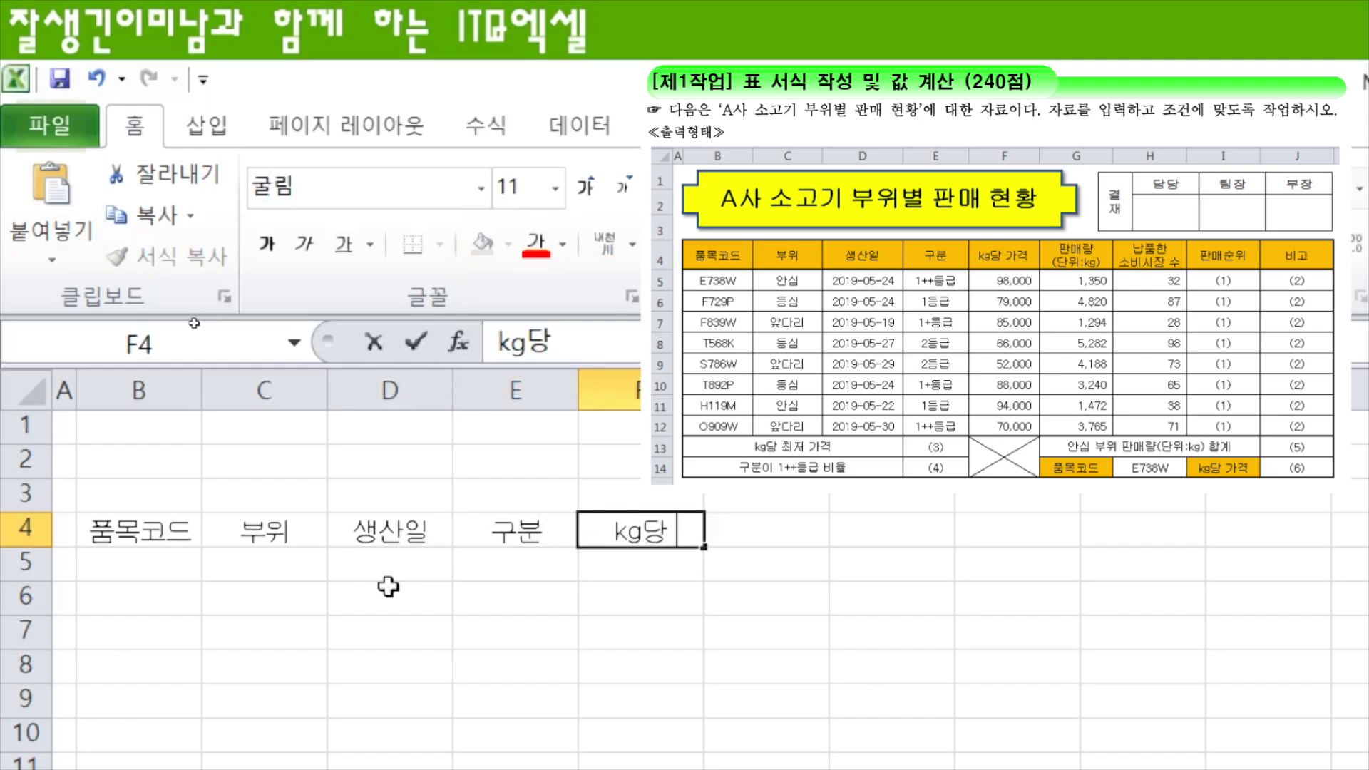
pyautogui.write(' 가격')
pyautogui.press('Tab')
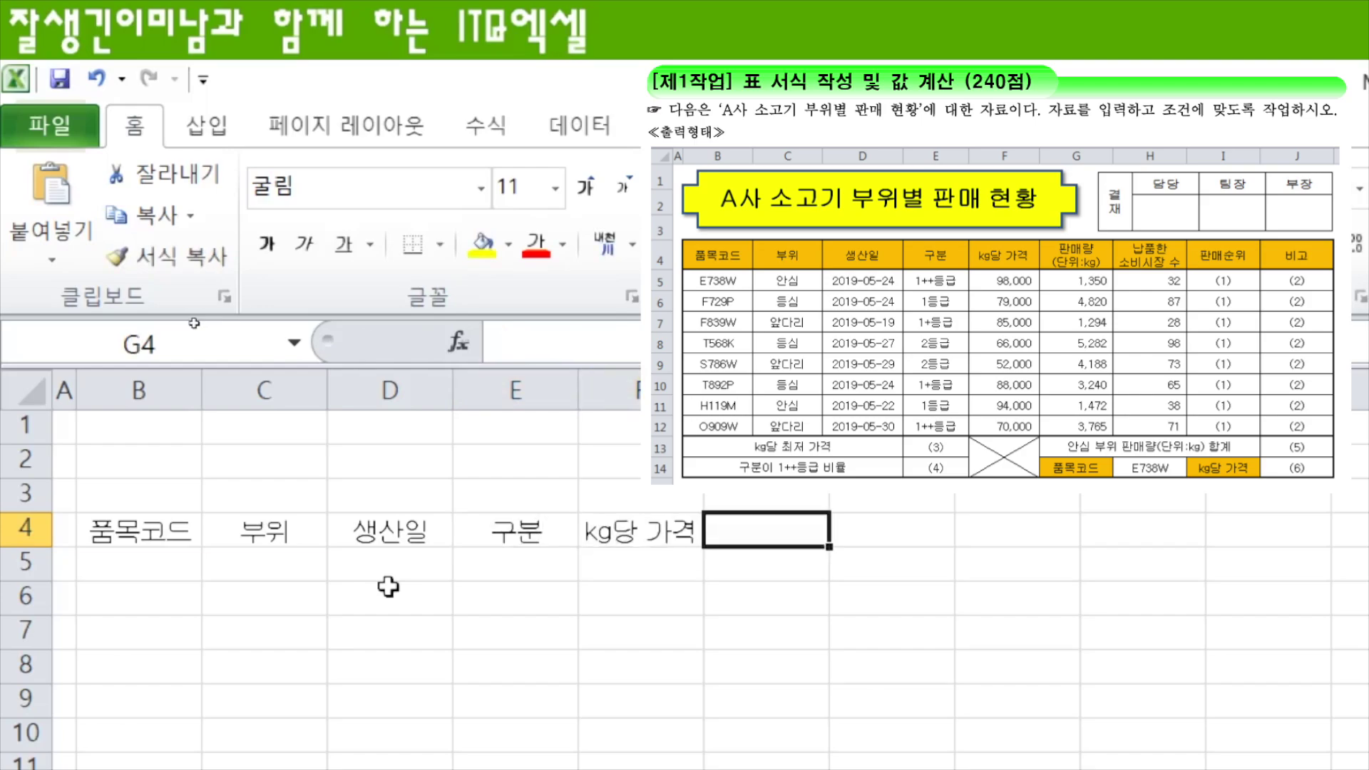
pyautogui.write('판매량')
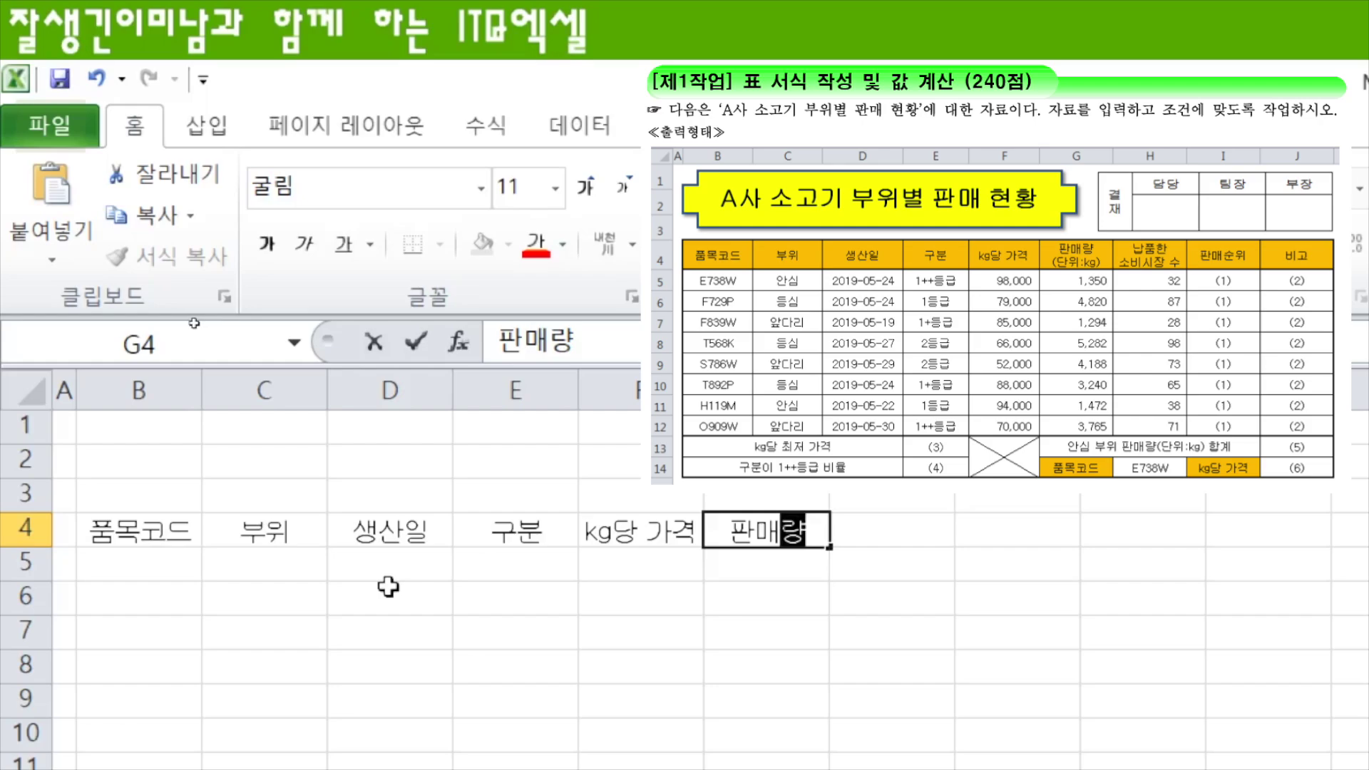
pyautogui.hotkey('alt', 'Return')
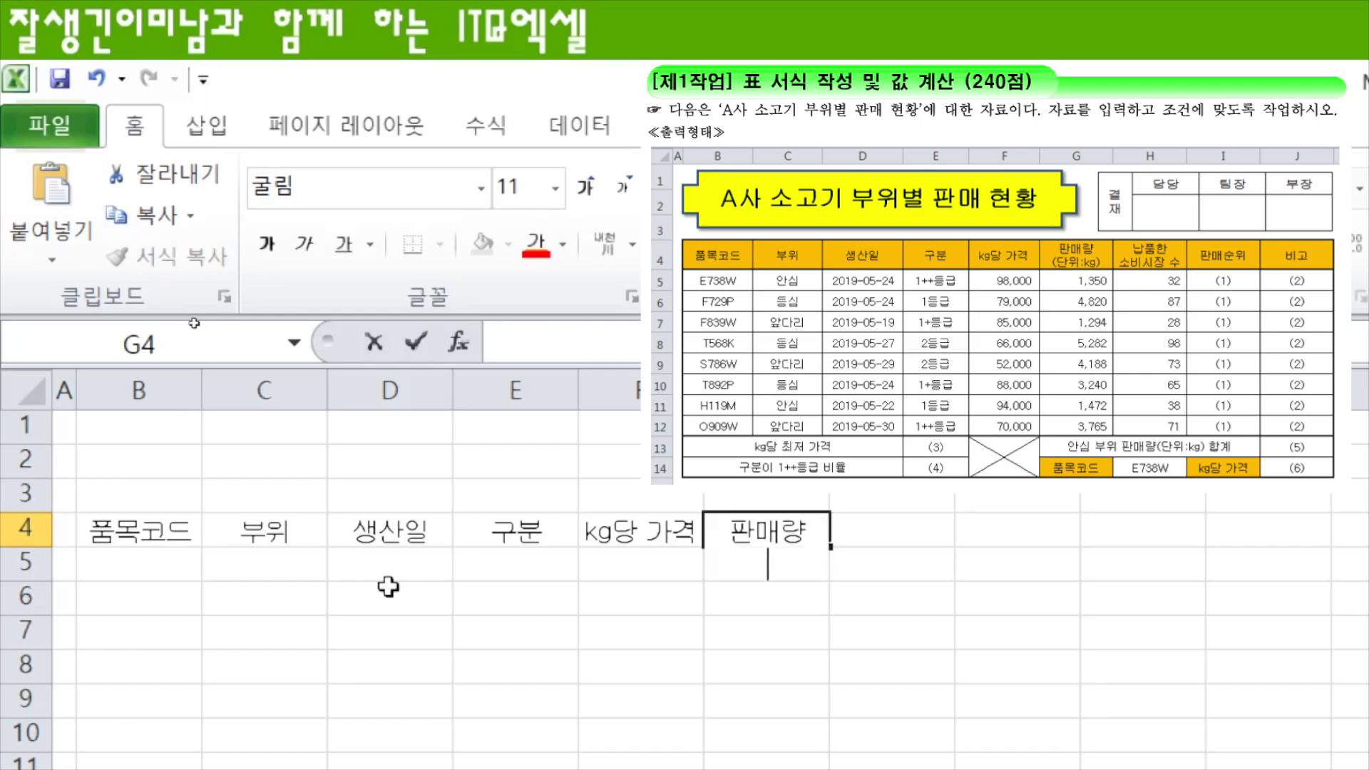
pyautogui.write('(단위')
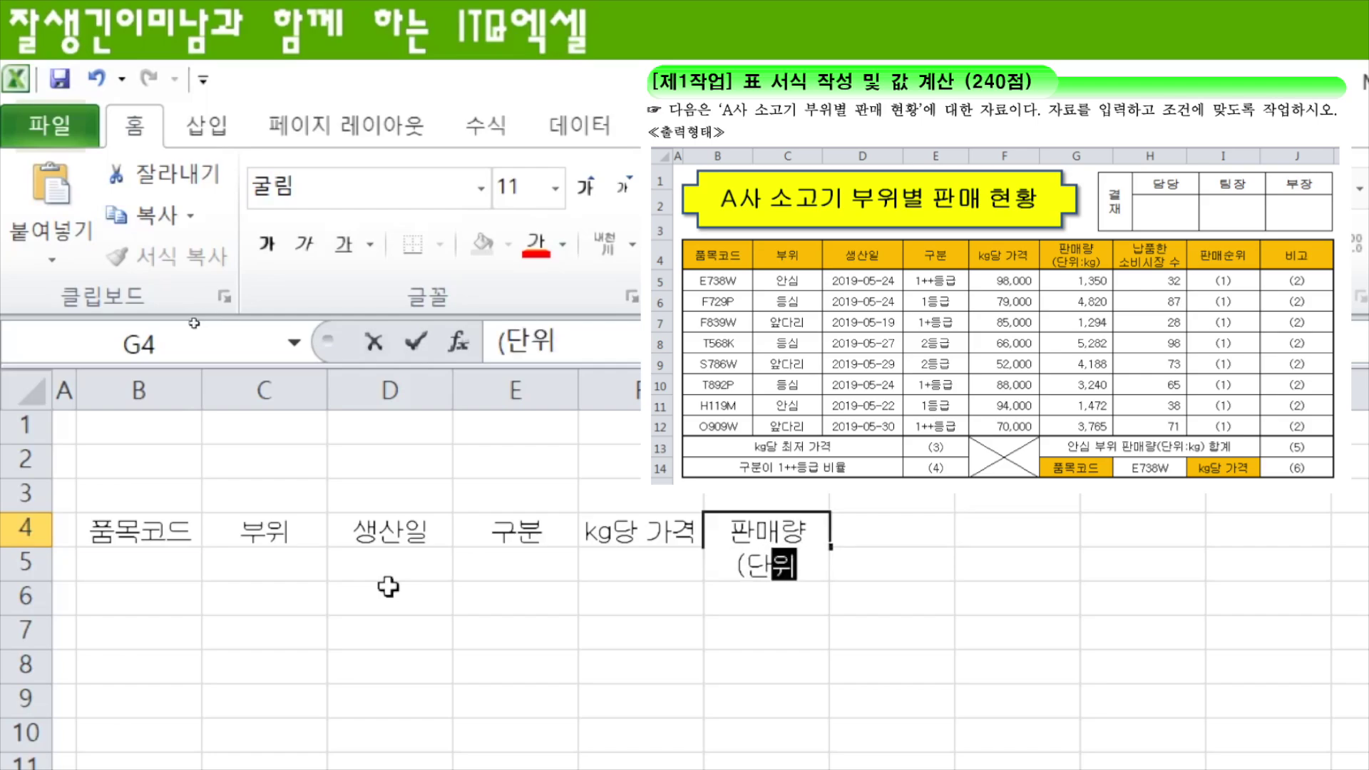
pyautogui.write(':kg')
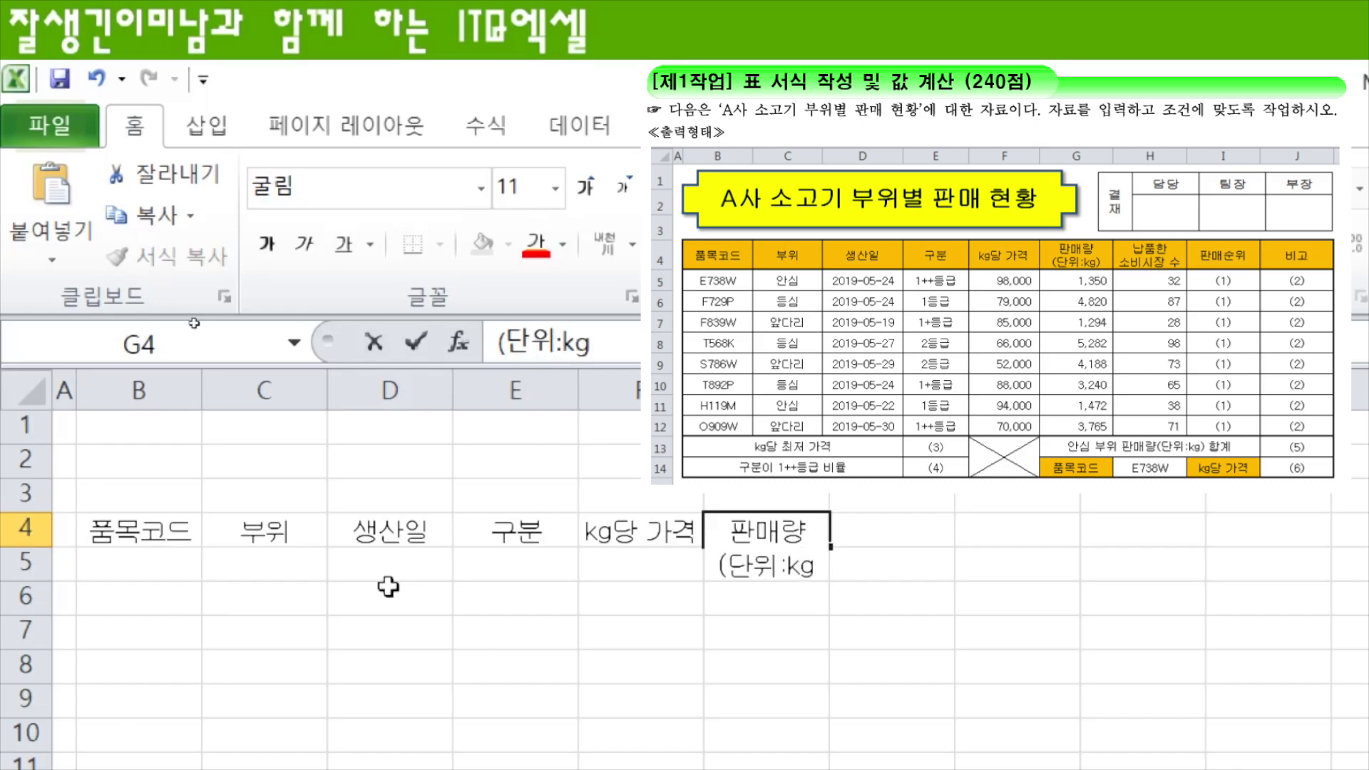
pyautogui.write(')')
pyautogui.press('Tab')
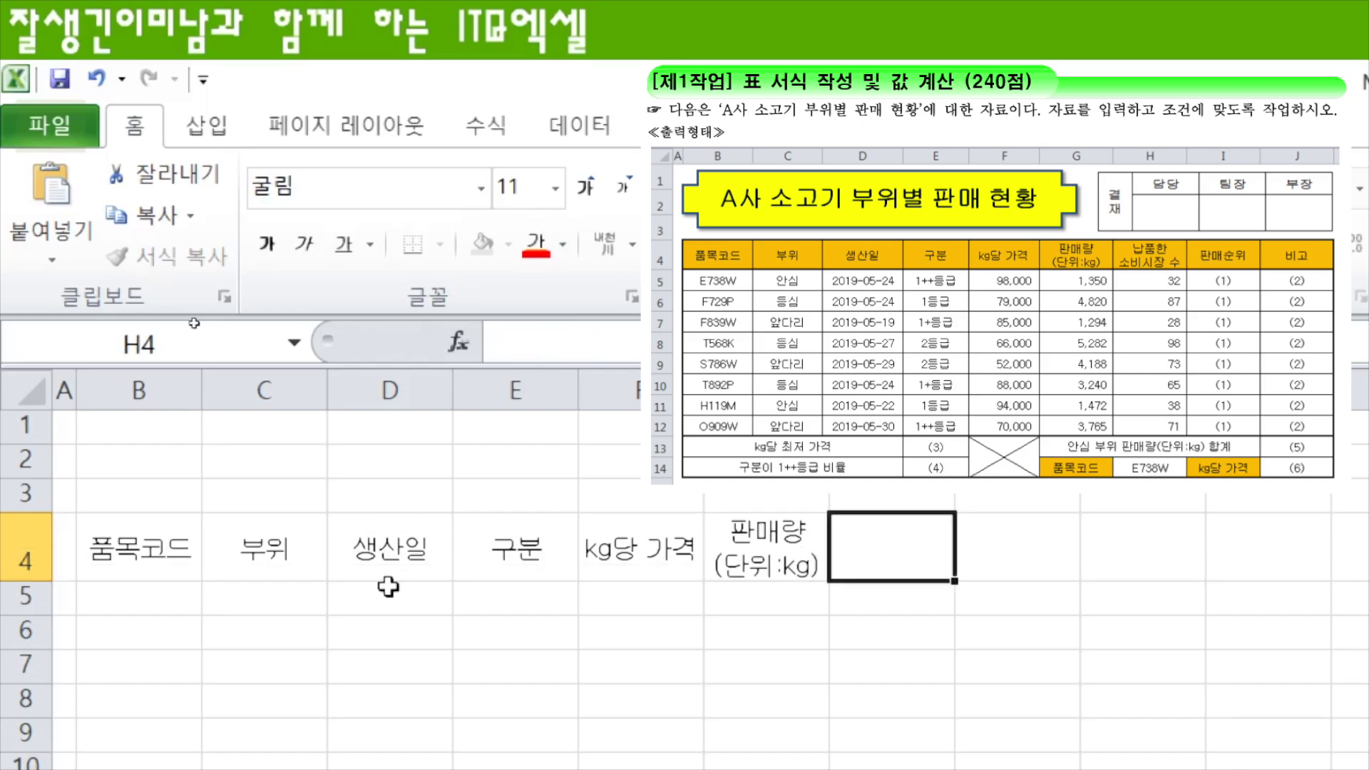
# Step: Enter the header 납품한 in H4 with 소비시장 수 after a line break in the same cell
pyautogui.write('skq')
pyautogui.press('BackSpace')
pyautogui.press('BackSpace')
pyautogui.press('BackSpace')
pyautogui.press('Hangul')
pyautogui.write('납품한')
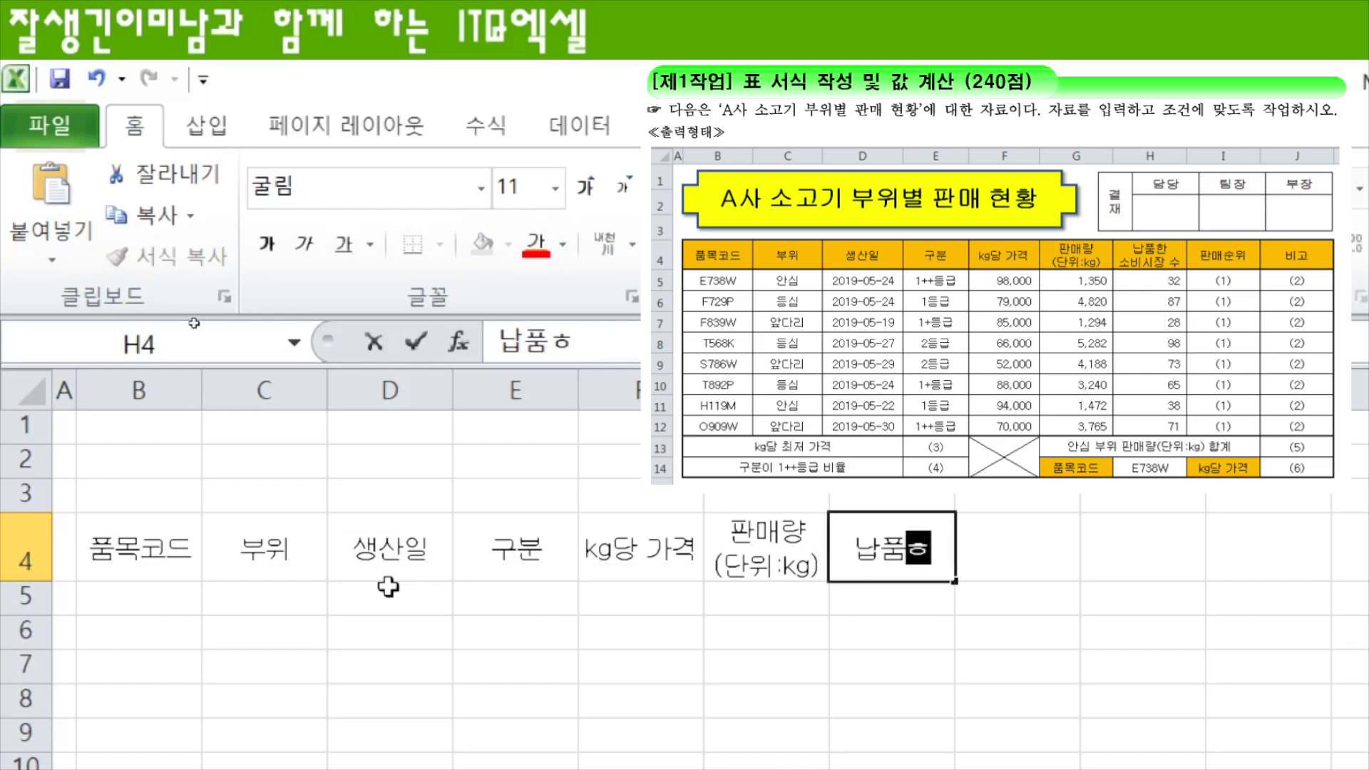
pyautogui.hotkey('alt', 'Return')
pyautogui.write('소비시자ㅇ 수')
pyautogui.press('Return')
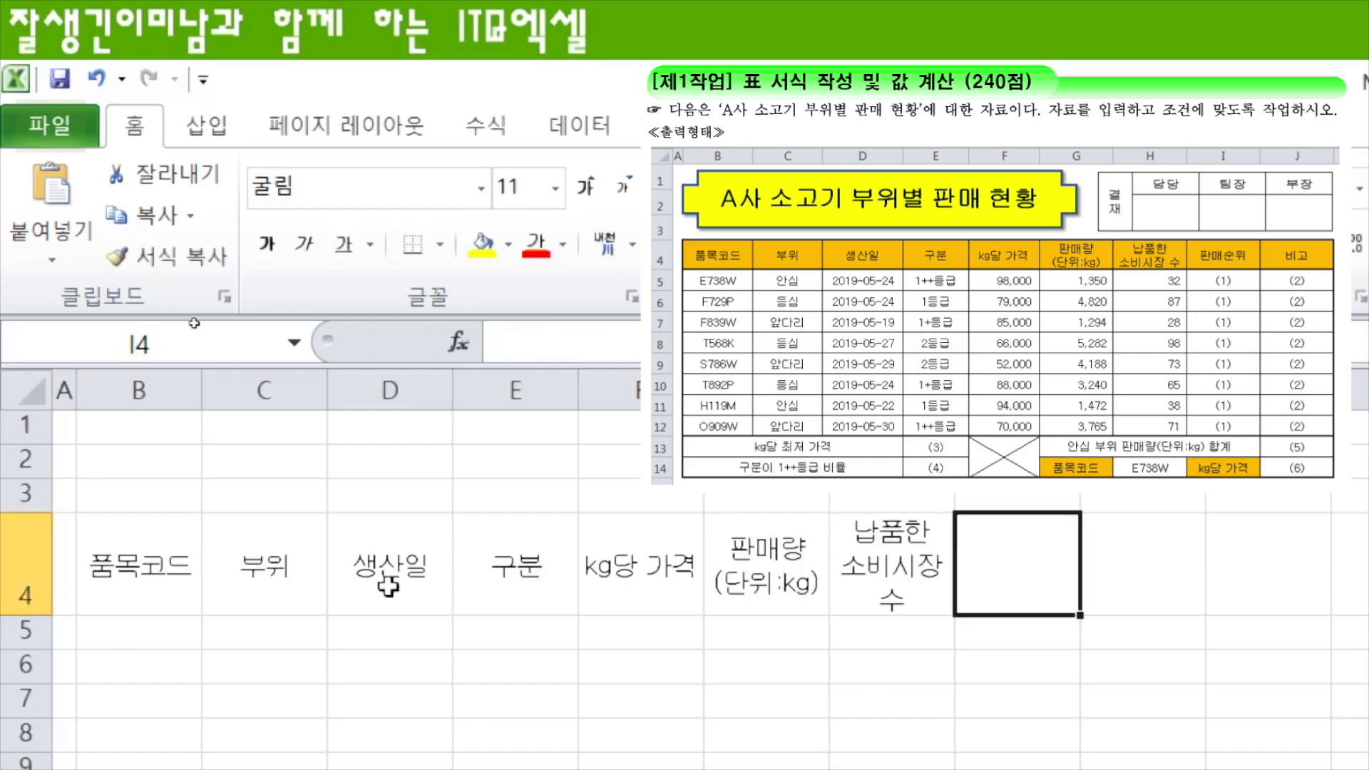
# Step: Enter the headers 판매순위 in I4 and 비고 in J4
pyautogui.write('판매순위')
pyautogui.press('Return')
pyautogui.write('비고')
pyautogui.press('Return')
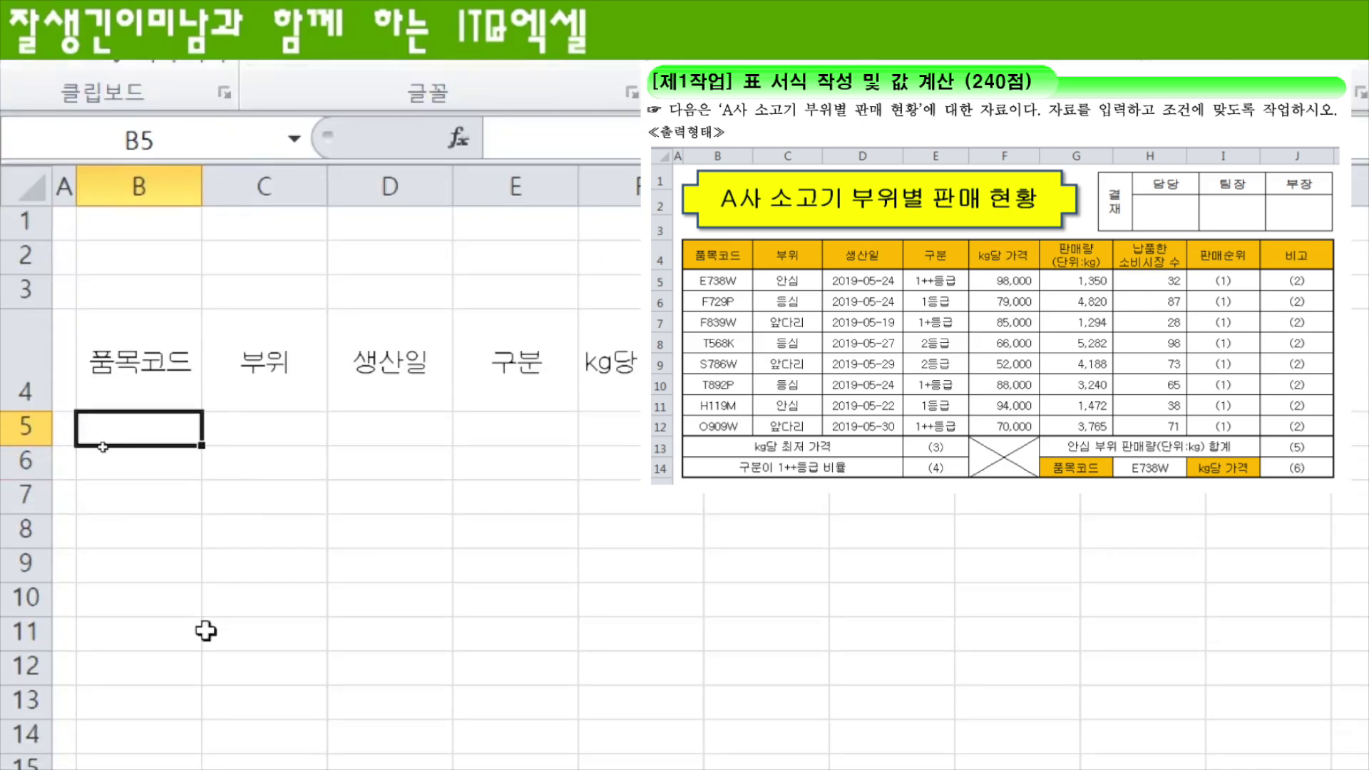
# Step: Enter the item codes E738W, F729P, F839W and T568K in cells B5 to B8 under 품목코드
pyautogui.write('E')
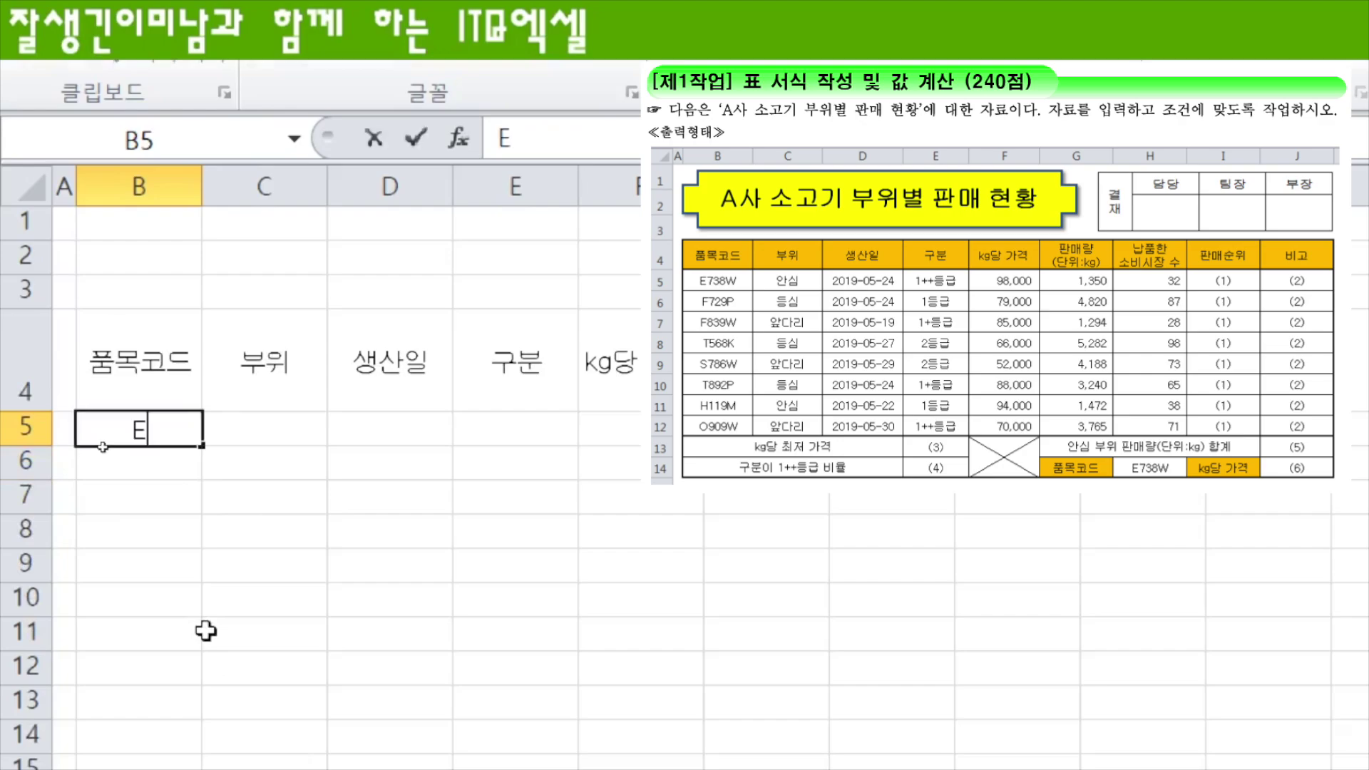
pyautogui.write('738W')
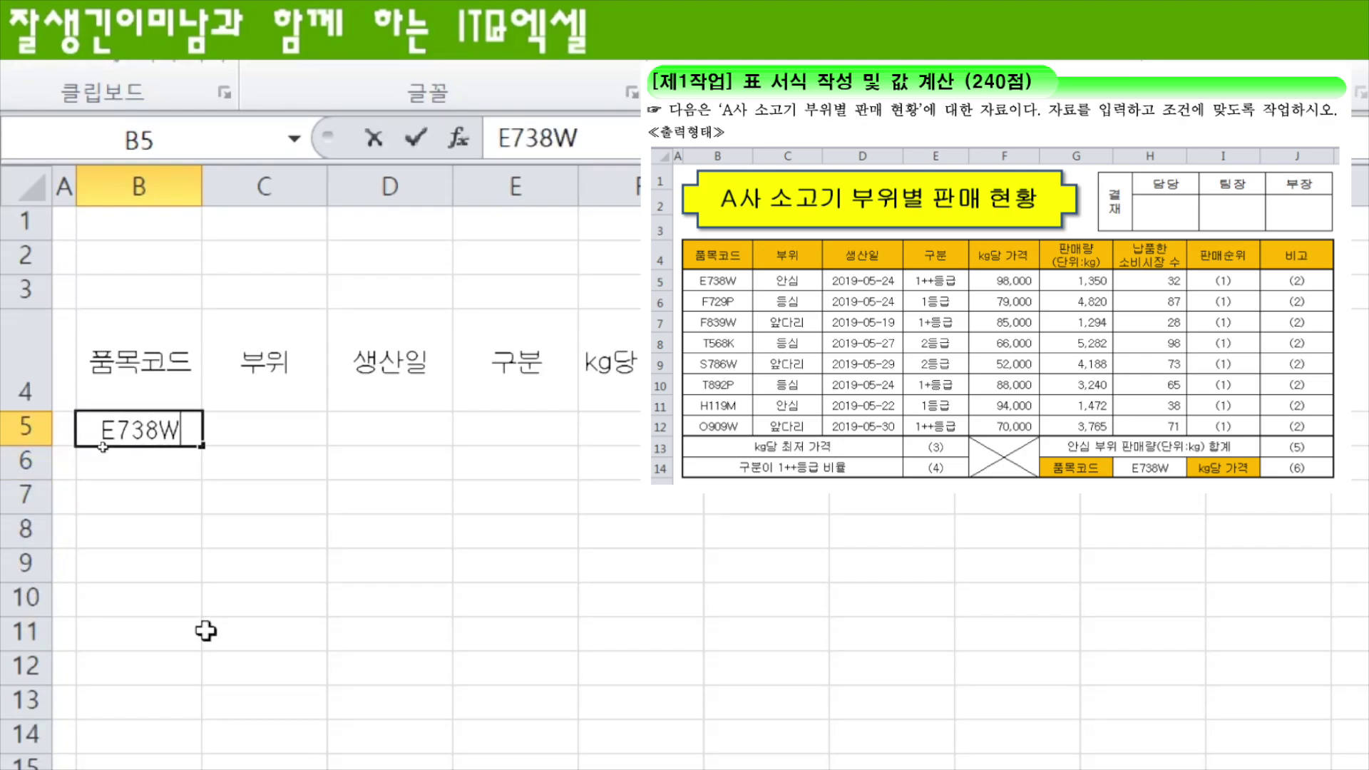
pyautogui.press('Return')
pyautogui.write('F')
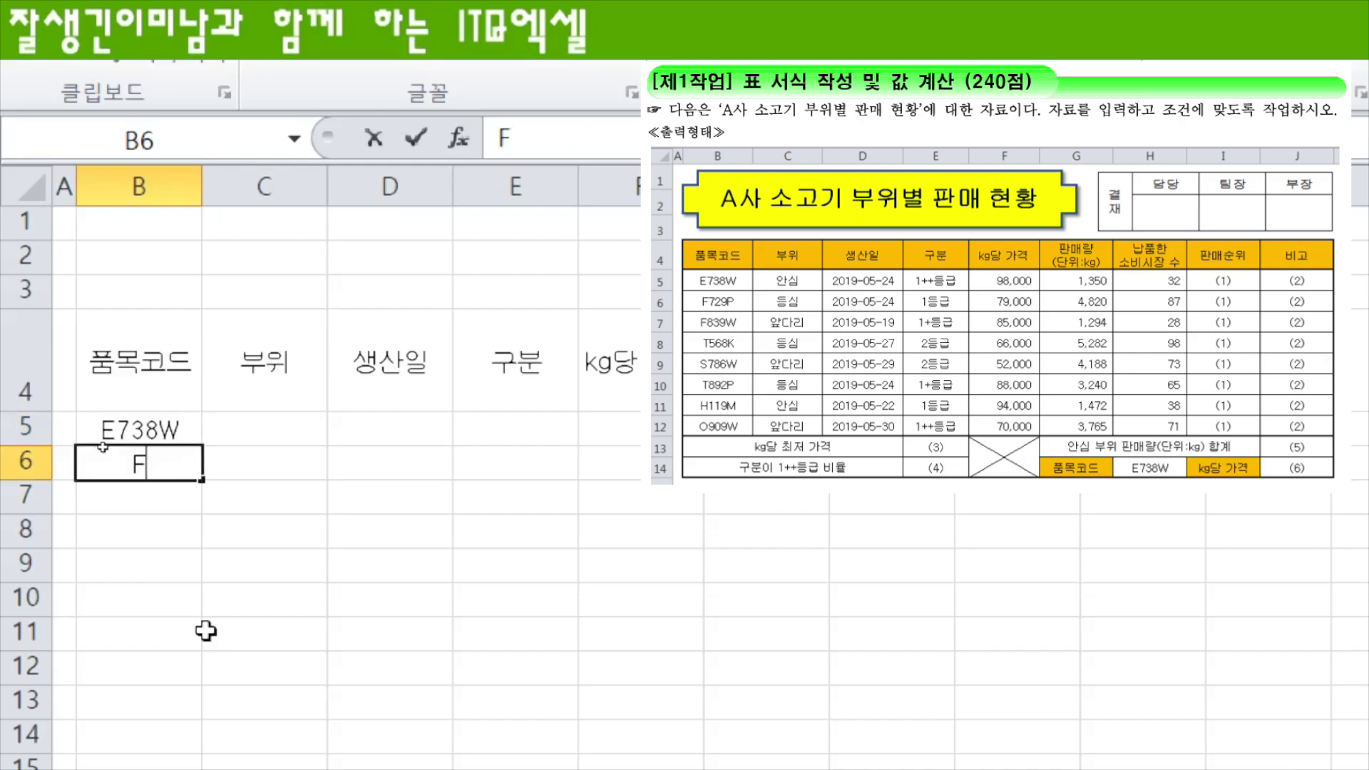
pyautogui.write('729')
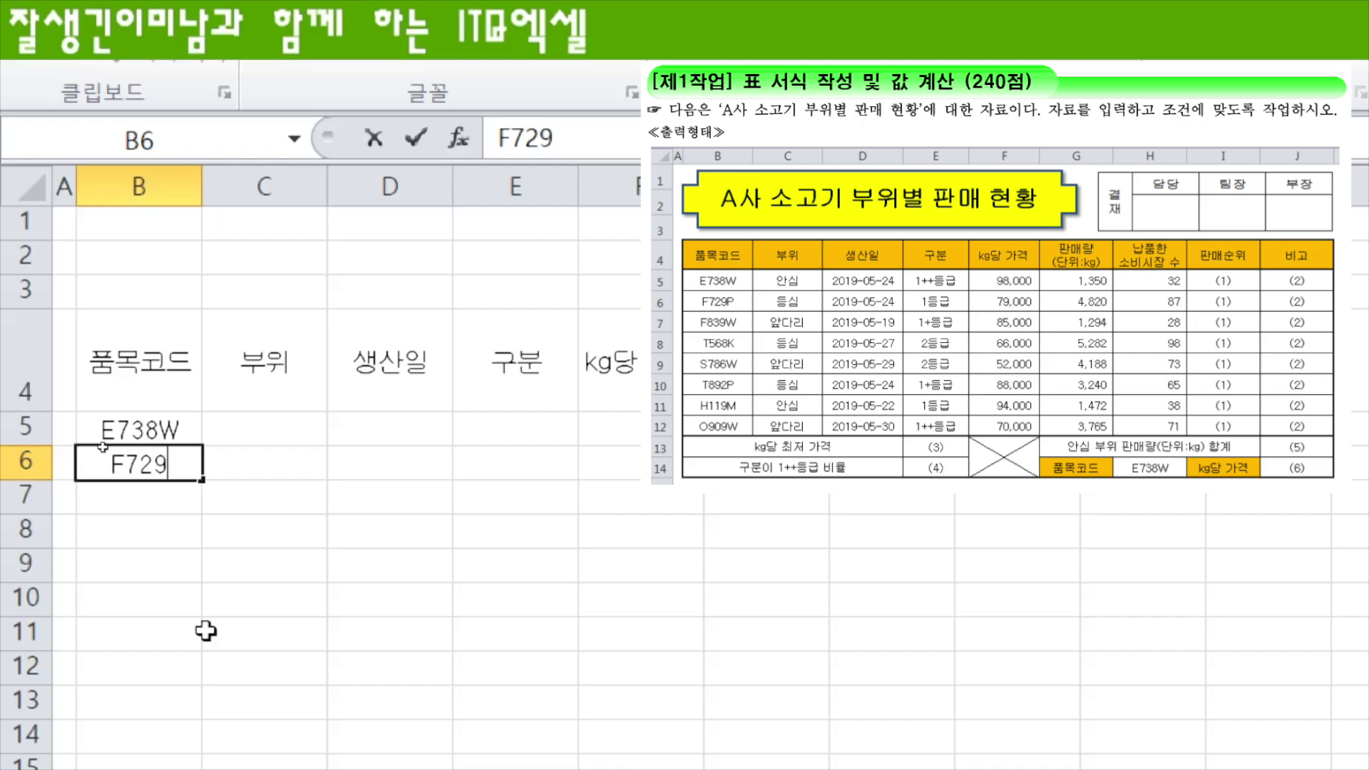
pyautogui.write('P')
pyautogui.press('Return')
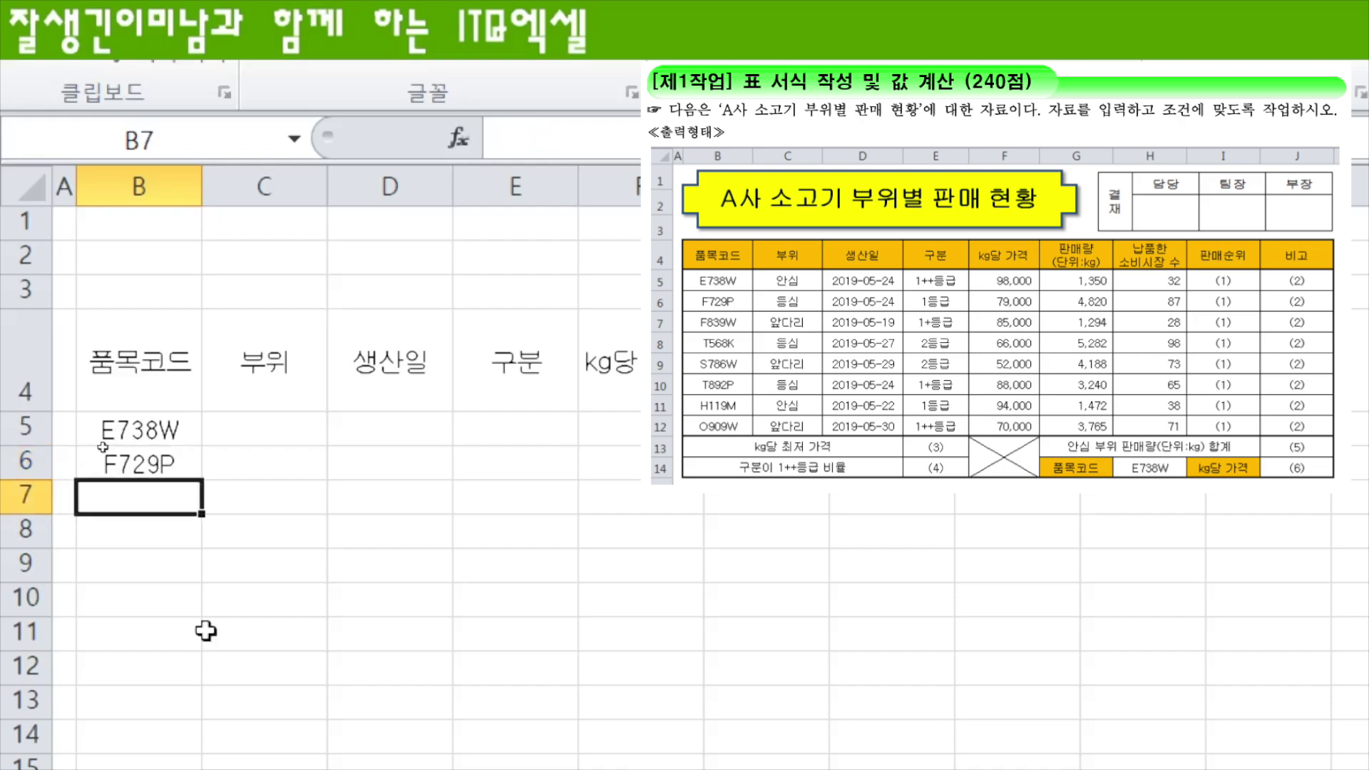
pyautogui.write('F839W')
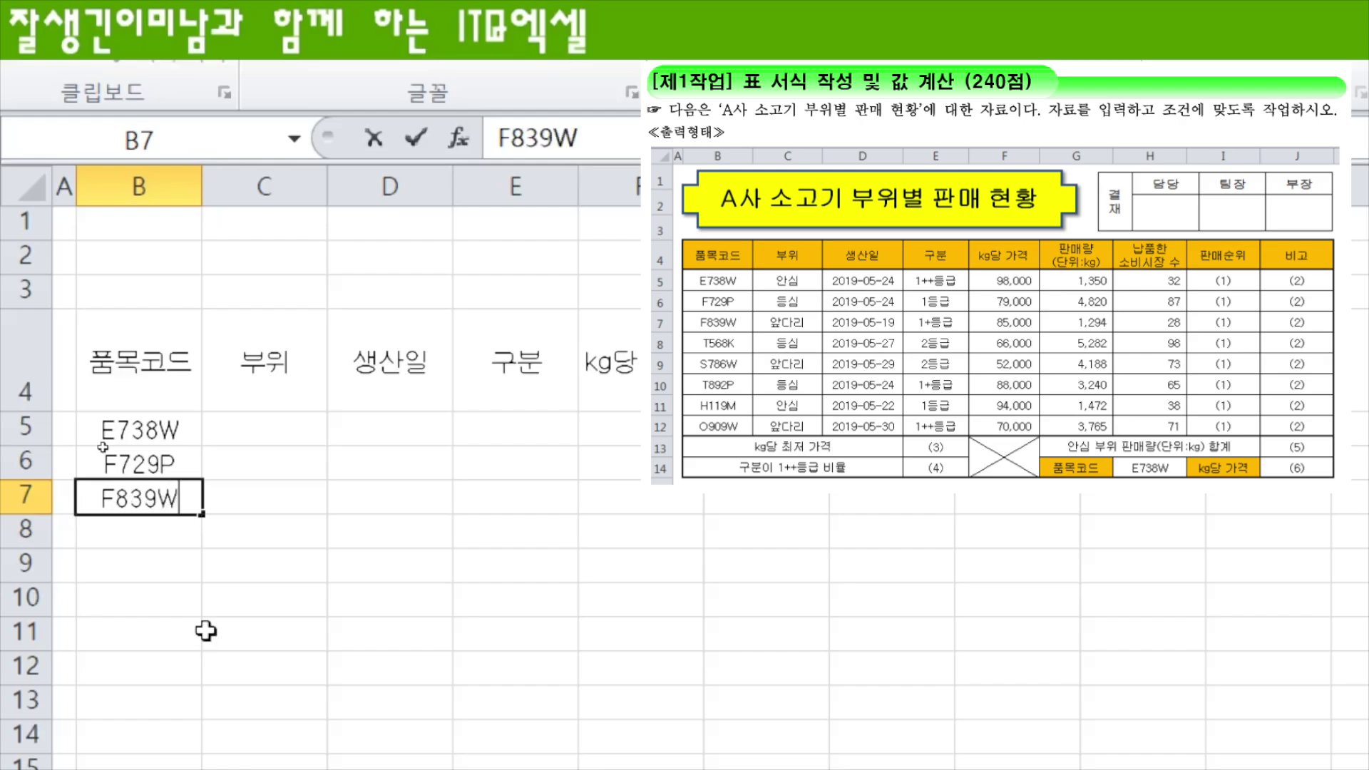
pyautogui.press('Return')
pyautogui.write('T')
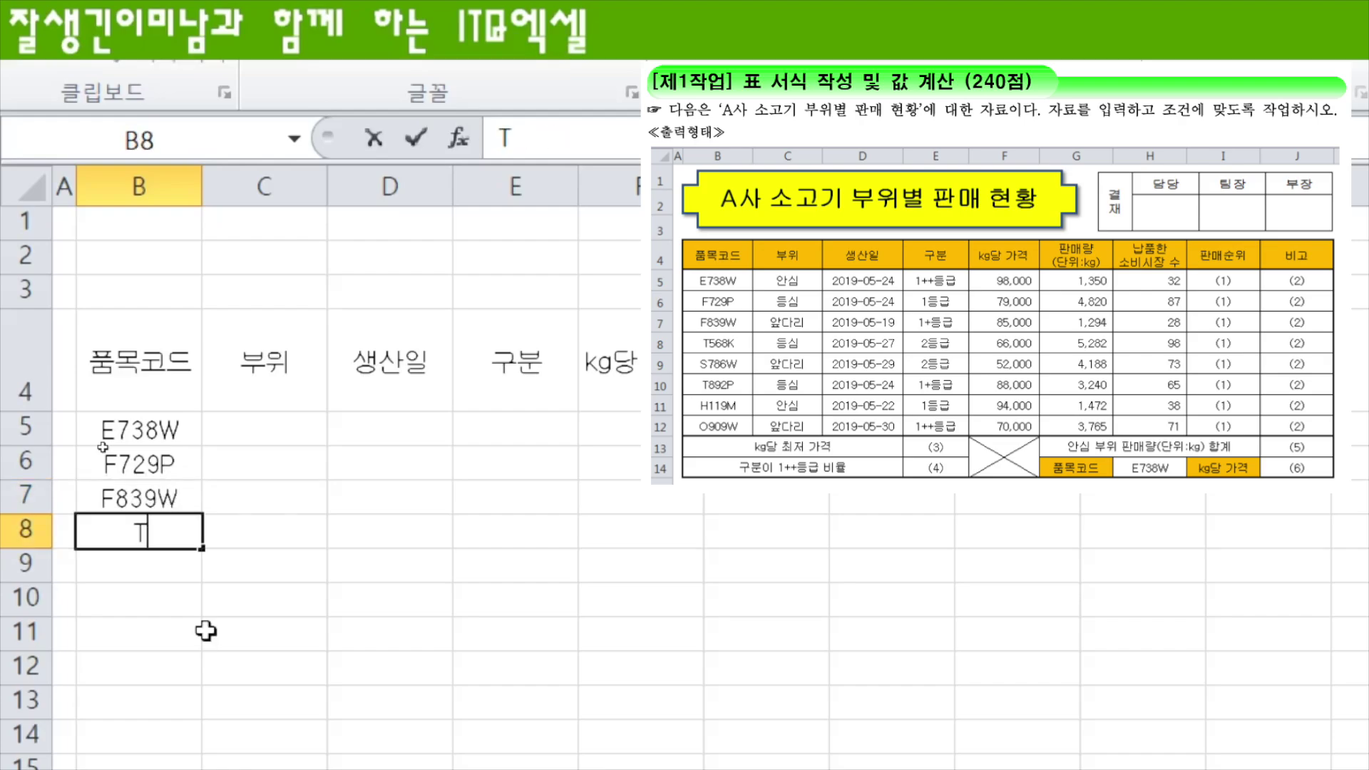
pyautogui.write('568')
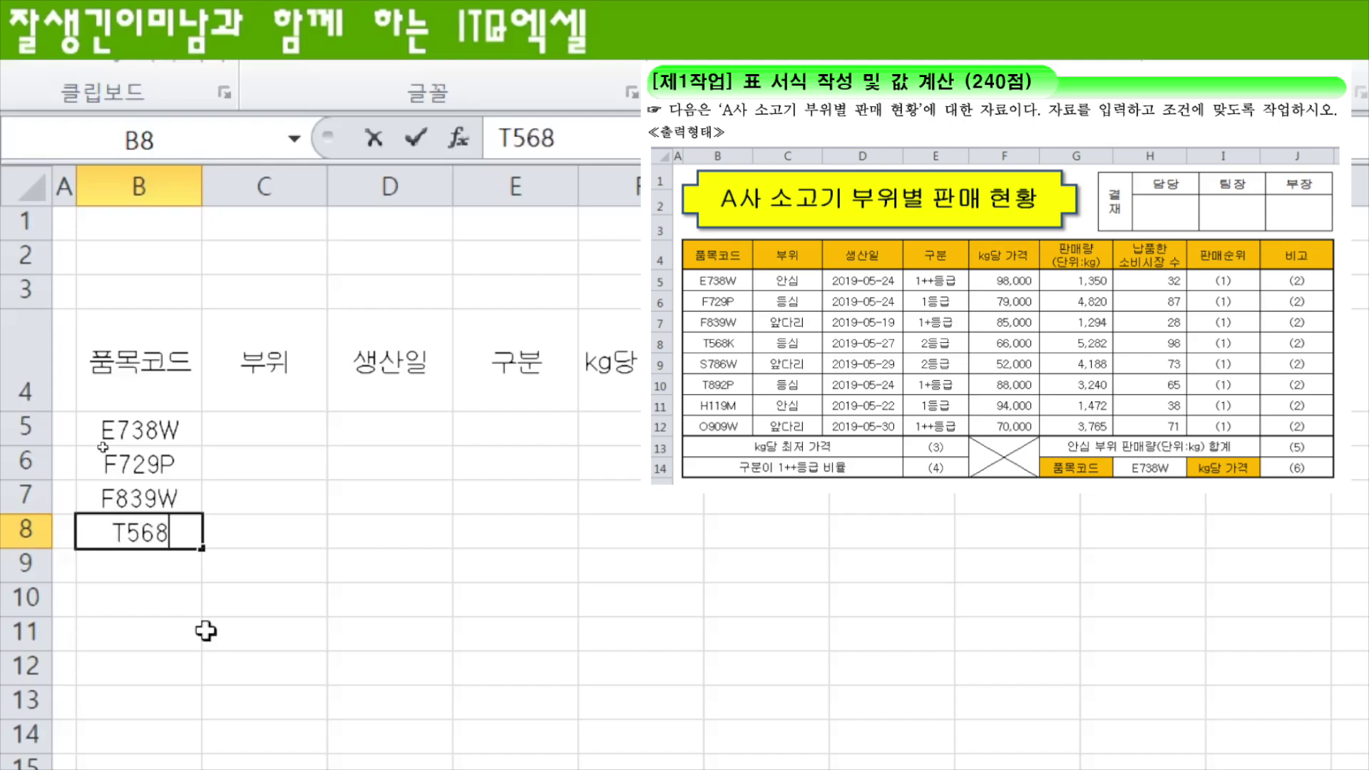
pyautogui.write('K')
pyautogui.press('Return')
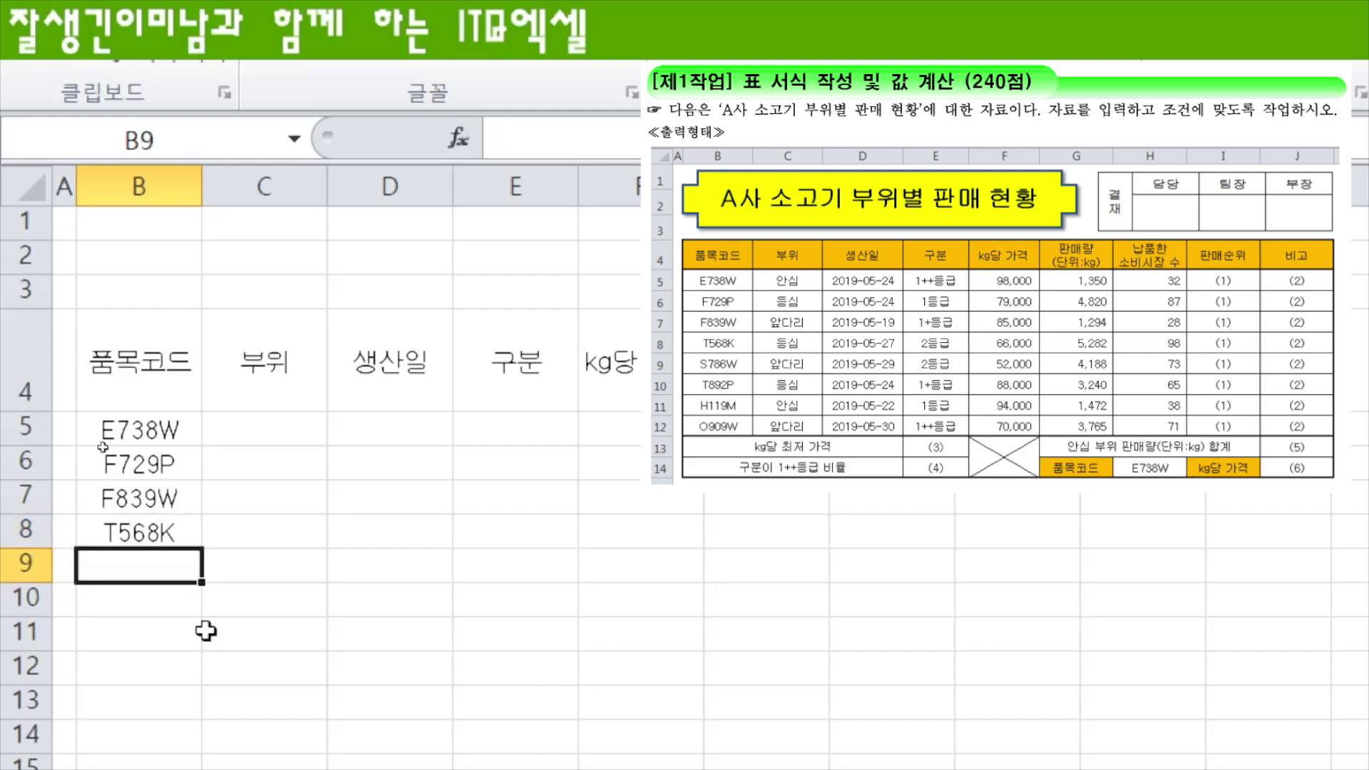
# Step: Enter the item codes S786W, T892P, H119M and O909W in cells B9 to B12
pyautogui.write('S789')
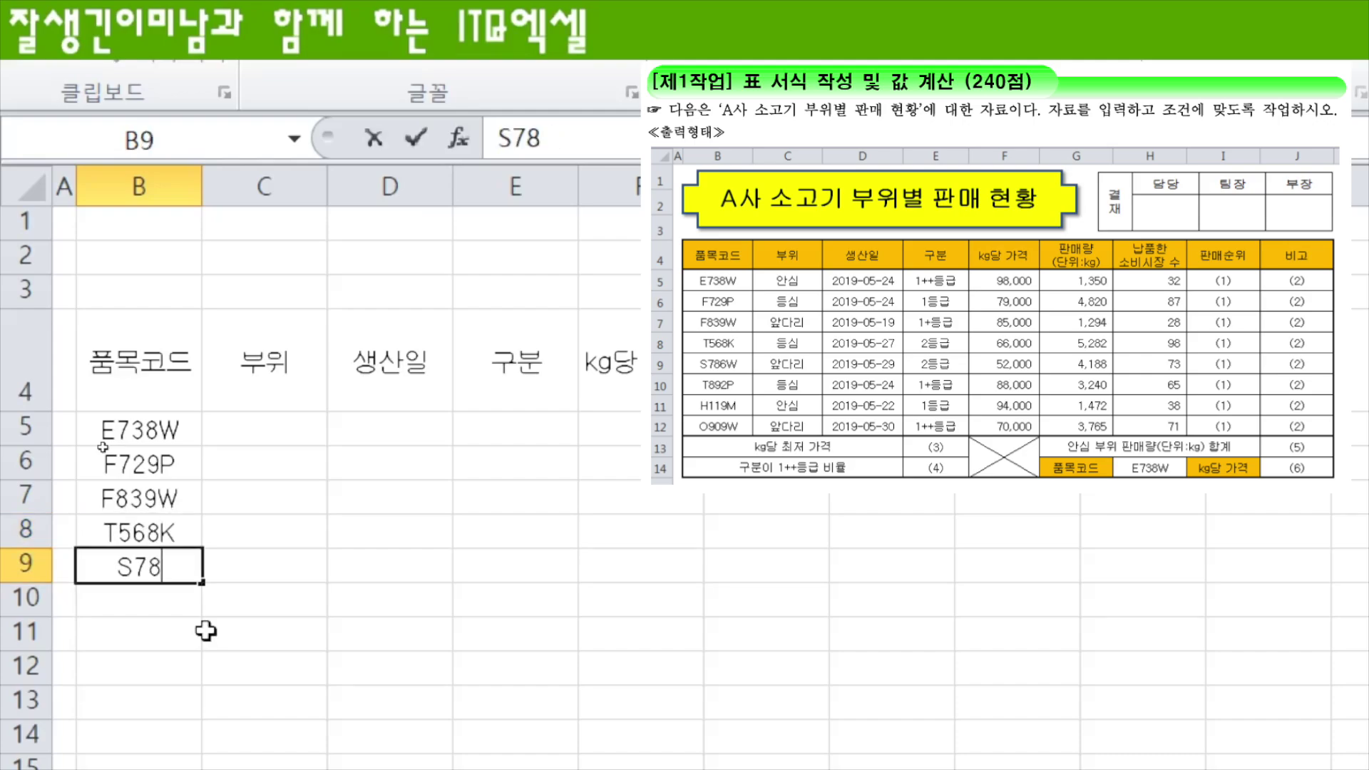
pyautogui.press('BackSpace')
pyautogui.press('BackSpace')
pyautogui.write('86W')
pyautogui.press('Return')
pyautogui.write('T892')
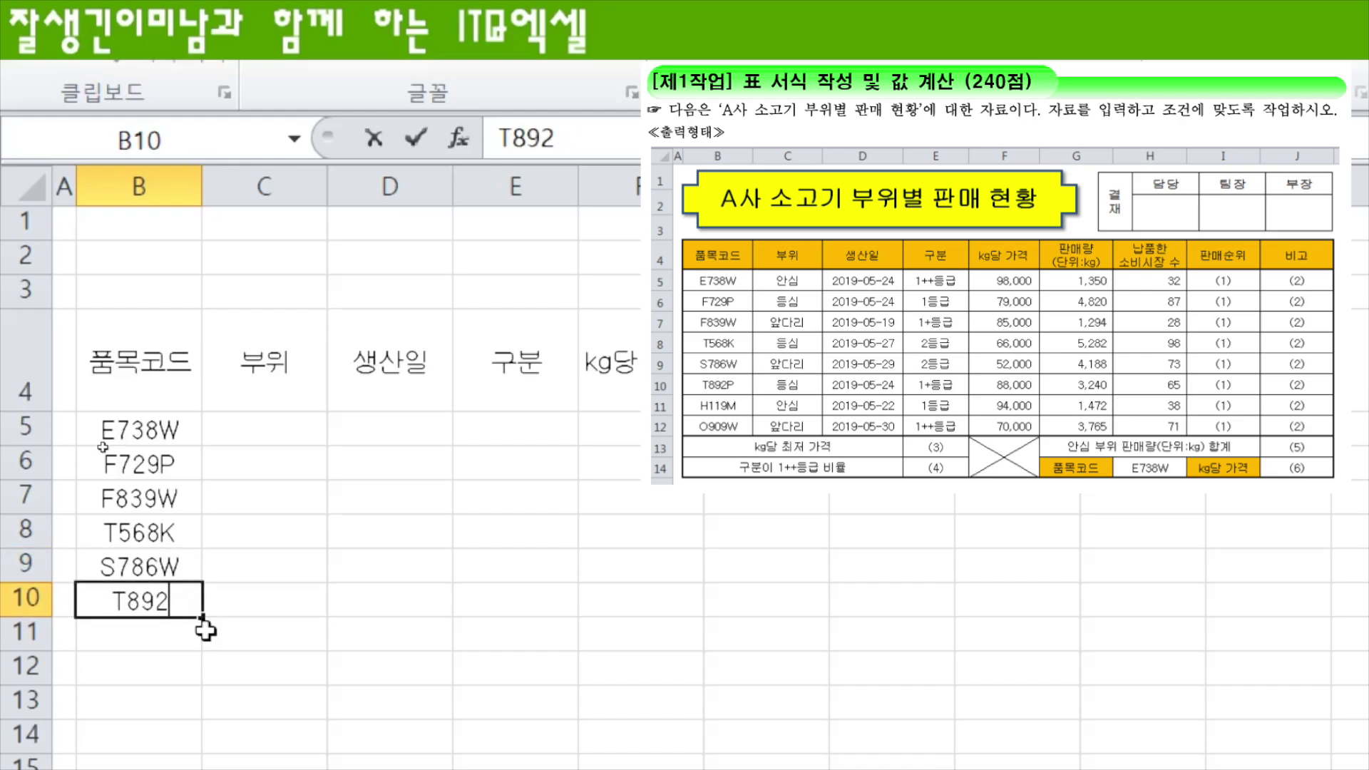
pyautogui.write('P')
pyautogui.press('Return')
pyautogui.write('H119M')
pyautogui.press('Return')
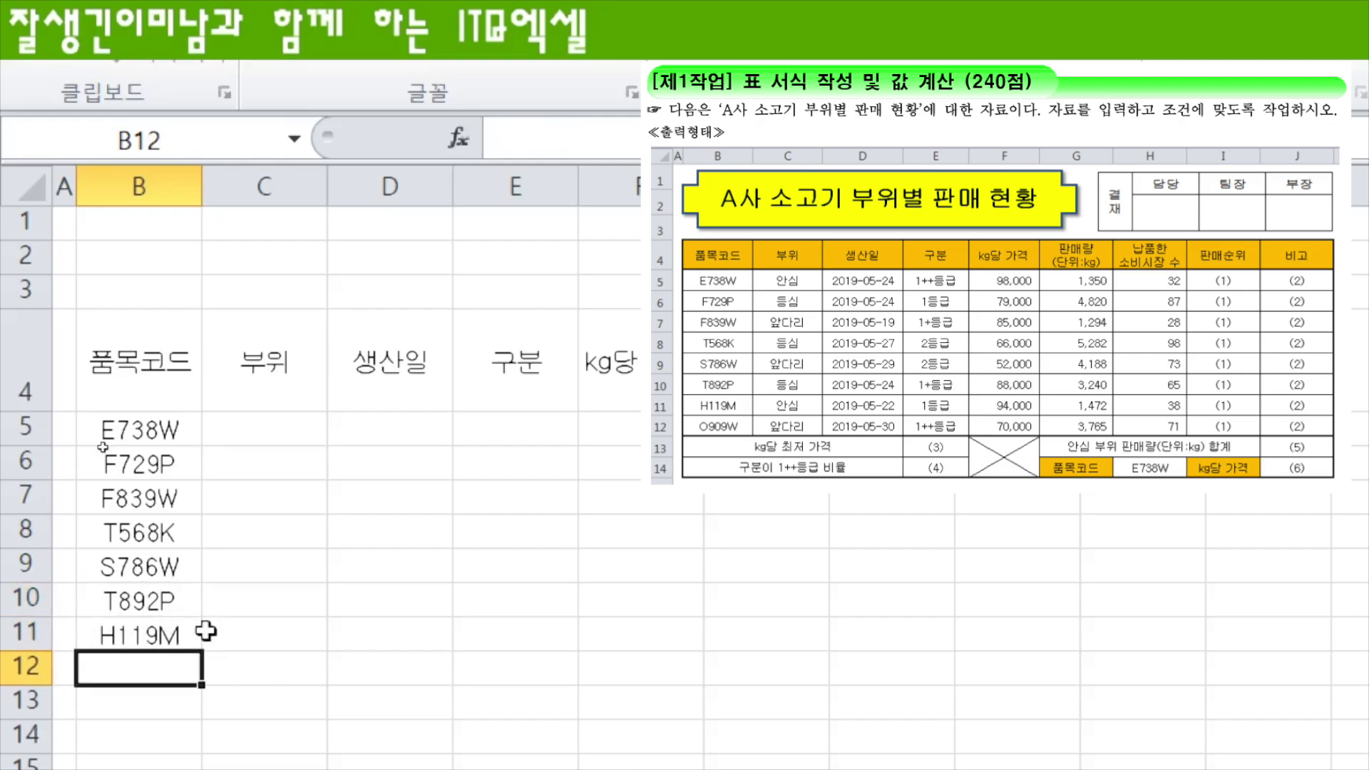
pyautogui.write('O909W')
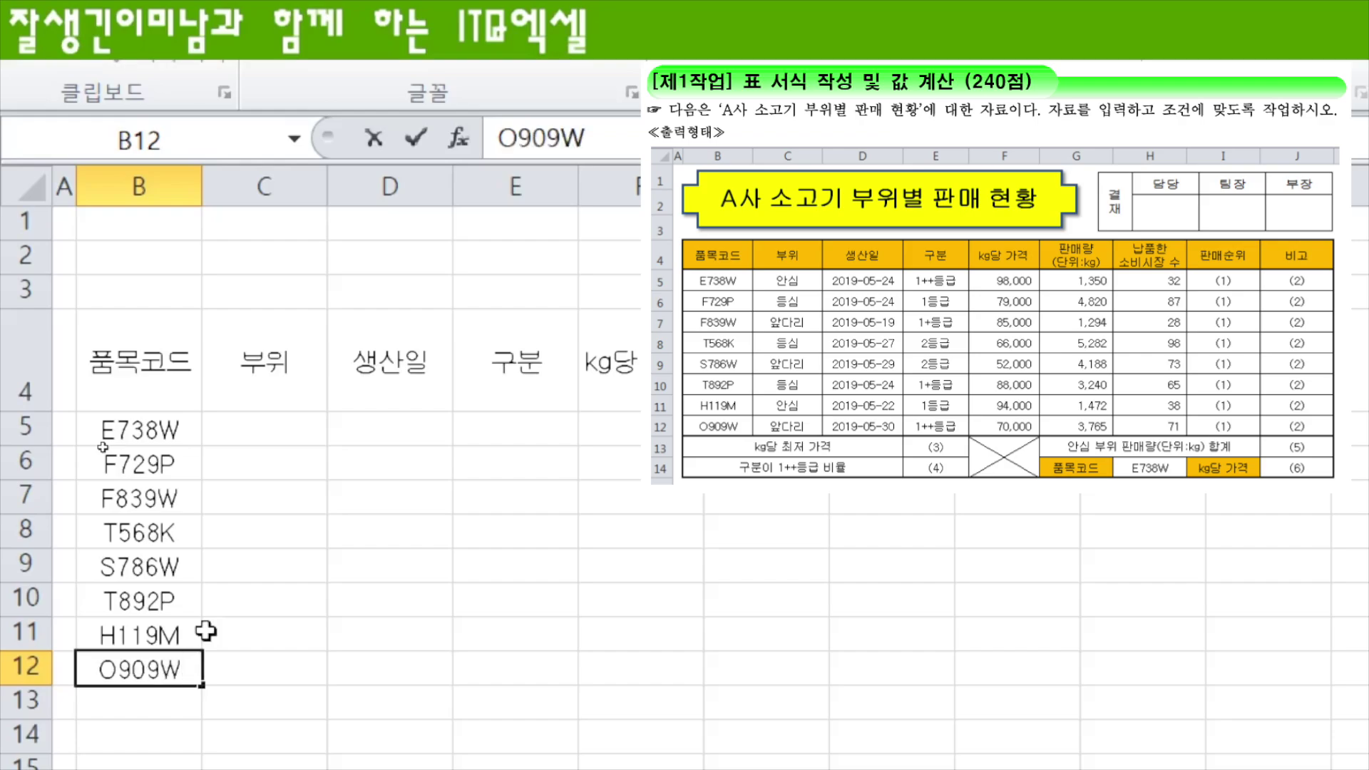
# Step: Enter 안심, 등심, 앞다리 and 등심 in cells C5 to C8 under 부위
pyautogui.click(282, 428)
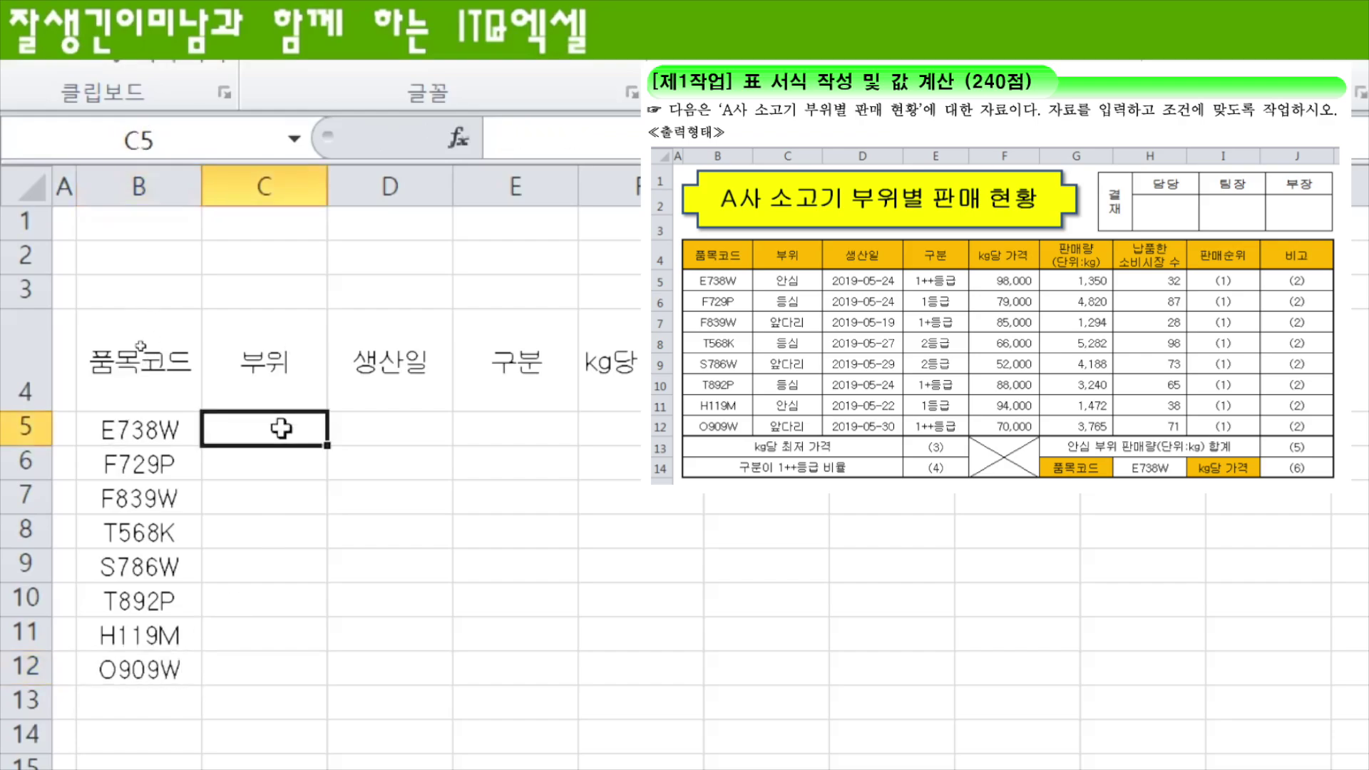
pyautogui.write('dks')
pyautogui.press('BackSpace')
pyautogui.press('BackSpace')
pyautogui.press('BackSpace')
pyautogui.press('Hangul')
pyautogui.write('ㅇ안심')
pyautogui.press('Return')
pyautogui.write('등심')
pyautogui.press('Return')
pyautogui.write('앞다')
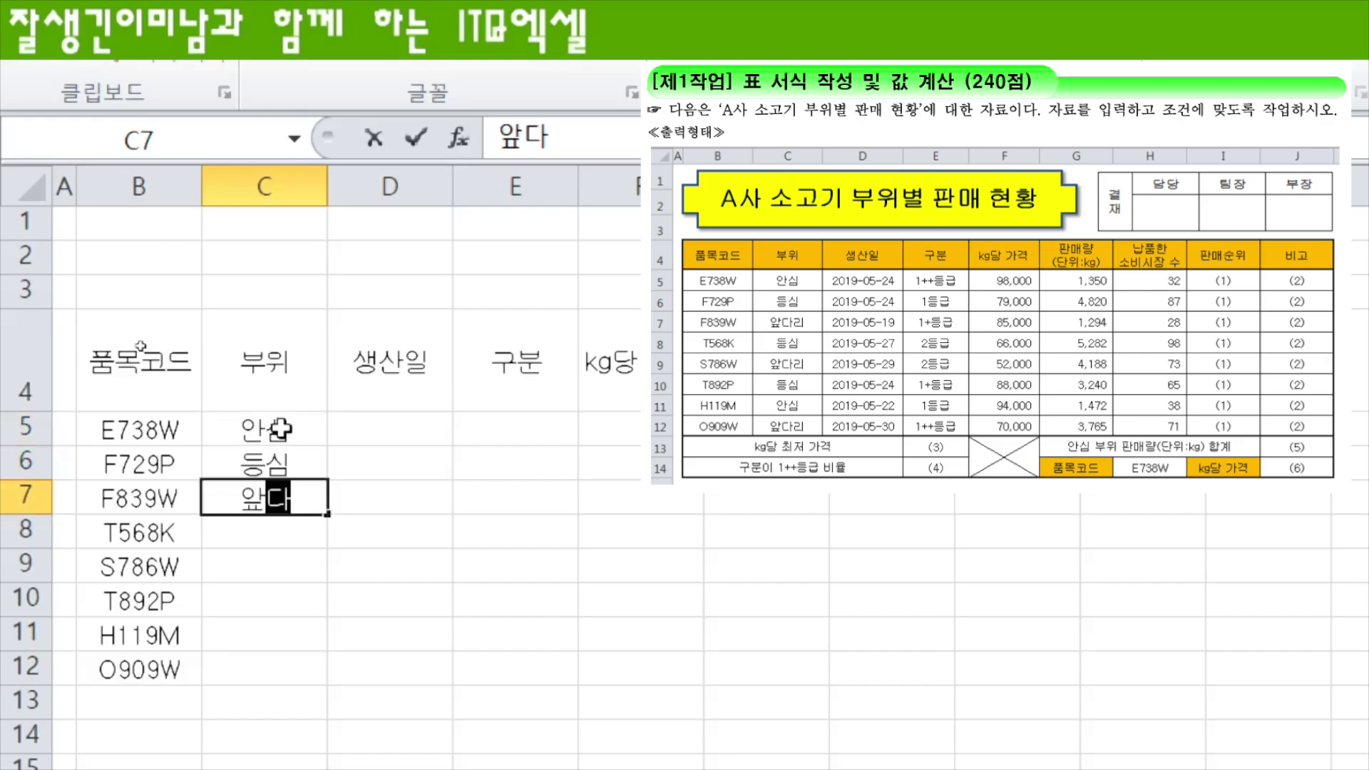
pyautogui.write('리')
pyautogui.press('Return')
pyautogui.write('등심')
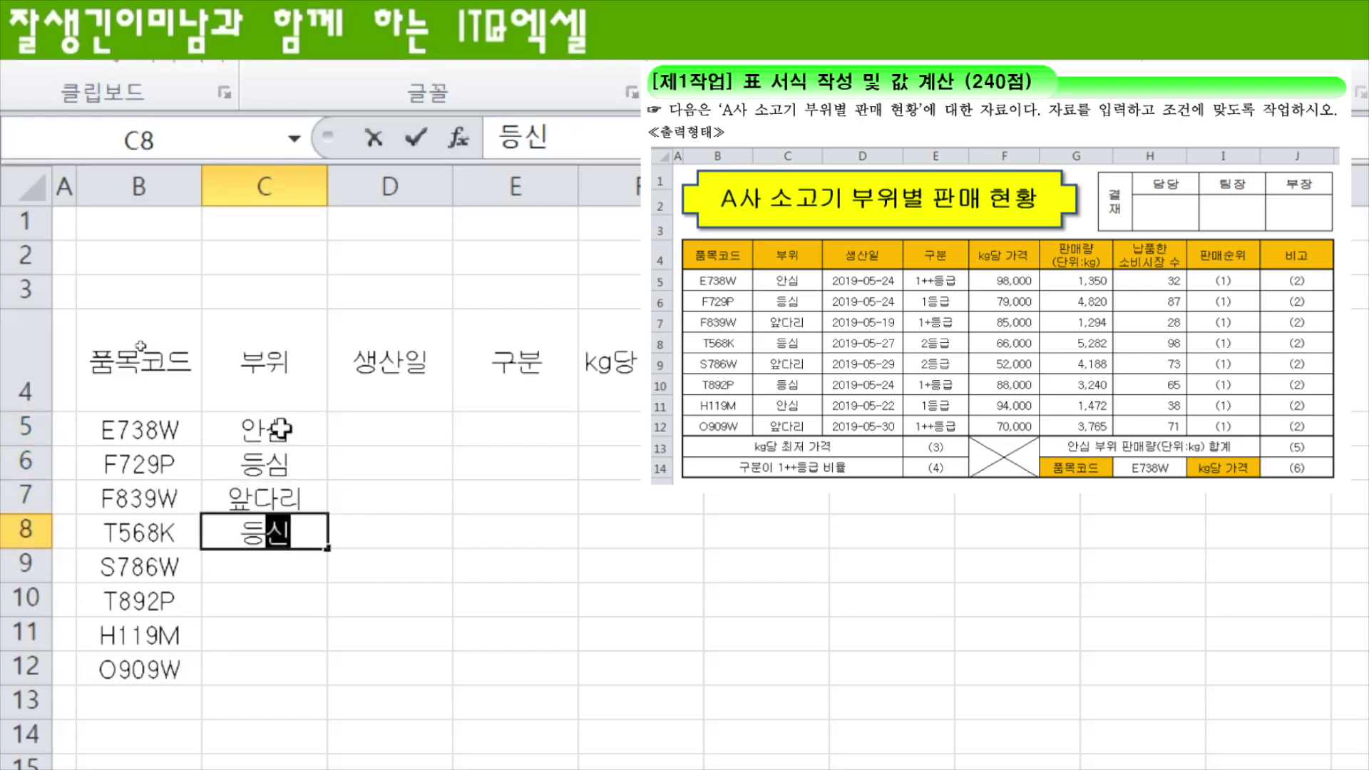
pyautogui.press('Return')
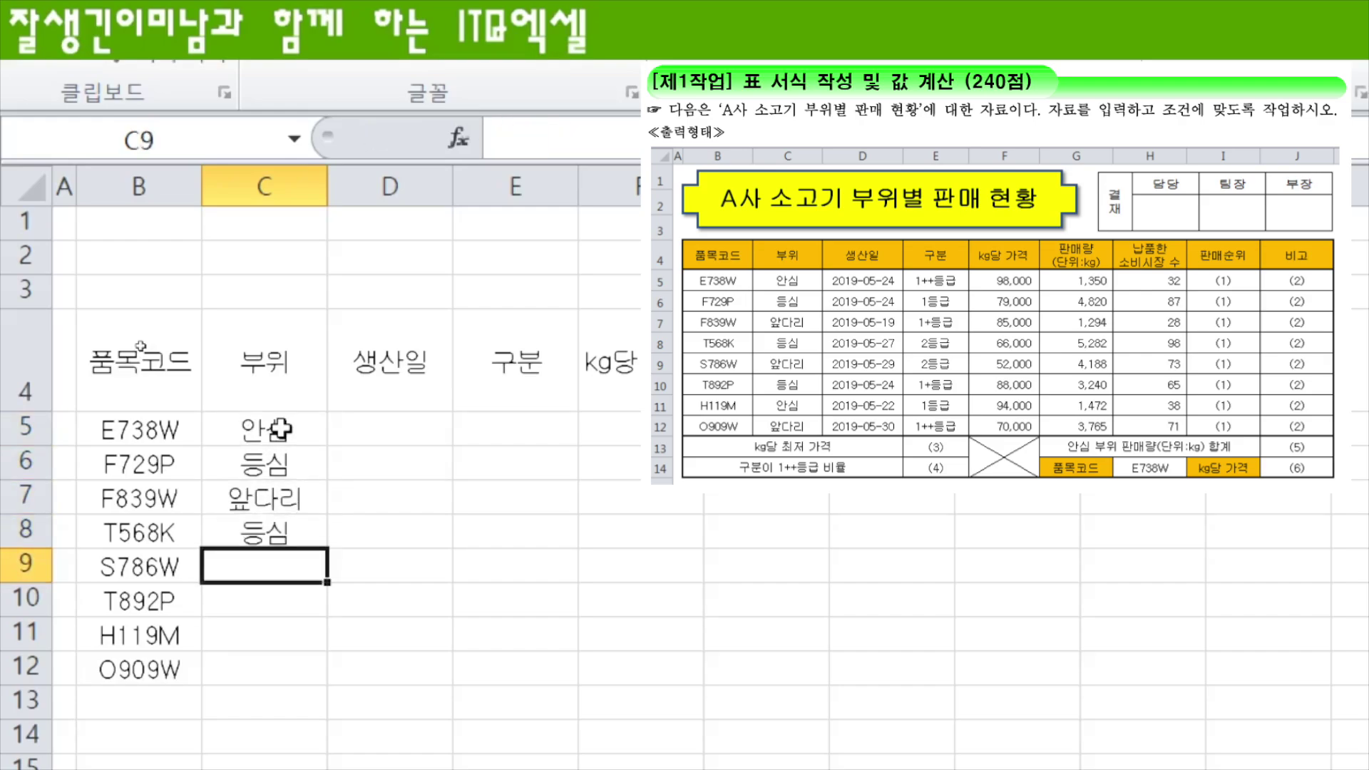
# Step: Enter 앞다리, 등심, 안심 and 앞다리 in cells C9 to C12 of the 부위 column
pyautogui.write('앞다리')
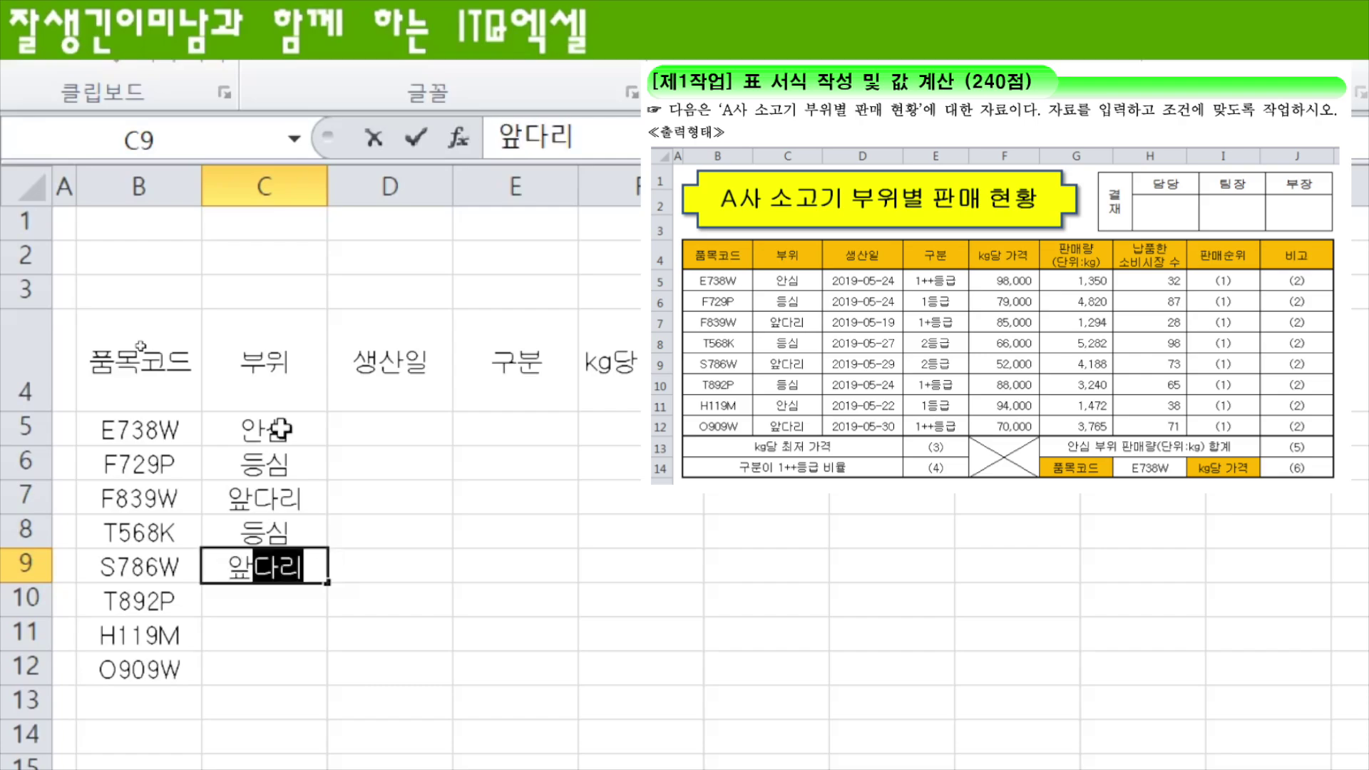
pyautogui.press('Return')
pyautogui.write('등심')
pyautogui.press('Return')
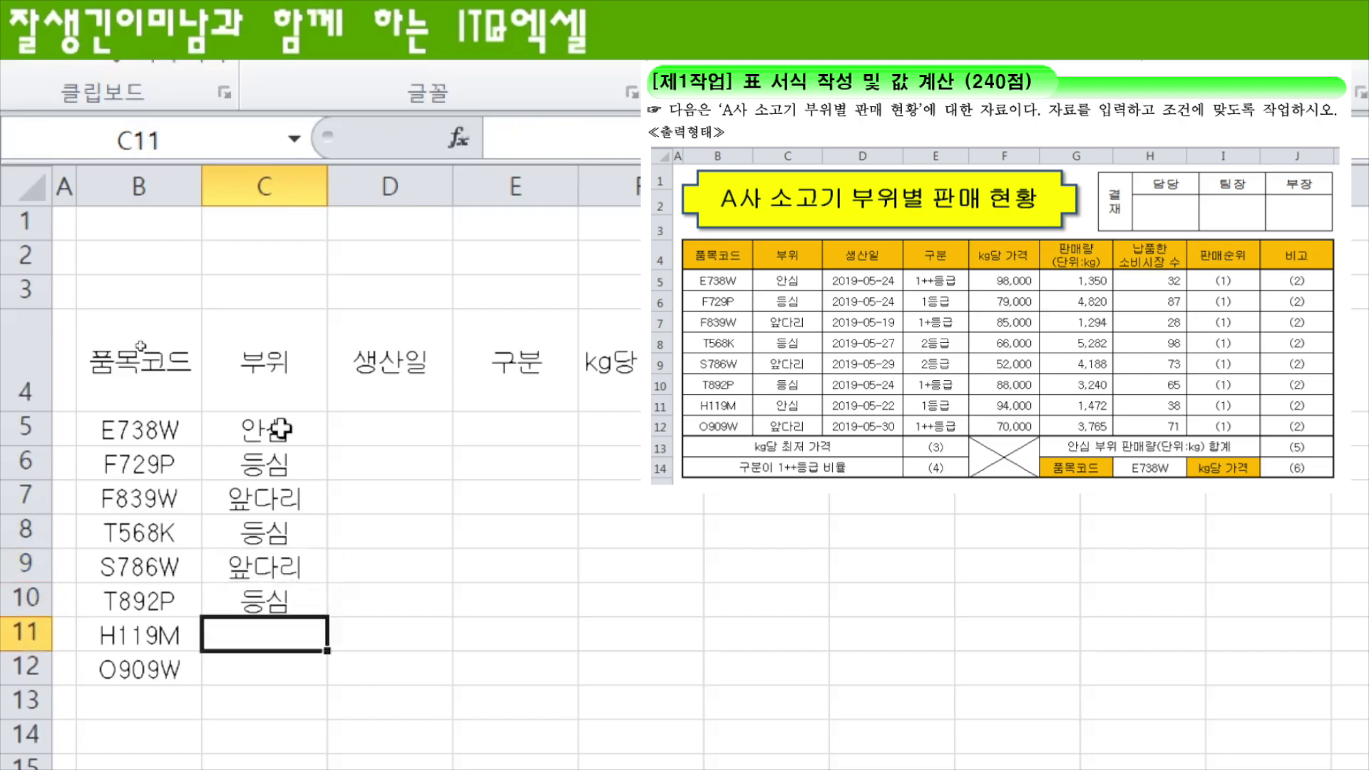
pyautogui.write('안심')
pyautogui.press('Return')
pyautogui.write('앞다리')
pyautogui.press('Return')
# Step: Enter the production dates 2019-05-24, 2019-05-24, 2019-05-19 and 2019-05-27 in cells D5 to D8 under 생산일
pyautogui.click(431, 436)
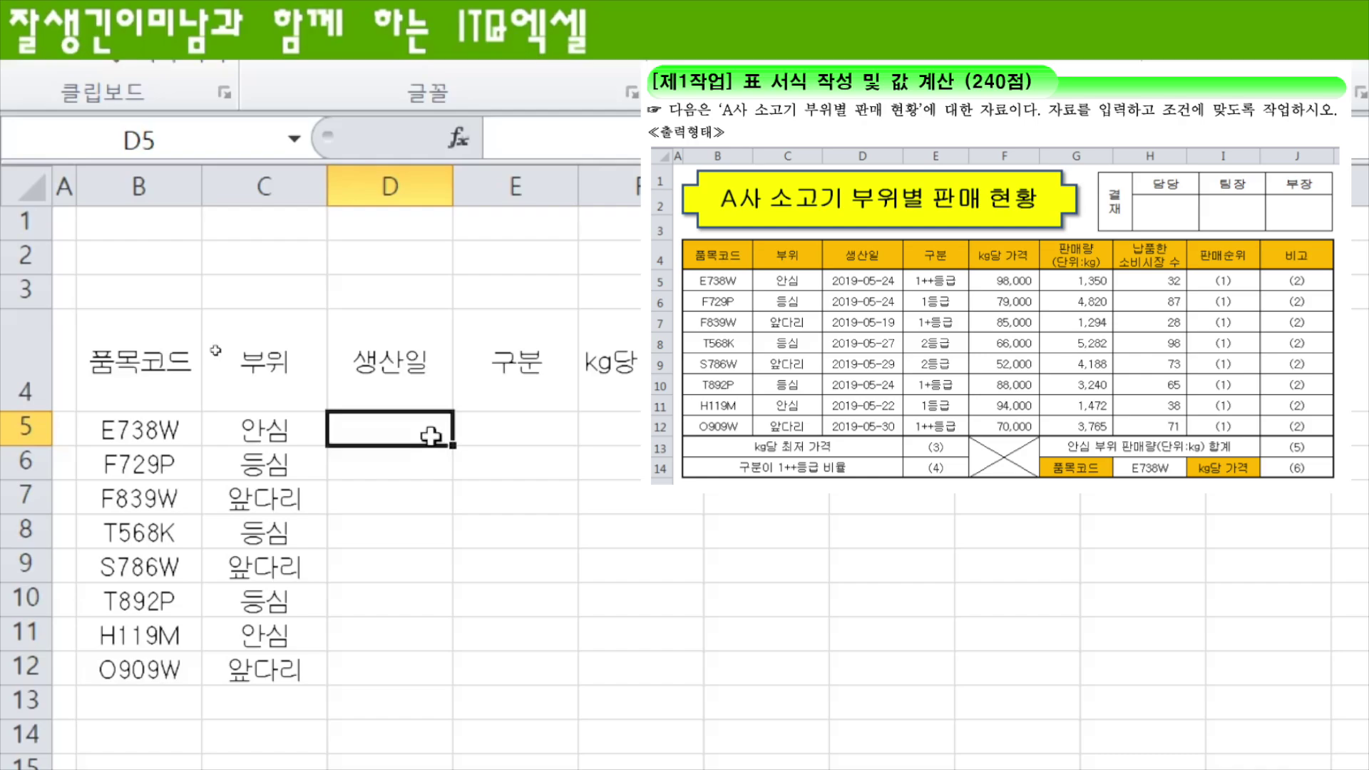
pyautogui.write('2')
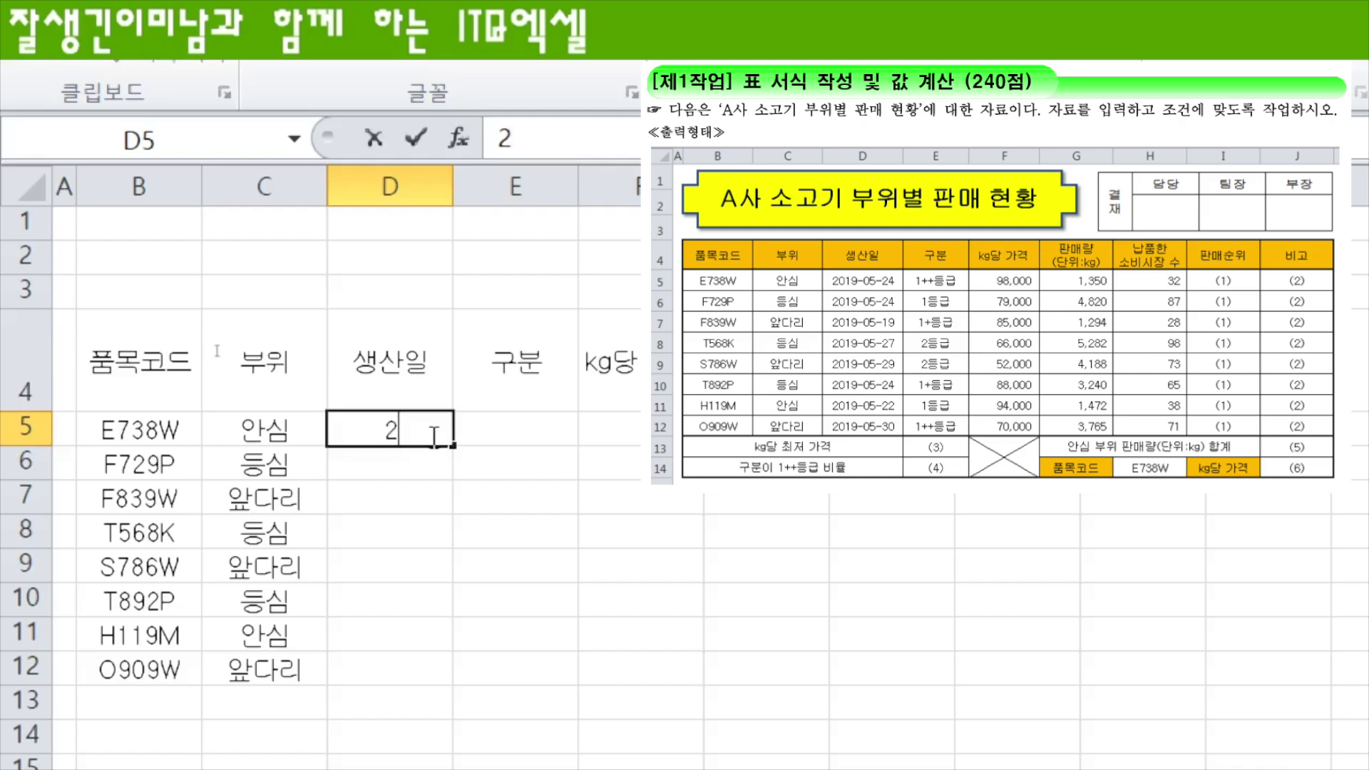
pyautogui.write('019-05-24')
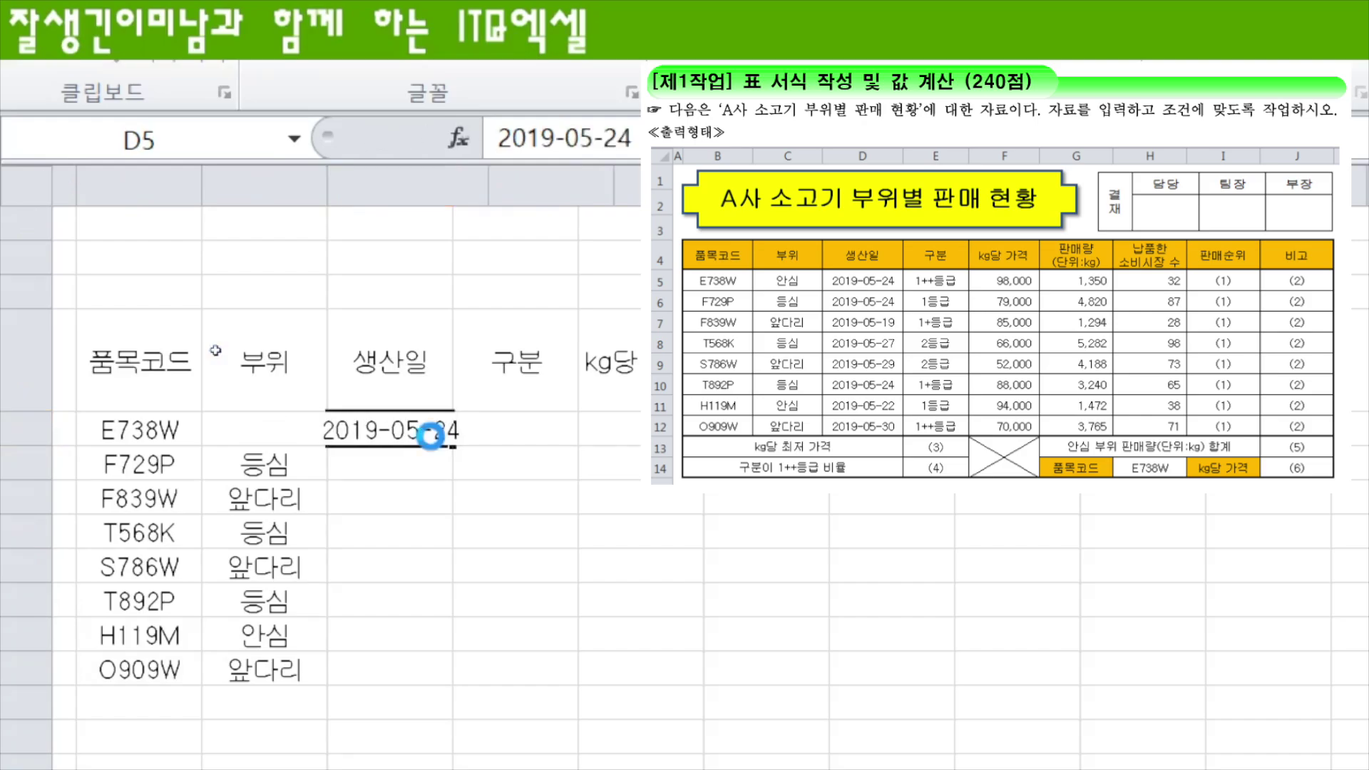
pyautogui.press('Return')
pyautogui.write('2019-05-24')
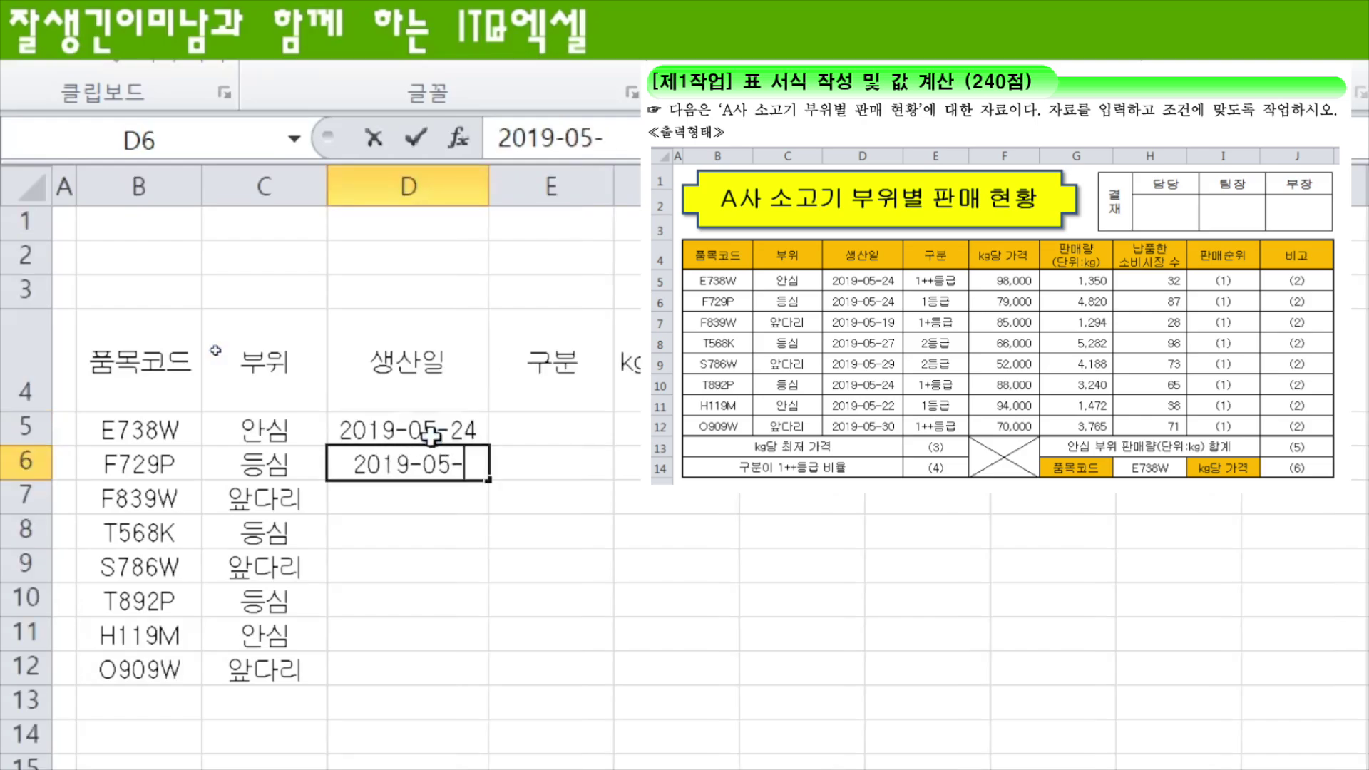
pyautogui.press('Return')
pyautogui.write('201-')
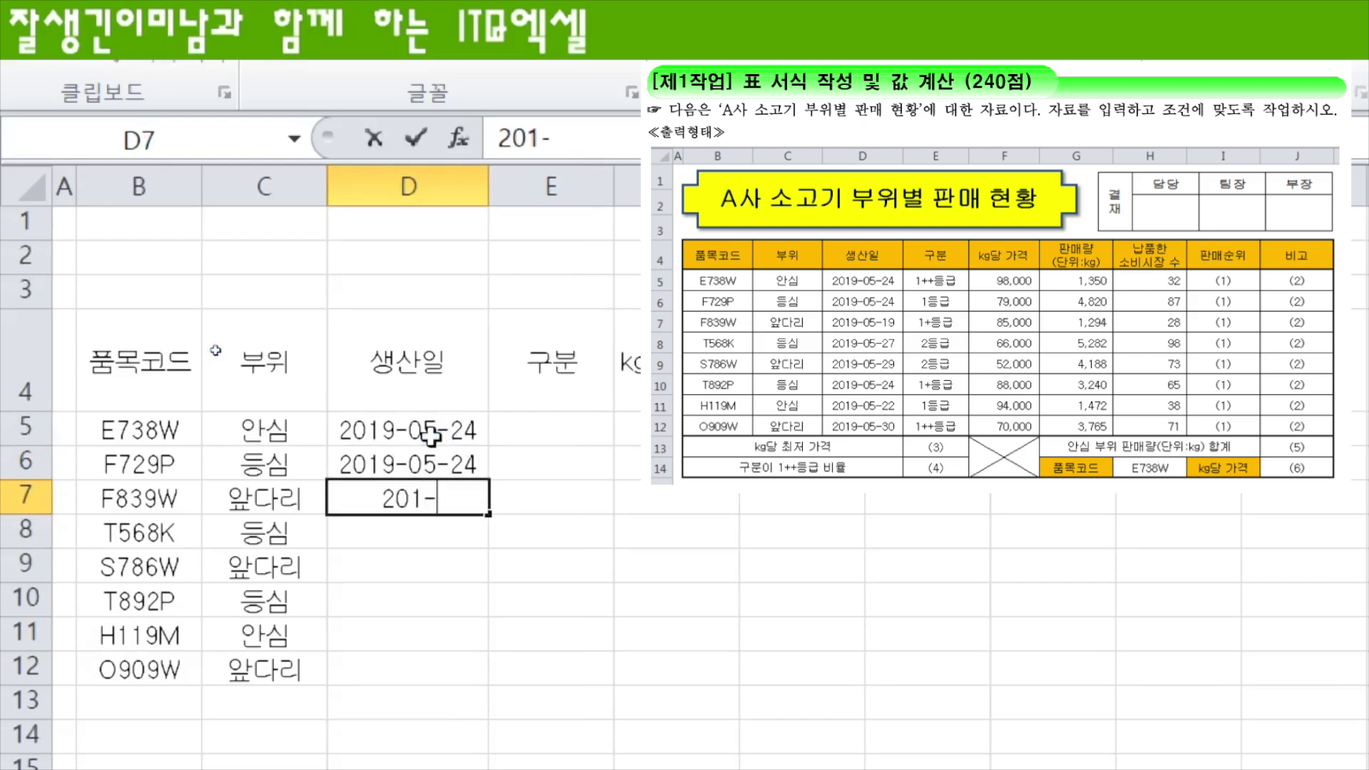
pyautogui.press('BackSpace')
pyautogui.write('9-05-')
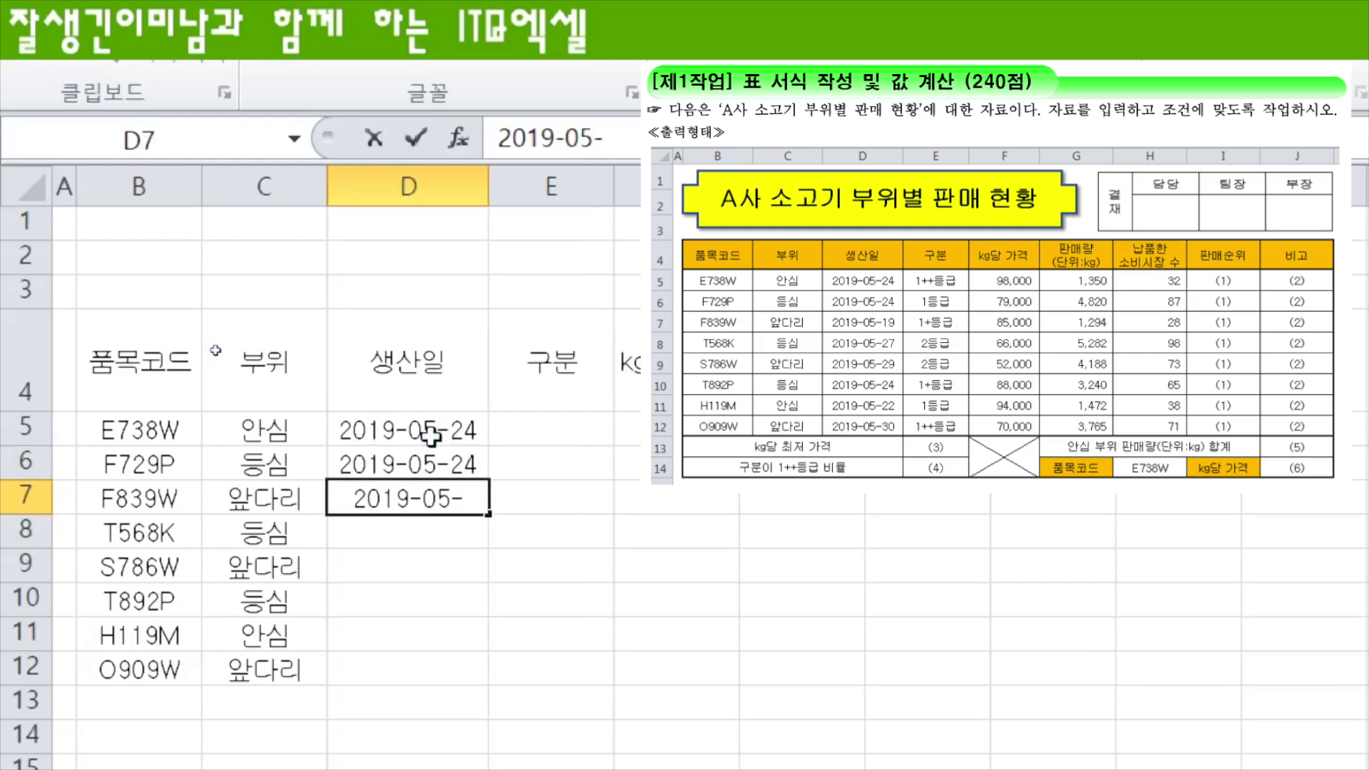
pyautogui.write('19')
pyautogui.press('Return')
pyautogui.write('20')
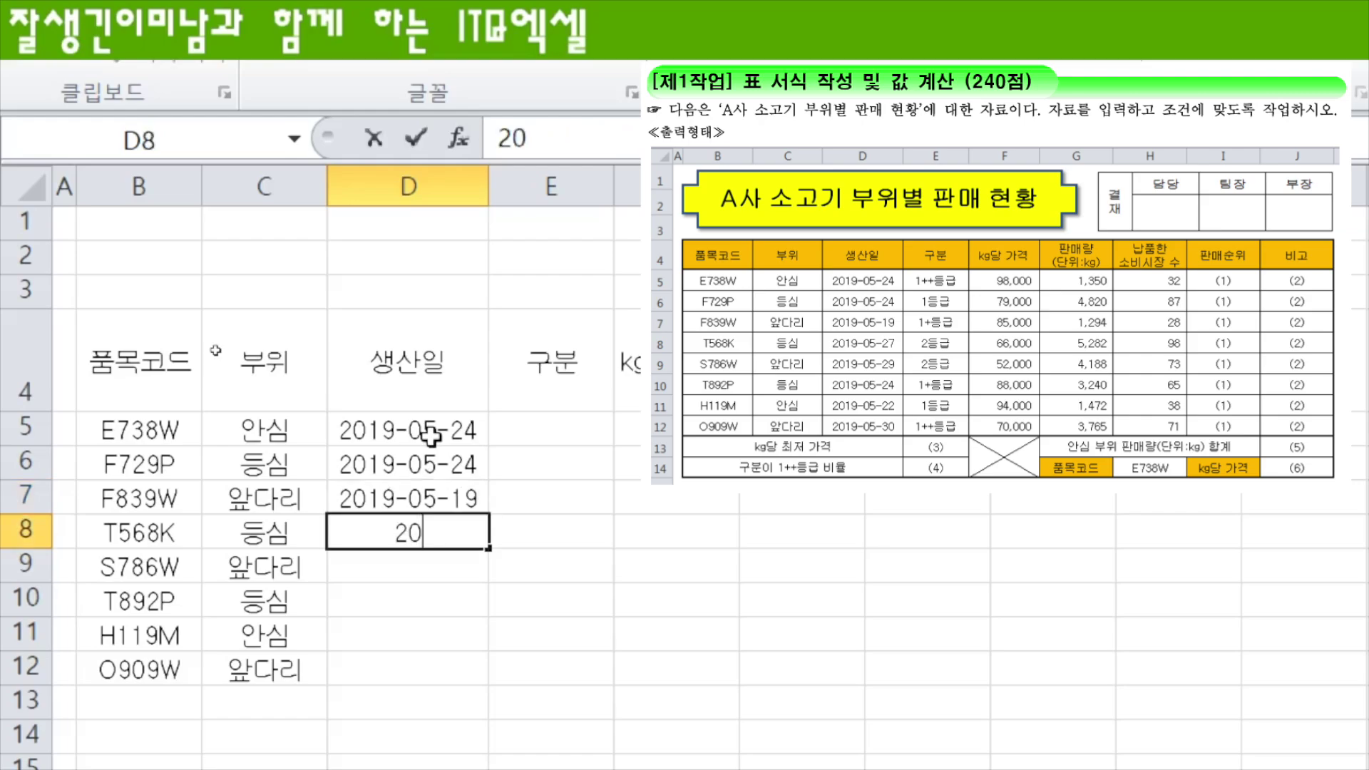
pyautogui.write('19-05-27')
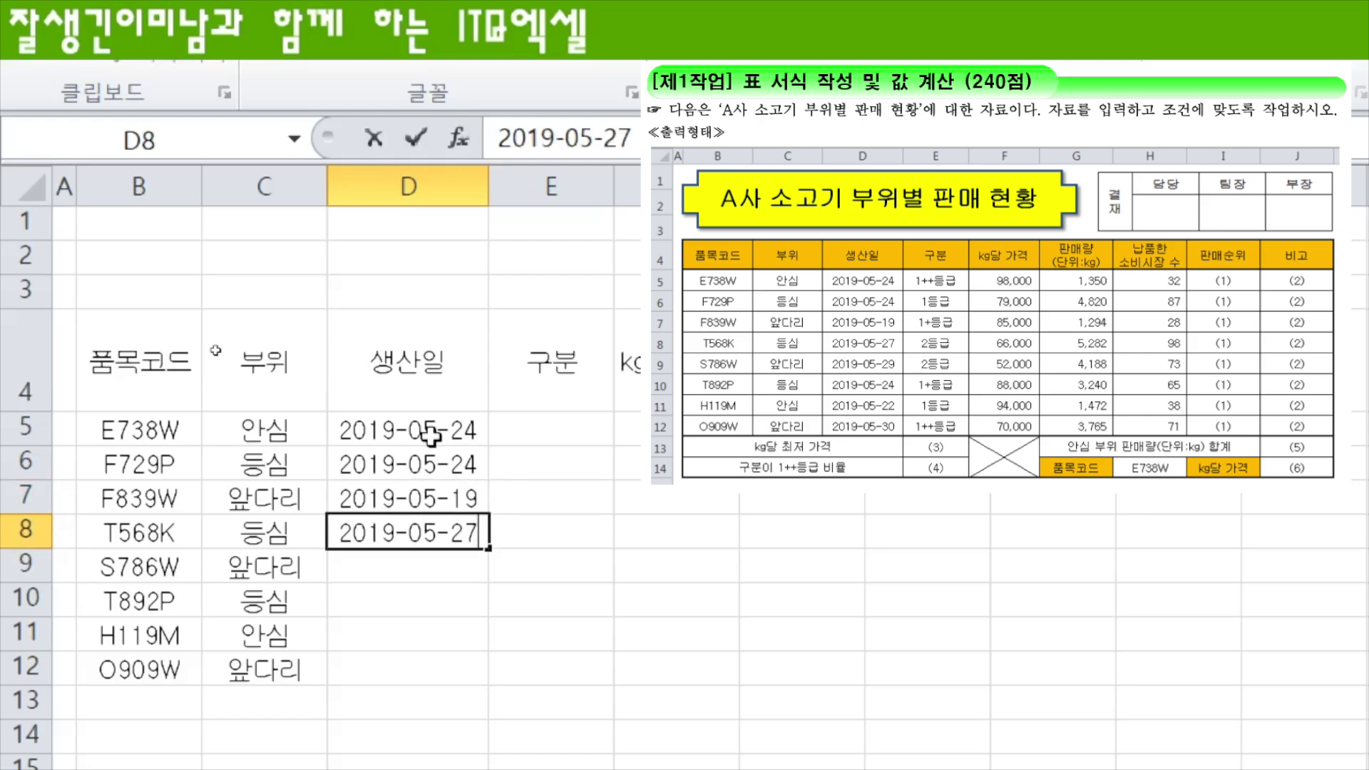
pyautogui.press('Return')
# Step: Enter the production dates 2019-05-29, 2019-05-24, 2019-05-22 and 2019-05-30 in cells D9 to D12
pyautogui.write('2019-')
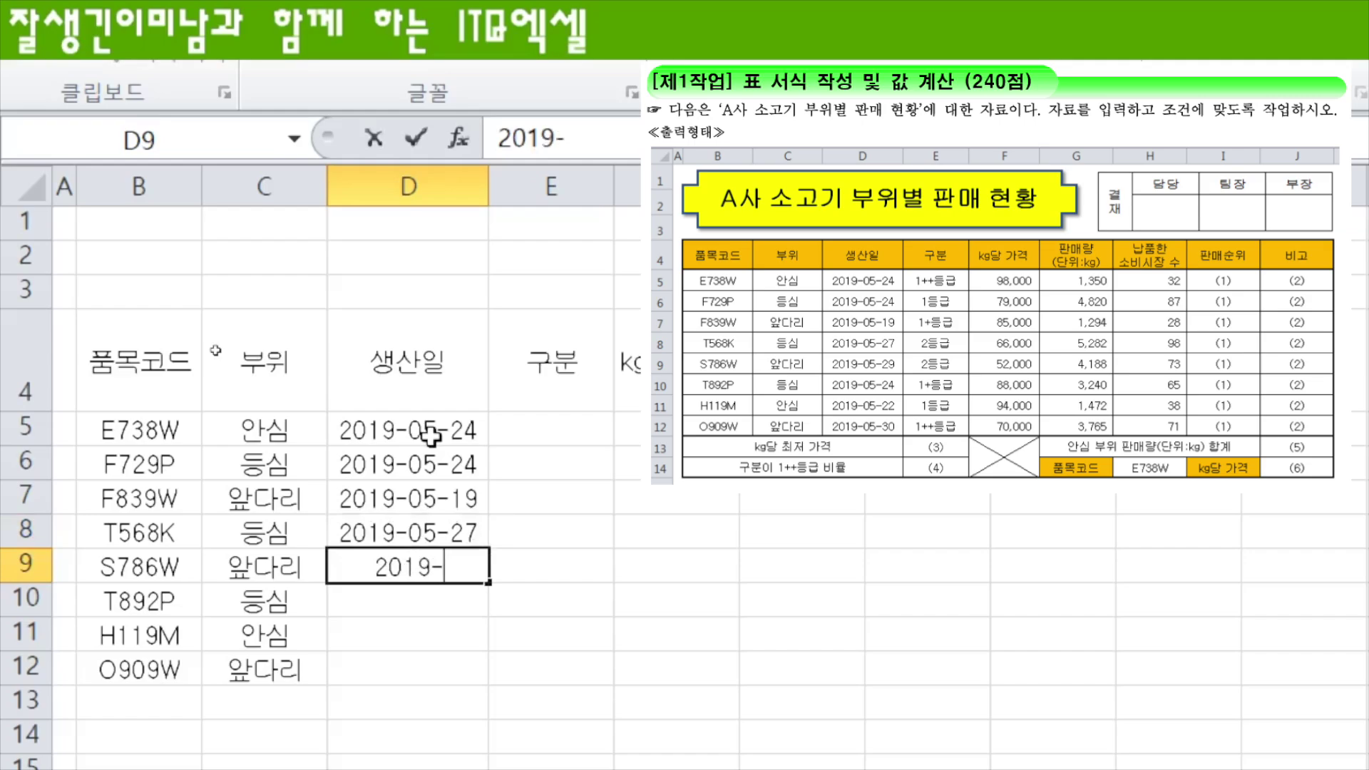
pyautogui.write('05-29')
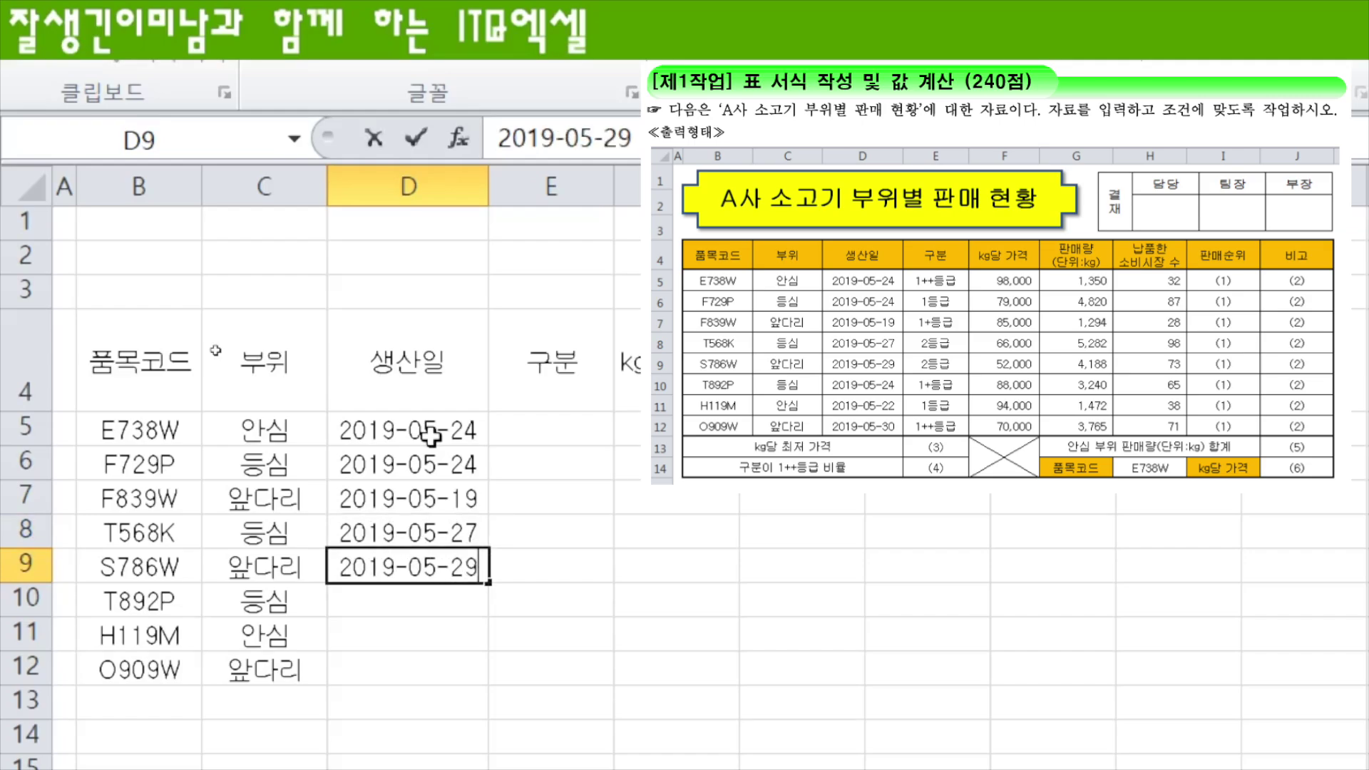
pyautogui.press('Return')
pyautogui.write('2019-05-24')
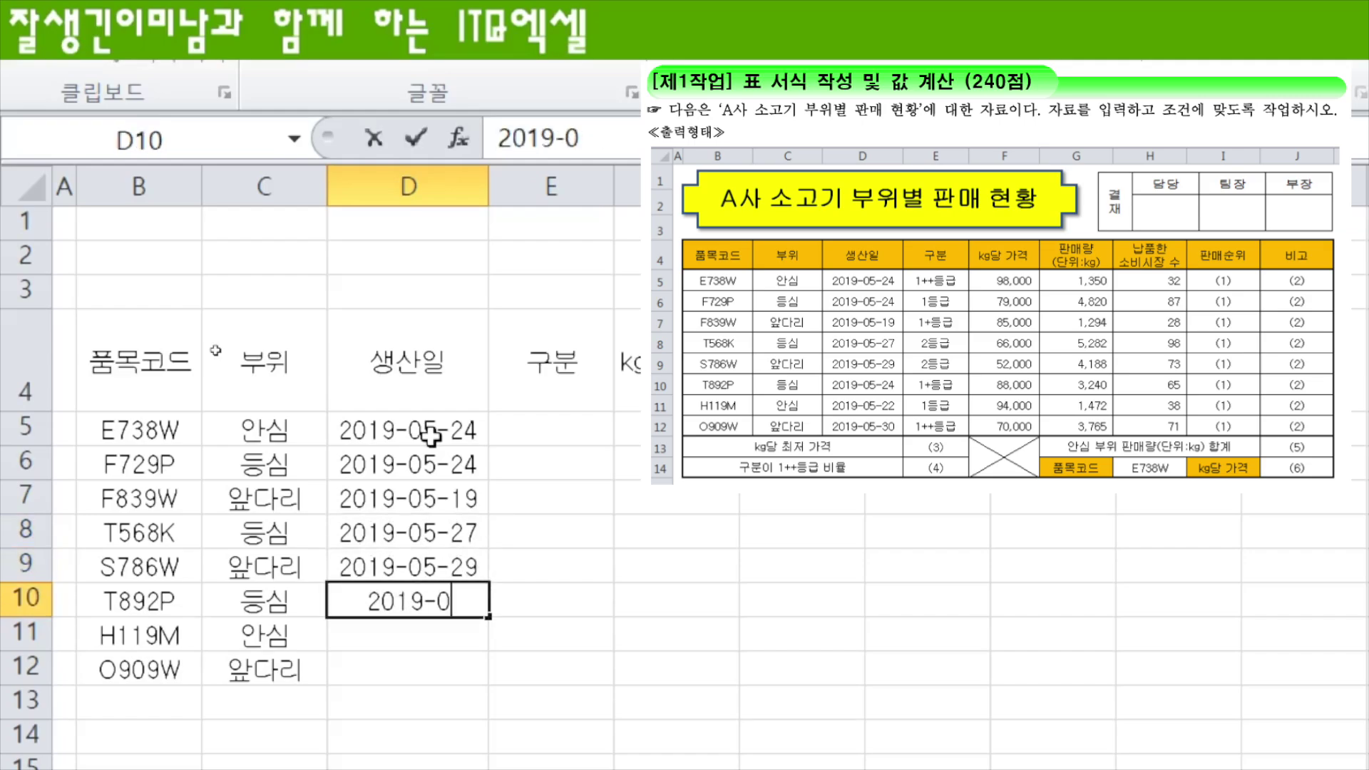
pyautogui.press('Return')
pyautogui.write('2019')
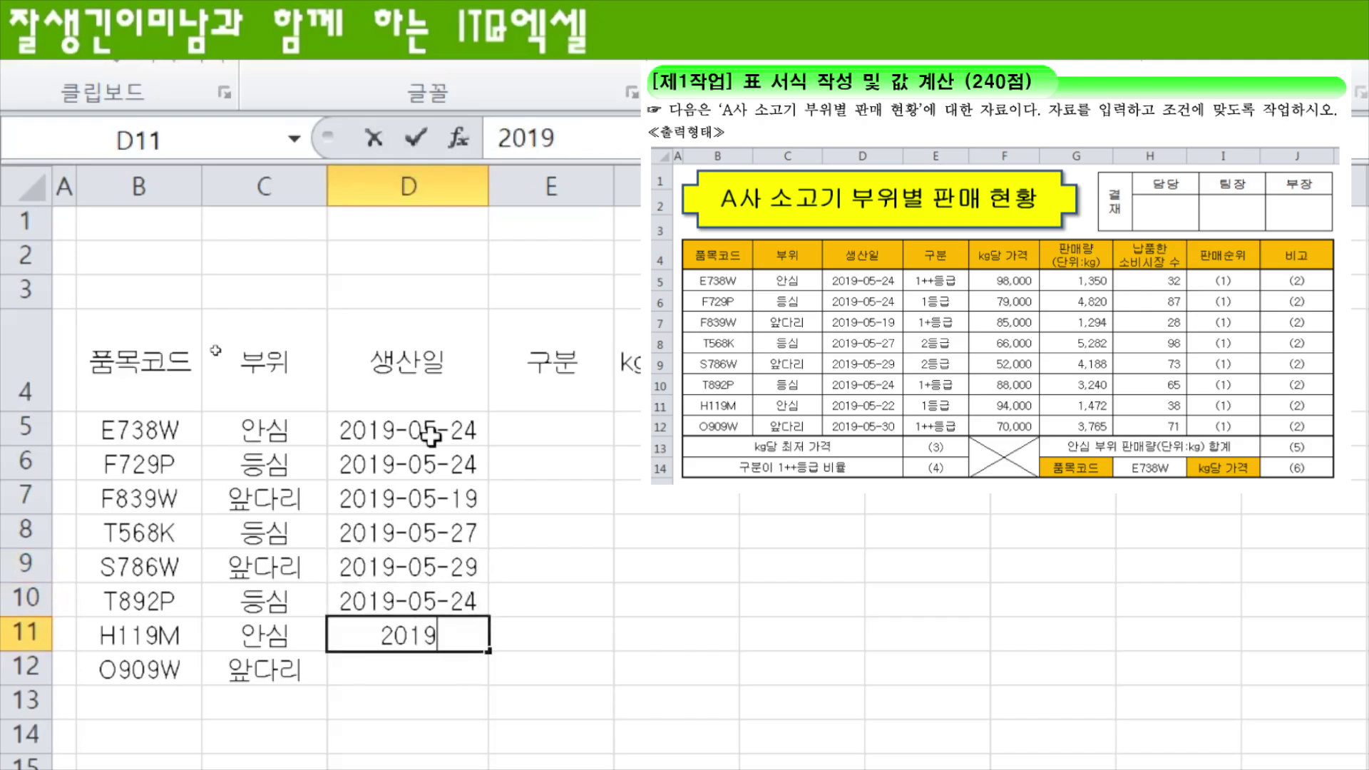
pyautogui.write('-05-22')
pyautogui.press('Return')
pyautogui.write('.')
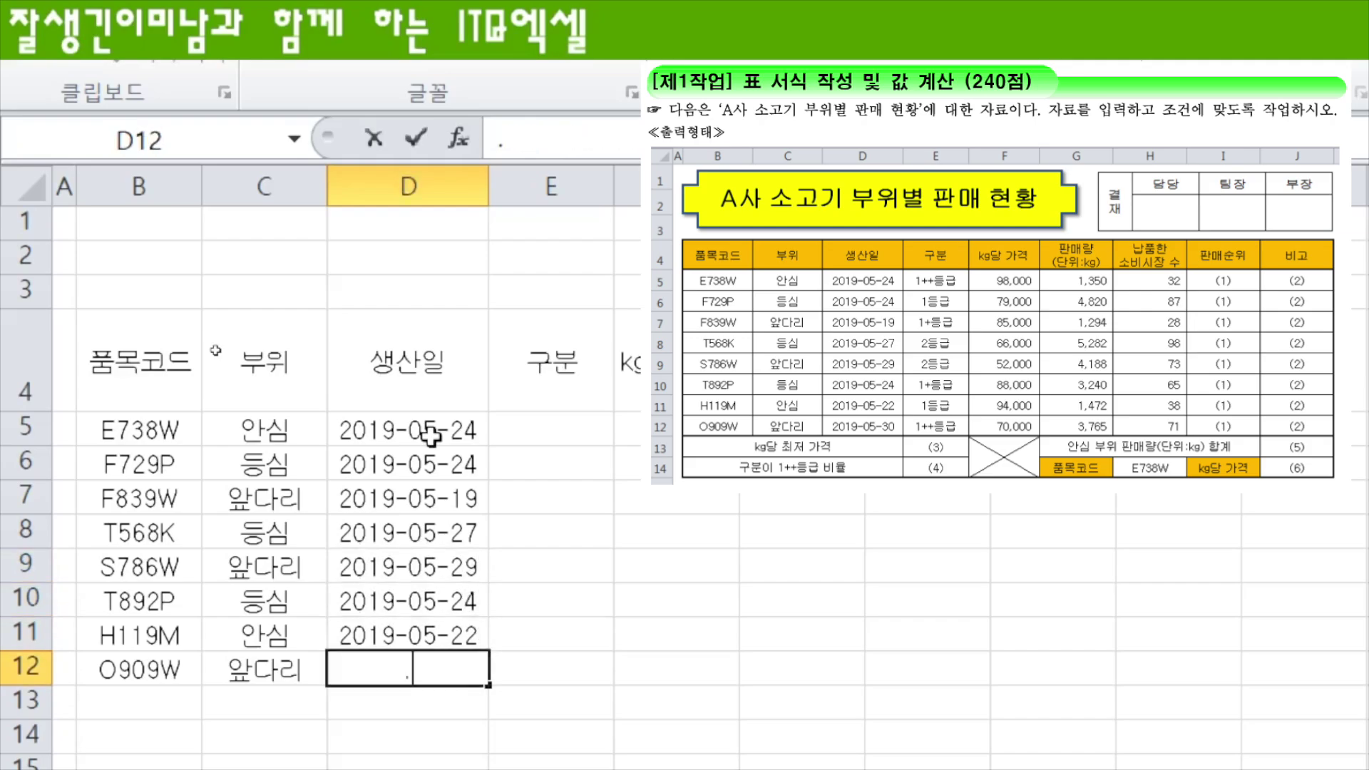
pyautogui.write('019')
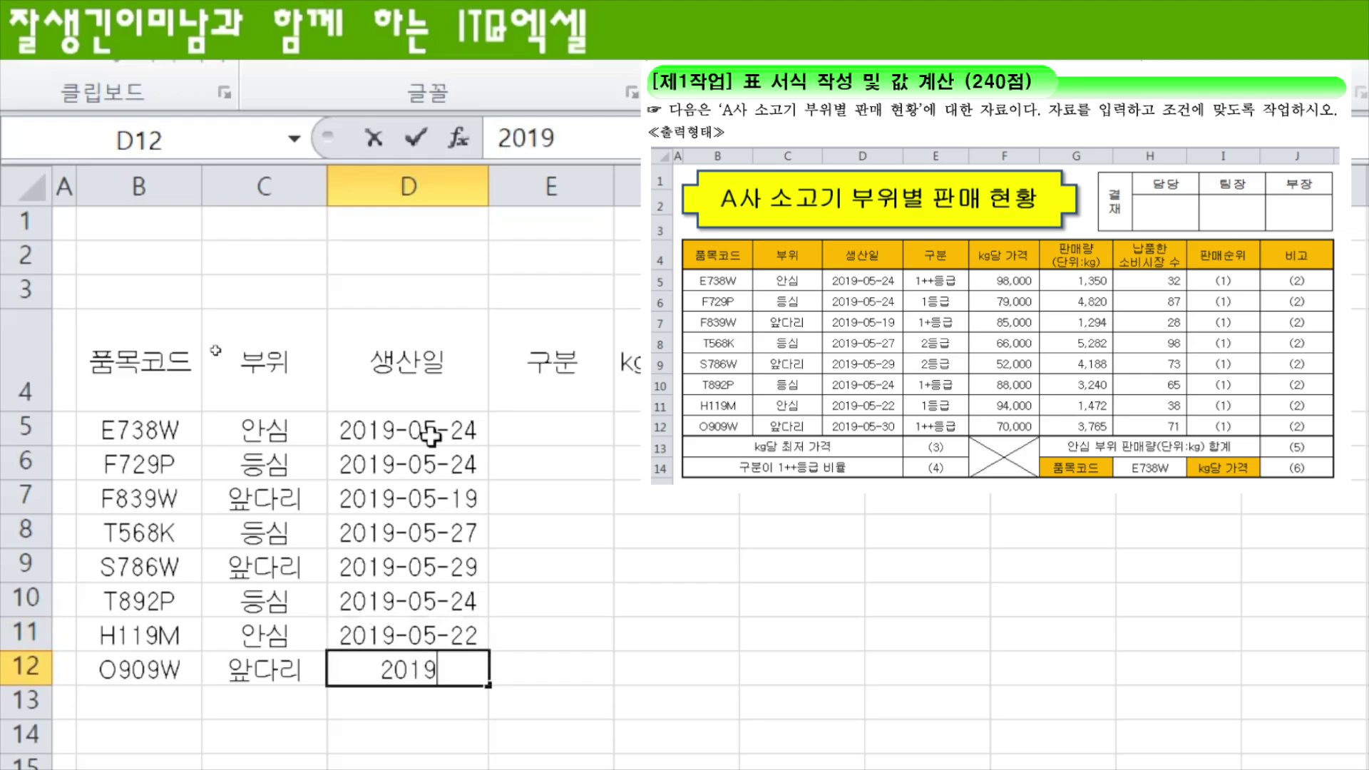
pyautogui.write('-05-30')
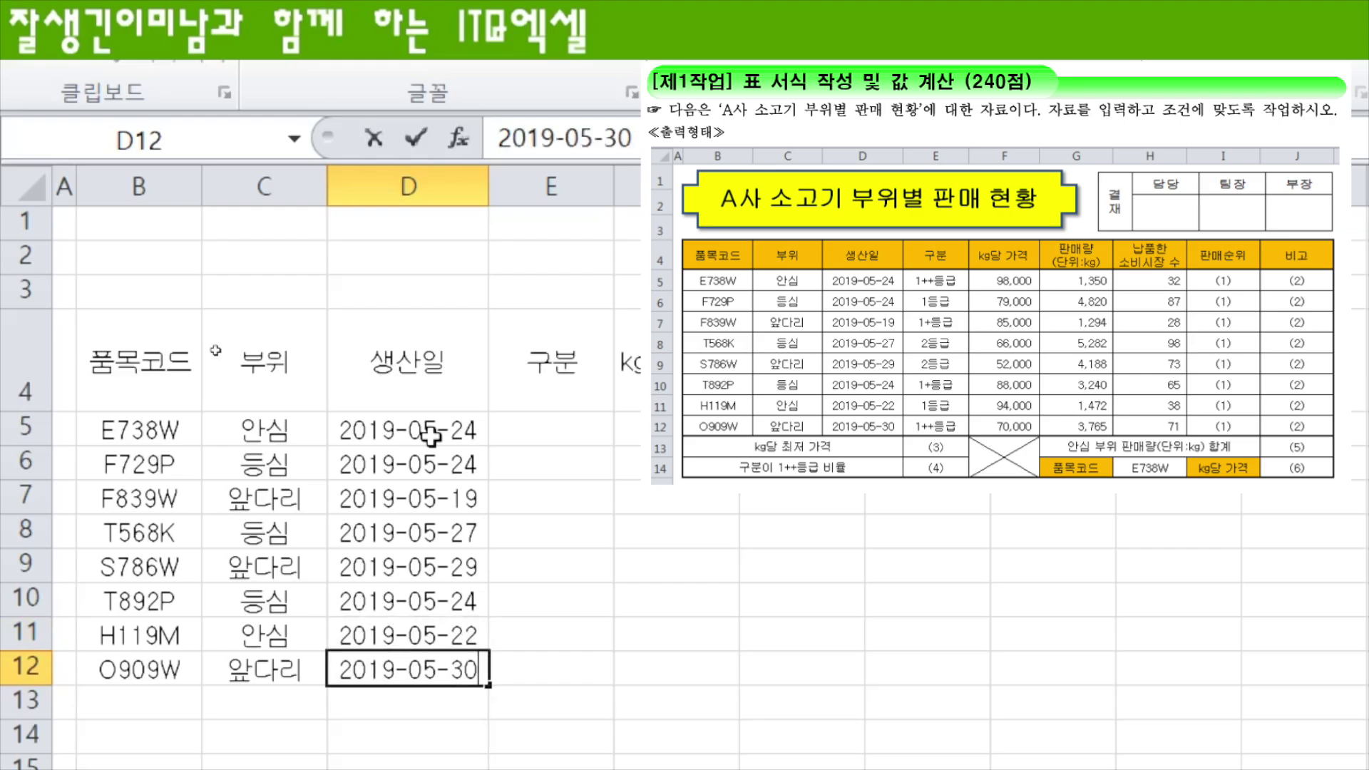
pyautogui.click(546, 405)
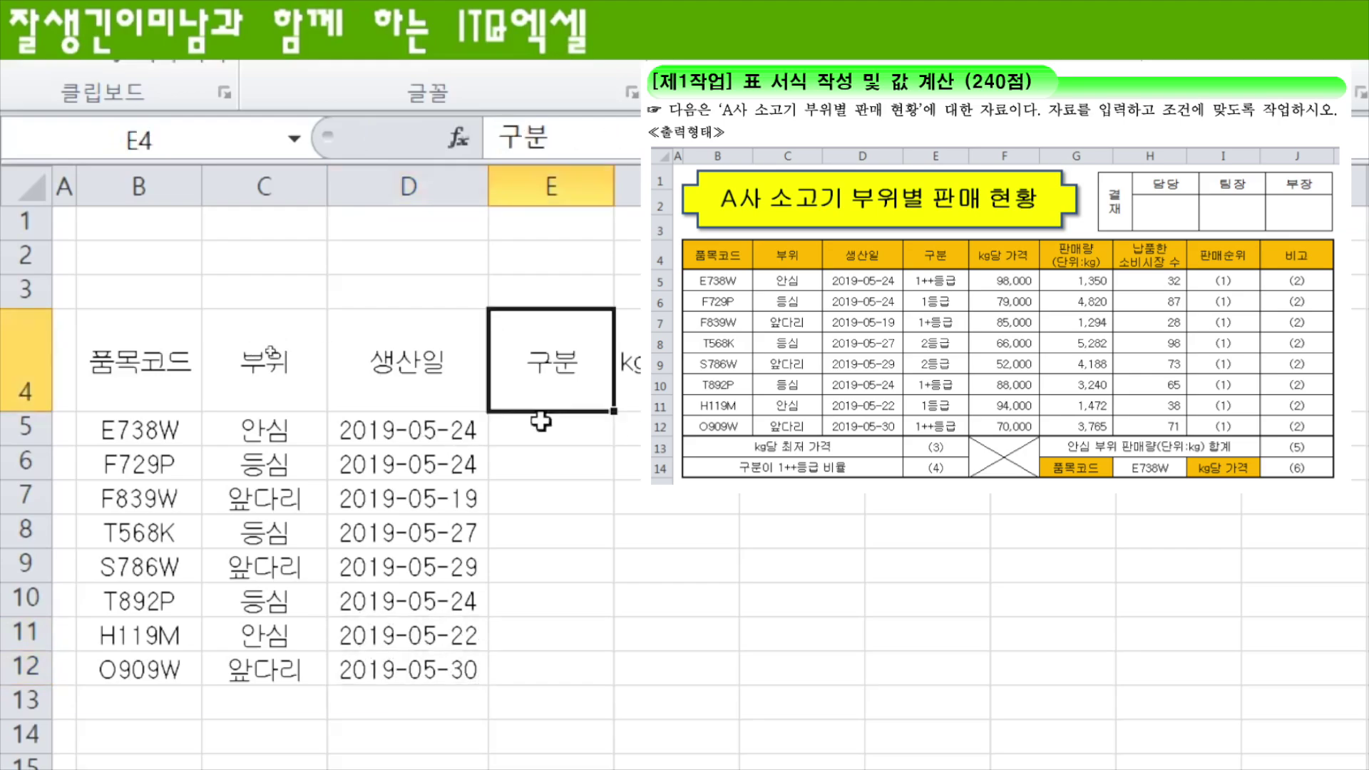
# Step: Enter the grades 1++등급, 1등급 and 1+등급 in cells E5 to E7 under 구분
pyautogui.click(542, 438)
pyautogui.write('1')
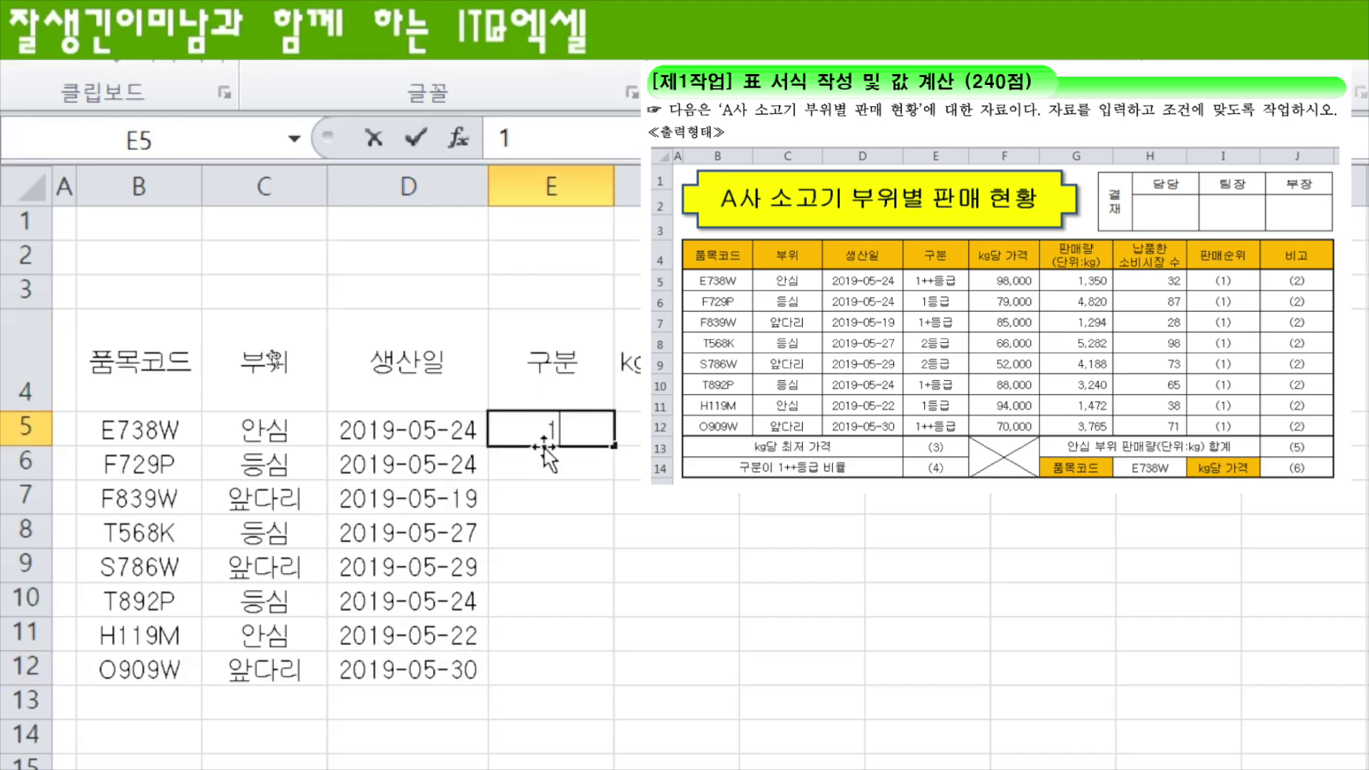
pyautogui.write('++등급')
pyautogui.press('Return')
pyautogui.write('1등급')
pyautogui.press('Return')
pyautogui.write('1+등ㄱ')
pyautogui.write('급')
pyautogui.press('Return')
# Step: Enter the grade 2등급 in both cells E8 and E9 of the 구분 column
pyautogui.write('2등ㄱ')
pyautogui.press('Return')
pyautogui.press('Up')
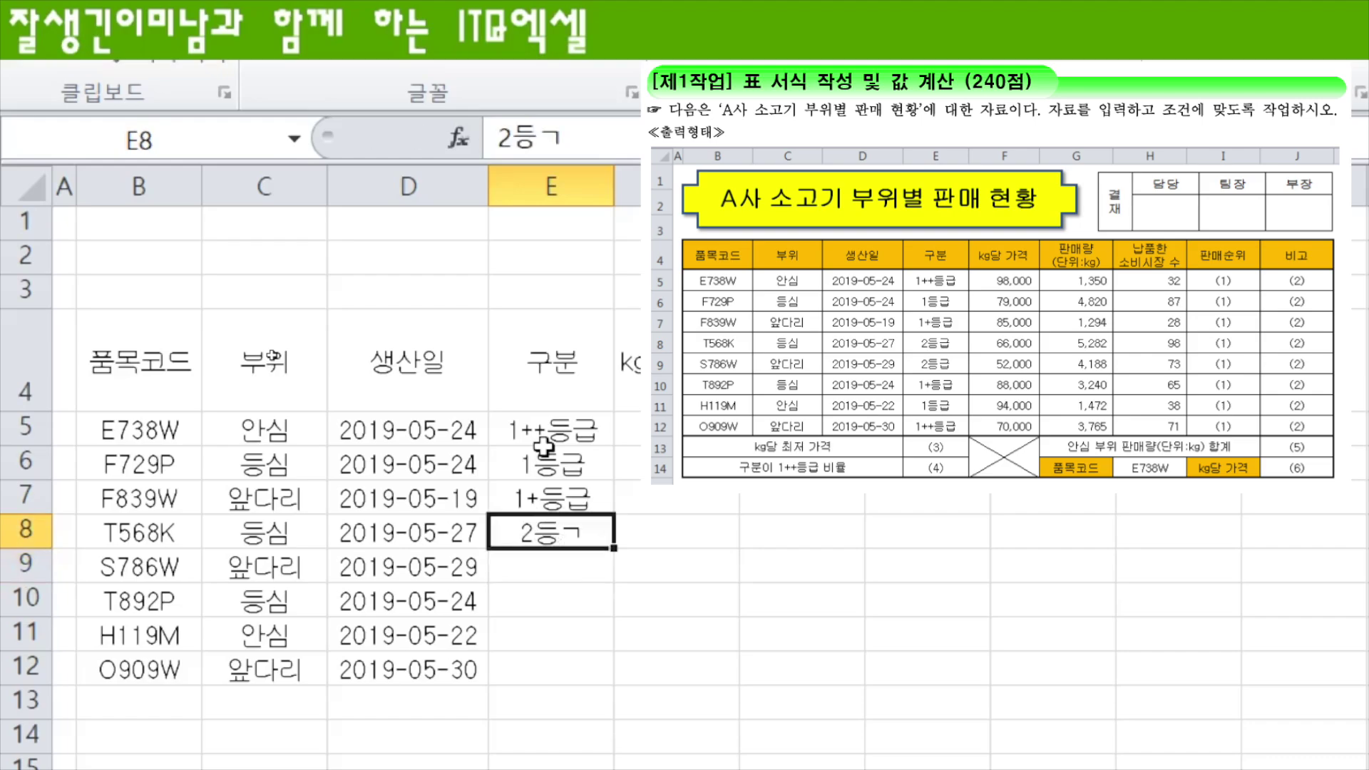
pyautogui.write('2등급')
pyautogui.press('Return')
pyautogui.write('2ㄷ등급')
pyautogui.press('Return')
# Step: Enter the grades 1+등급, 1등급 and 1++등급 in cells E10 to E12 of the 구분 column
pyautogui.write('1+등급')
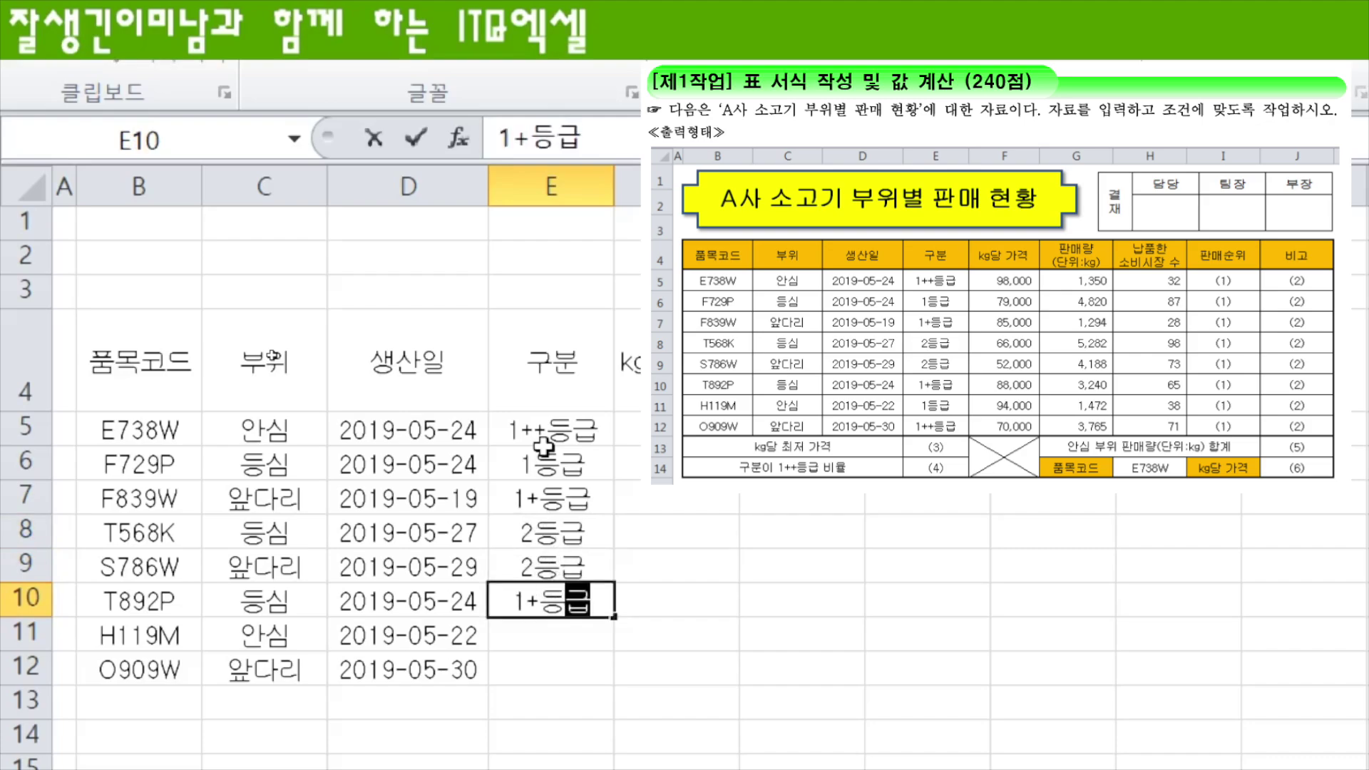
pyautogui.press('Return')
pyautogui.write('1등급')
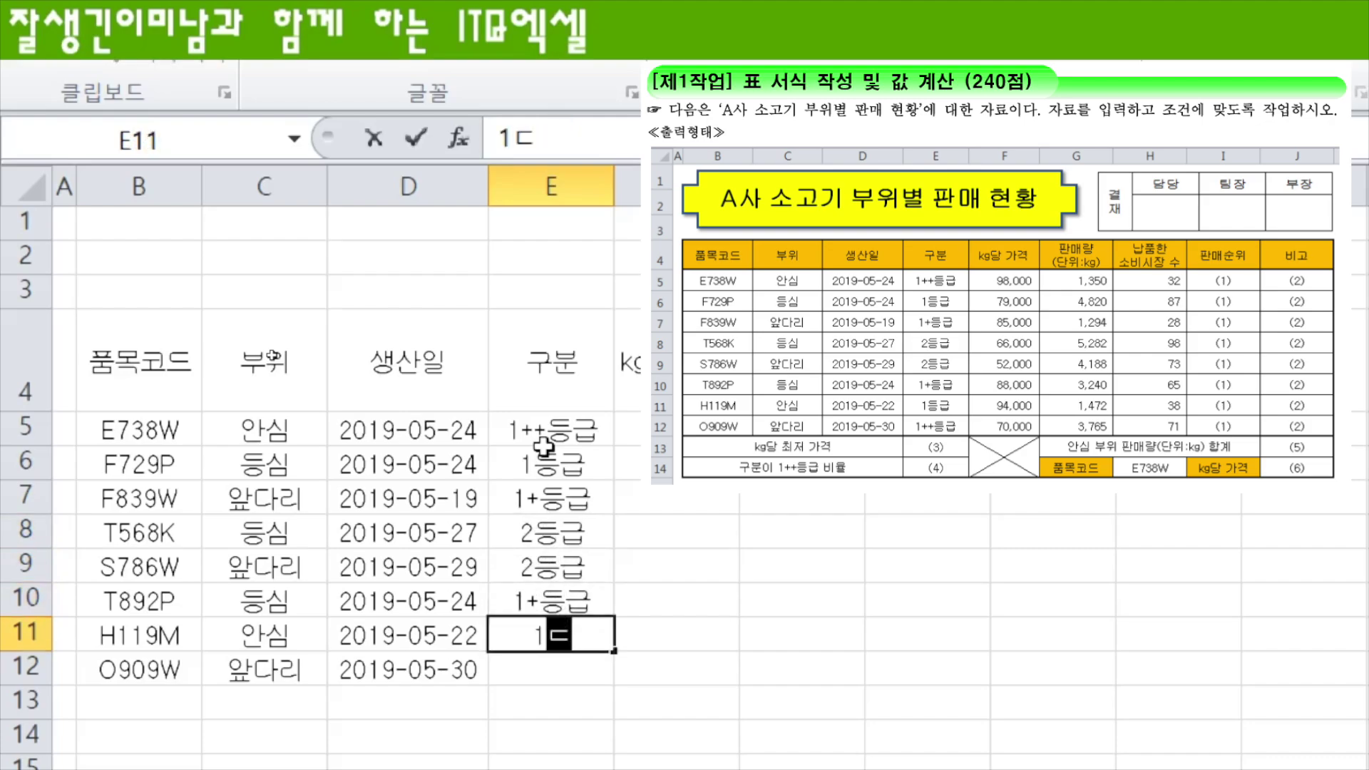
pyautogui.press('Return')
pyautogui.write('1')
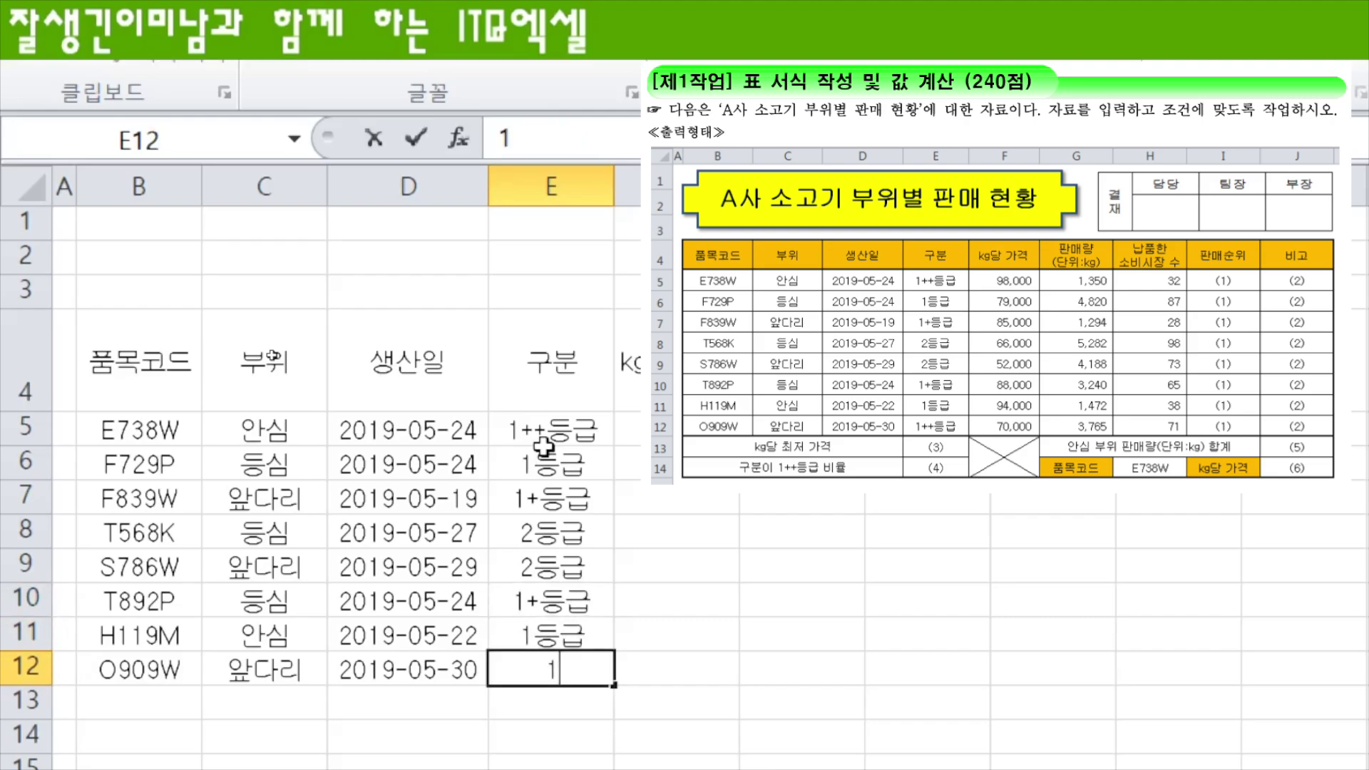
pyautogui.write('++등급')
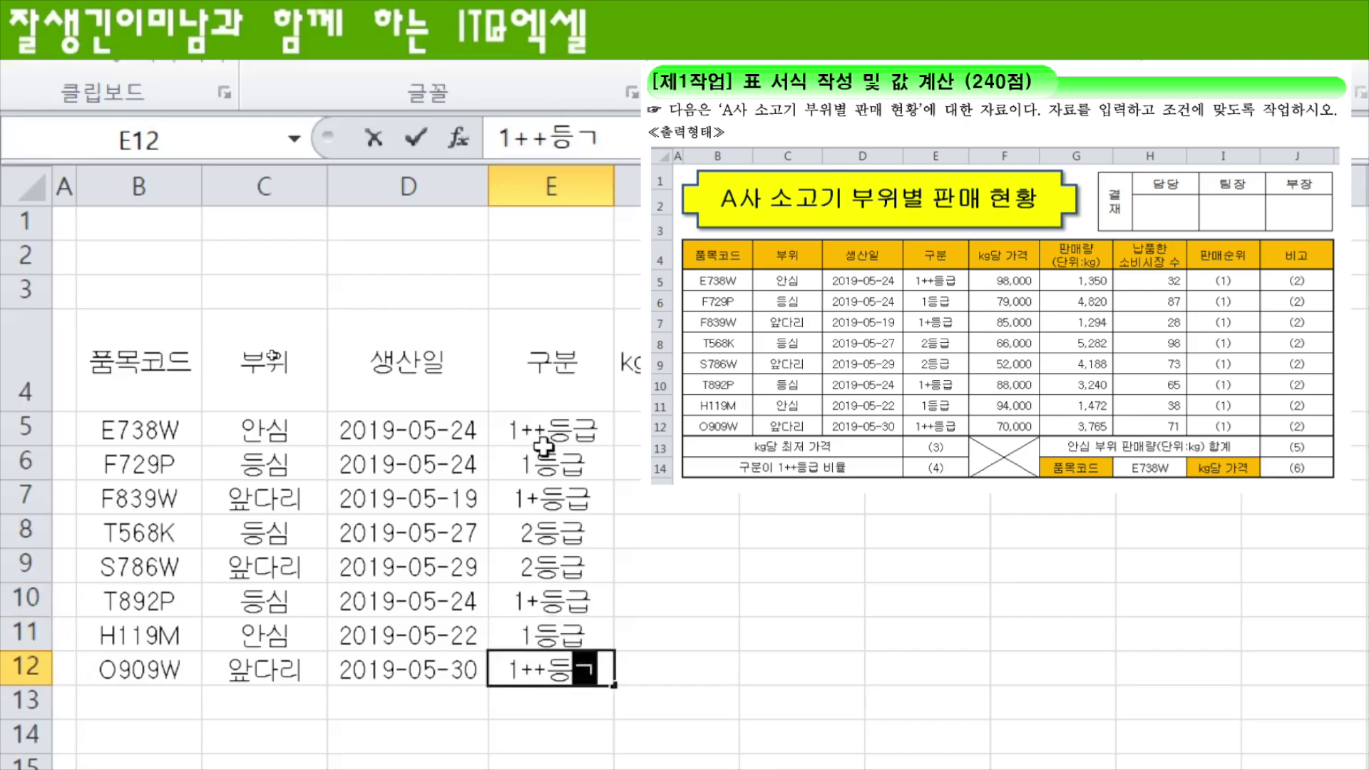
# Step: Enter the prices 98000, 79000, 85000 and 66000 in cells F5 to F8 under kg당 가격
pyautogui.click(677, 424)
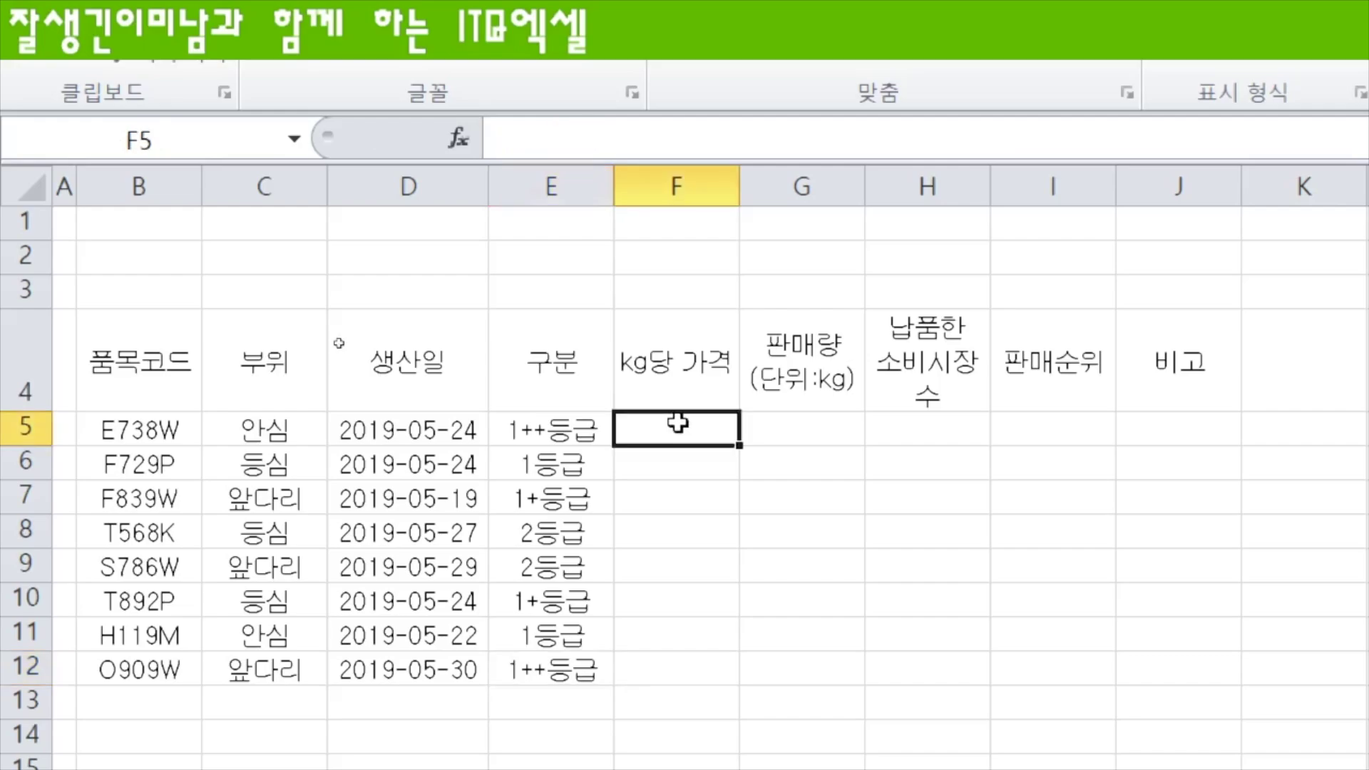
pyautogui.write('98000')
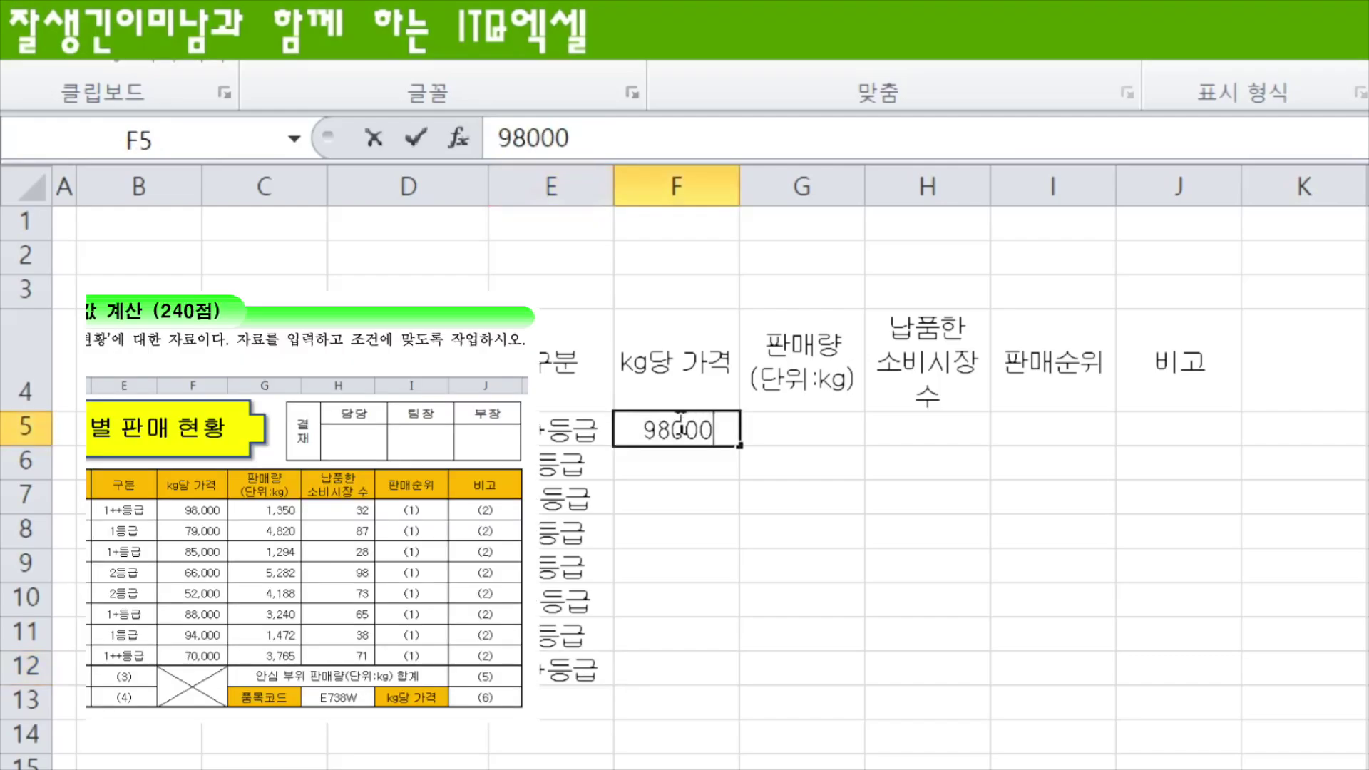
pyautogui.press('Return')
pyautogui.write('79000')
pyautogui.press('Return')
pyautogui.write('85000')
pyautogui.press('Return')
pyautogui.write('66000')
pyautogui.press('Return')
# Step: Enter the prices 52000, 88000, 94000 and 70000 in cells F9 to F12 of the kg당 가격 column
pyautogui.write('5200')
pyautogui.press('Return')
pyautogui.write('88000')
pyautogui.press('Return')
pyautogui.write('94000')
pyautogui.press('Return')
pyautogui.write('70000')
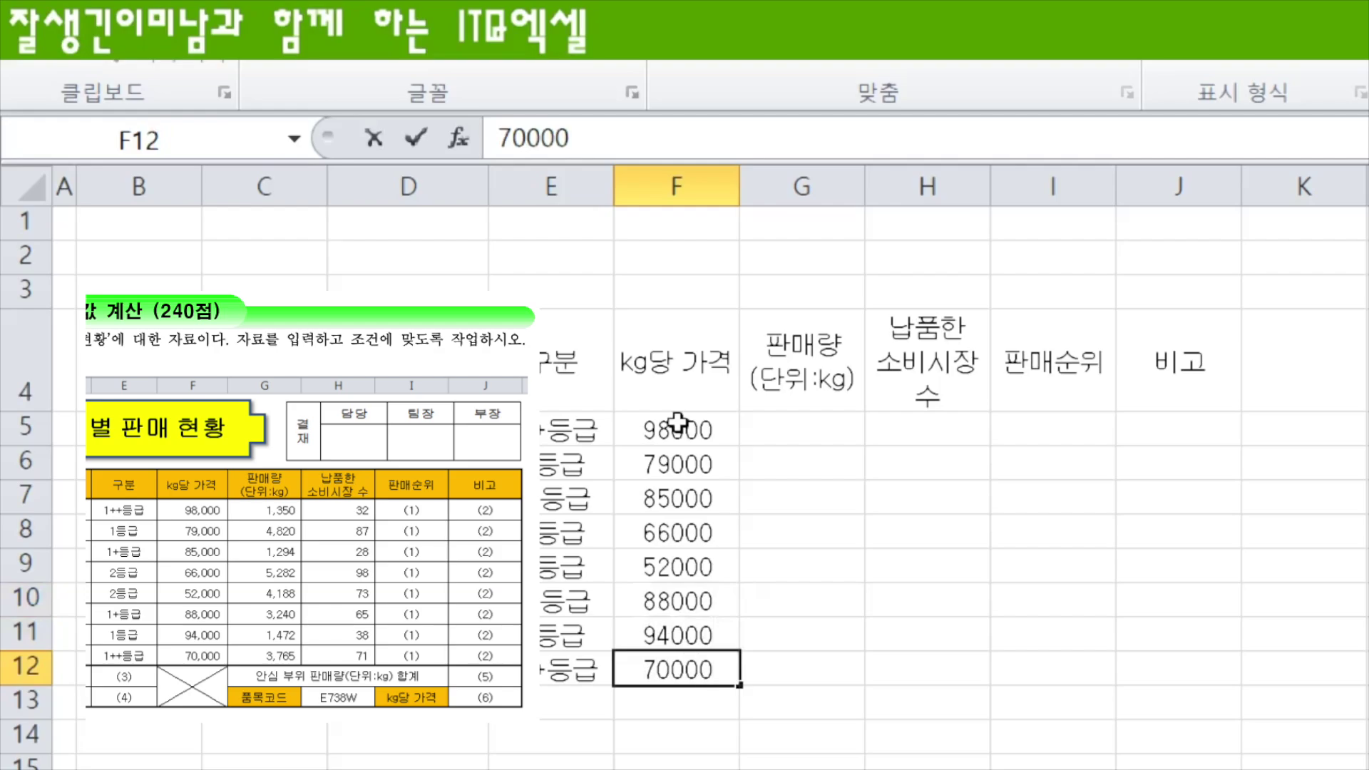
# Step: Enter the sales volumes 1350, 4820, 1294 and 5282 in cells G5 to G8 under 판매량(단위:kg)
pyautogui.click(801, 421)
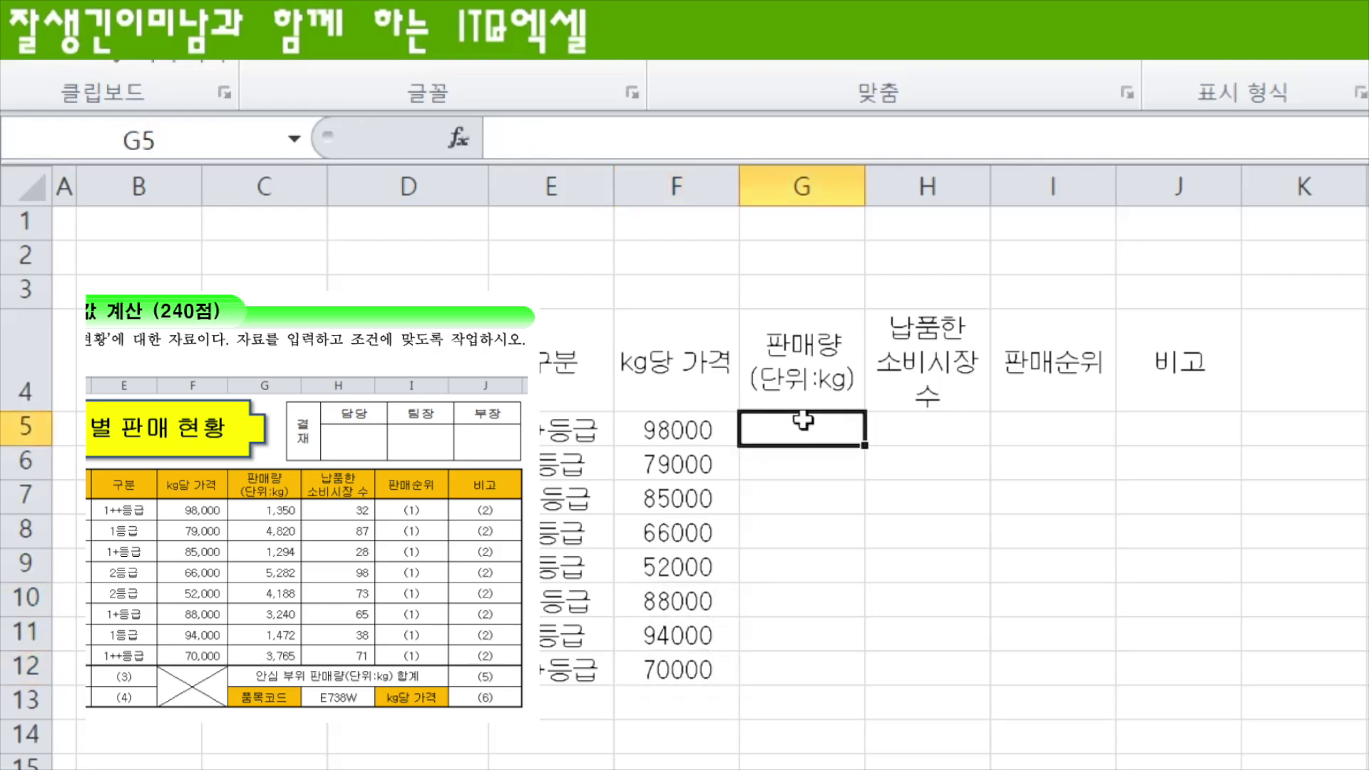
pyautogui.write('1350')
pyautogui.press('Return')
pyautogui.write('4820')
pyautogui.press('Return')
pyautogui.write('1294')
pyautogui.press('Return')
pyautogui.write('5282')
pyautogui.press('Return')
# Step: Enter the sales volumes 4188, 3240, 1472 and 3765 in cells G9 to G12
pyautogui.write('4188')
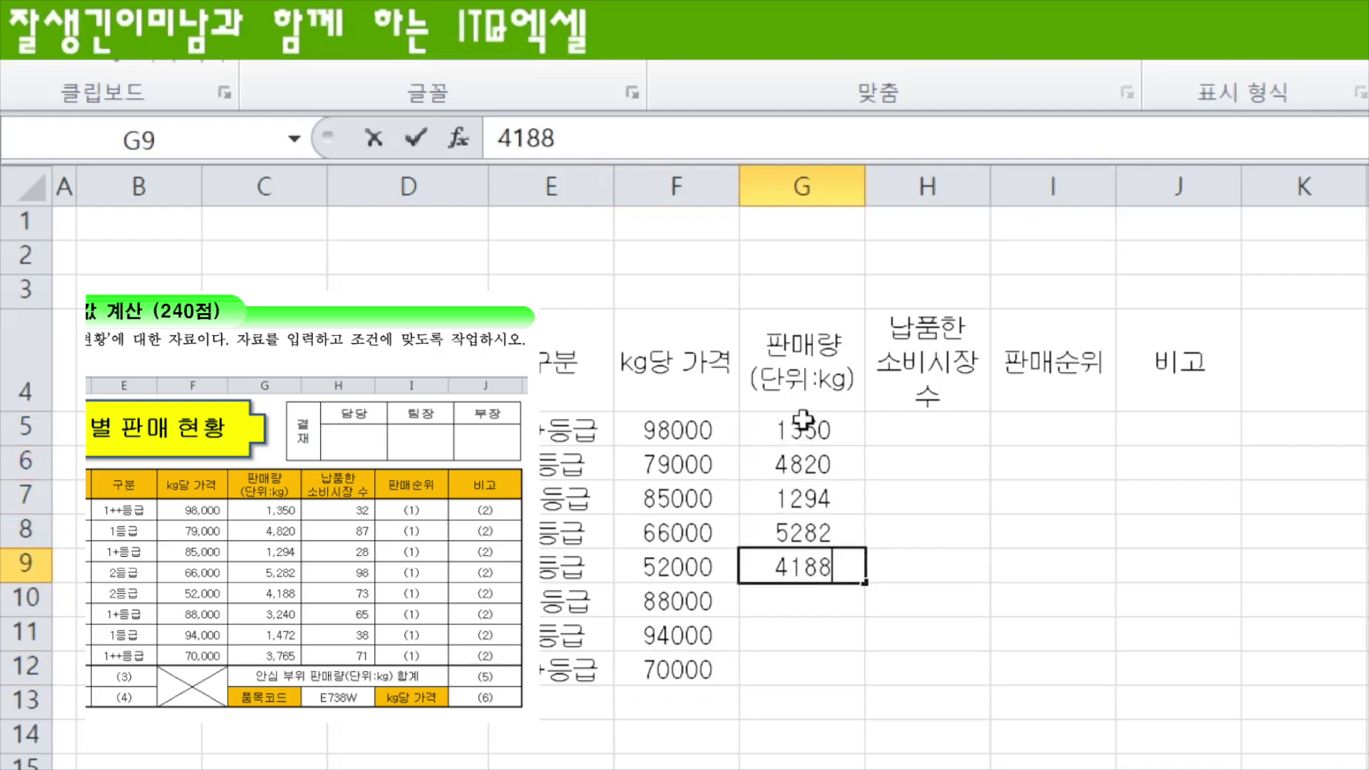
pyautogui.press('Return')
pyautogui.write('3240')
pyautogui.press('Return')
pyautogui.write('1472')
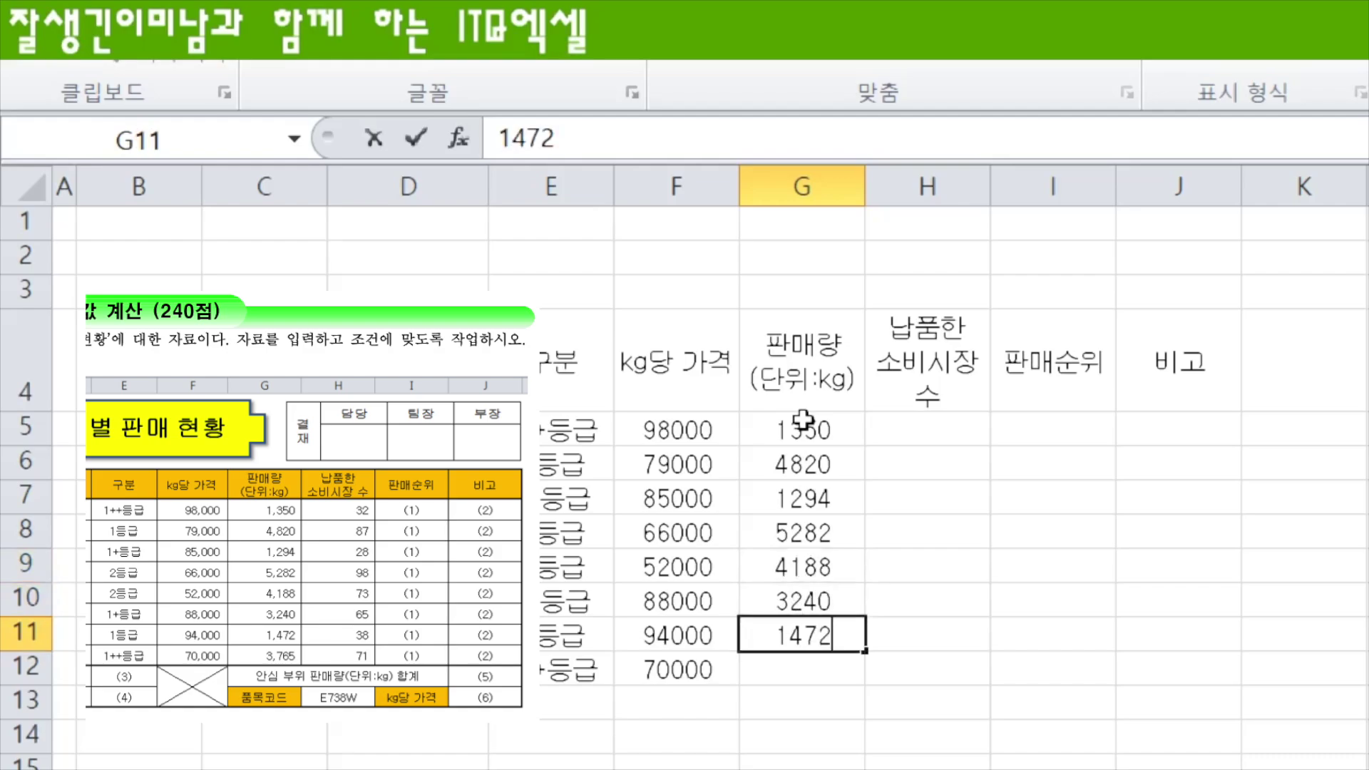
pyautogui.press('Return')
pyautogui.write('3765')
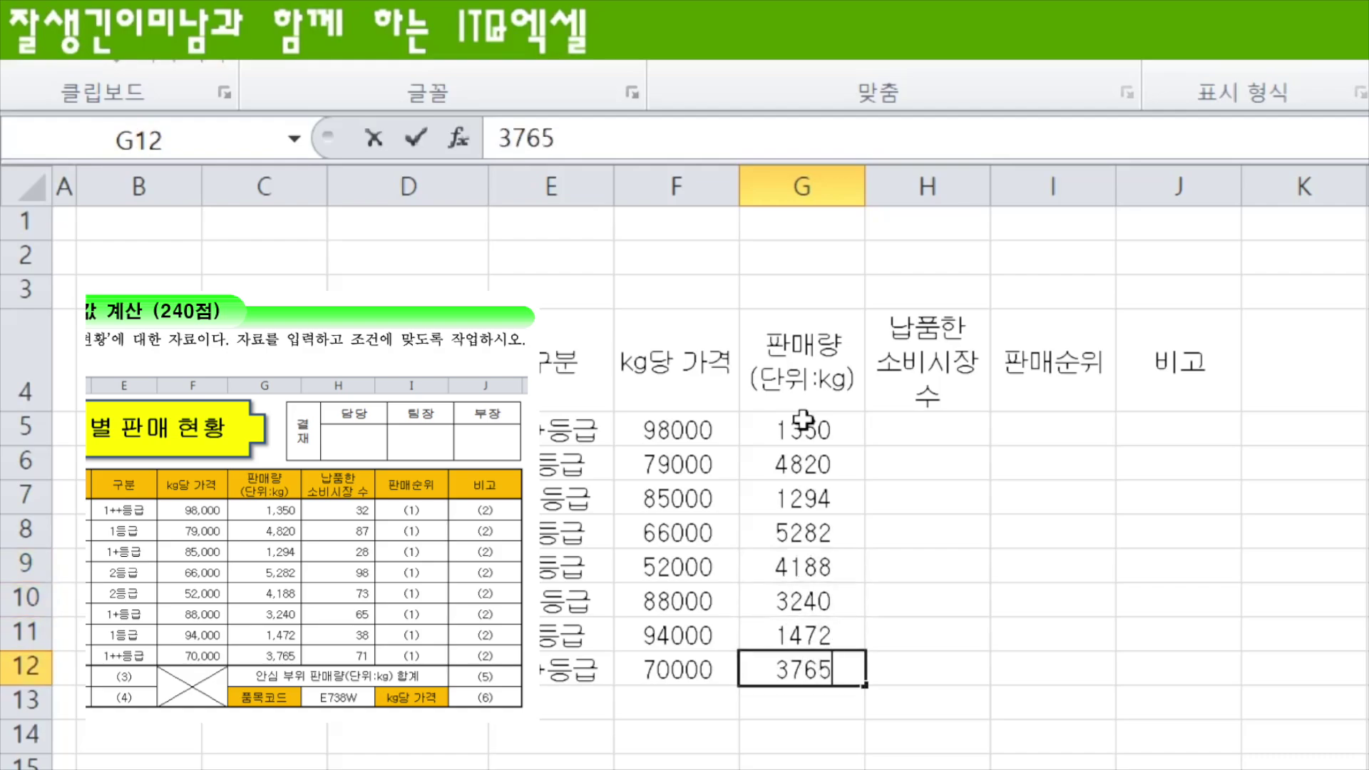
# Step: Enter the market counts 32, 87, 28 and 98 in cells H5 to H8 under 납품한 소비시장 수
pyautogui.click(897, 424)
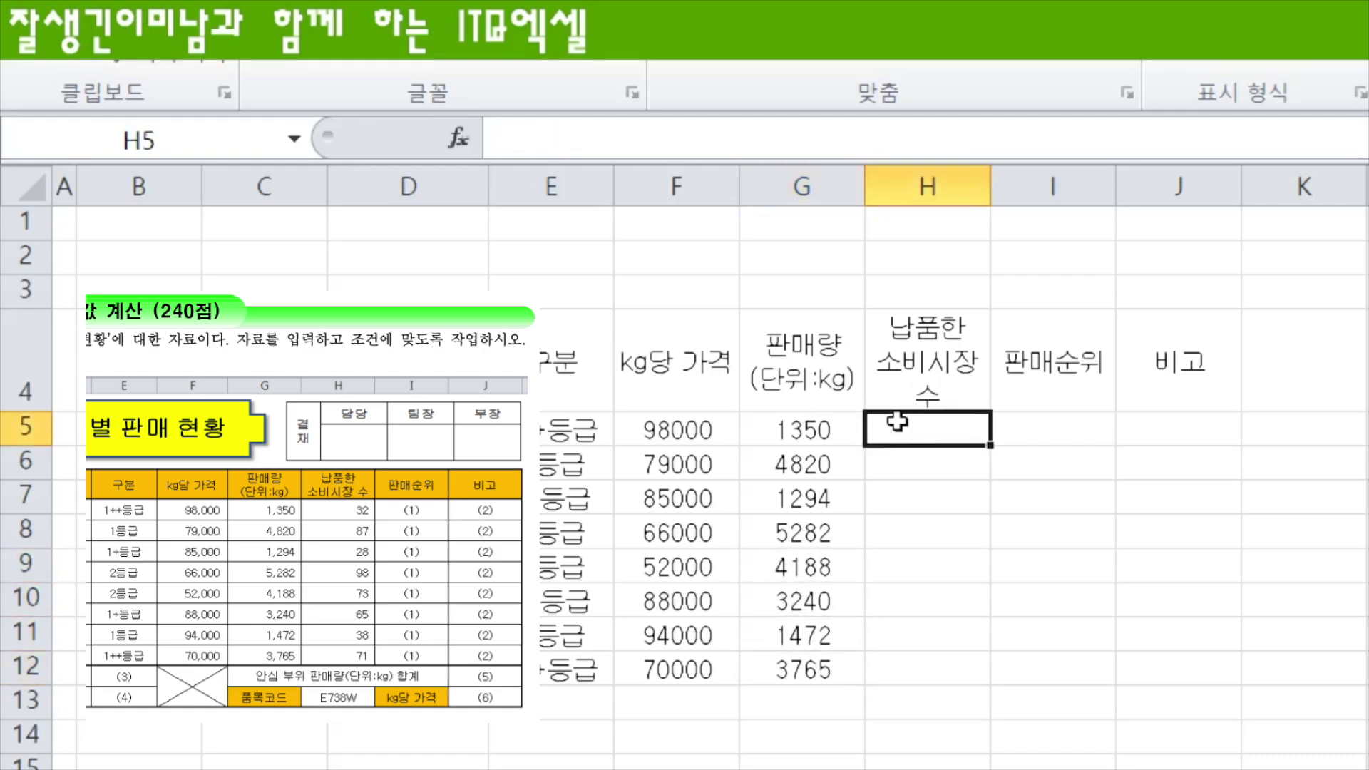
pyautogui.write('32')
pyautogui.press('Return')
pyautogui.write('87')
pyautogui.press('Return')
pyautogui.write('28')
pyautogui.press('Return')
pyautogui.write('98')
pyautogui.press('Return')
# Step: Enter the market counts 73, 65, 38 and 71 in cells H9 to H12
pyautogui.write('73')
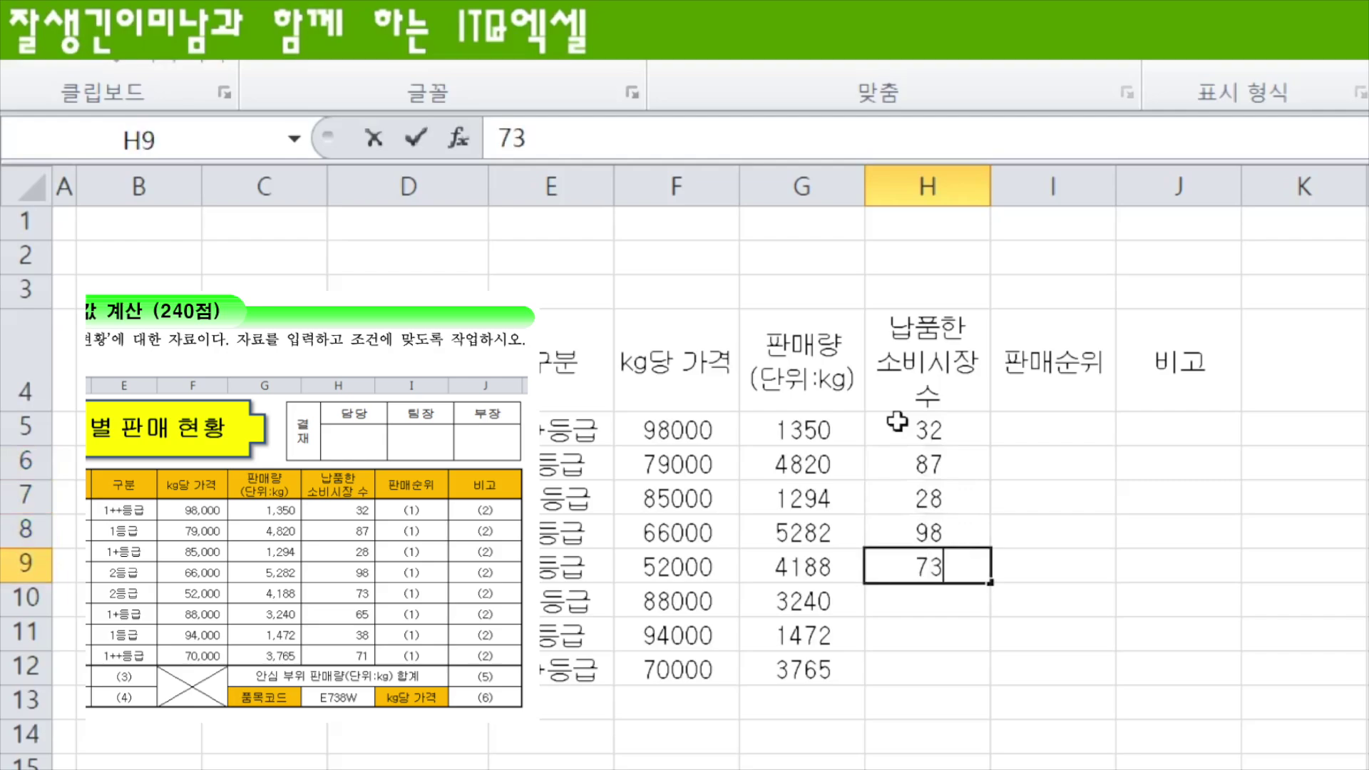
pyautogui.press('Return')
pyautogui.write('65')
pyautogui.press('Return')
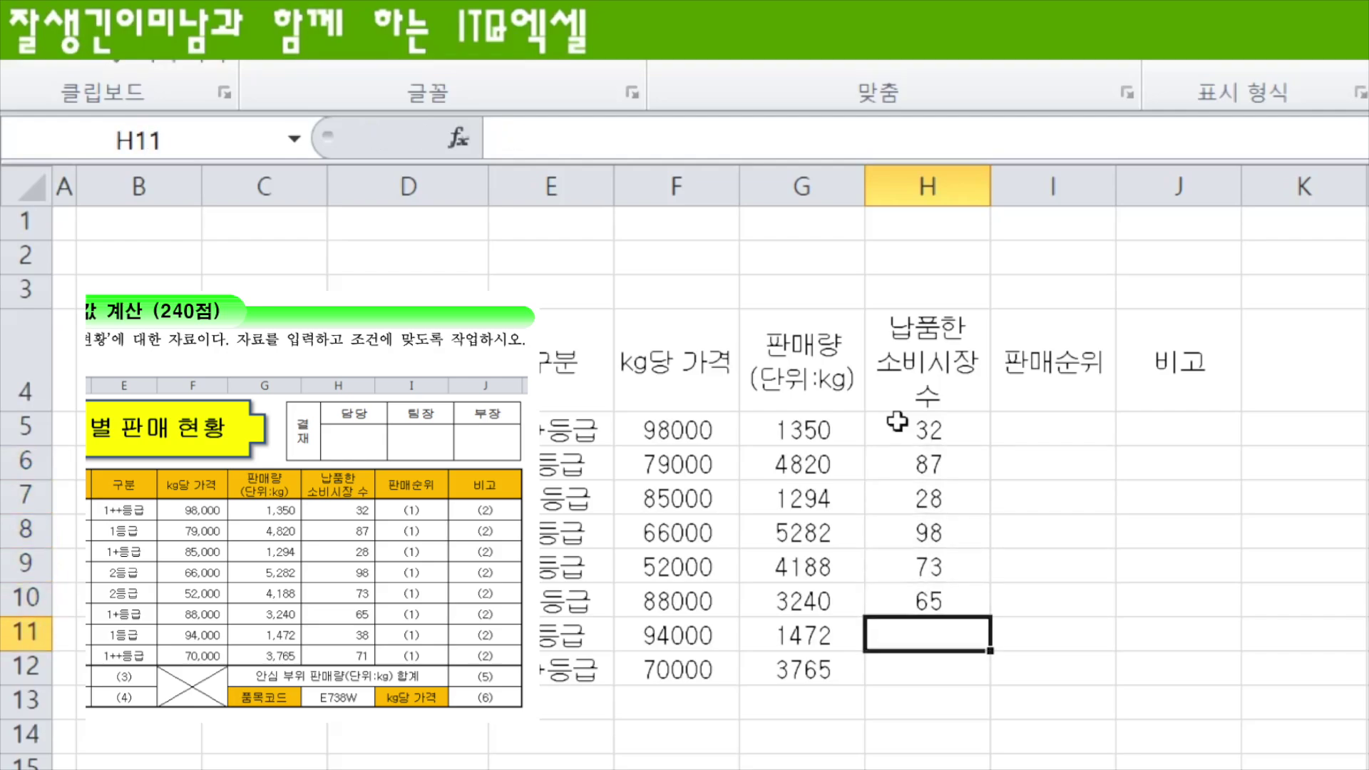
pyautogui.write('38')
pyautogui.press('Return')
pyautogui.write('71')
pyautogui.press('Return')
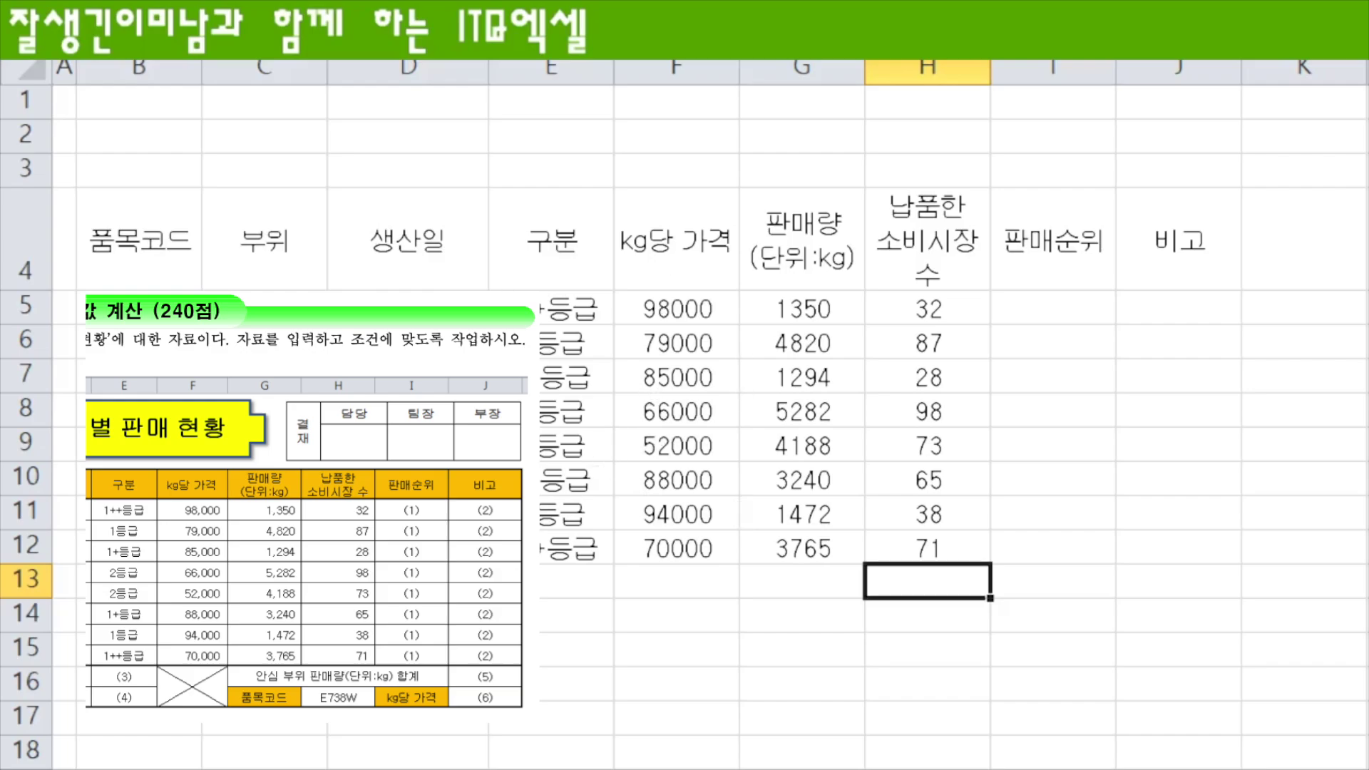
# Step: Merge and center cells B13:D13 and, separately, B14:D14 below the data rows
pyautogui.moveTo(139, 582); pyautogui.dragTo(408, 580)
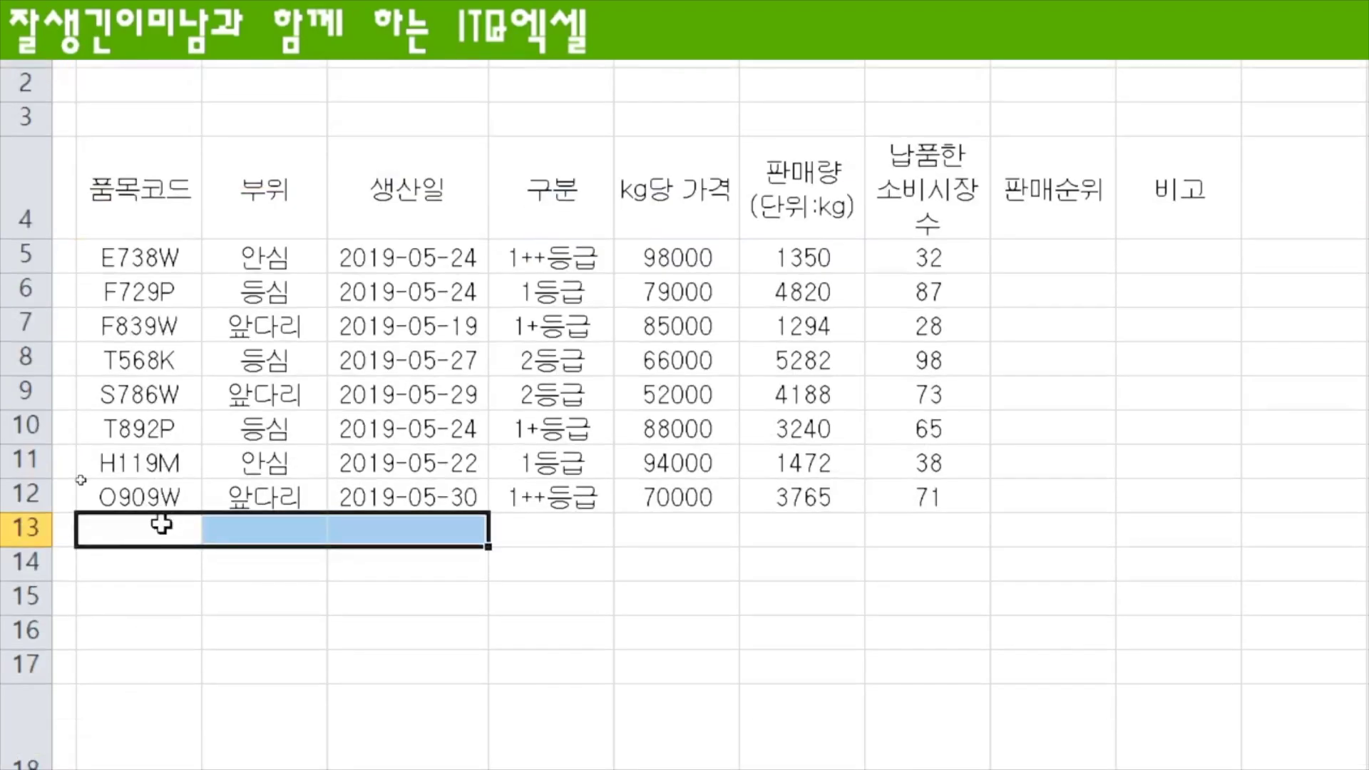
pyautogui.rightClick(163, 530)
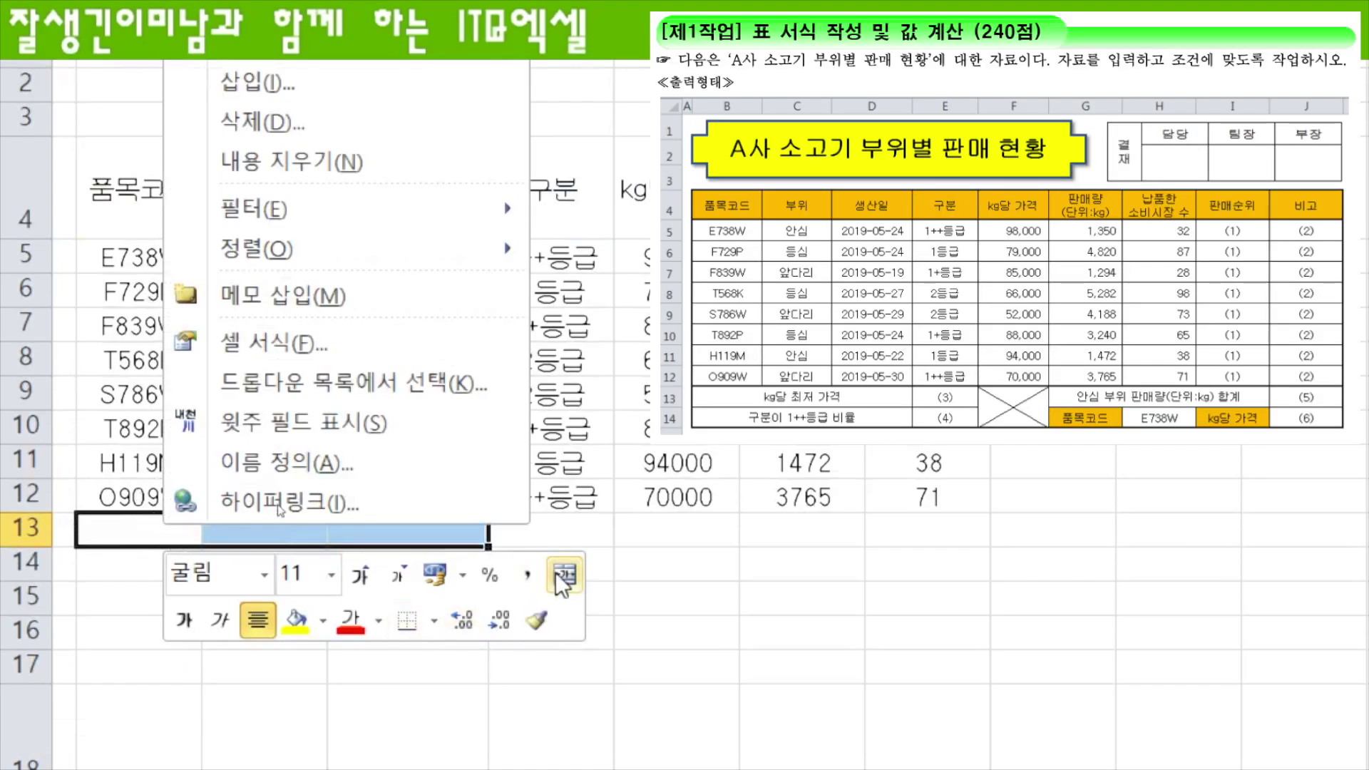
pyautogui.click(565, 575)
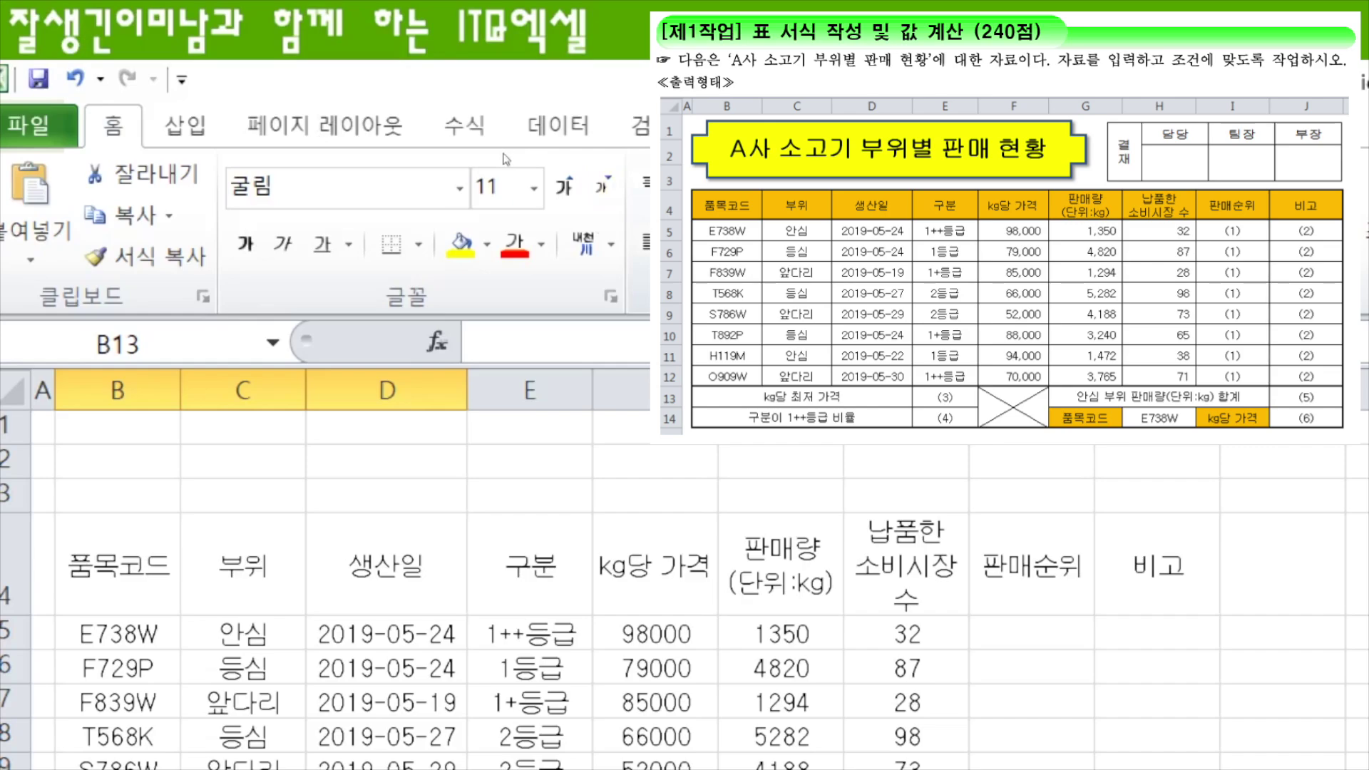
pyautogui.moveTo(146, 484); pyautogui.dragTo(400, 484)
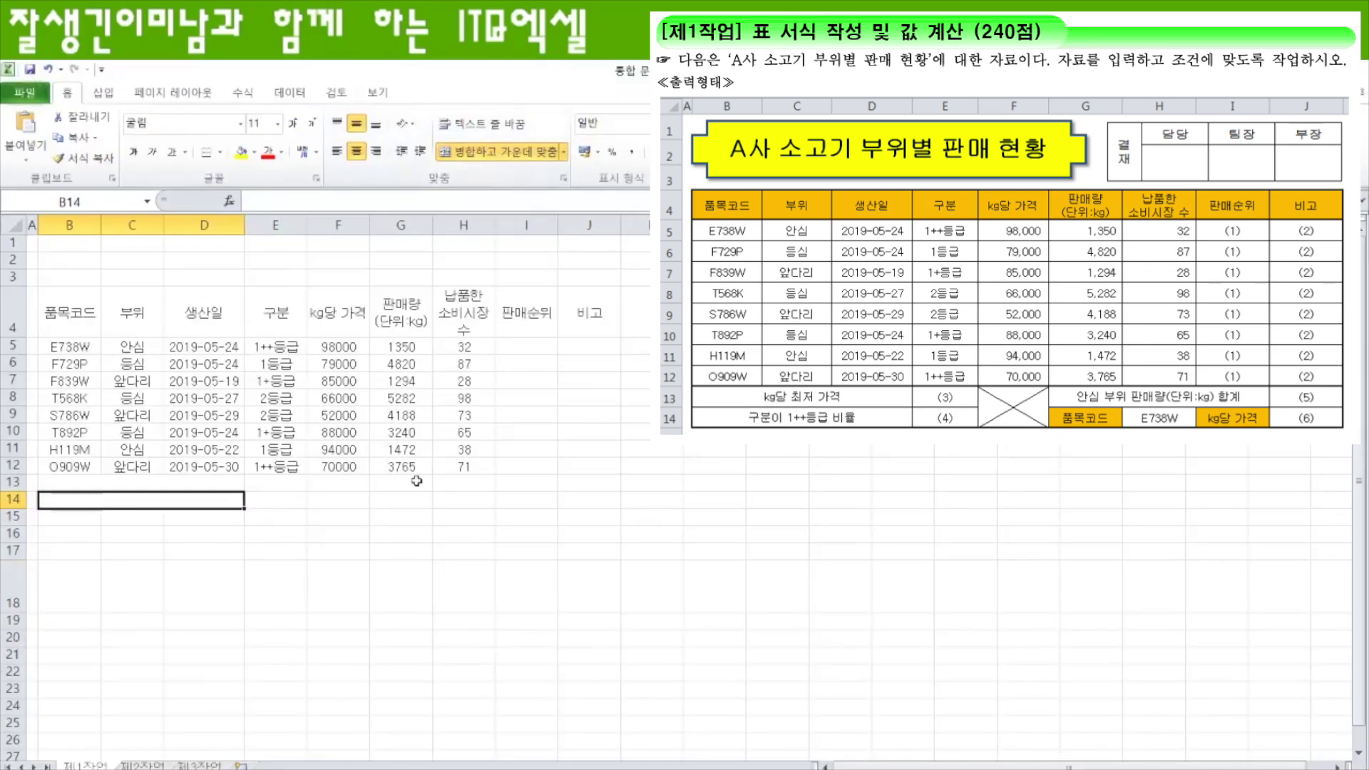
# Step: Merge and center cells F13:F14 and, separately, G13:I13 in the table's summary rows
pyautogui.moveTo(329, 483); pyautogui.dragTo(338, 500)
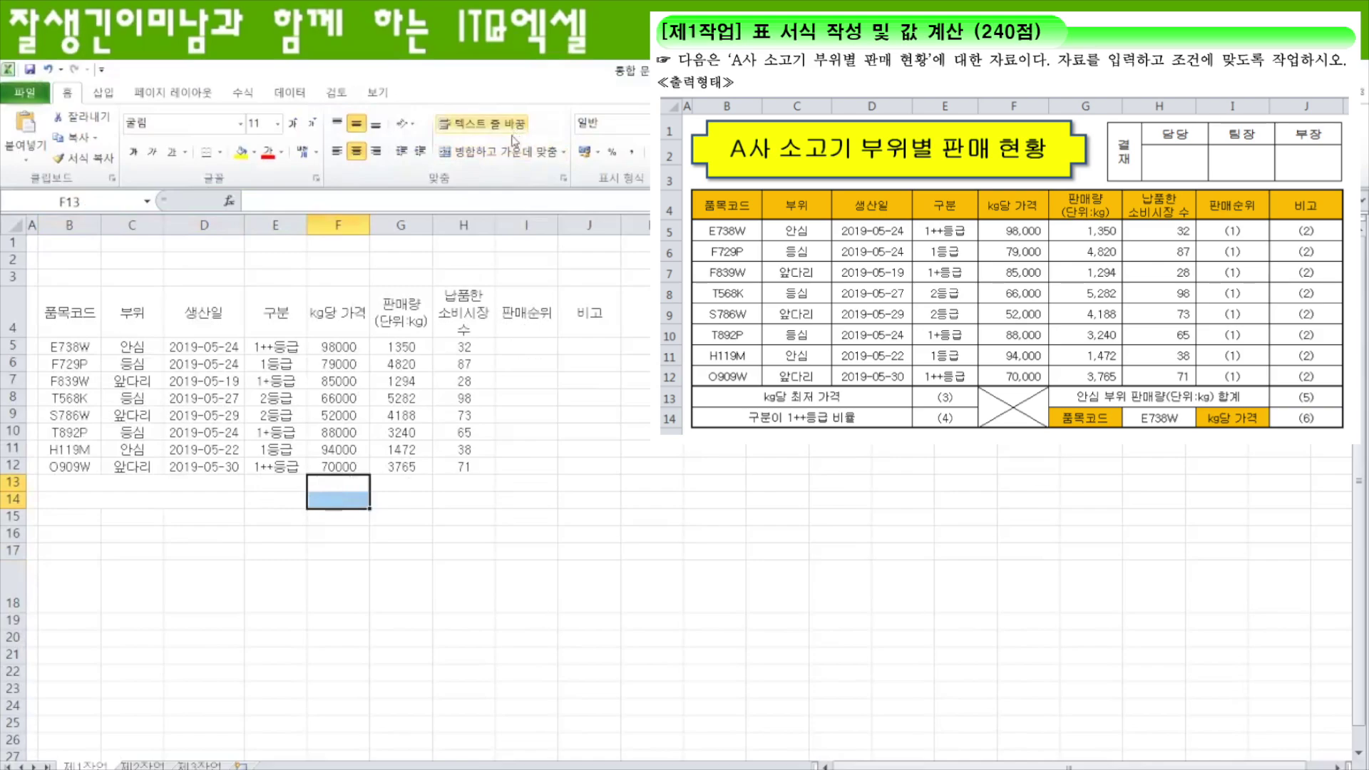
pyautogui.click(504, 159)
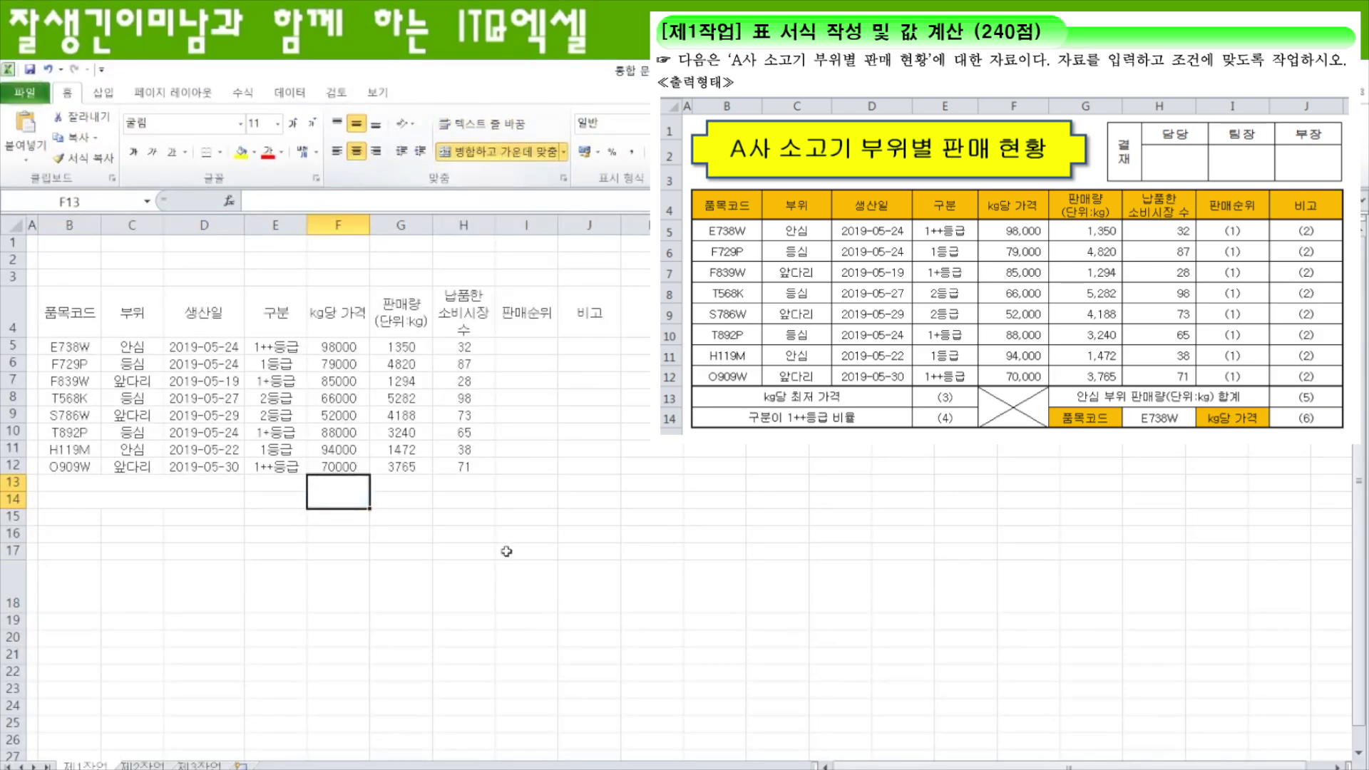
pyautogui.click(400, 483)
pyautogui.moveTo(400, 482); pyautogui.dragTo(528, 484)
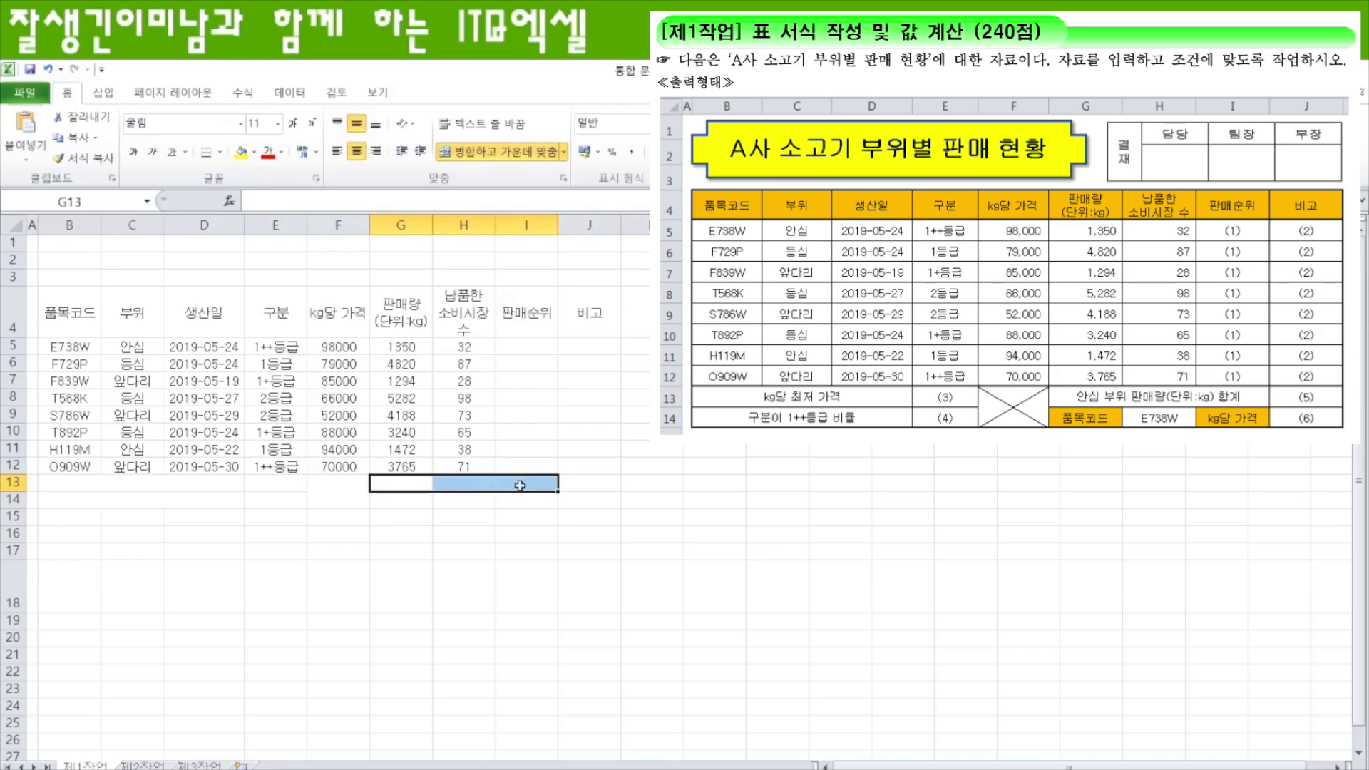
pyautogui.click(497, 154)
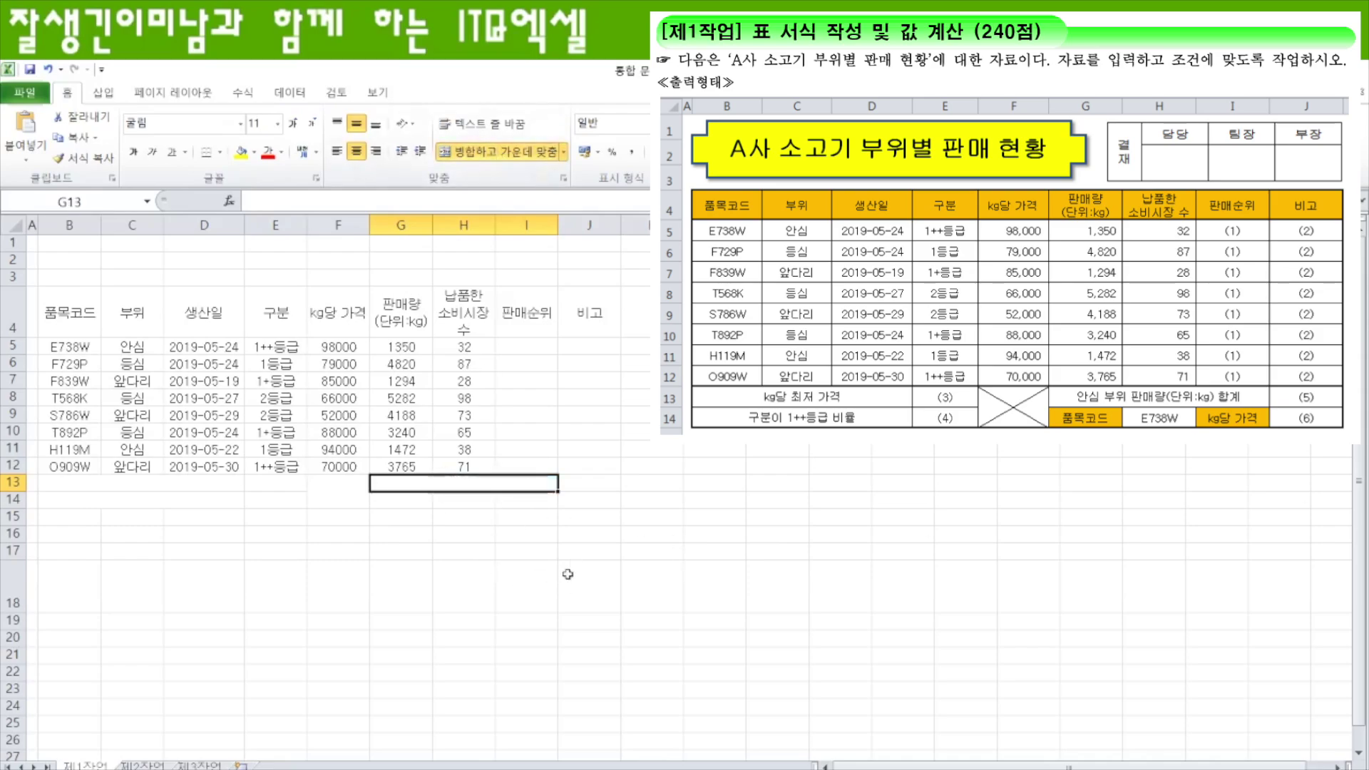
# Step: Apply all borders (모든 테두리) to the whole table range B4:J14
pyautogui.moveTo(80, 298); pyautogui.dragTo(578, 483)
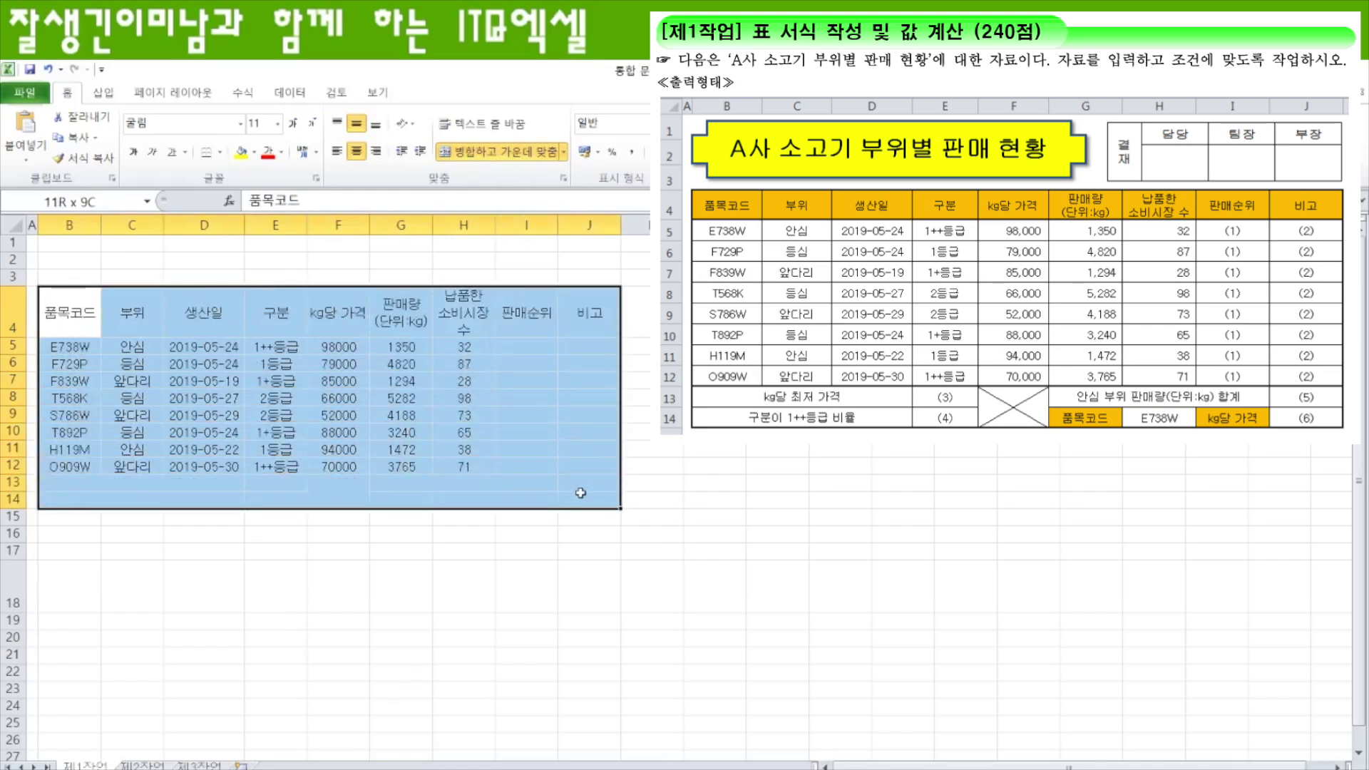
pyautogui.click(220, 152)
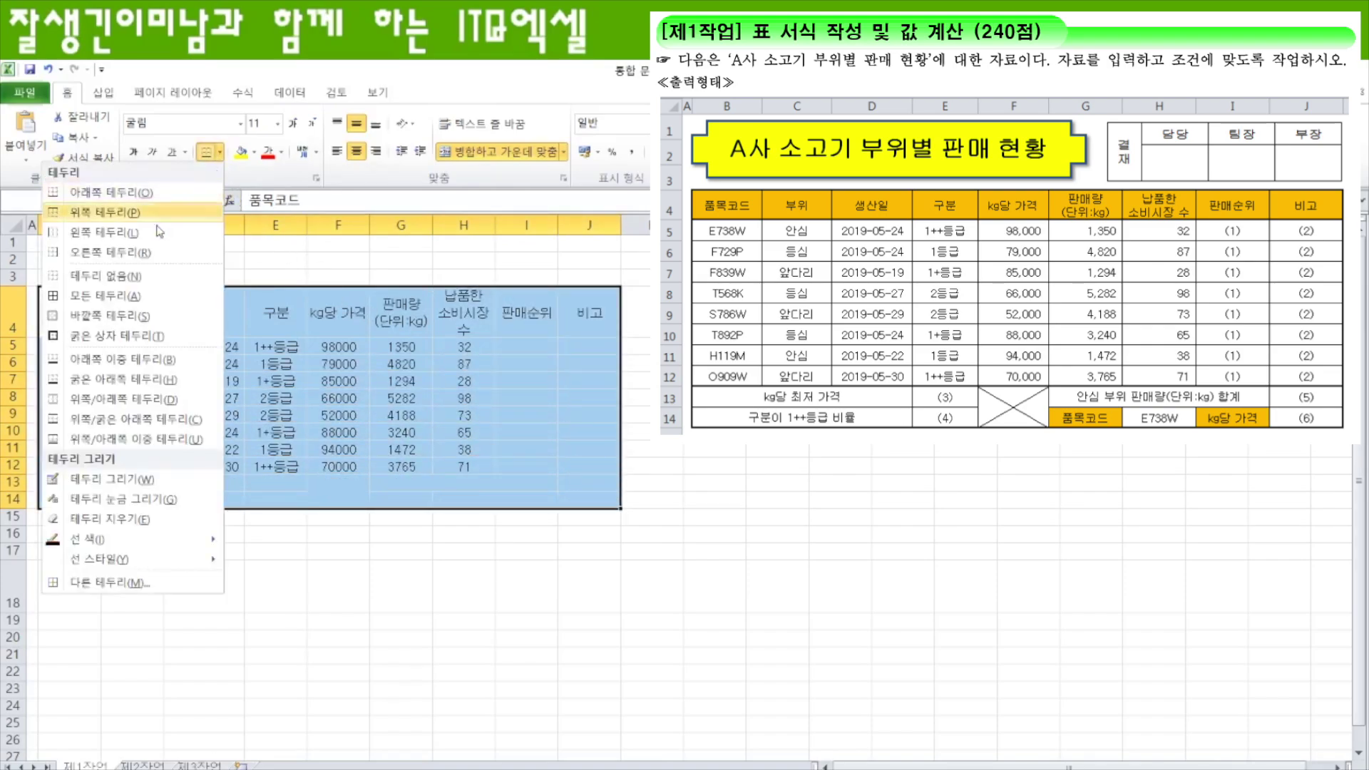
pyautogui.click(119, 302)
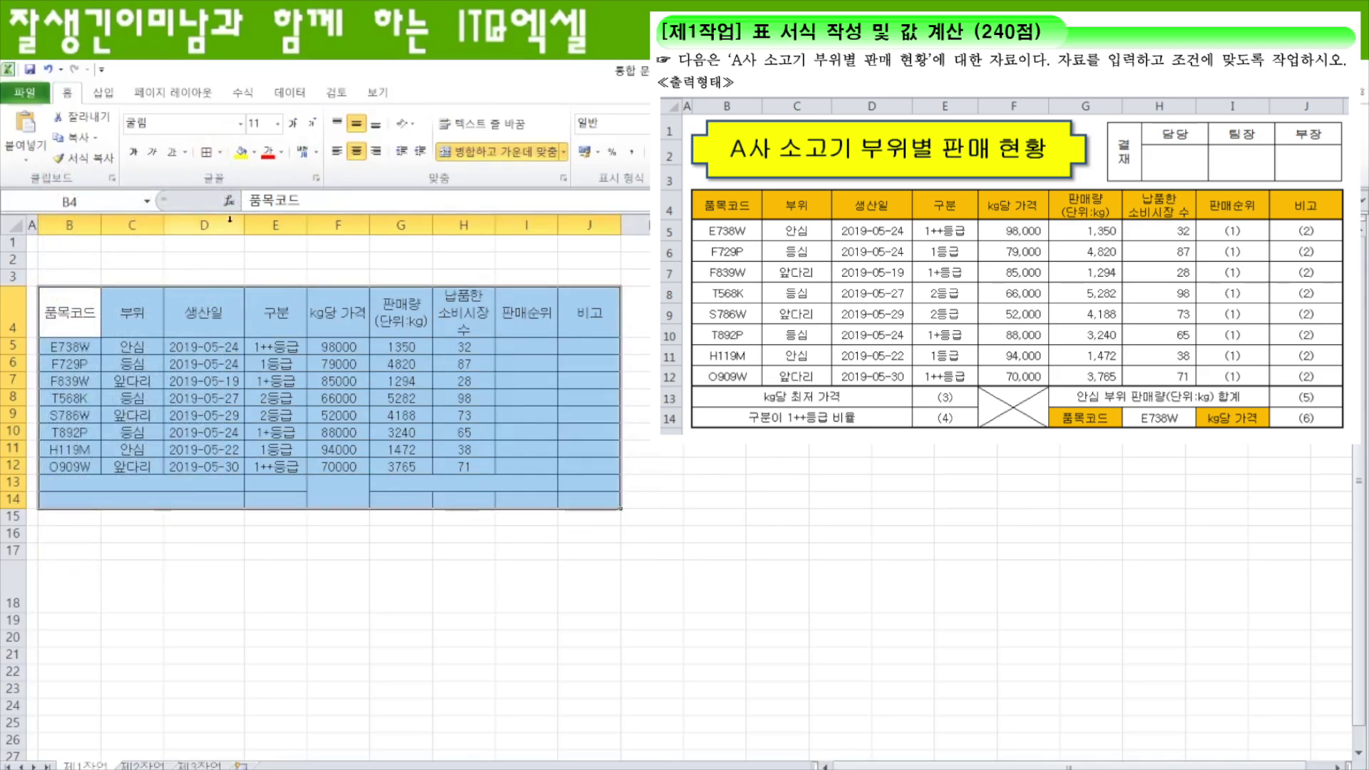
# Step: Widen columns C through I so the entries have more room and the 납품한 소비시장 수 heading fits on two lines
pyautogui.moveTo(246, 226); pyautogui.dragTo(272, 226)
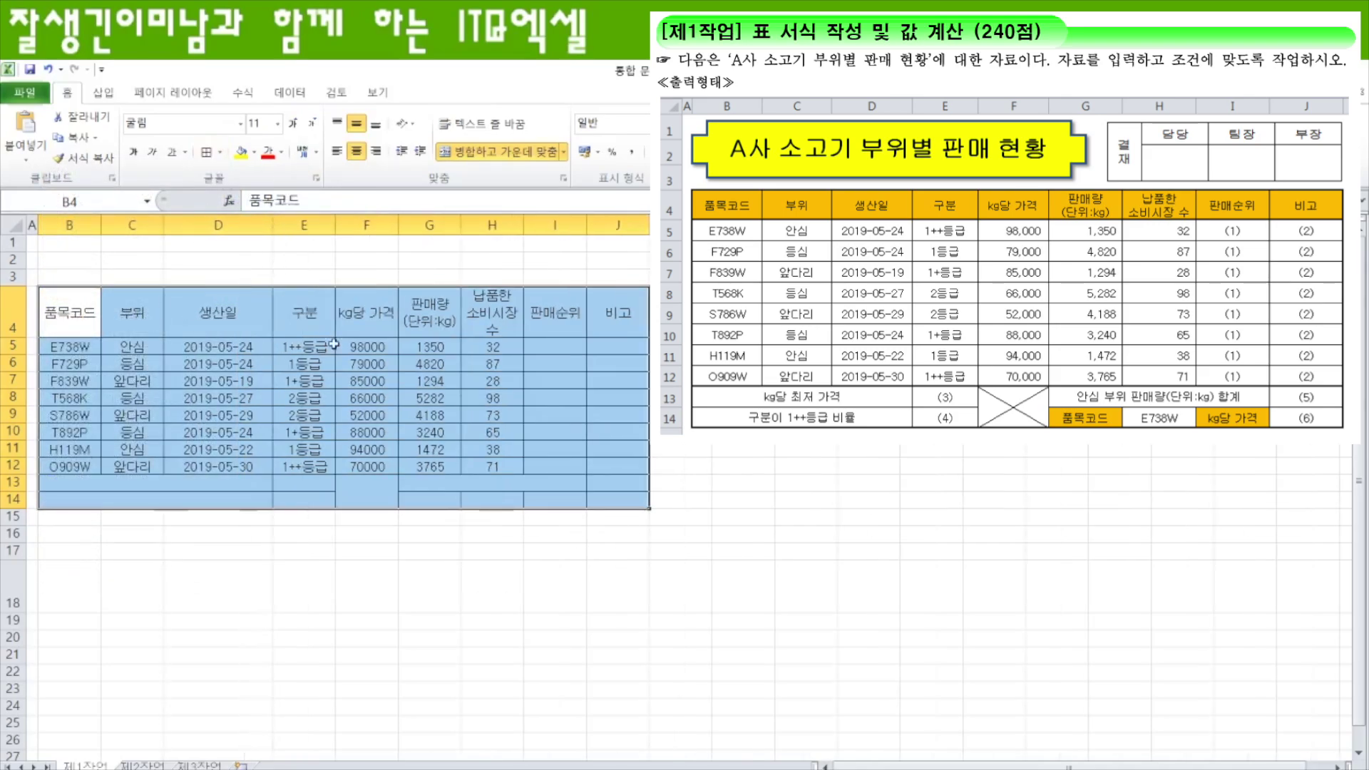
pyautogui.click(367, 225)
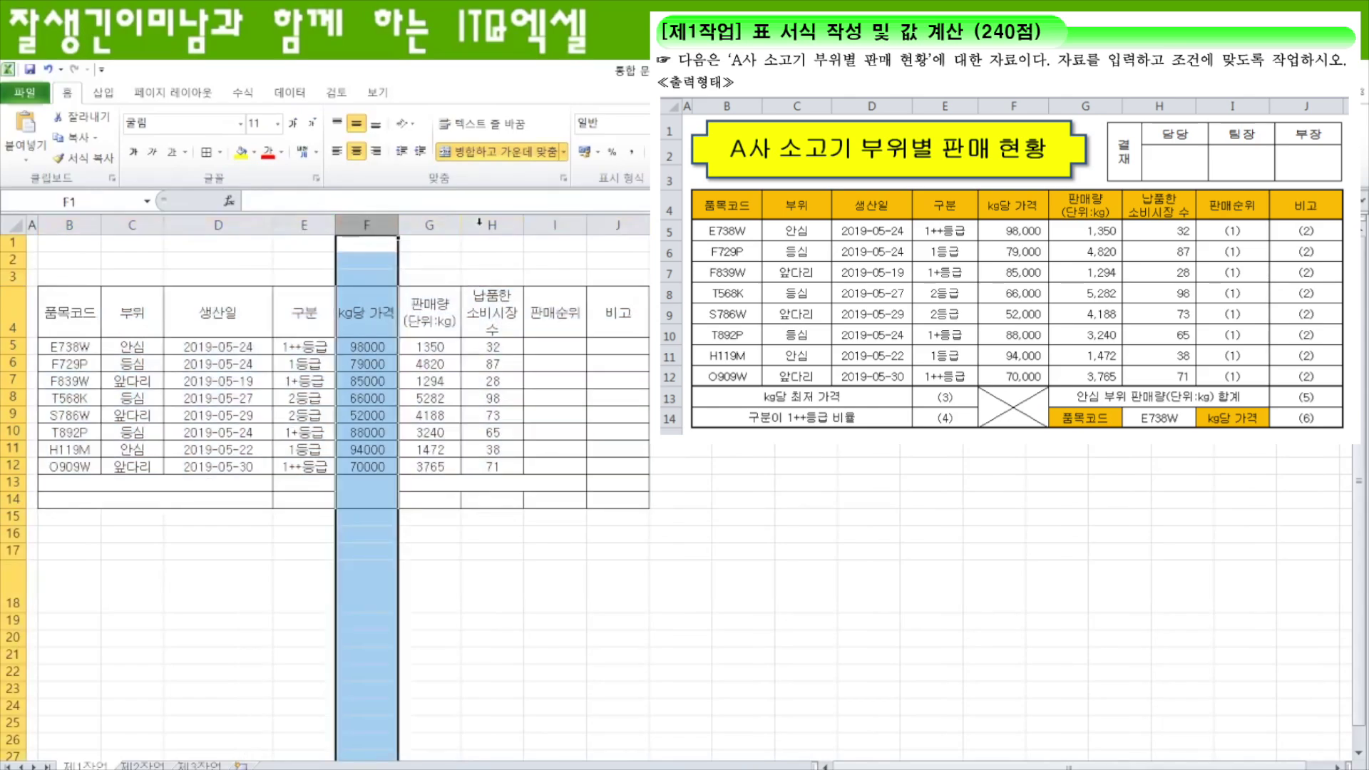
pyautogui.moveTo(524, 224); pyautogui.dragTo(549, 225)
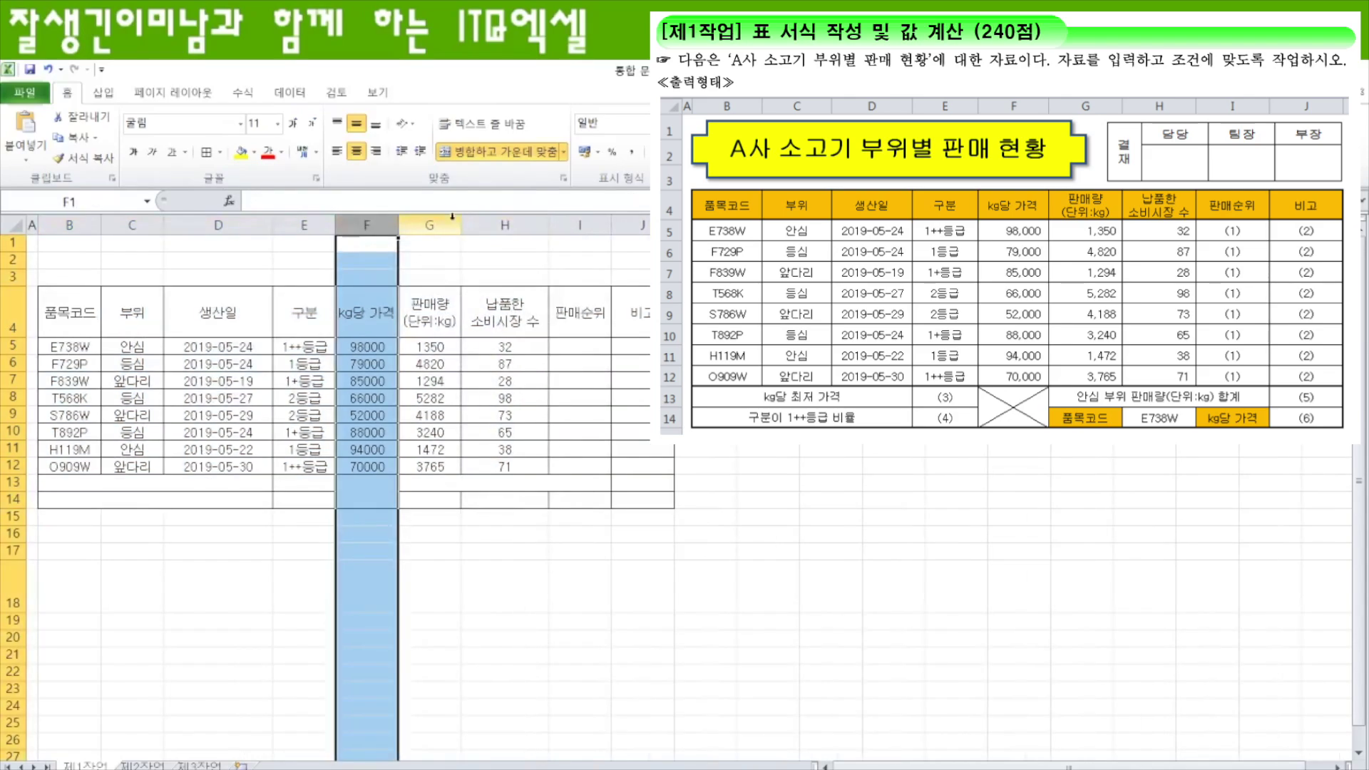
pyautogui.moveTo(460, 225); pyautogui.dragTo(483, 226)
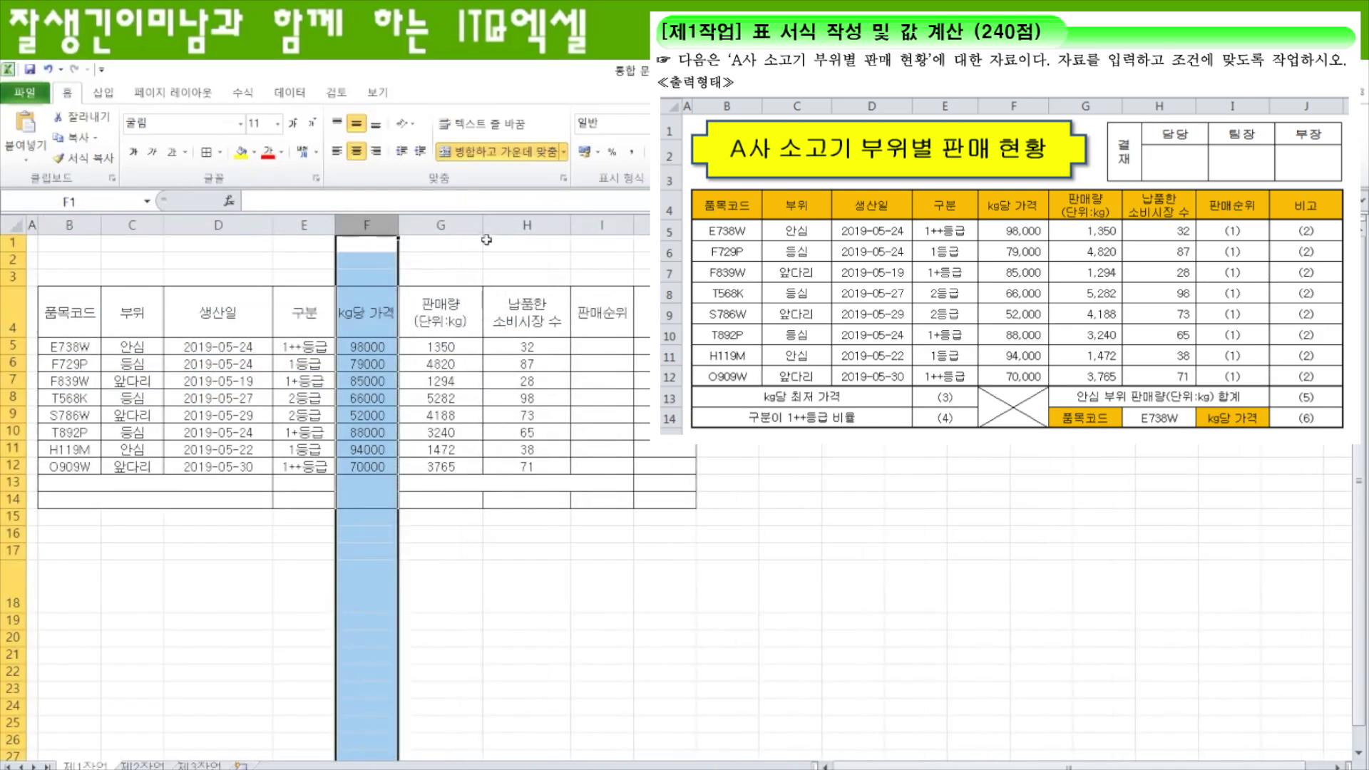
pyautogui.moveTo(398, 224); pyautogui.dragTo(437, 230)
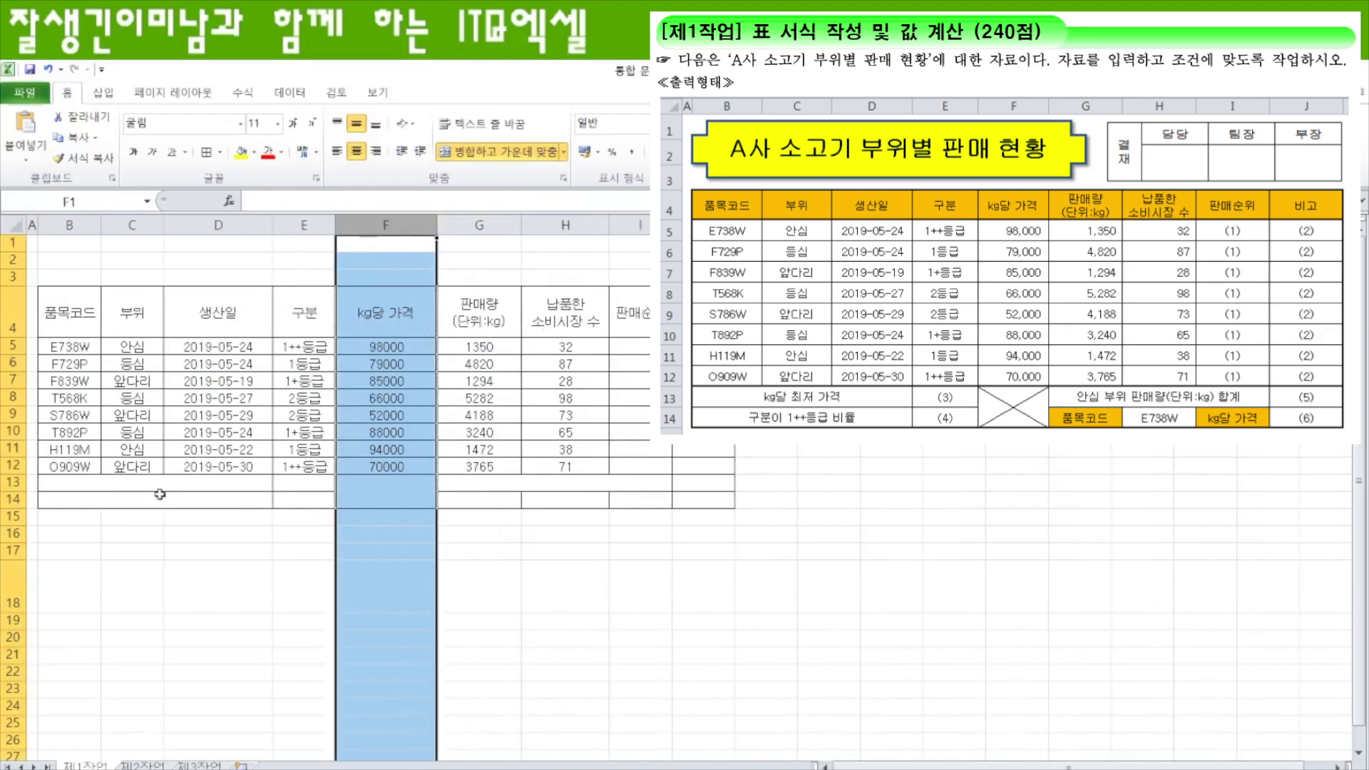
pyautogui.moveTo(335, 227); pyautogui.dragTo(356, 227)
pyautogui.moveTo(168, 226); pyautogui.dragTo(182, 226)
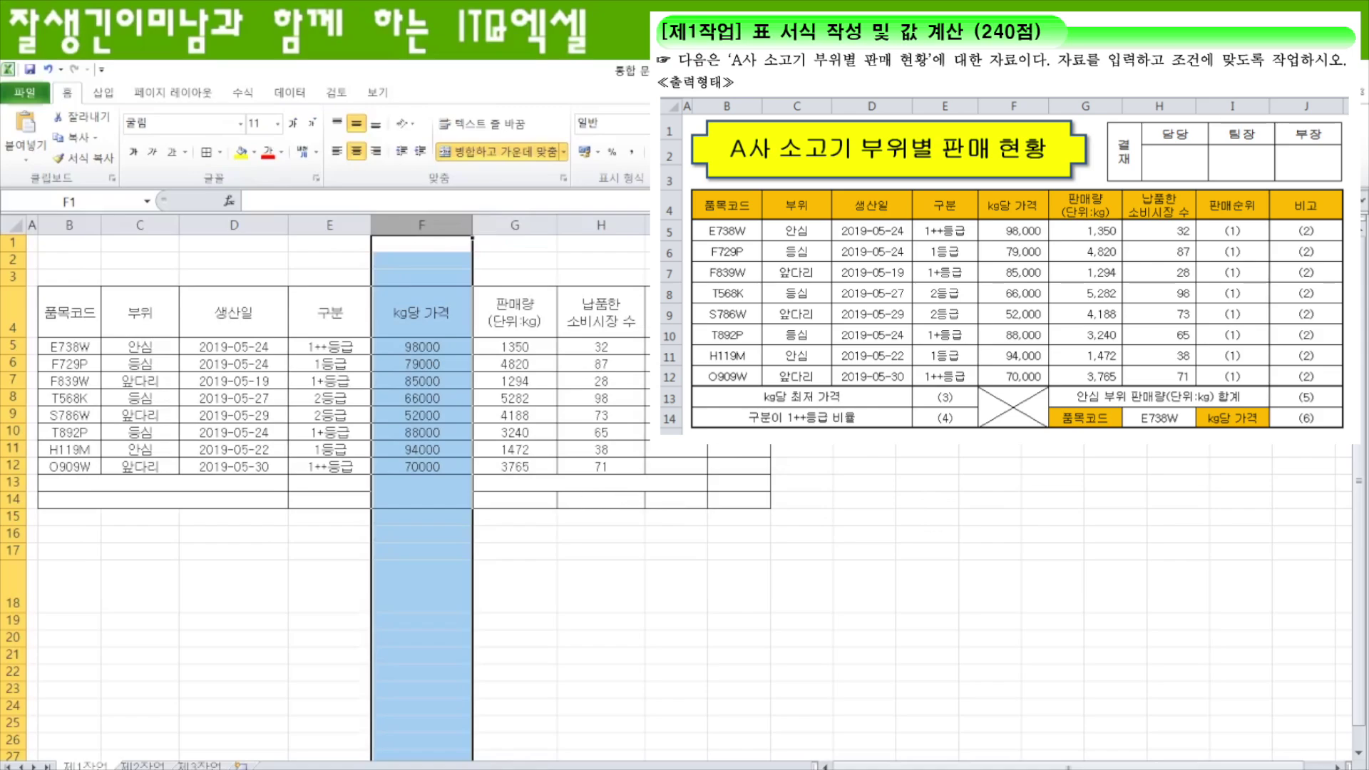
pyautogui.moveTo(642, 225); pyautogui.dragTo(718, 225)
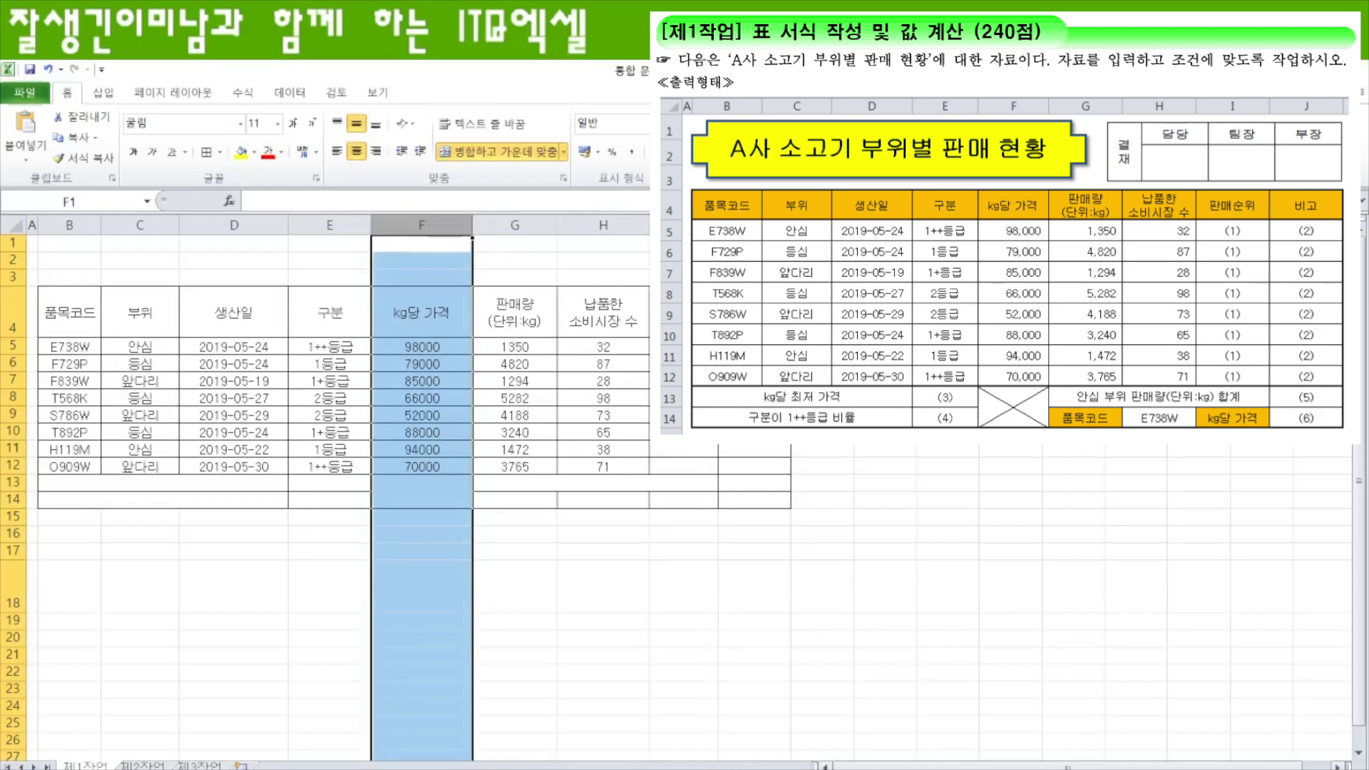
# Step: Enter kg당 최저 가격 in the merged cell B13 below the data rows
pyautogui.scroll(4, 326, 485)
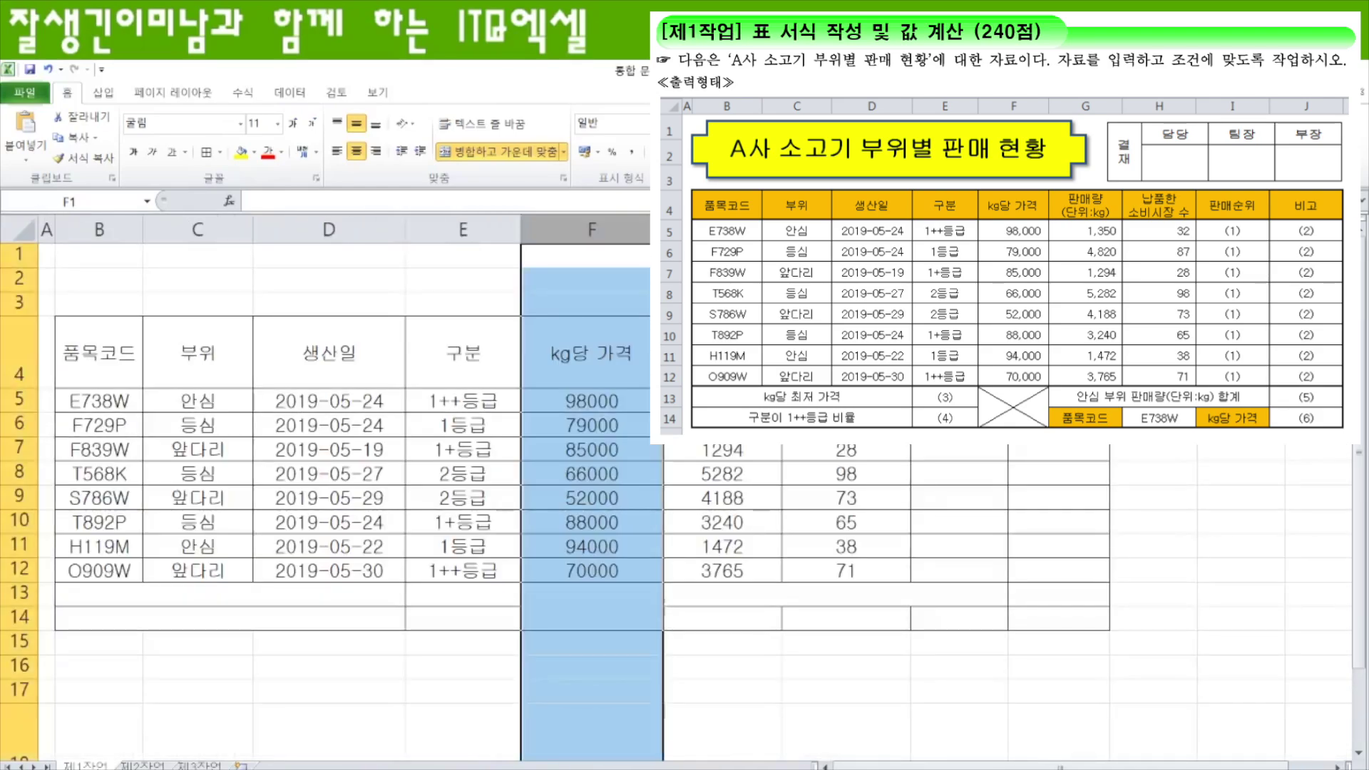
pyautogui.click(962, 721)
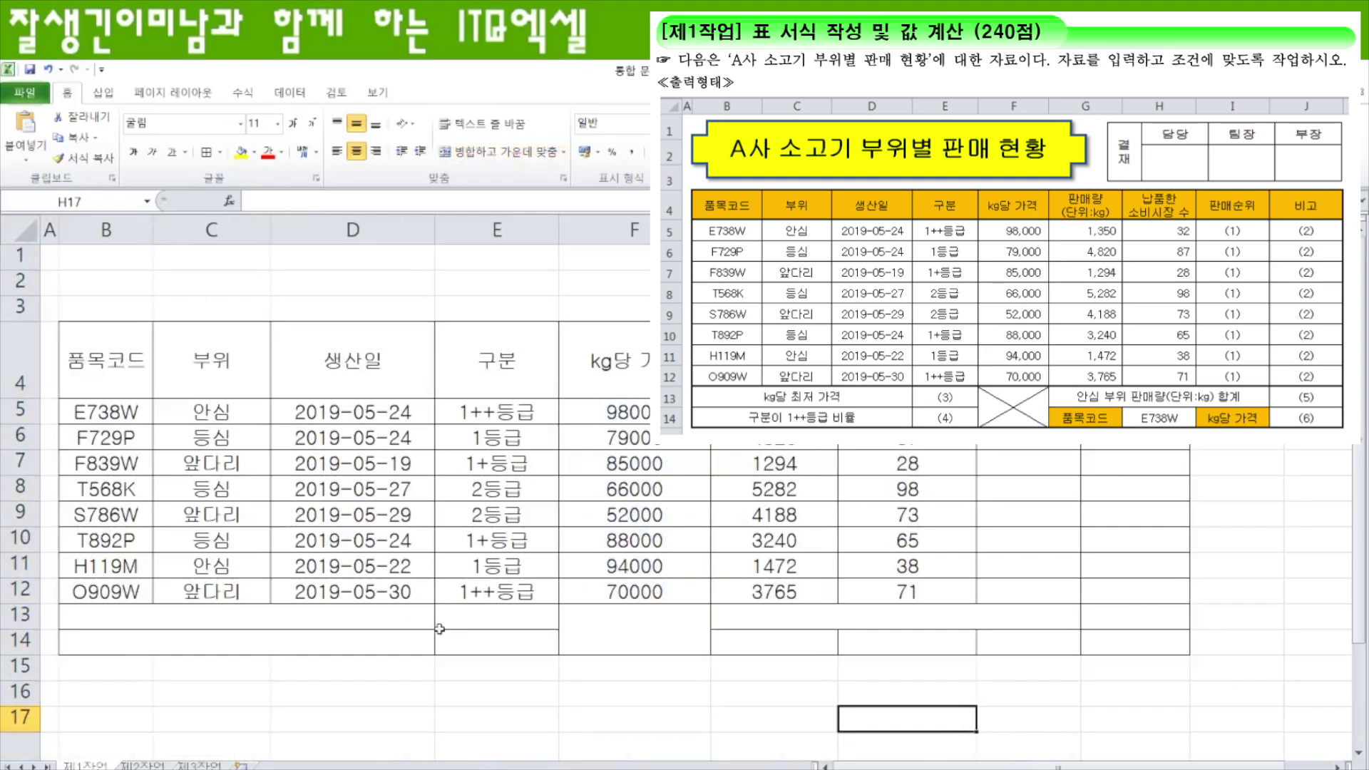
pyautogui.click(279, 619)
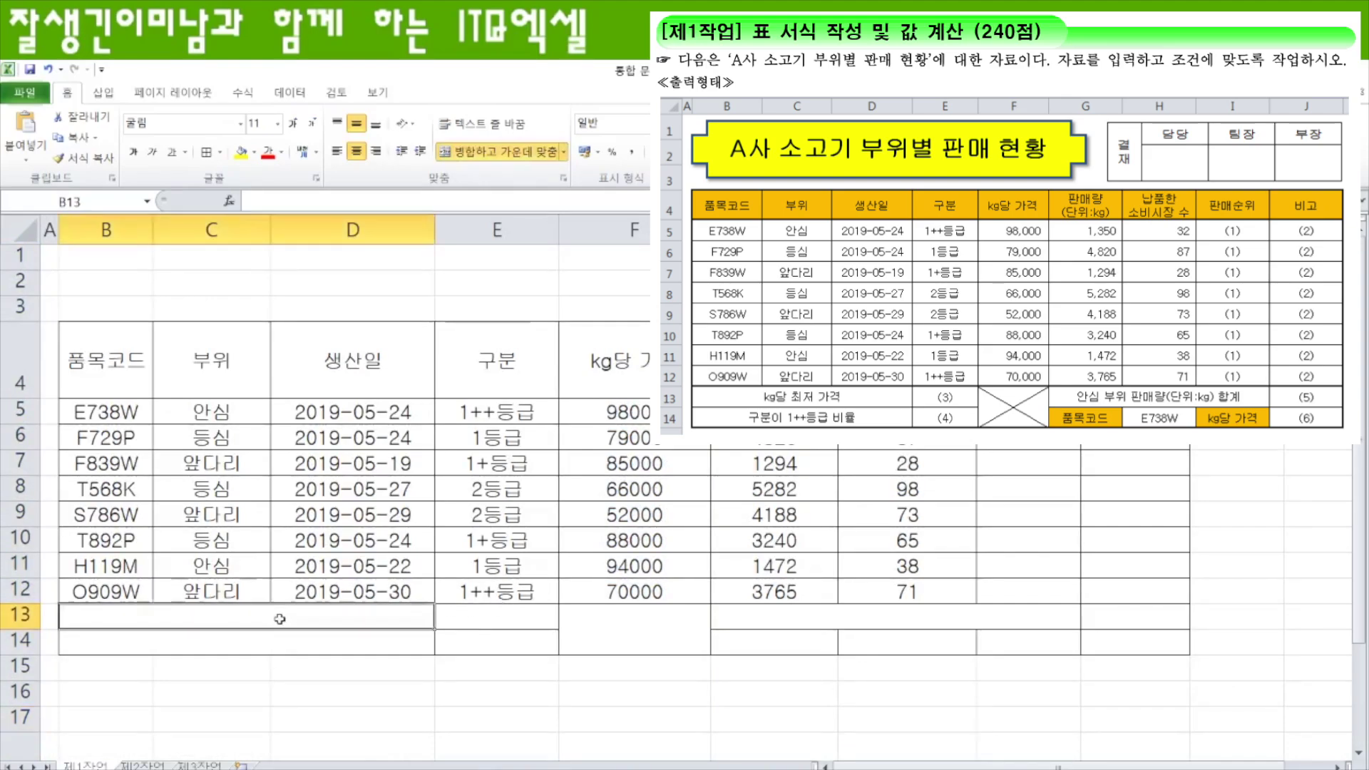
pyautogui.write('kg당 ㄱ')
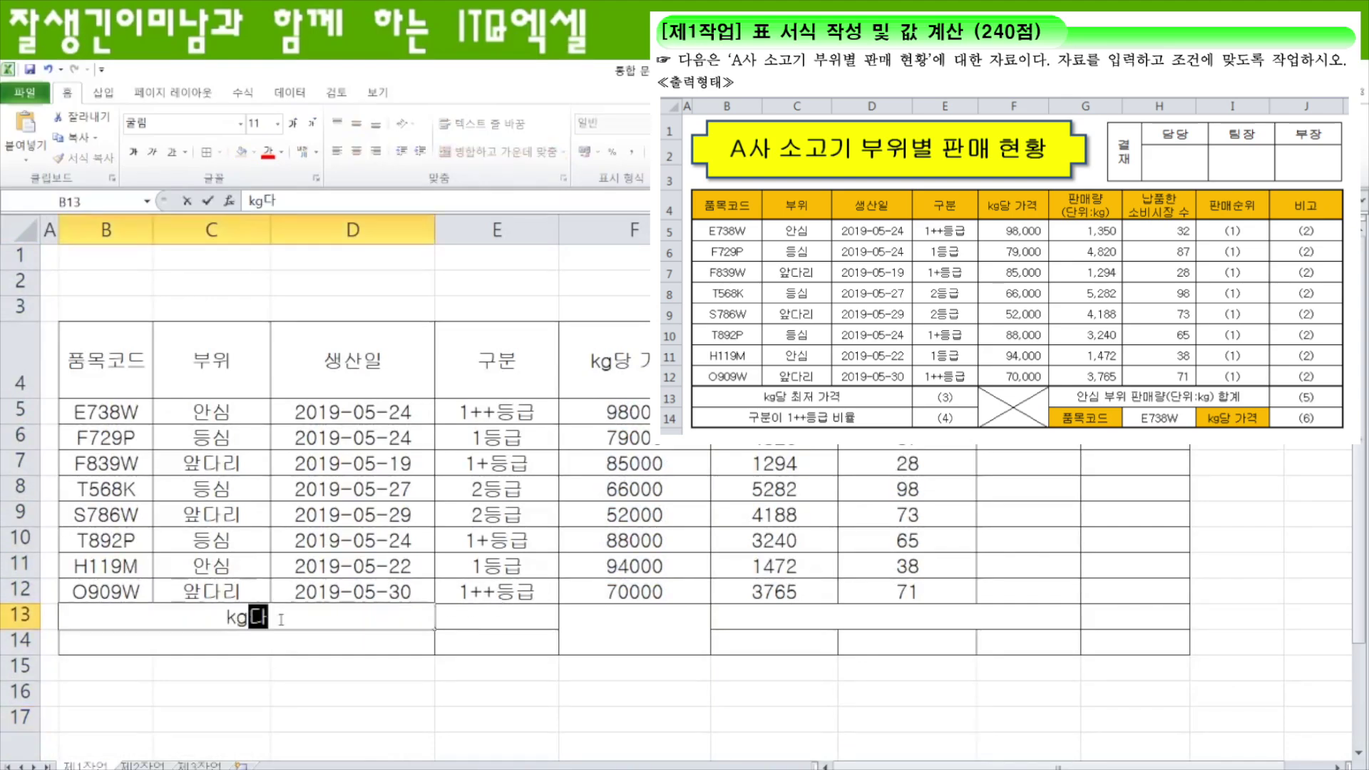
pyautogui.press('BackSpace')
pyautogui.press('BackSpace')
pyautogui.press('BackSpace')
pyautogui.write('최저 가격')
pyautogui.press('Return')
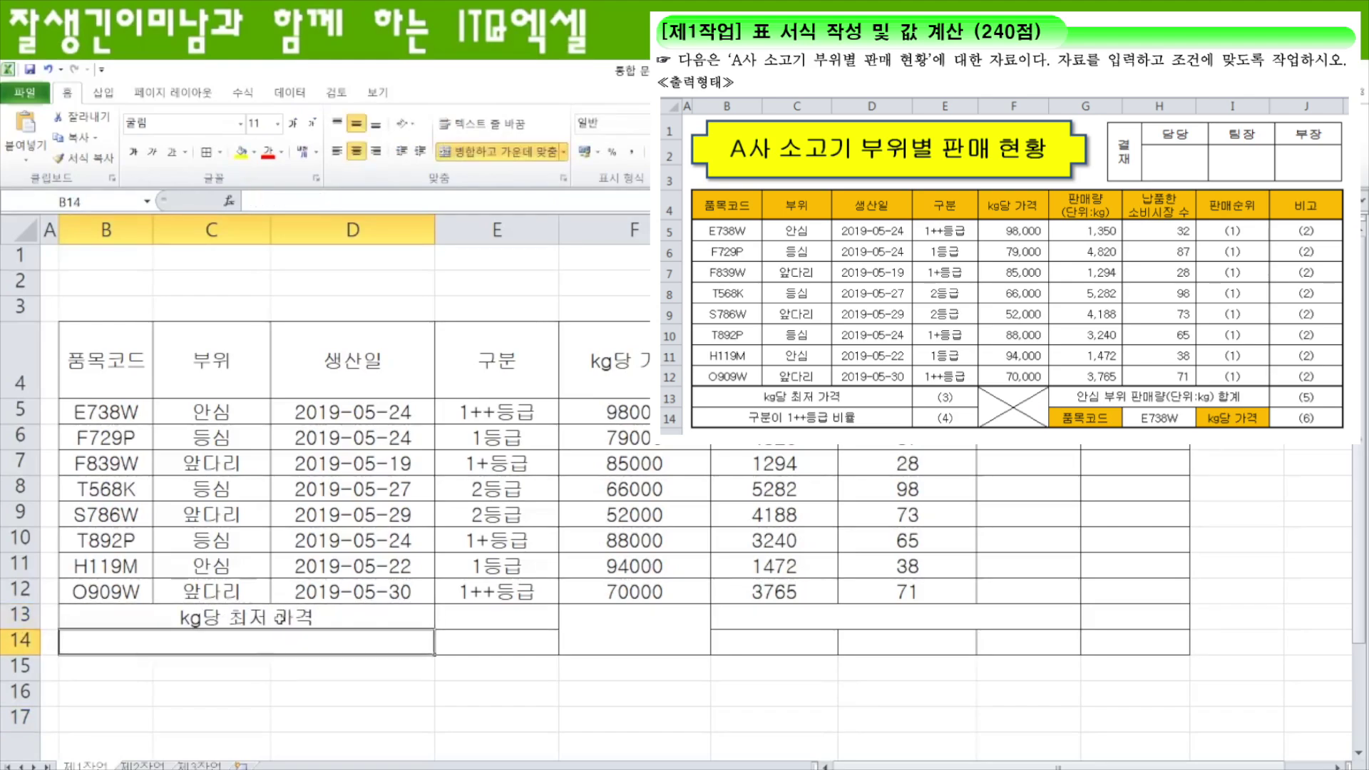
# Step: Enter 구분이 1++등급 비율 in the merged cell B14
pyautogui.write('구분이 1')
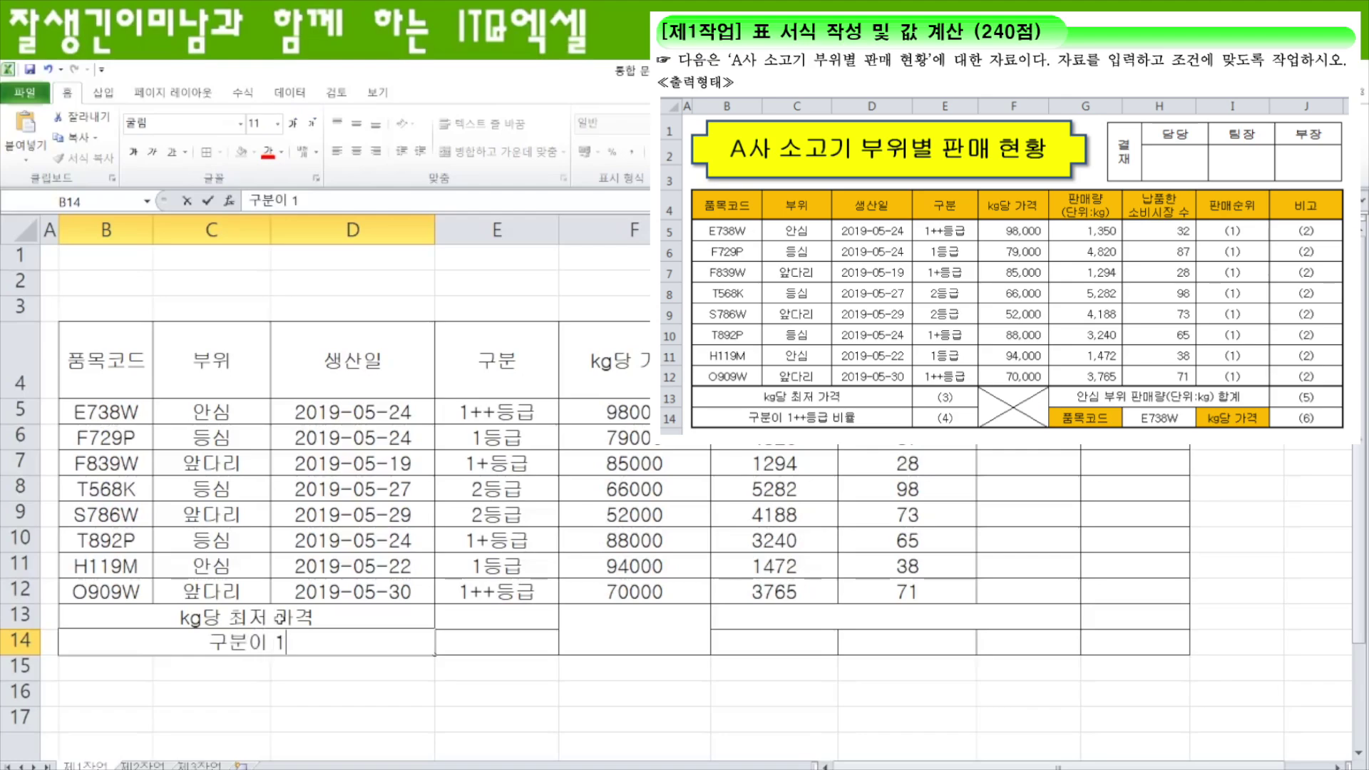
pyautogui.write('++등급')
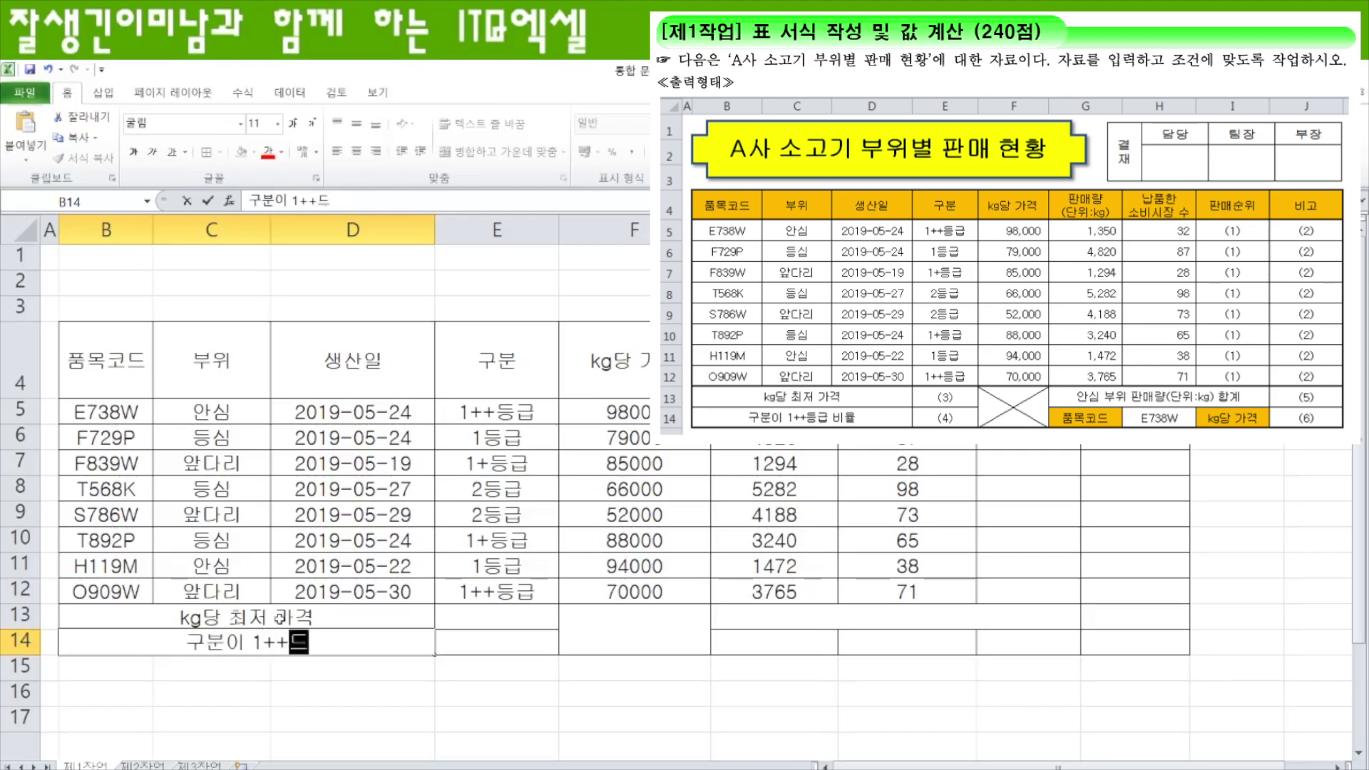
pyautogui.write(' 비율')
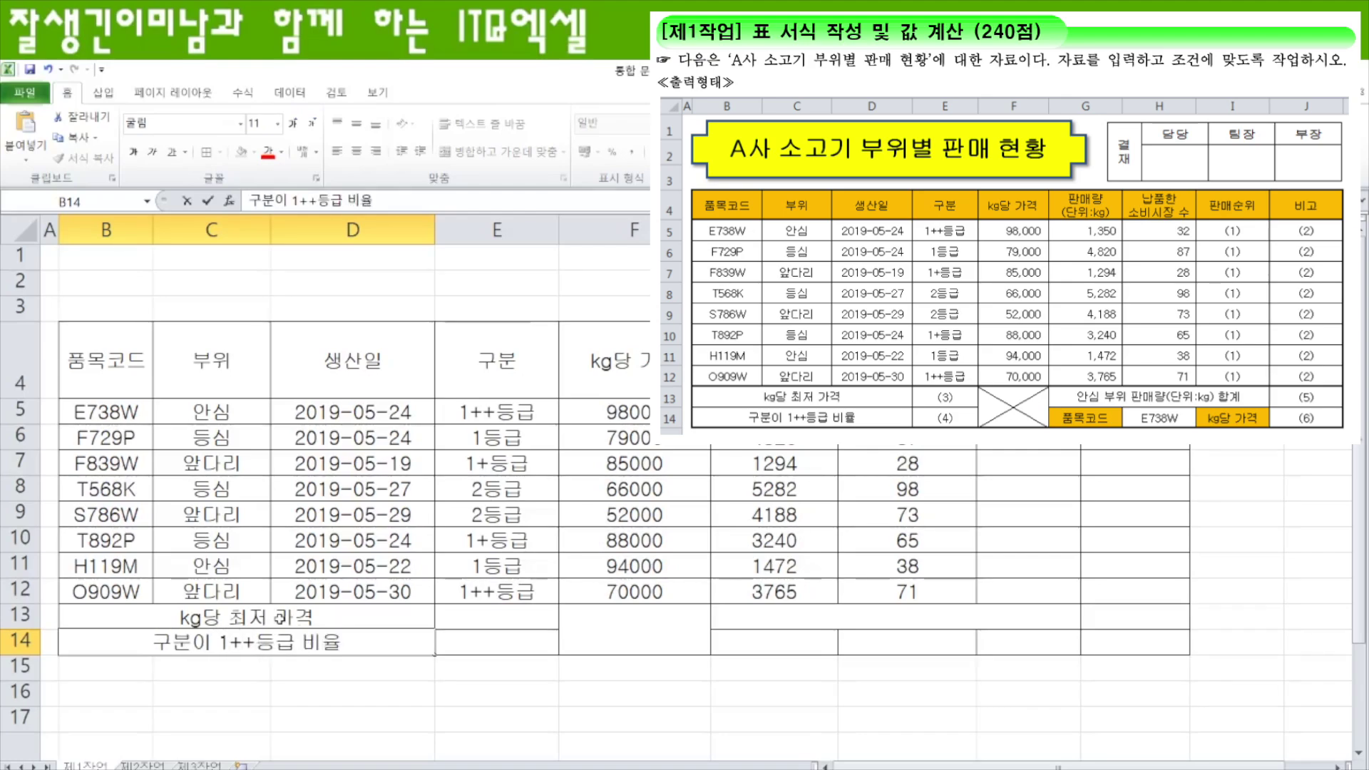
pyautogui.press('Tab')
pyautogui.press('Tab')
pyautogui.press('Tab')
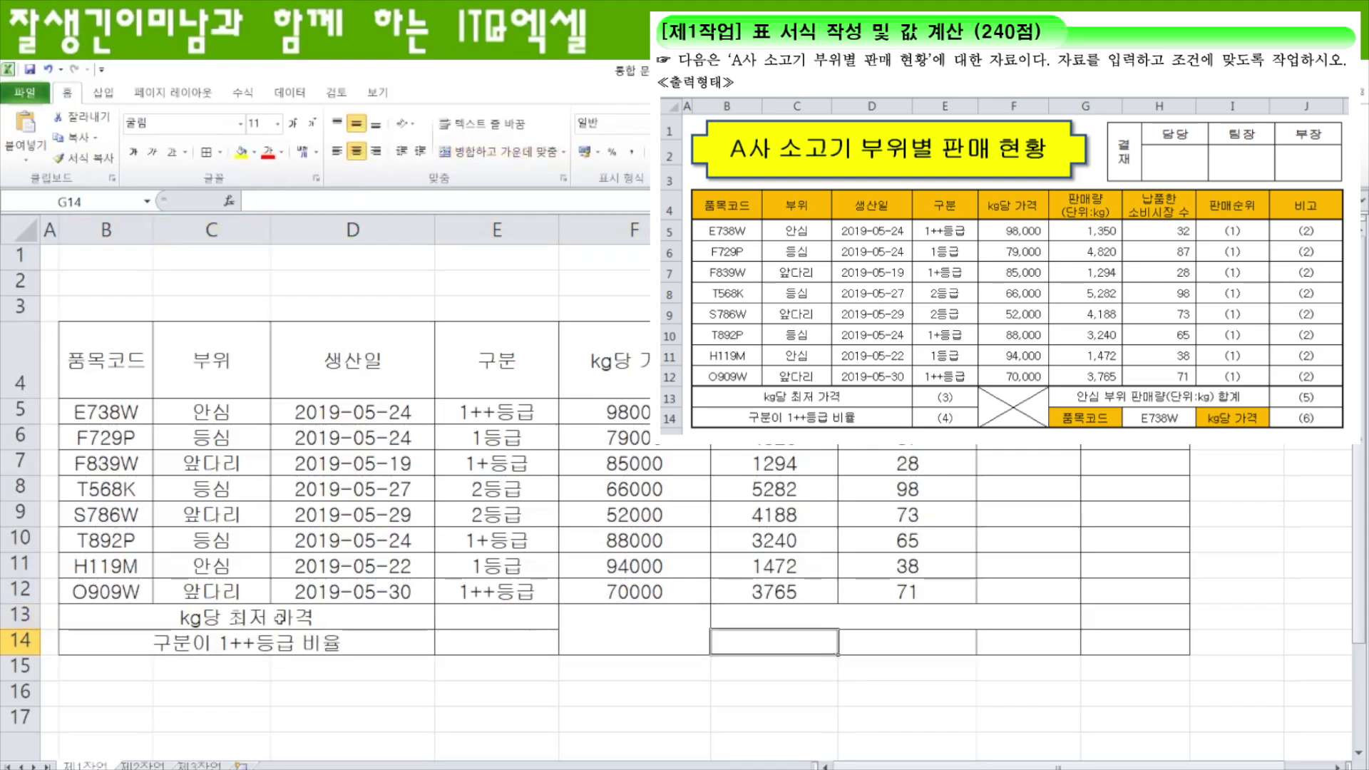
# Step: Enter 안심 부위 판매량(단위:kg) 합계 in the merged cell G13
pyautogui.moveTo(774, 617); pyautogui.dragTo(1027, 616)
pyautogui.click(500, 151)
pyautogui.write('안심')
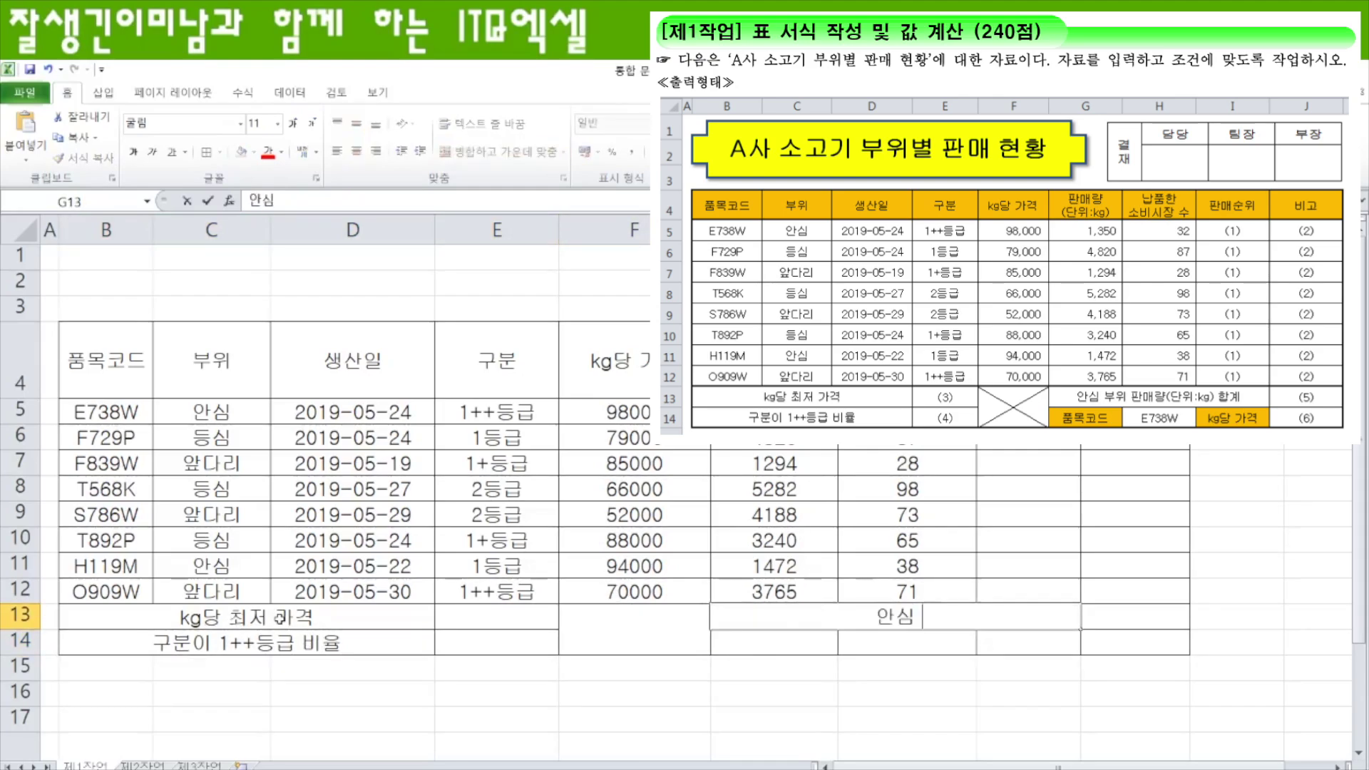
pyautogui.write(' 부위 판매량')
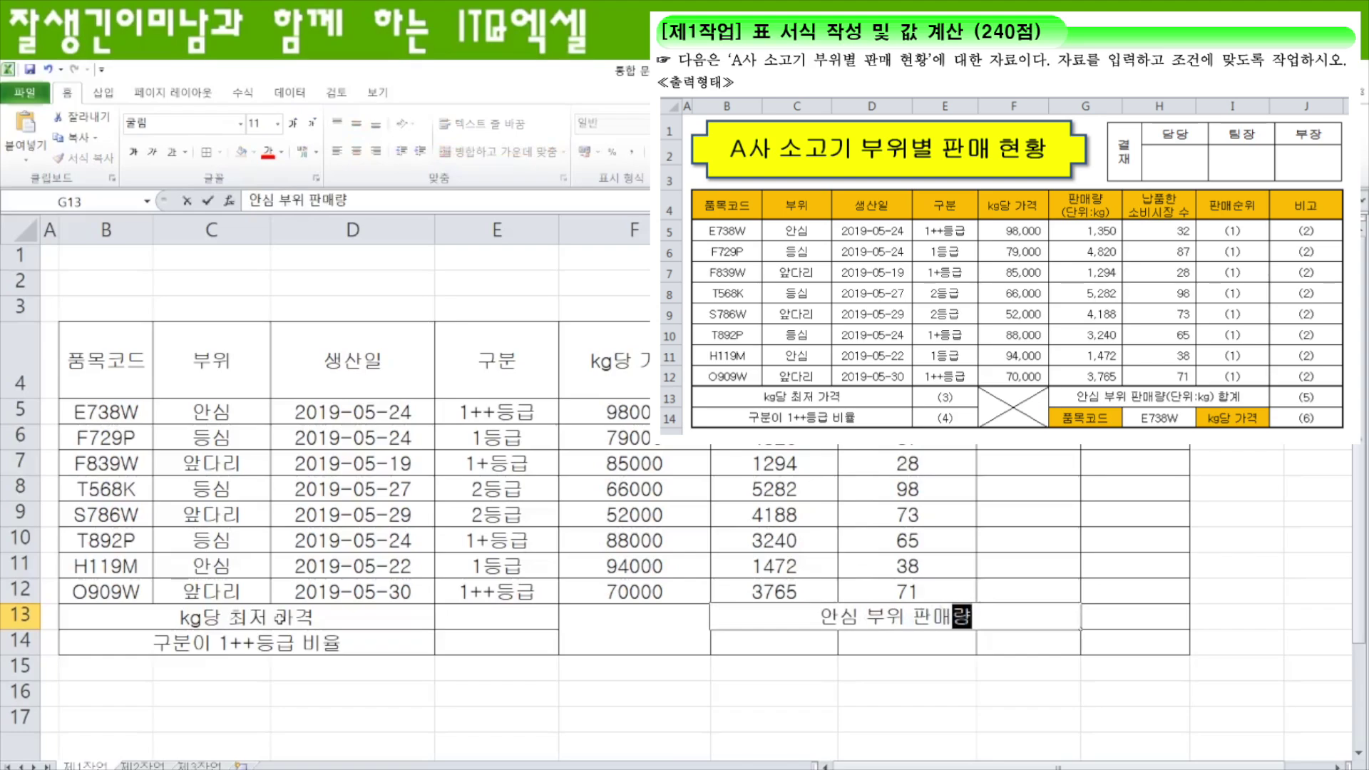
pyautogui.write('(단위:kg_)')
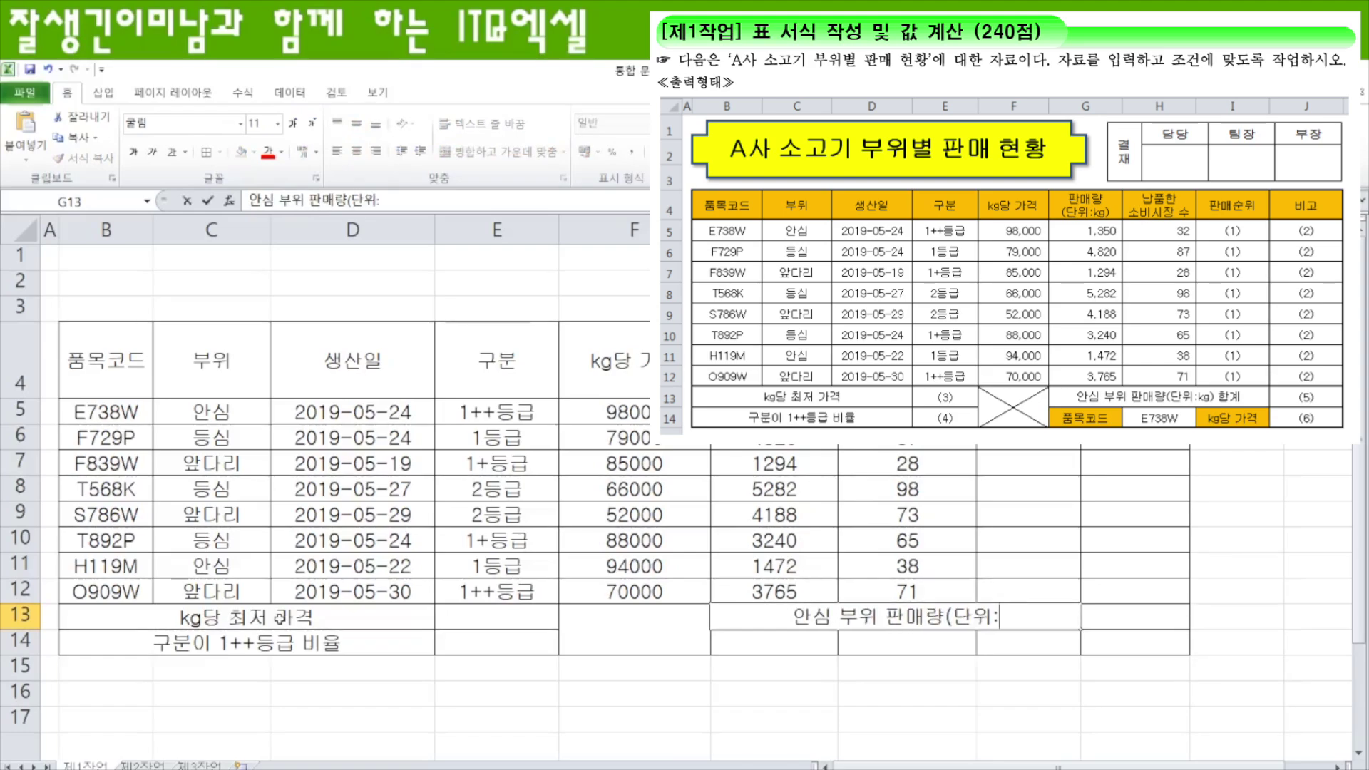
pyautogui.press('BackSpace')
pyautogui.press('BackSpace')
pyautogui.write(')')
pyautogui.write(' gkqr')
pyautogui.press('BackSpace')
pyautogui.press('BackSpace')
pyautogui.press('BackSpace')
pyautogui.press('BackSpace')
pyautogui.write('합ㄱ')
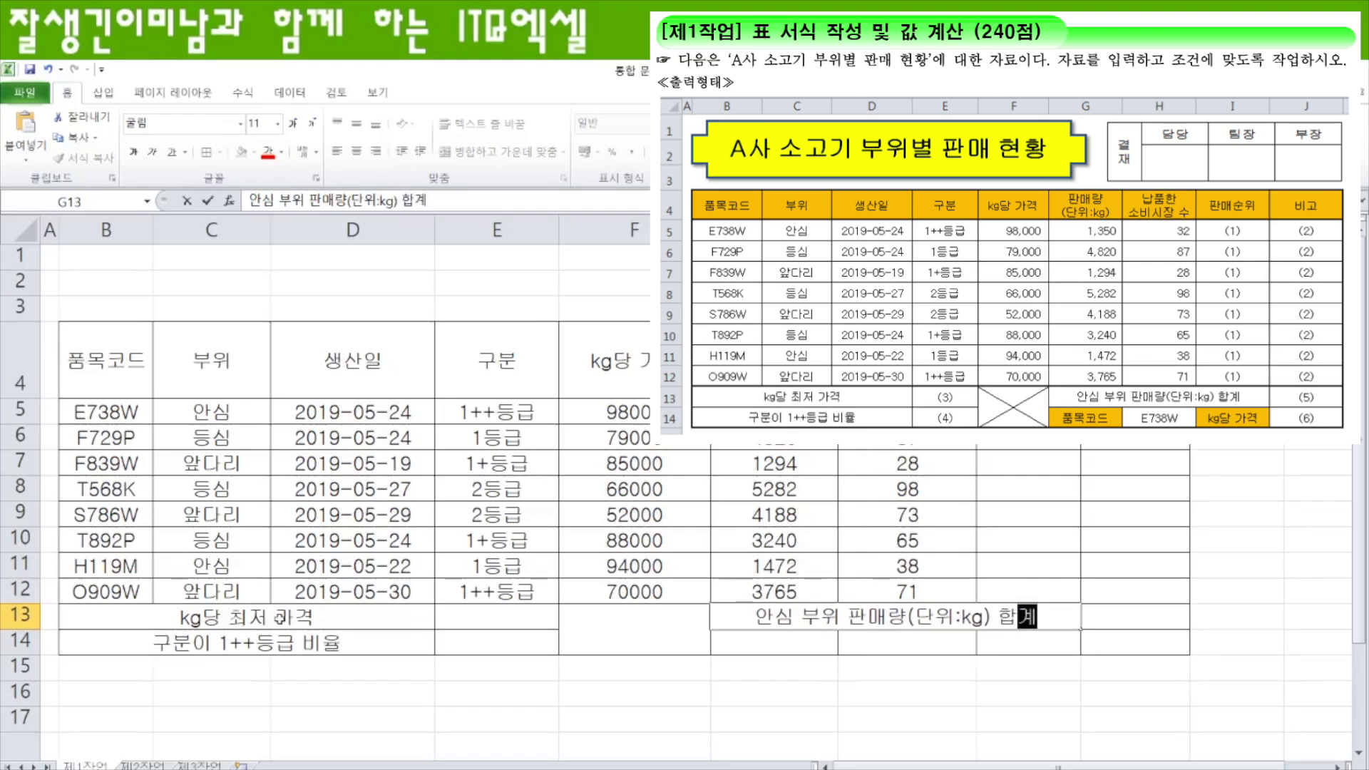
pyautogui.press('Return')
# Step: Enter the labels 품목코드 in G14 and kg당 가격 in I14
pyautogui.write('목코드')
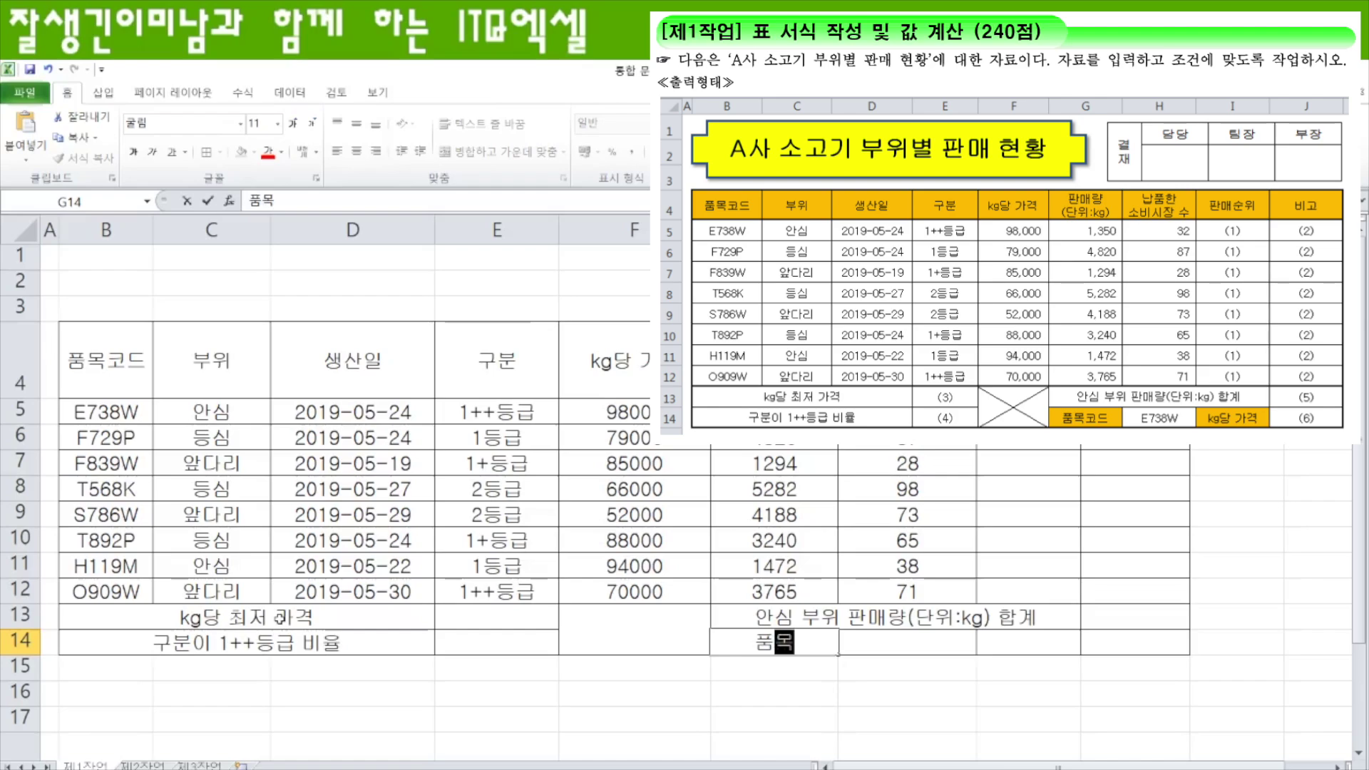
pyautogui.press('Tab')
pyautogui.press('Tab')
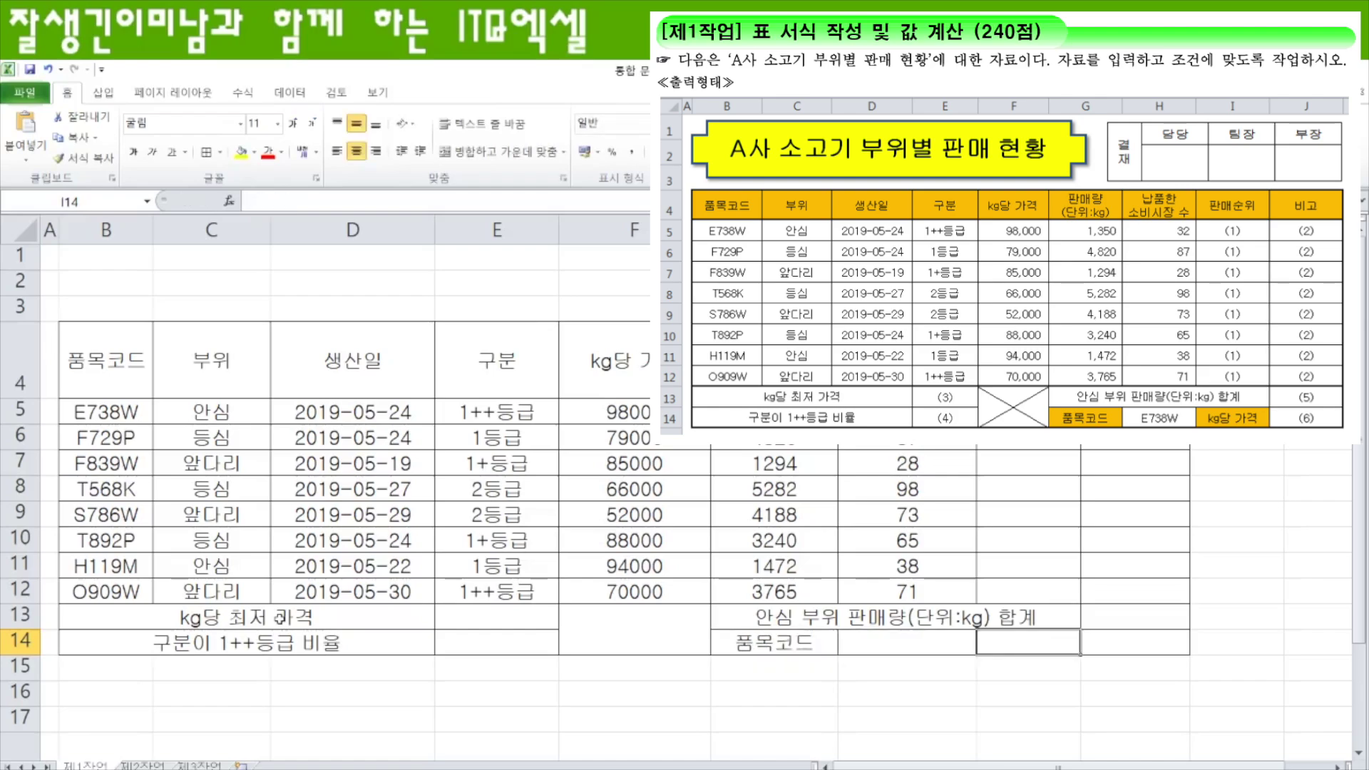
pyautogui.write('kg당 각')
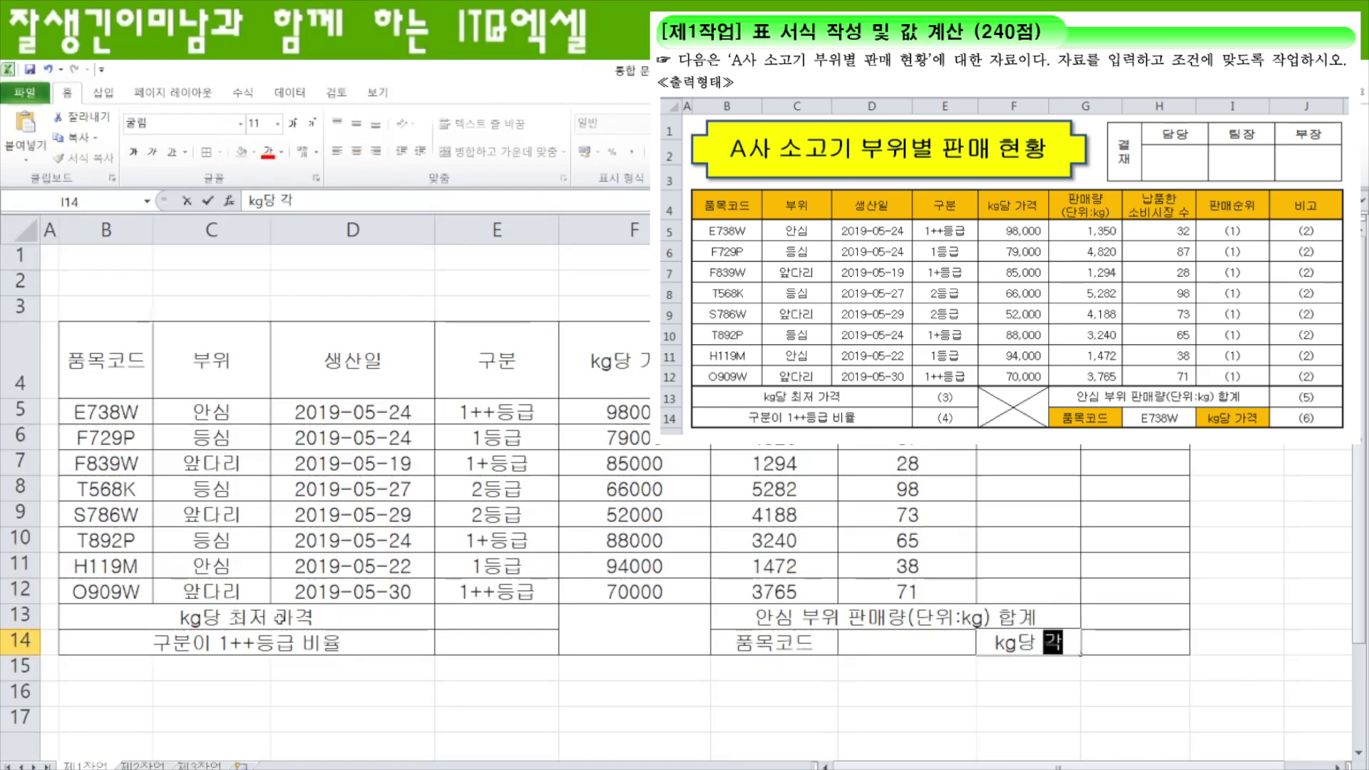
pyautogui.write('격')
pyautogui.press('Return')
# Step: Add both diagonal borders to the merged cell F13 so it is crossed out with an X
pyautogui.click(885, 636)
pyautogui.click(623, 635)
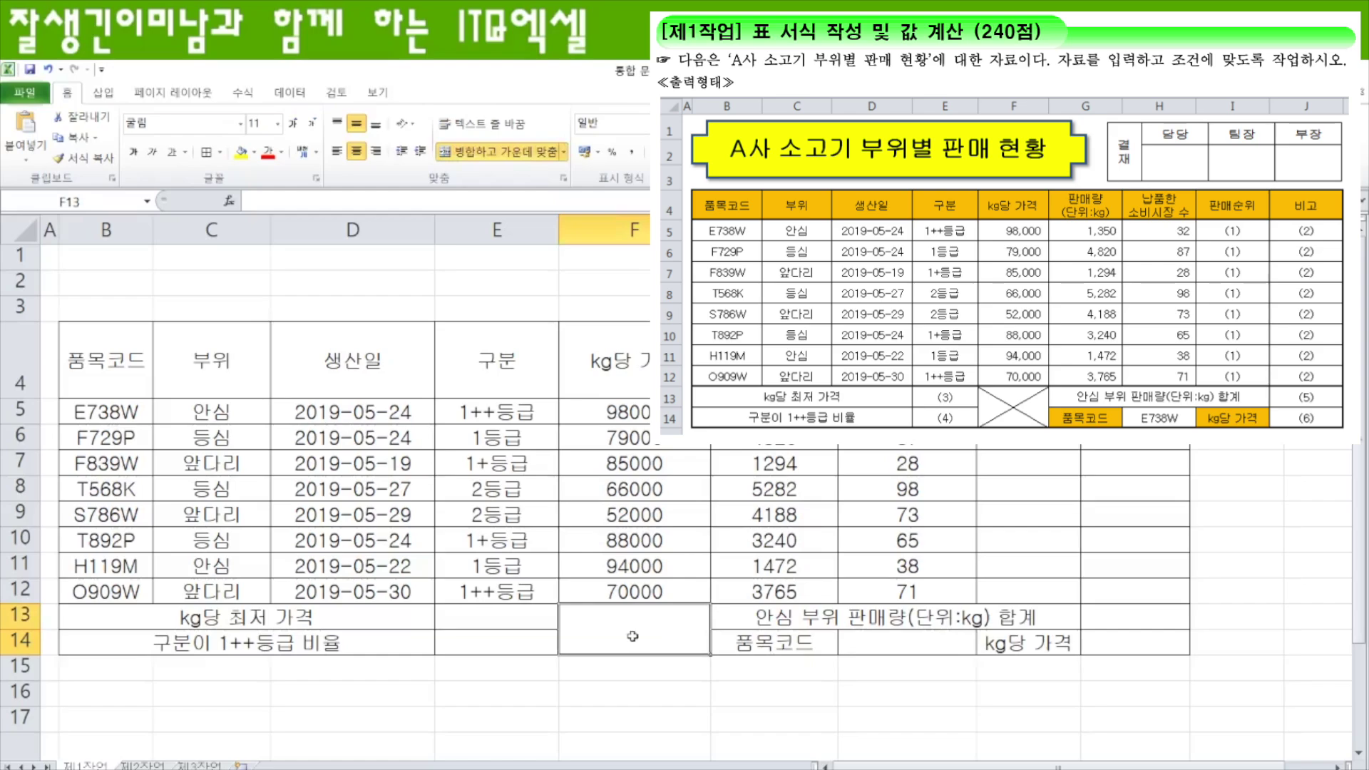
pyautogui.click(220, 151)
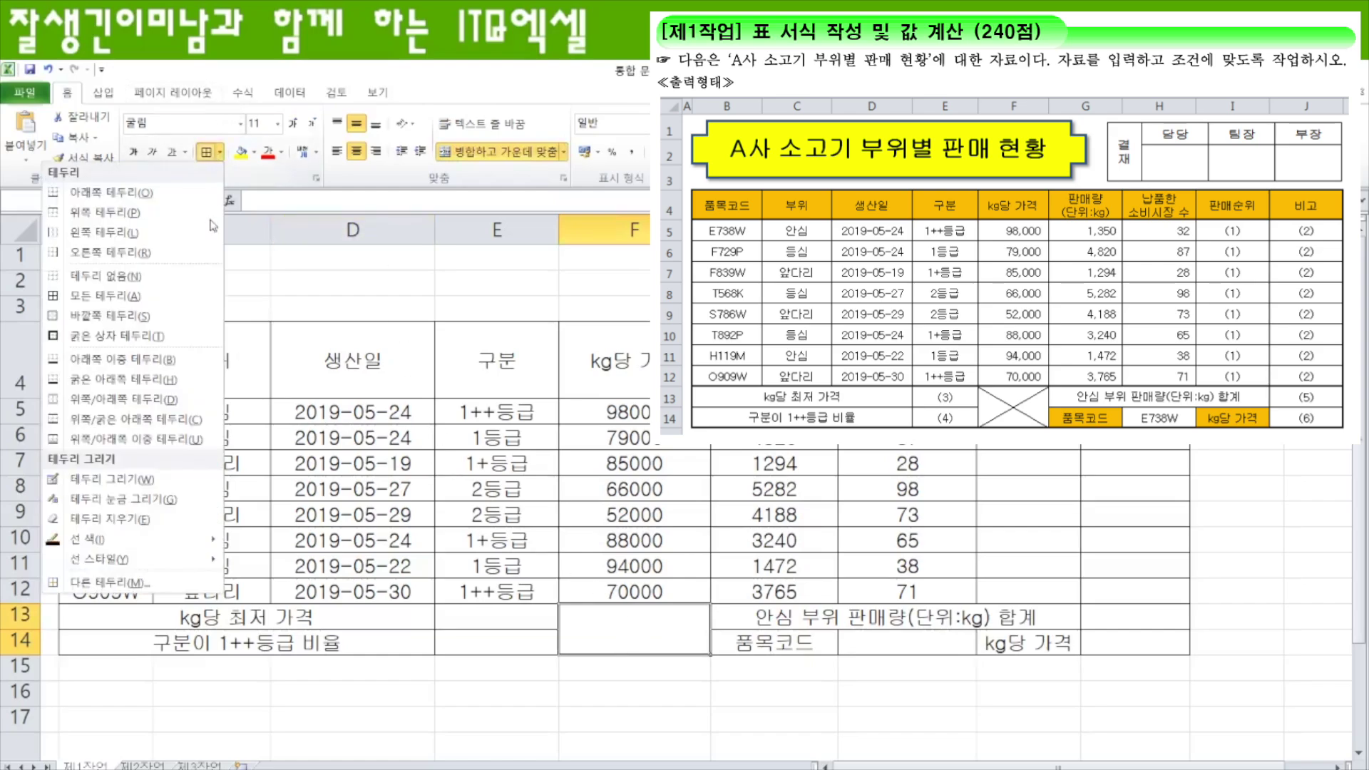
pyautogui.click(112, 582)
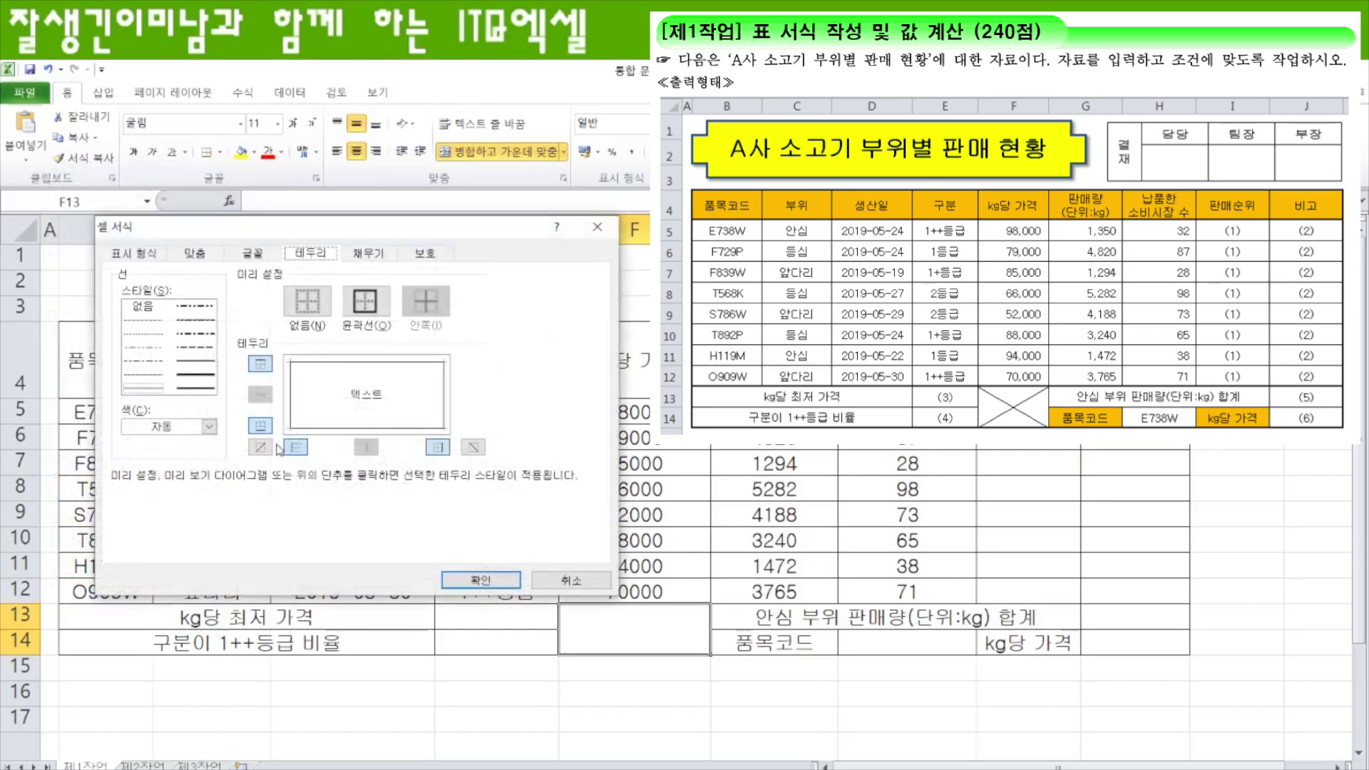
pyautogui.click(261, 448)
pyautogui.click(473, 448)
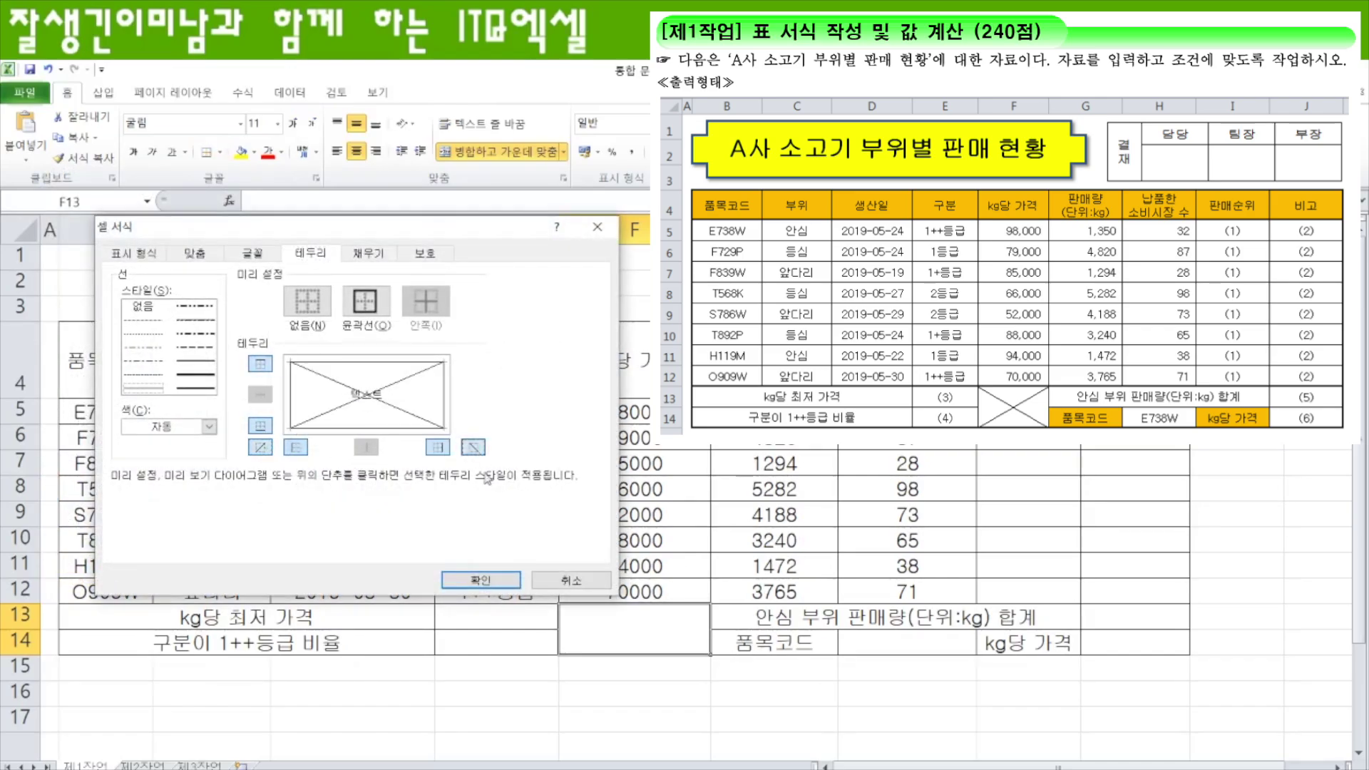
pyautogui.click(482, 580)
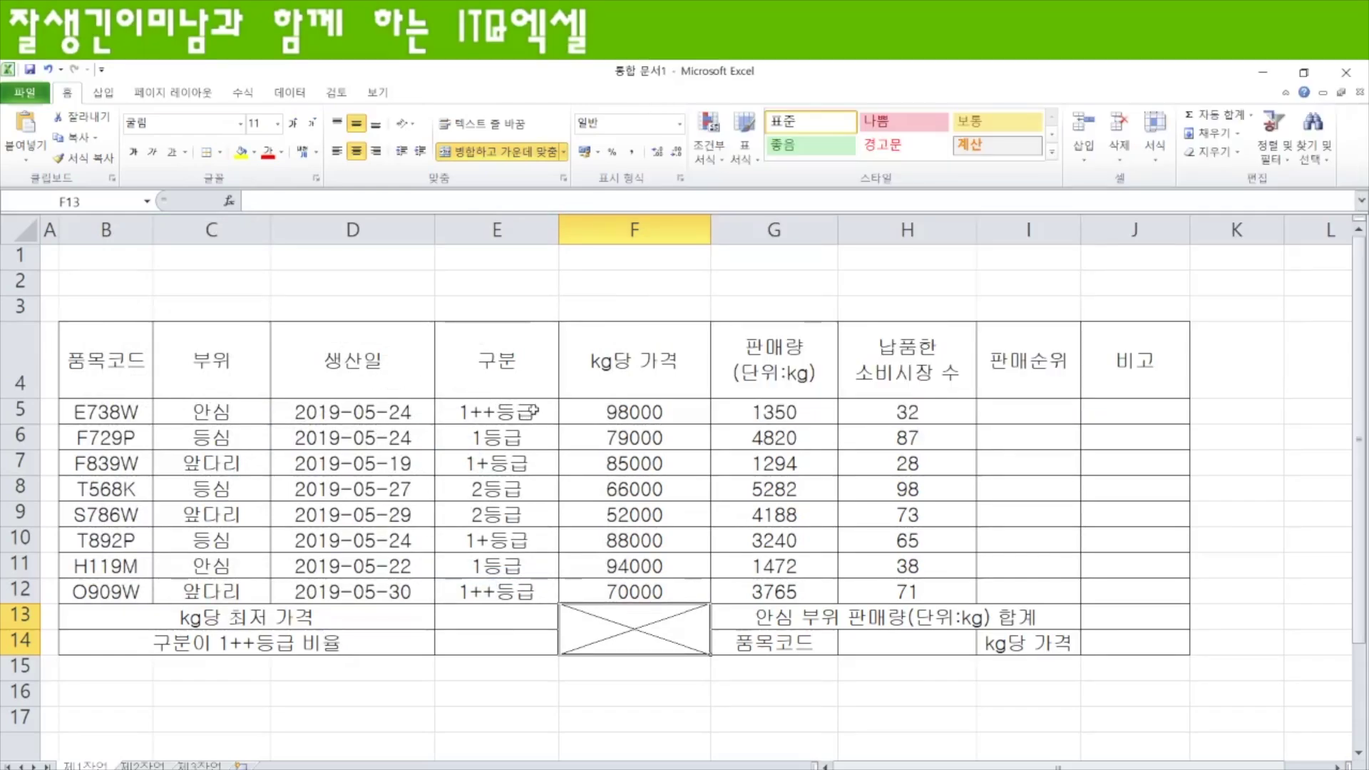
# Step: Apply the comma number style to F5:G12 and right-align the 소비시장 수 values in H5:H12
pyautogui.click(636, 412)
pyautogui.moveTo(636, 412); pyautogui.dragTo(752, 596)
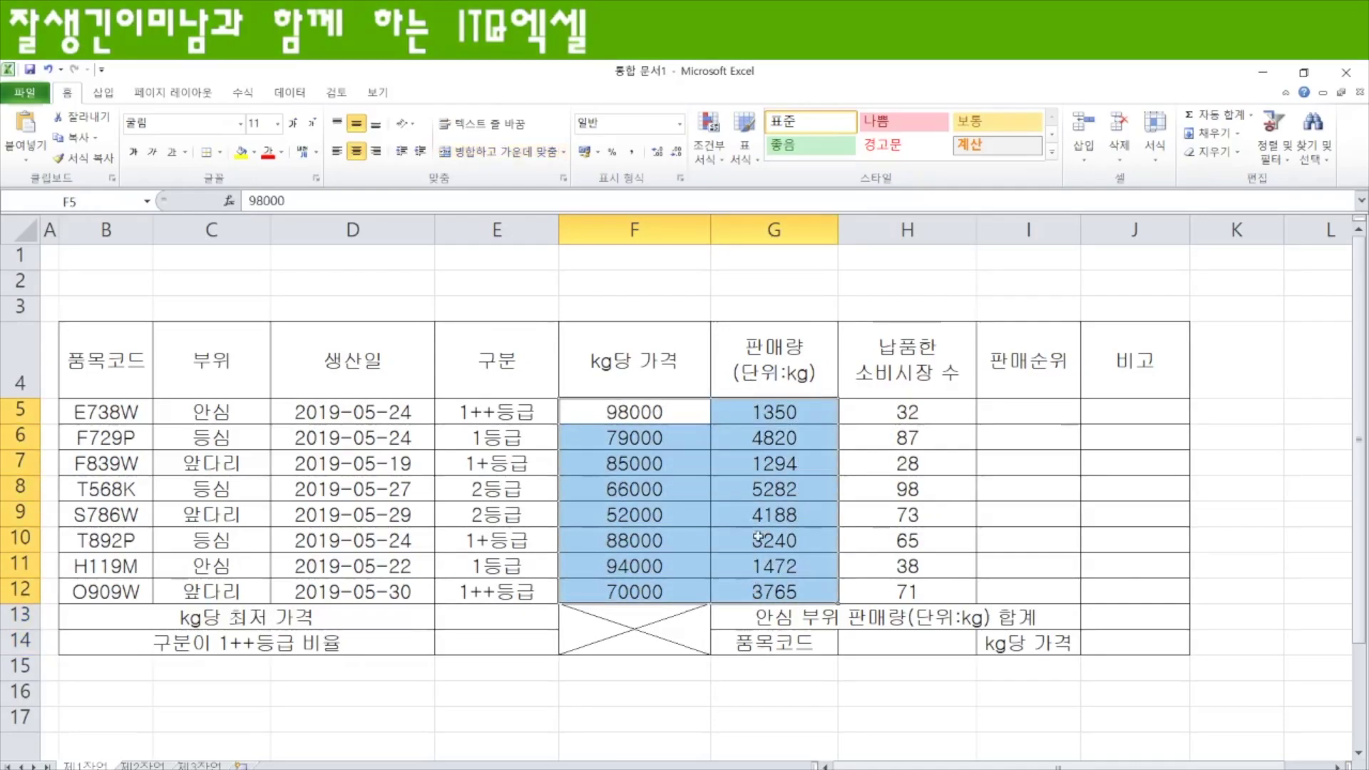
pyautogui.click(631, 152)
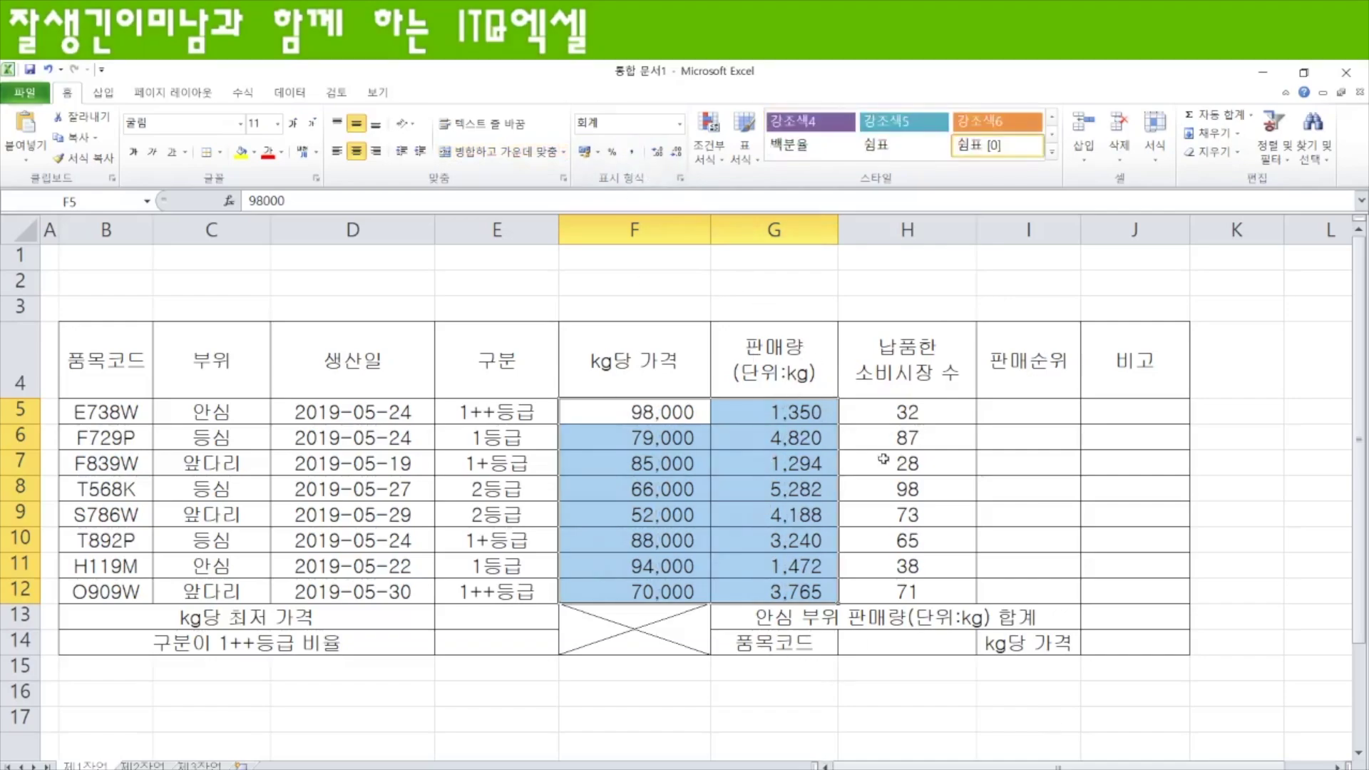
pyautogui.moveTo(955, 410); pyautogui.dragTo(920, 593)
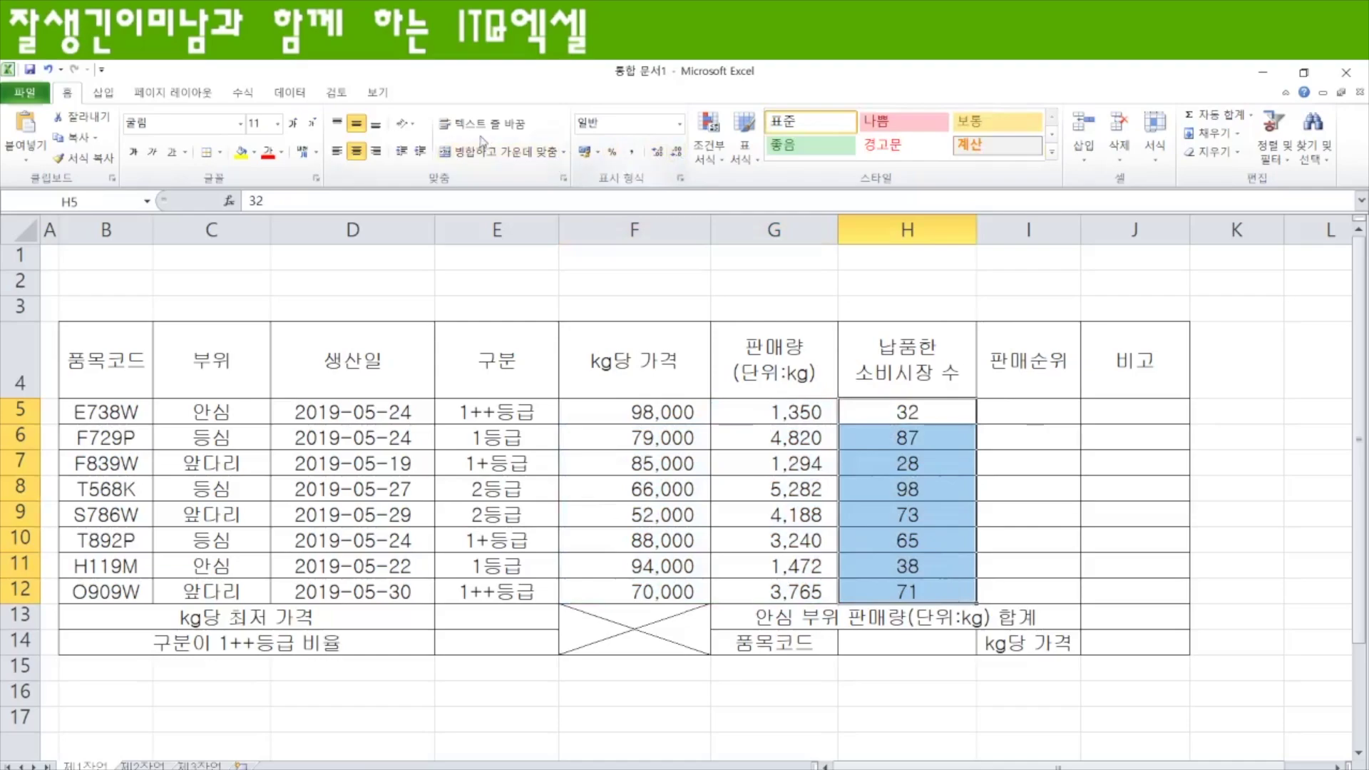
pyautogui.click(379, 153)
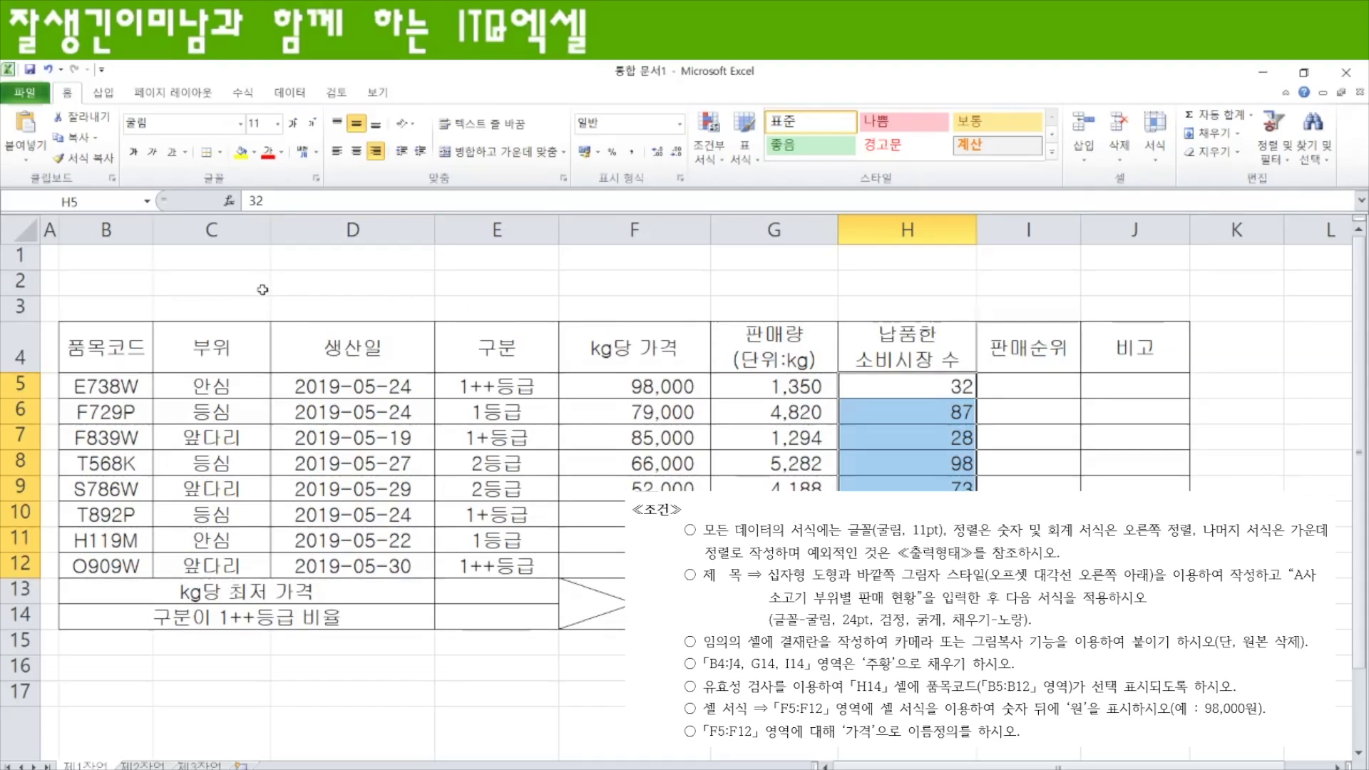
# Step: Make rows 1 to 3 taller and draw a cross shape (십자형) about 14.18 cm wide and 1.57 cm high above the table, from column B into G
pyautogui.moveTo(21, 255); pyautogui.dragTo(18, 326)
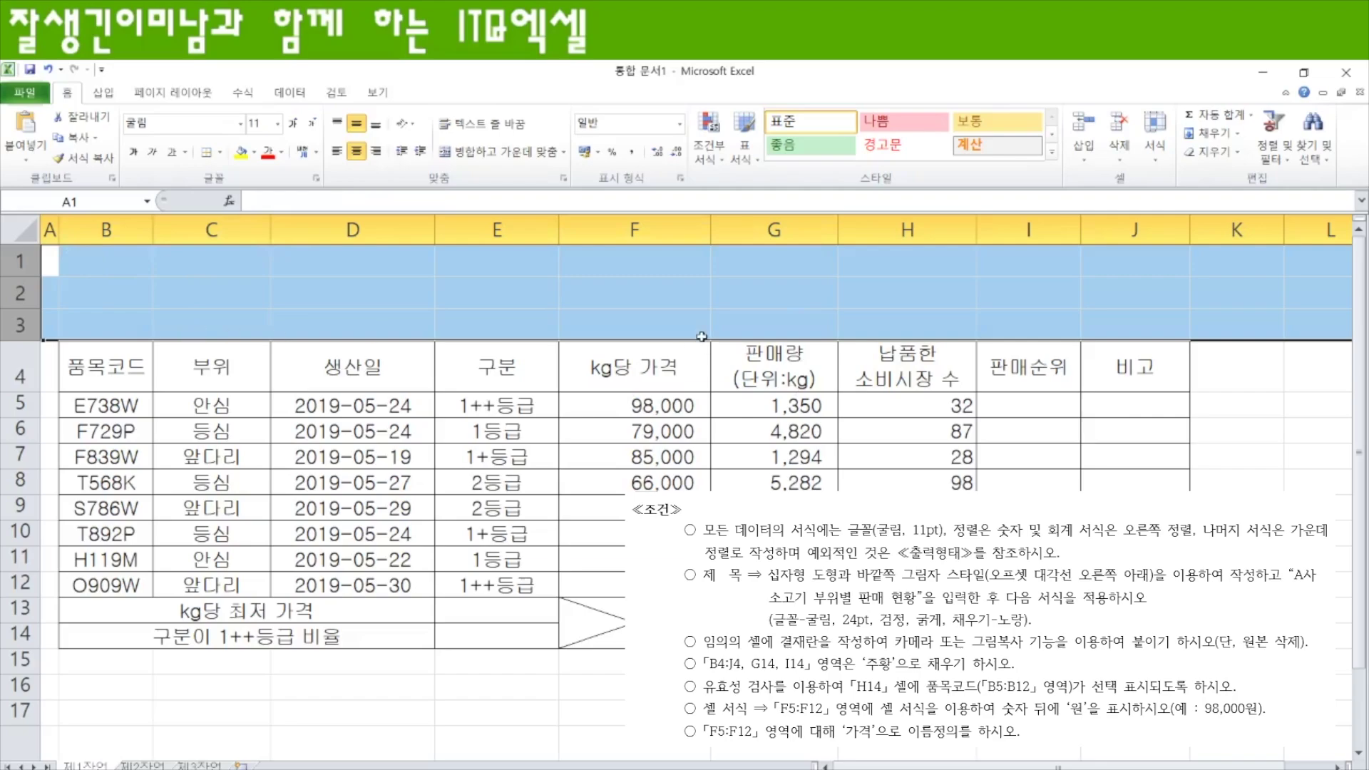
pyautogui.click(103, 95)
pyautogui.click(177, 137)
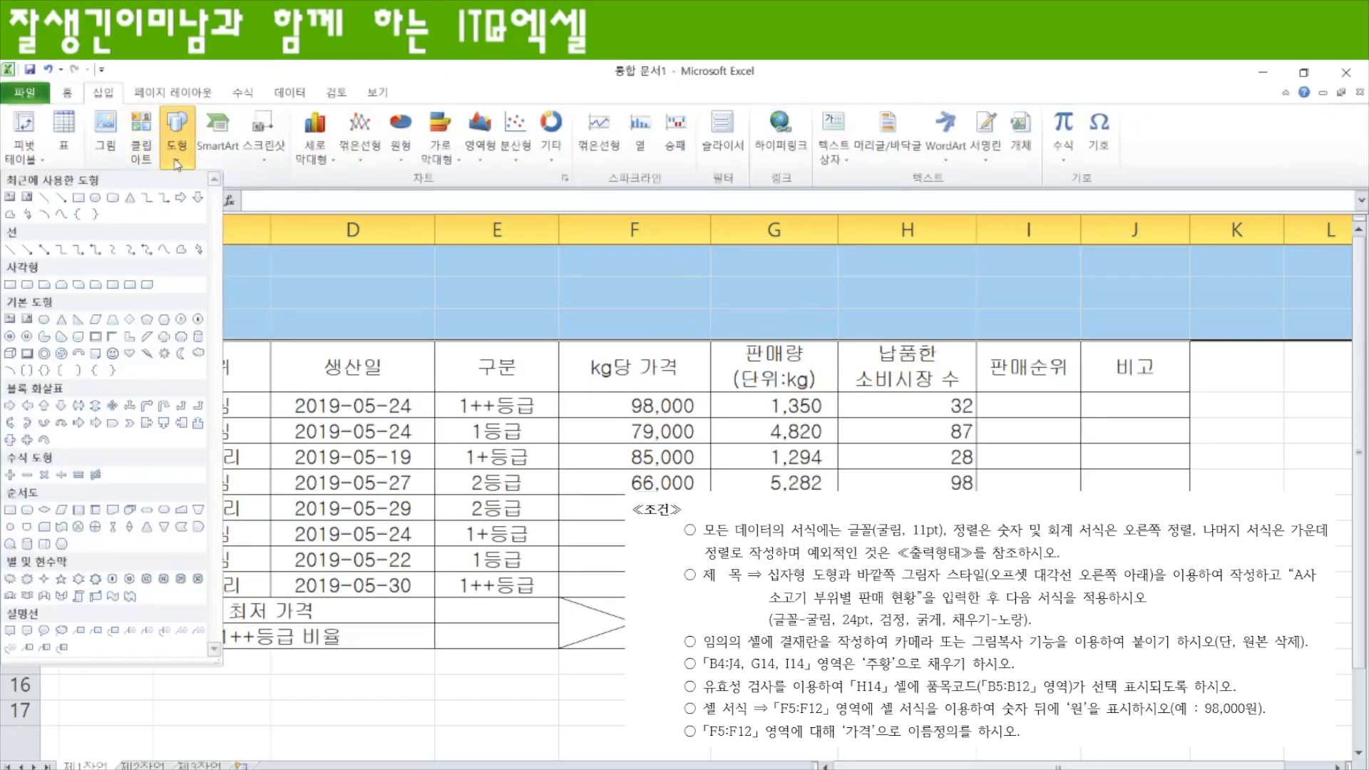
pyautogui.click(165, 338)
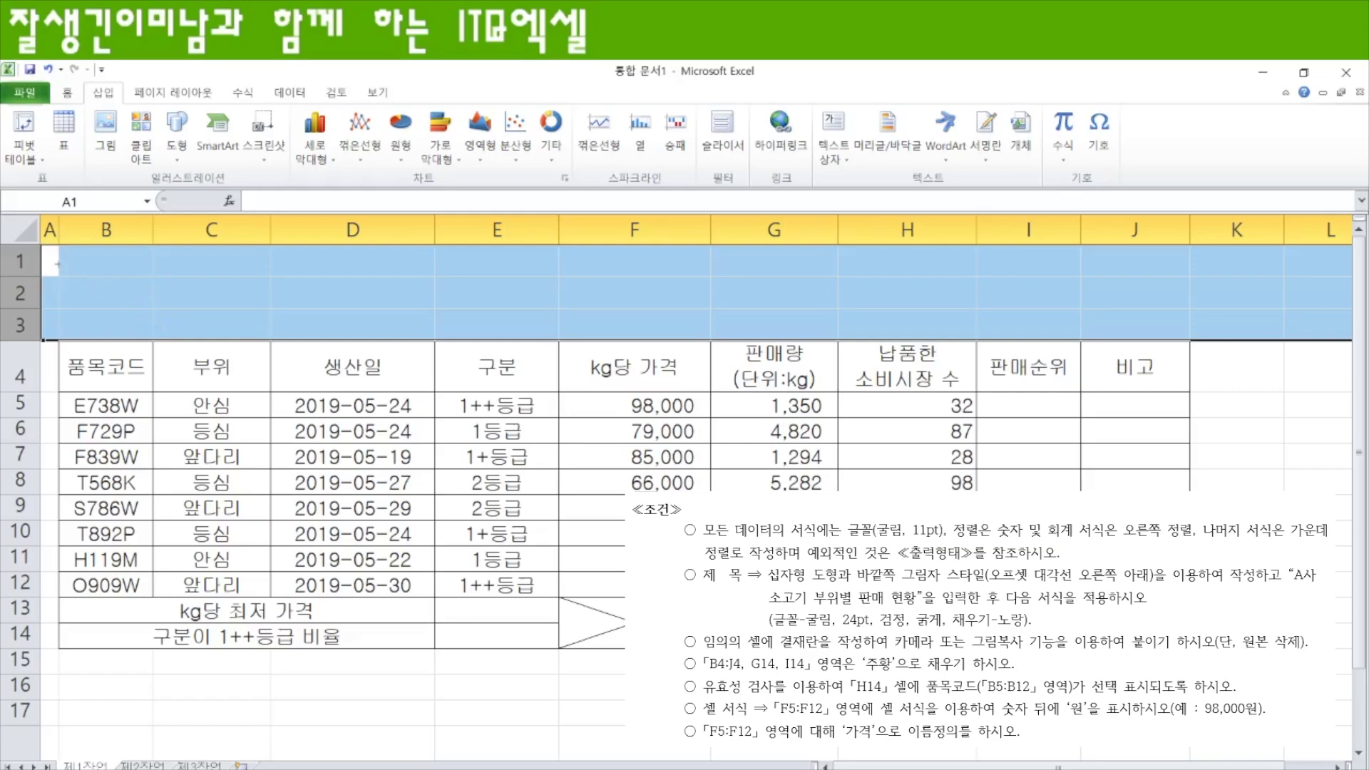
pyautogui.moveTo(58, 263)
pyautogui.mouseDown()
pyautogui.moveTo(785, 285)
pyautogui.moveTo(775, 331)
pyautogui.mouseUp()
pyautogui.moveTo(417, 261); pyautogui.dragTo(417, 251)
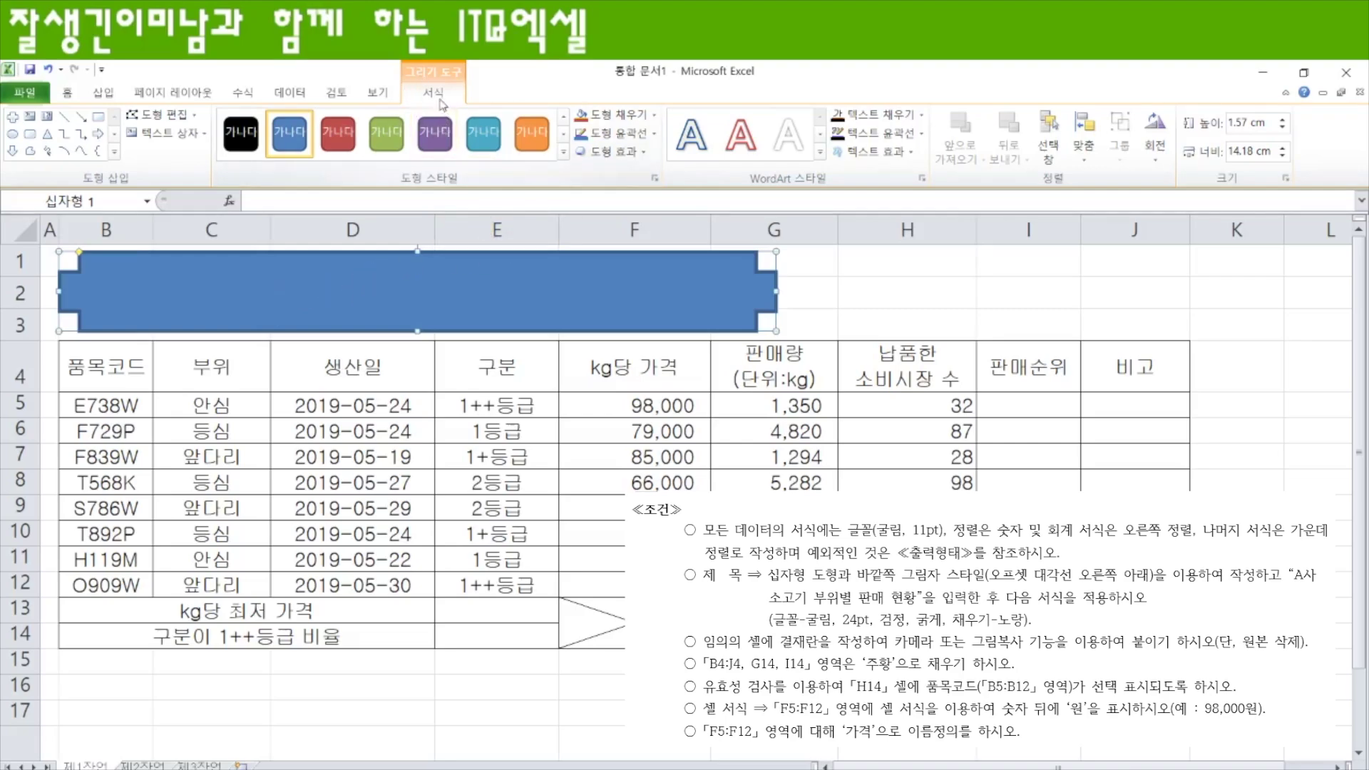
# Step: Give the cross shape the outer shadow 오프셋 대각선 오른쪽 아래
pyautogui.click(608, 151)
pyautogui.moveTo(572, 229)
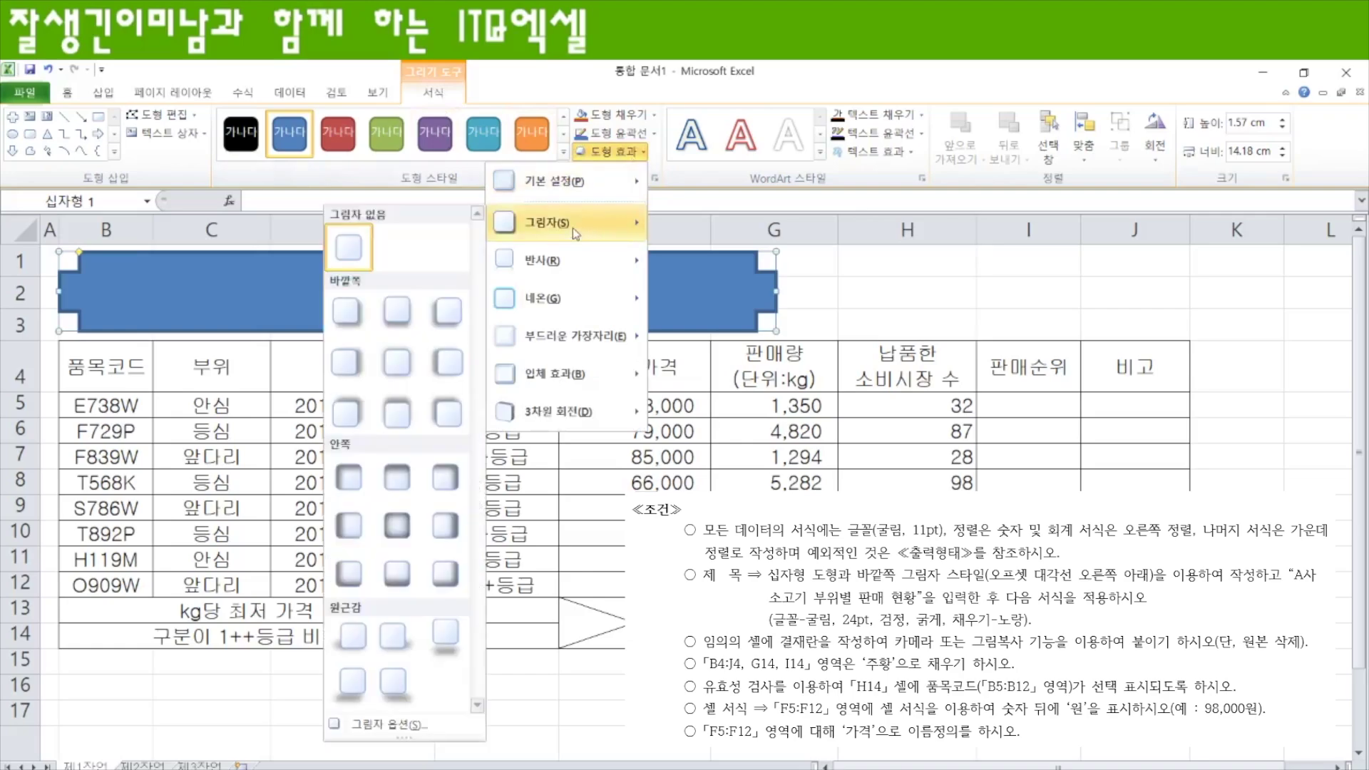
pyautogui.click(356, 314)
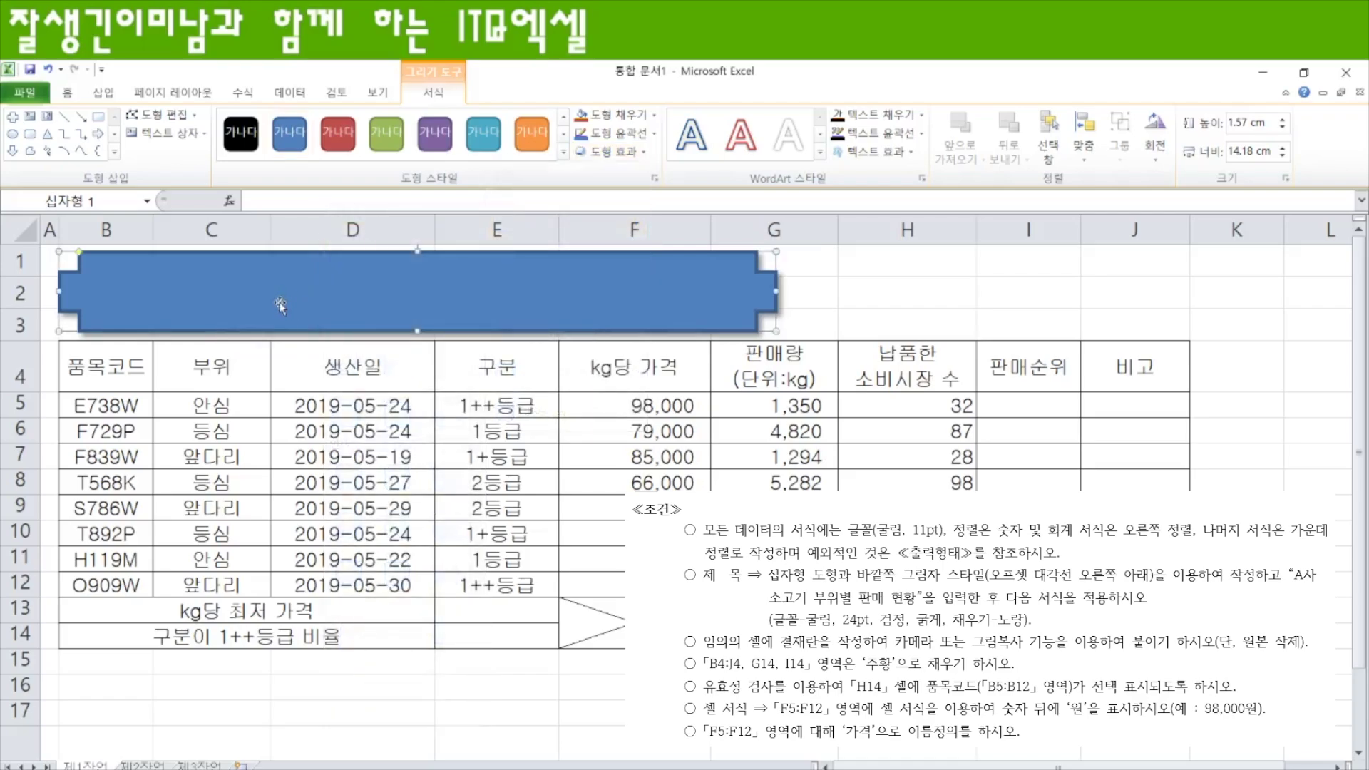
# Step: Enter the title A사 소고기 부위별 판매 현황 in the cross shape
pyautogui.write('A')
pyautogui.write('사')
pyautogui.write(' 소고기 부위')
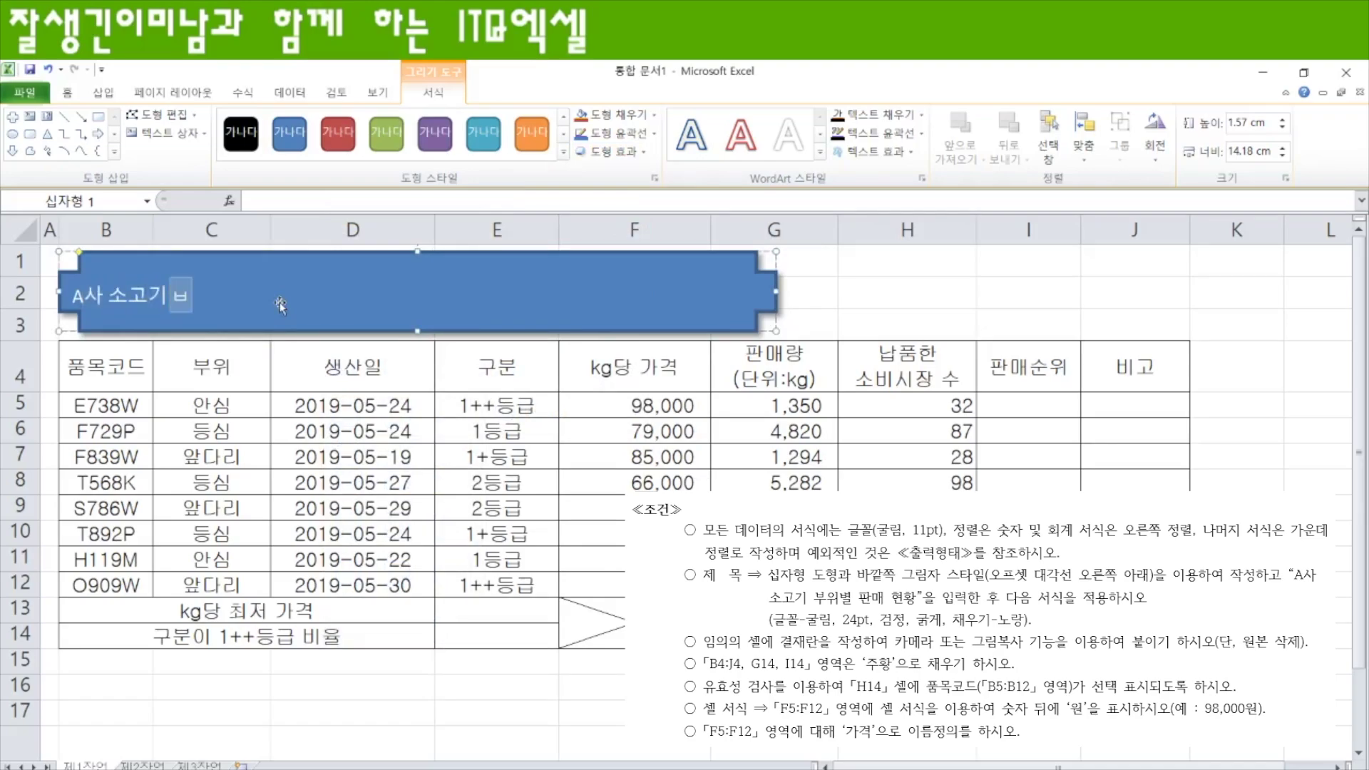
pyautogui.write('별 판매 ㅎ')
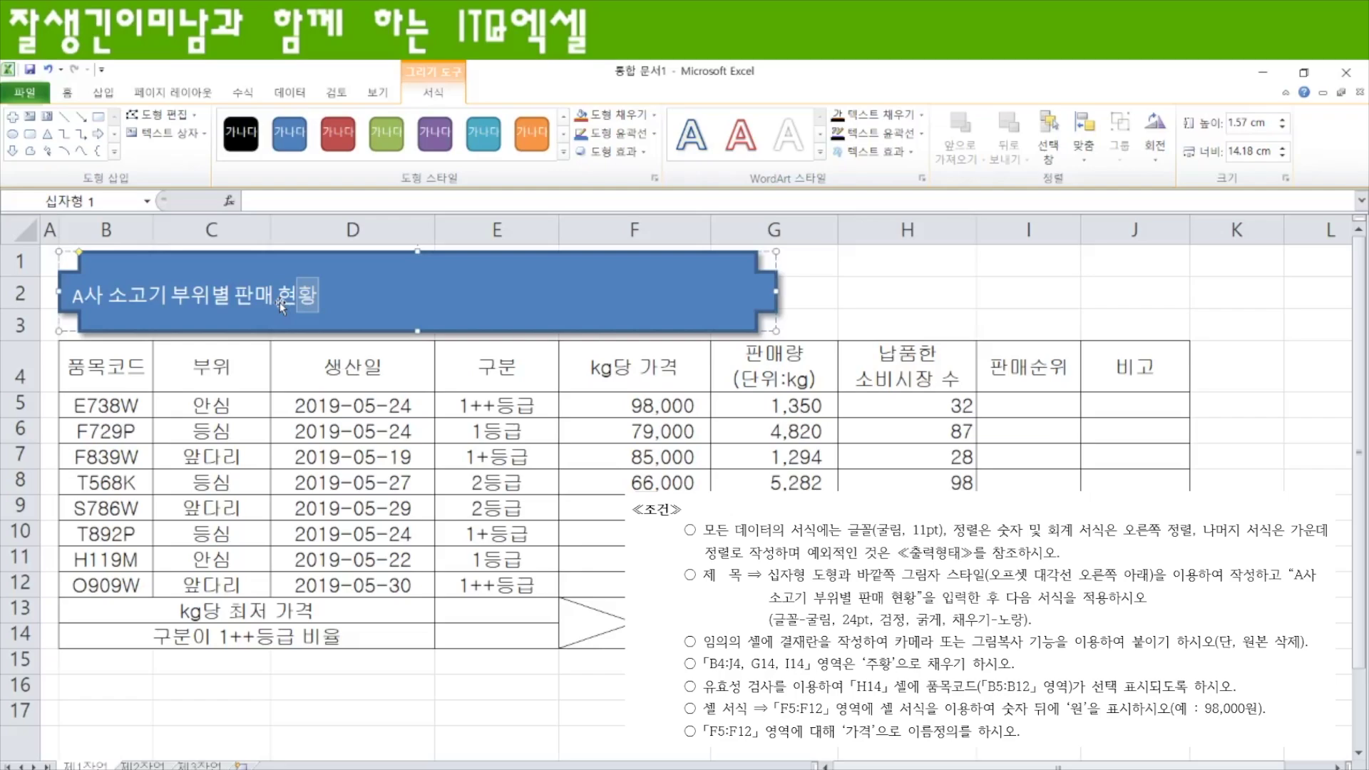
pyautogui.write('ㅕㄴ황')
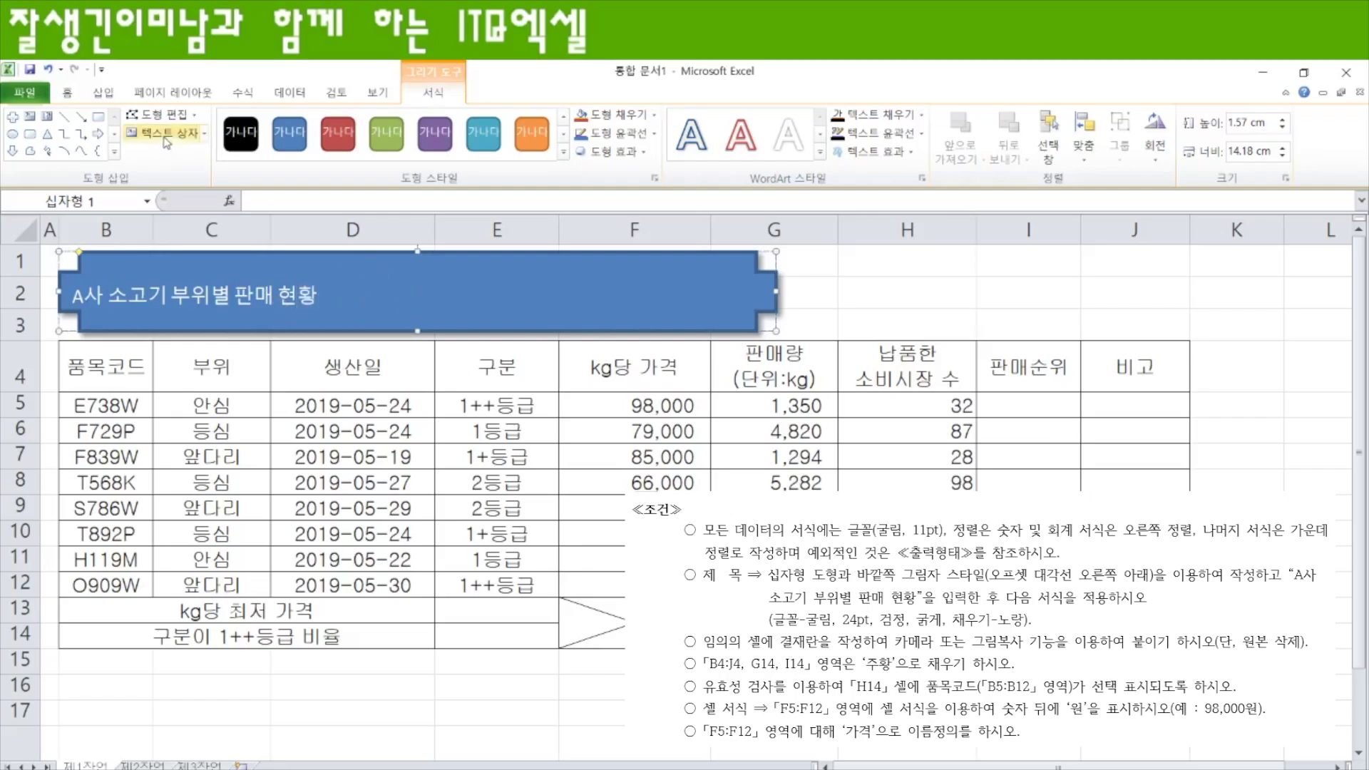
# Step: Format the title text in the cross shape as 굴림, 24 pt, bold and black
pyautogui.click(68, 93)
pyautogui.click(140, 124)
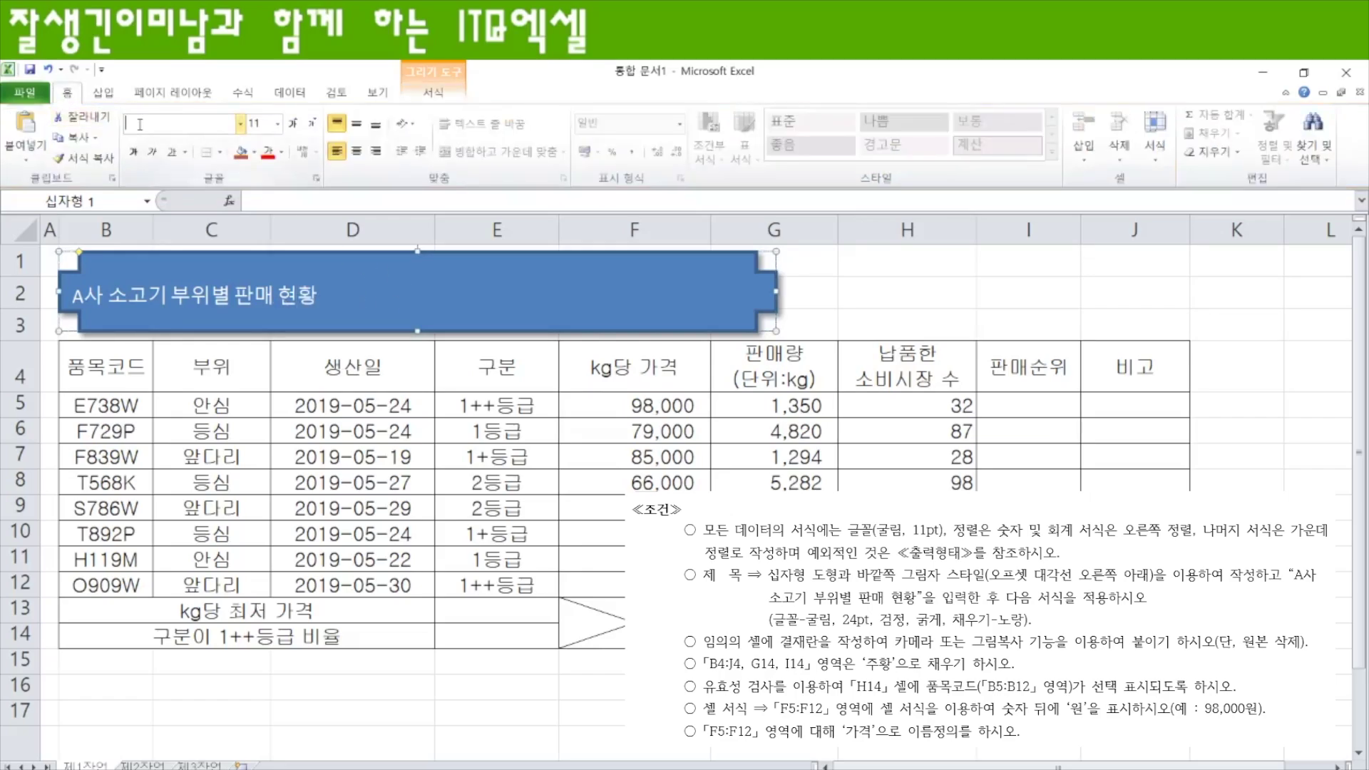
pyautogui.write('굴림')
pyautogui.press('Return')
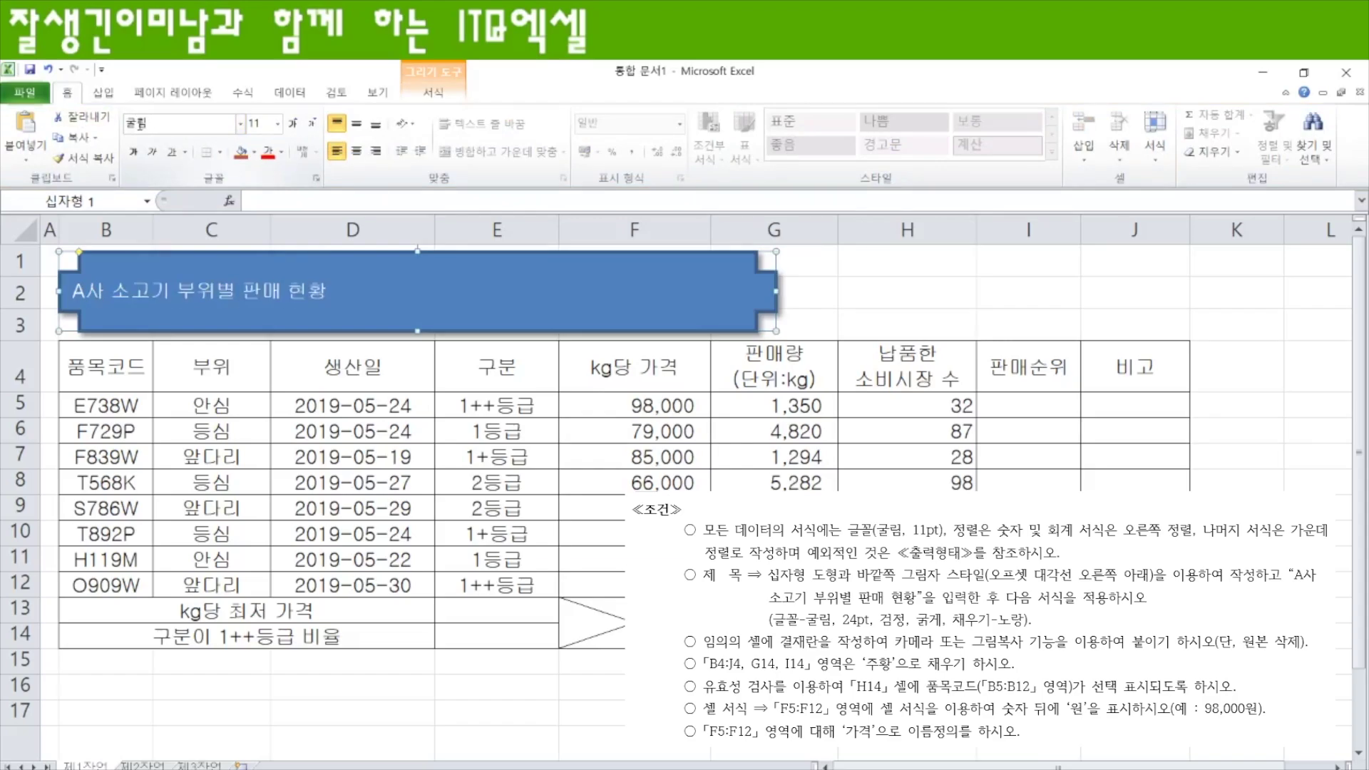
pyautogui.click(255, 122)
pyautogui.press('Return')
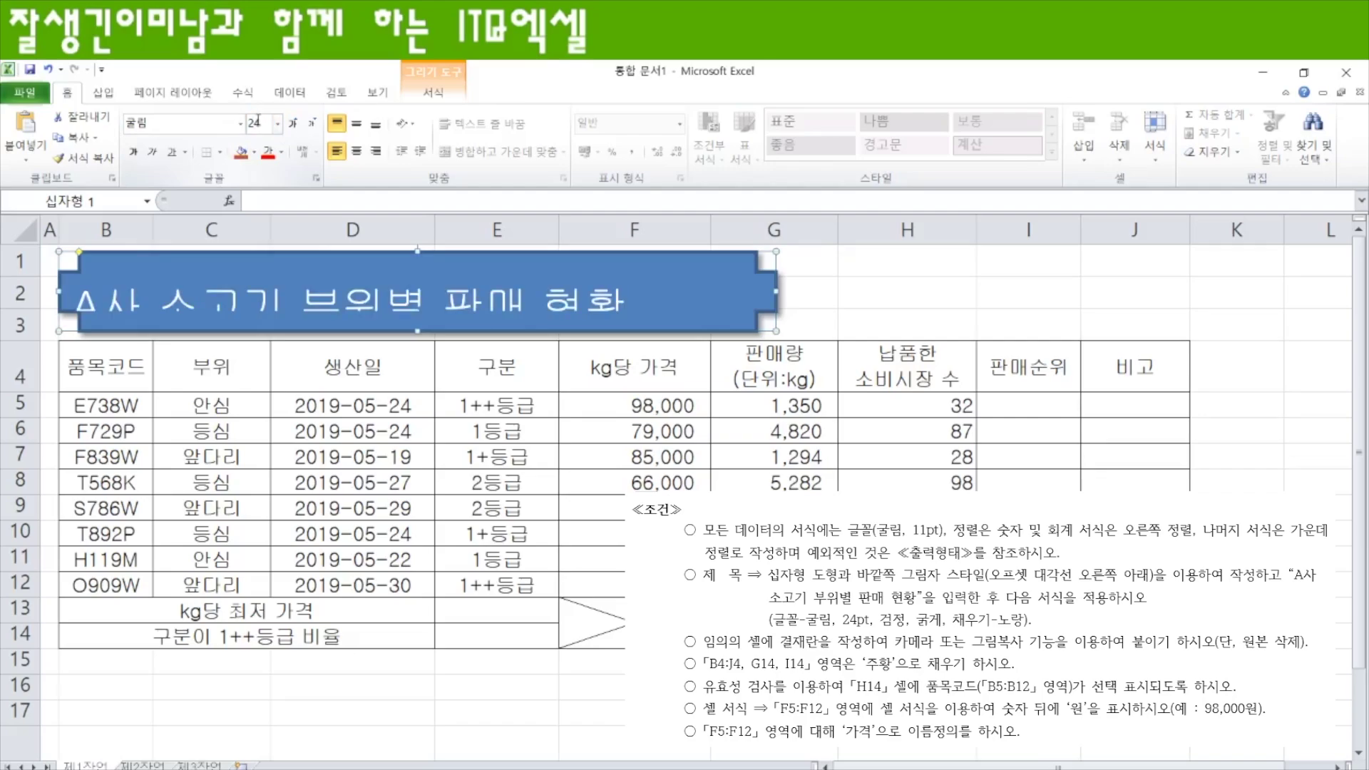
pyautogui.click(132, 153)
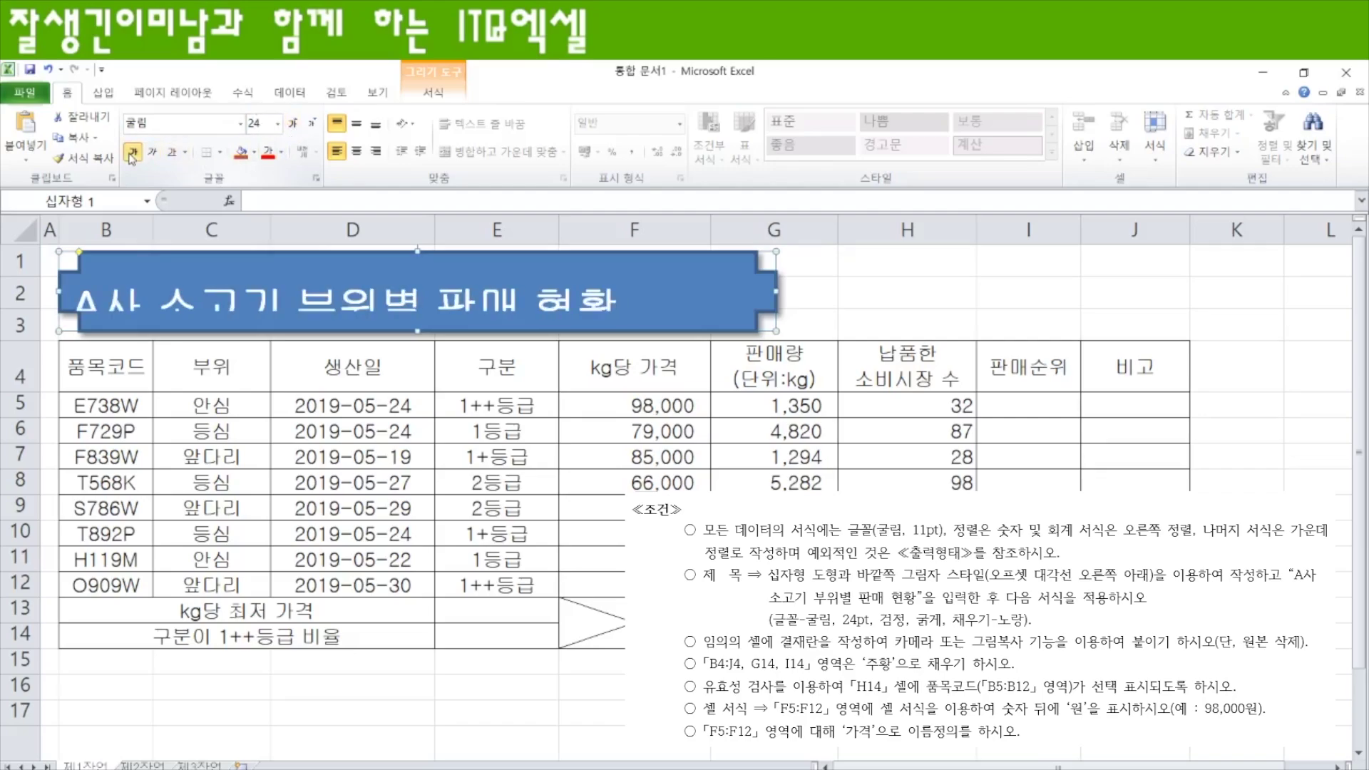
pyautogui.click(282, 152)
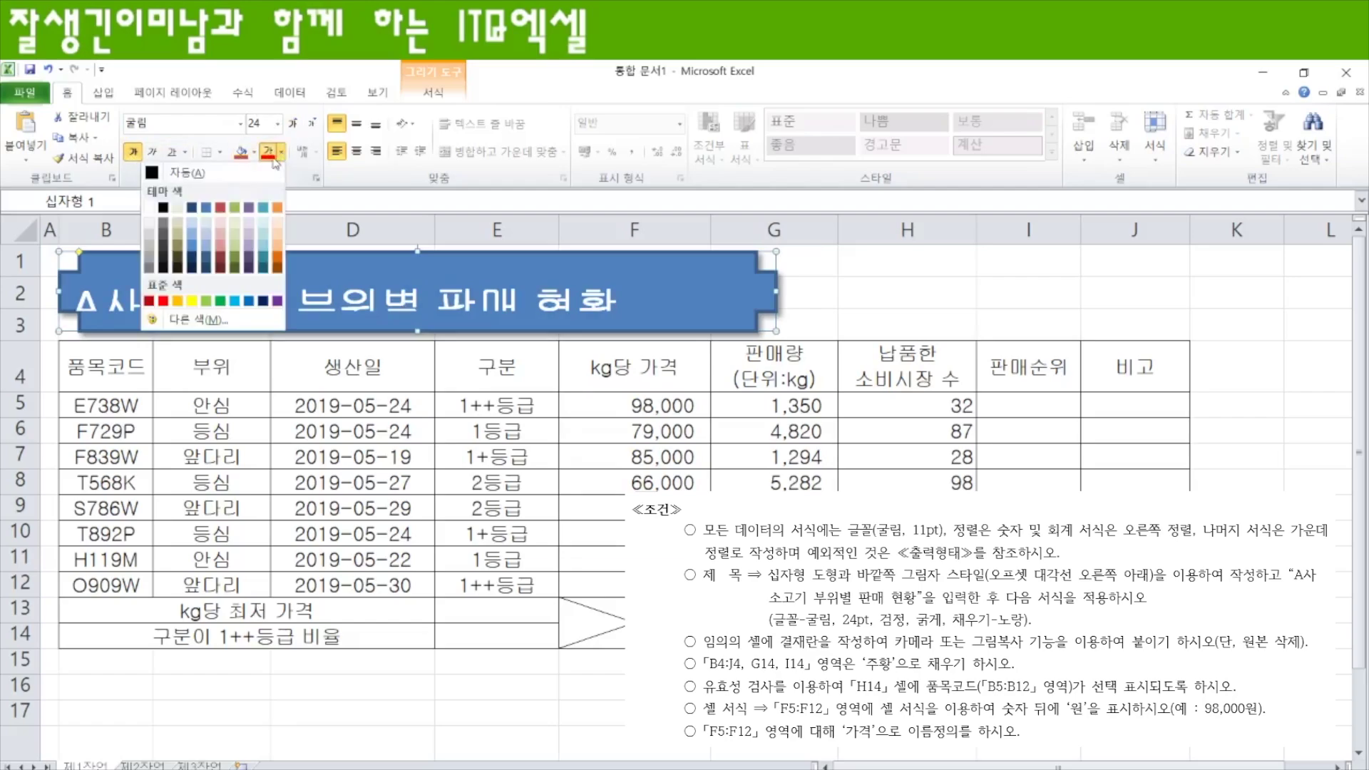
pyautogui.click(164, 208)
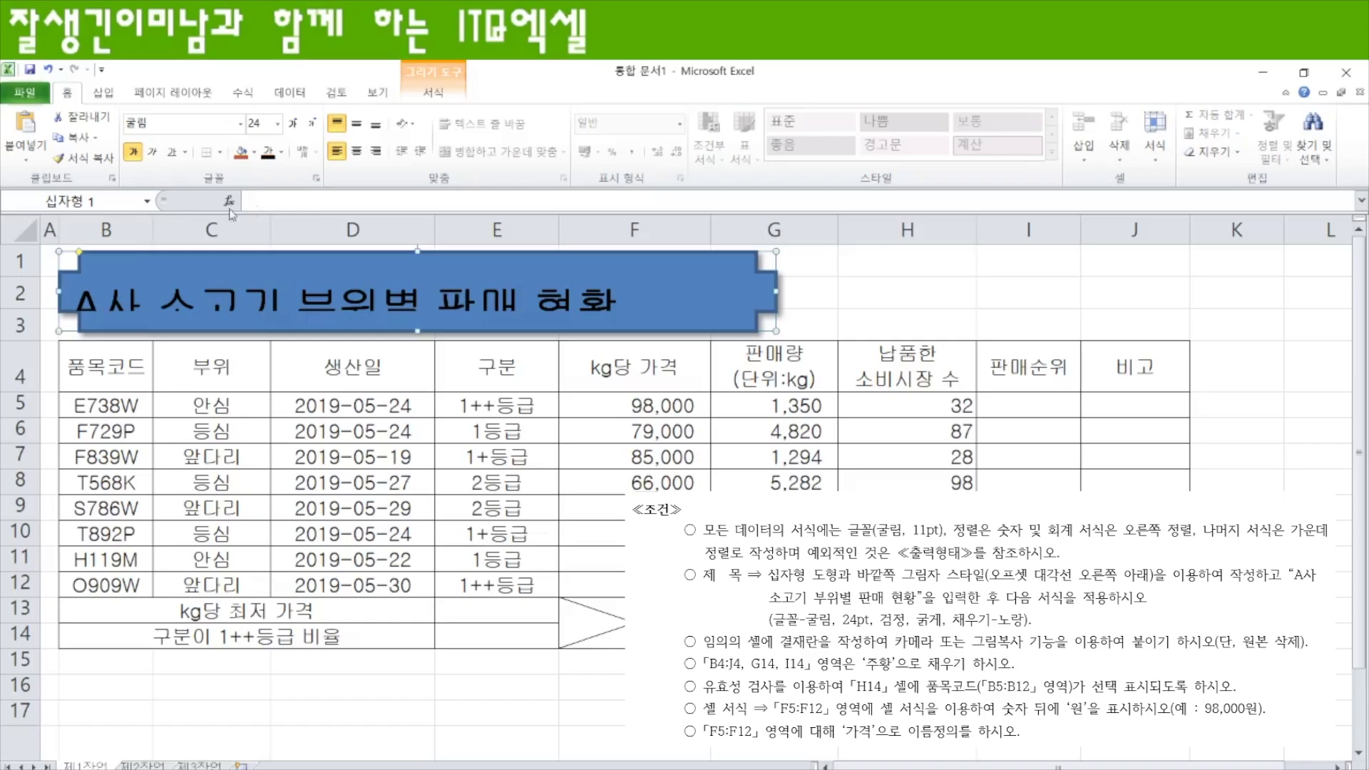
# Step: Fill the title shape with yellow and center its text vertically and horizontally
pyautogui.click(254, 152)
pyautogui.click(163, 300)
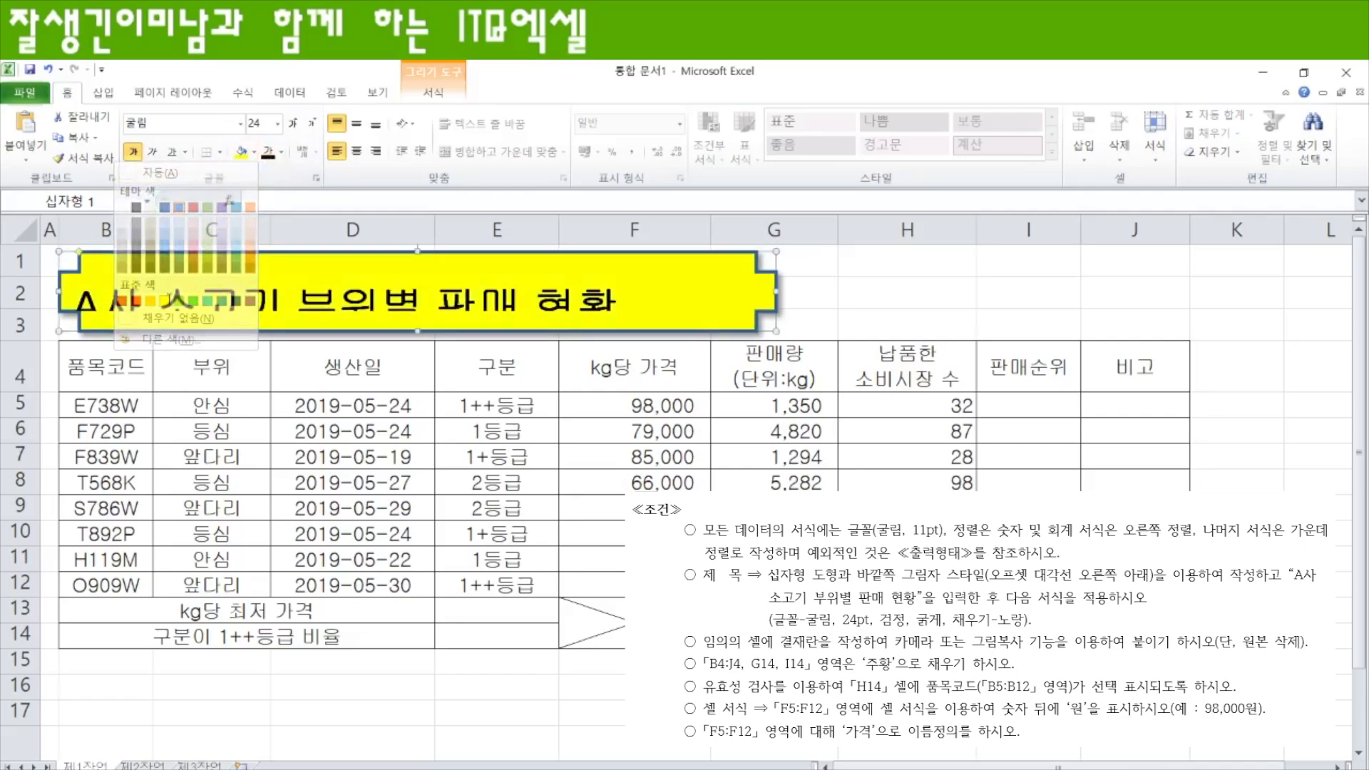
pyautogui.click(355, 123)
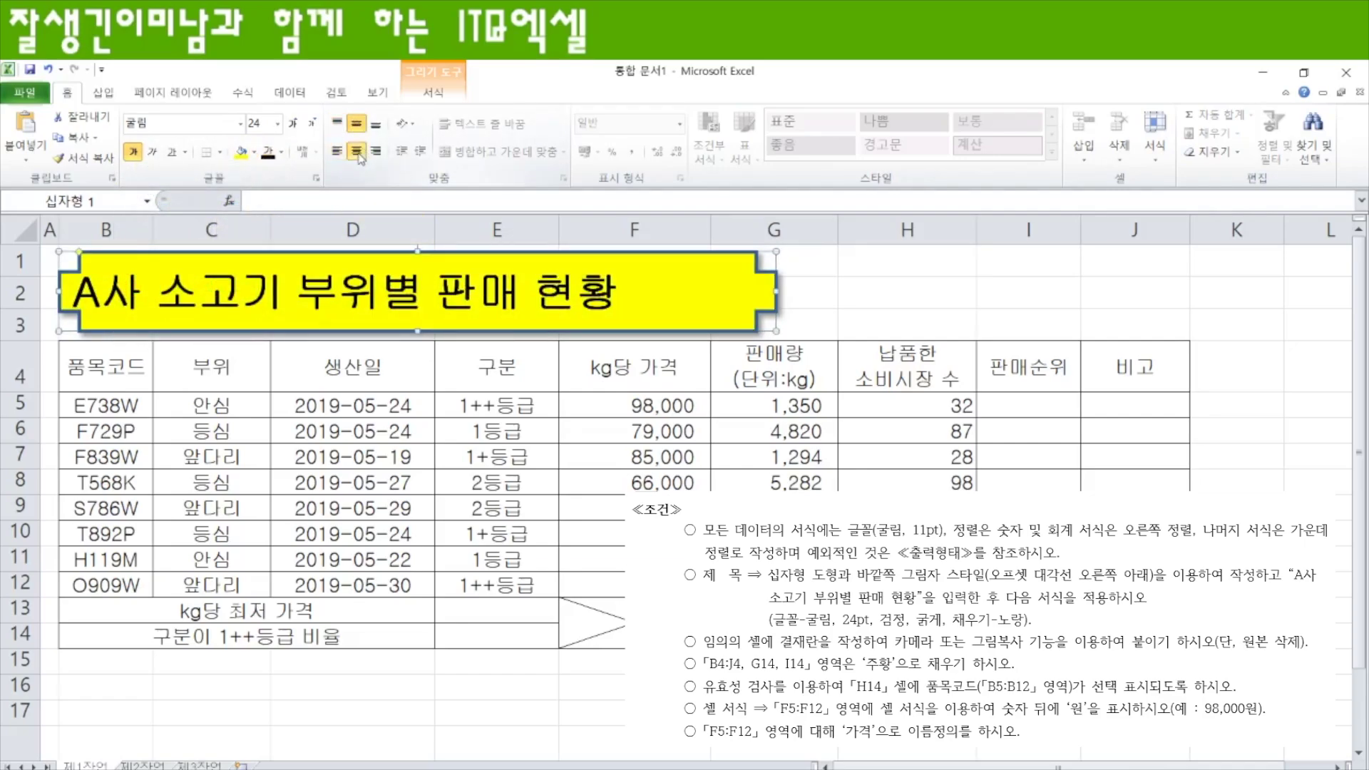
pyautogui.click(356, 151)
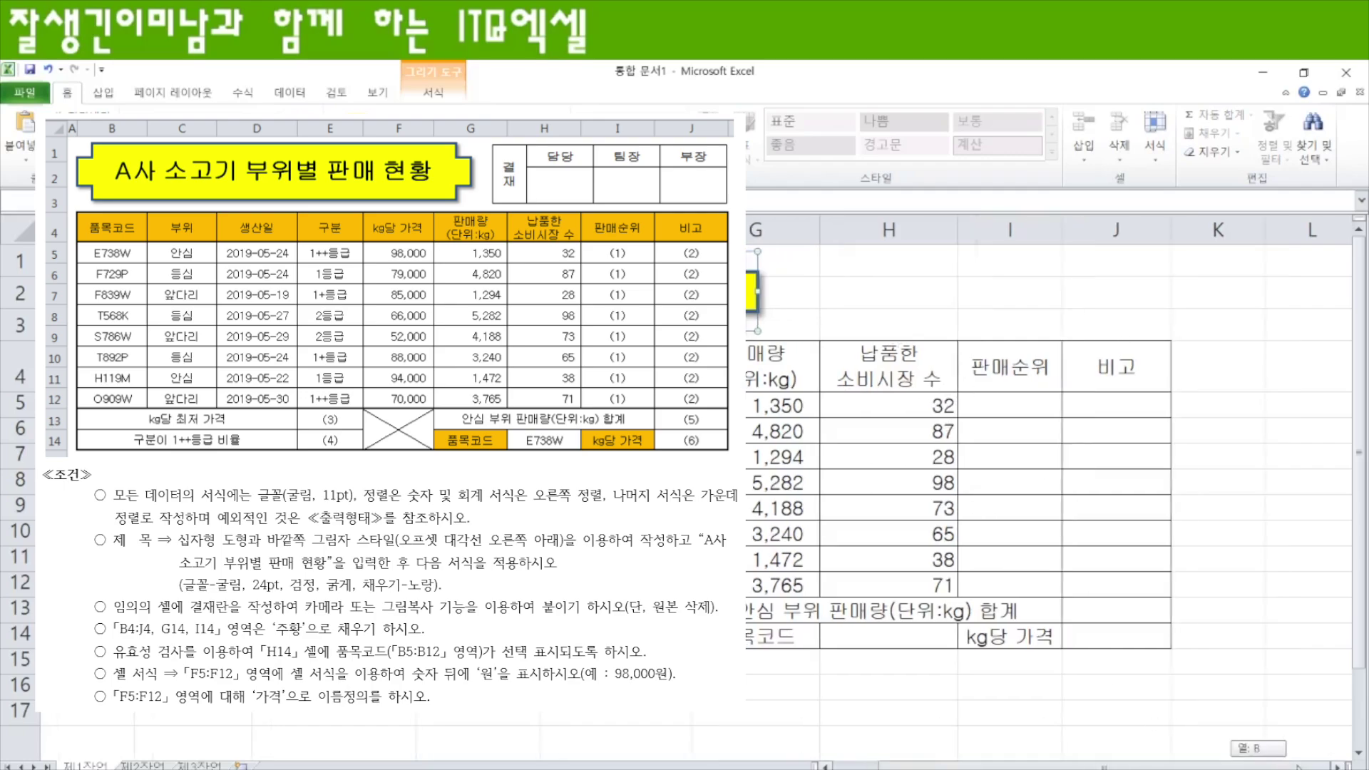
# Step: Enter the approval box labels 결재, 담당, 팀장 and 부장 in cells L16 to O16
pyautogui.hscroll(1, 1055, 471)
pyautogui.scroll(-1, 1055, 471)
pyautogui.hscroll(4, 959, 619)
pyautogui.click(827, 626)
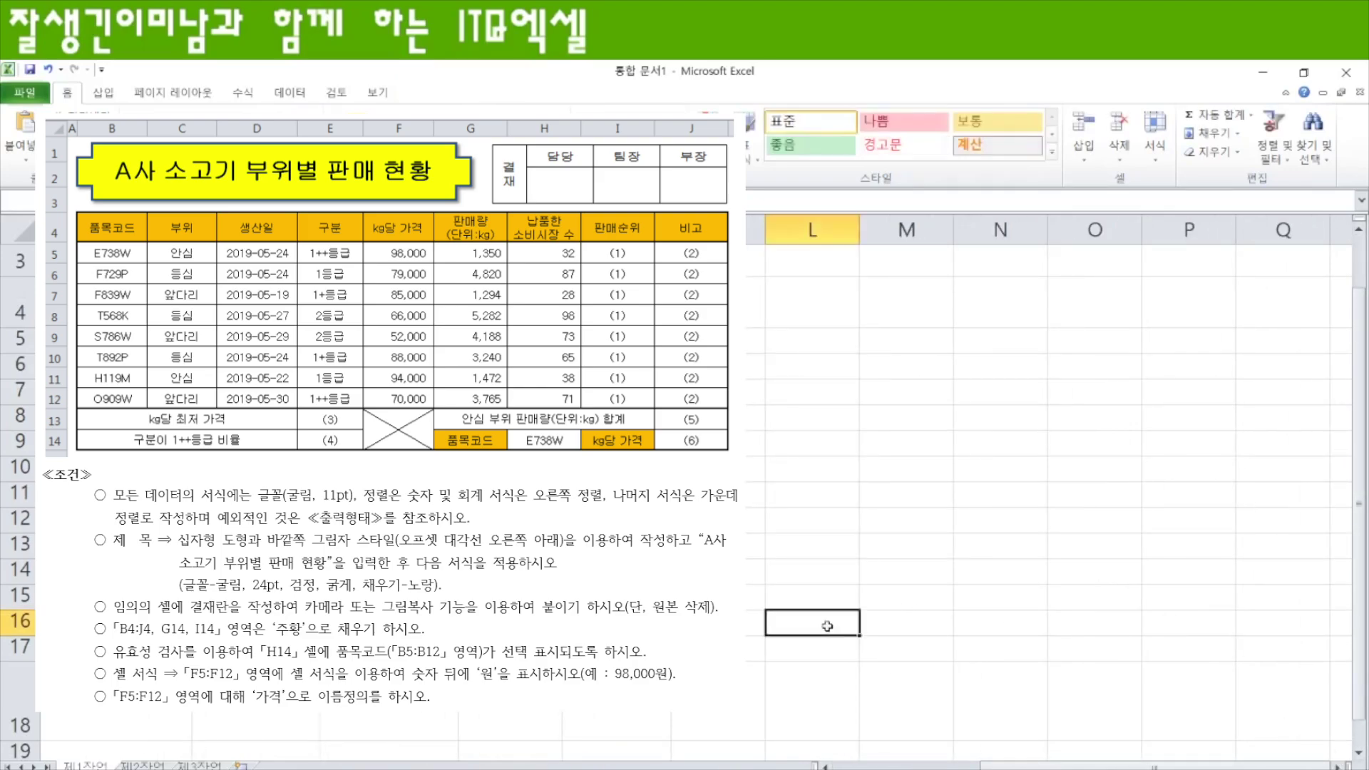
pyautogui.write('결재')
pyautogui.press('Tab')
pyautogui.write('담당')
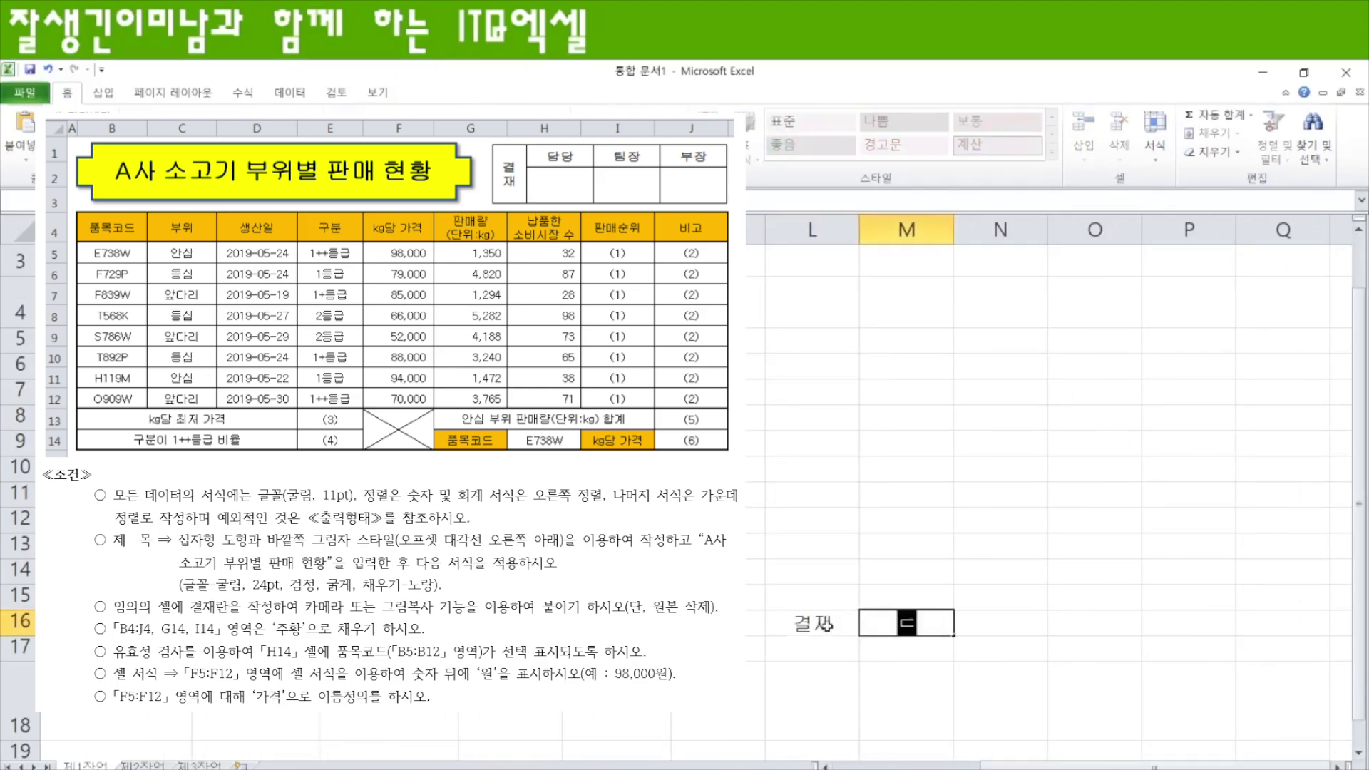
pyautogui.press('Tab')
pyautogui.write('팀장')
pyautogui.press('Tab')
pyautogui.write('ㅈ')
pyautogui.press('BackSpace')
pyautogui.write('부장')
pyautogui.press('Return')
# Step: Apply all borders to L16:O17 and make row 17 taller for the signature space
pyautogui.moveTo(823, 622); pyautogui.dragTo(1098, 649)
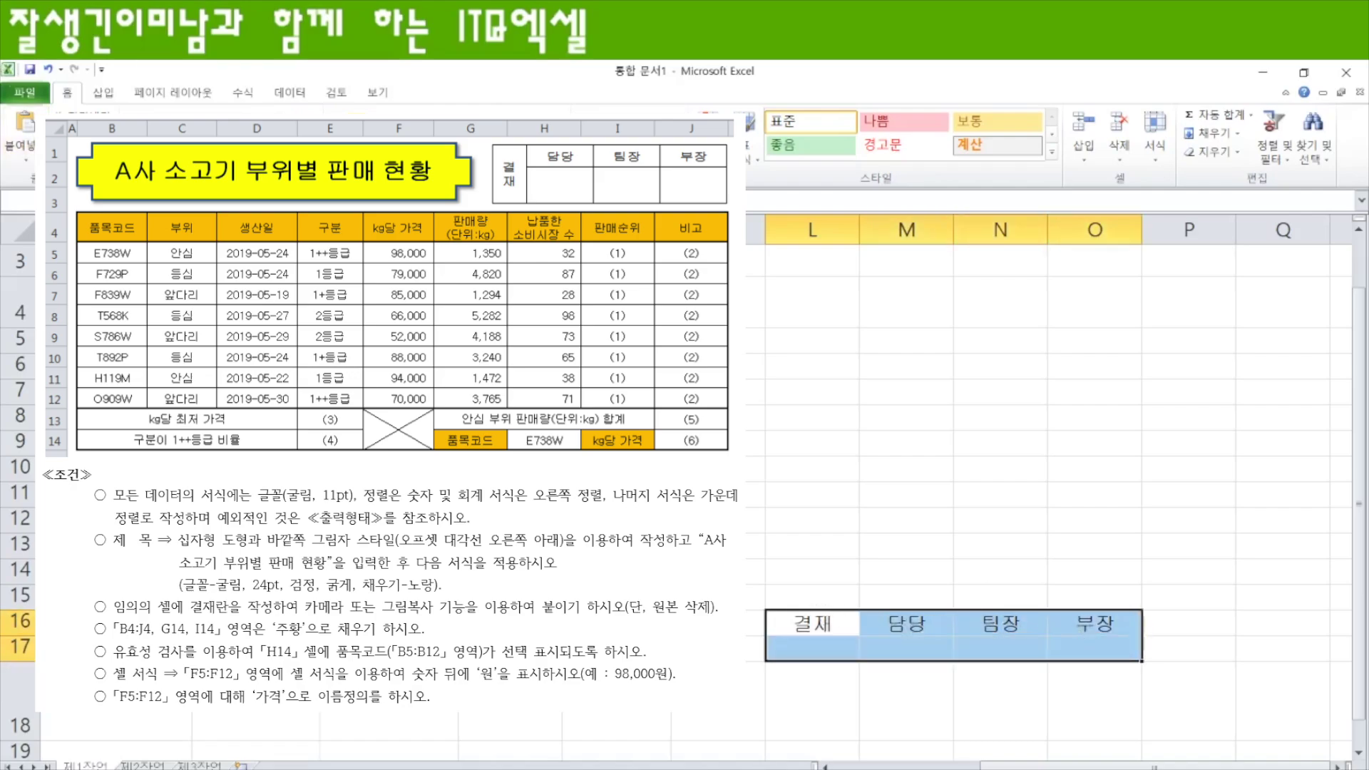
pyautogui.hotkey('alt', 'h')
pyautogui.press('b')
pyautogui.press('a')
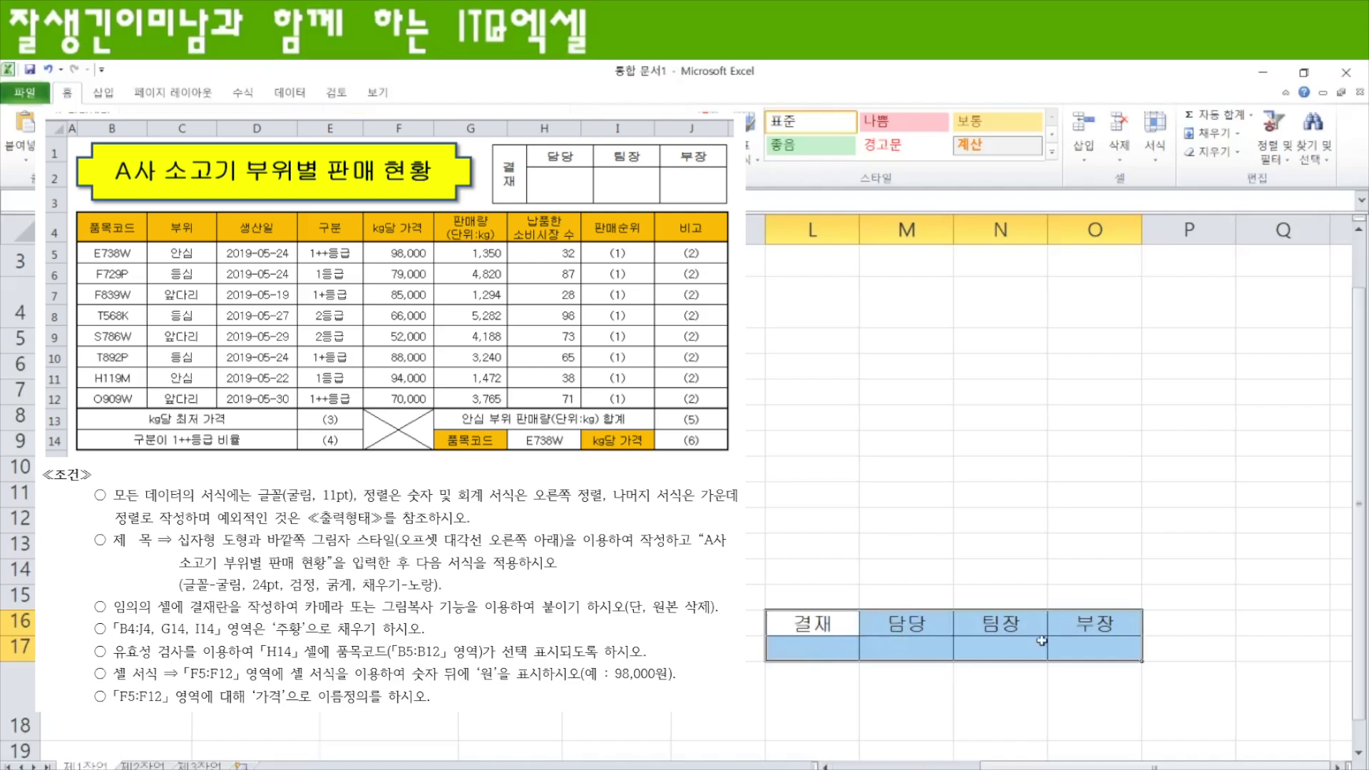
pyautogui.moveTo(25, 660); pyautogui.dragTo(28, 711)
# Step: Merge and center the 결재 cells L16:L17
pyautogui.moveTo(806, 622); pyautogui.dragTo(813, 659)
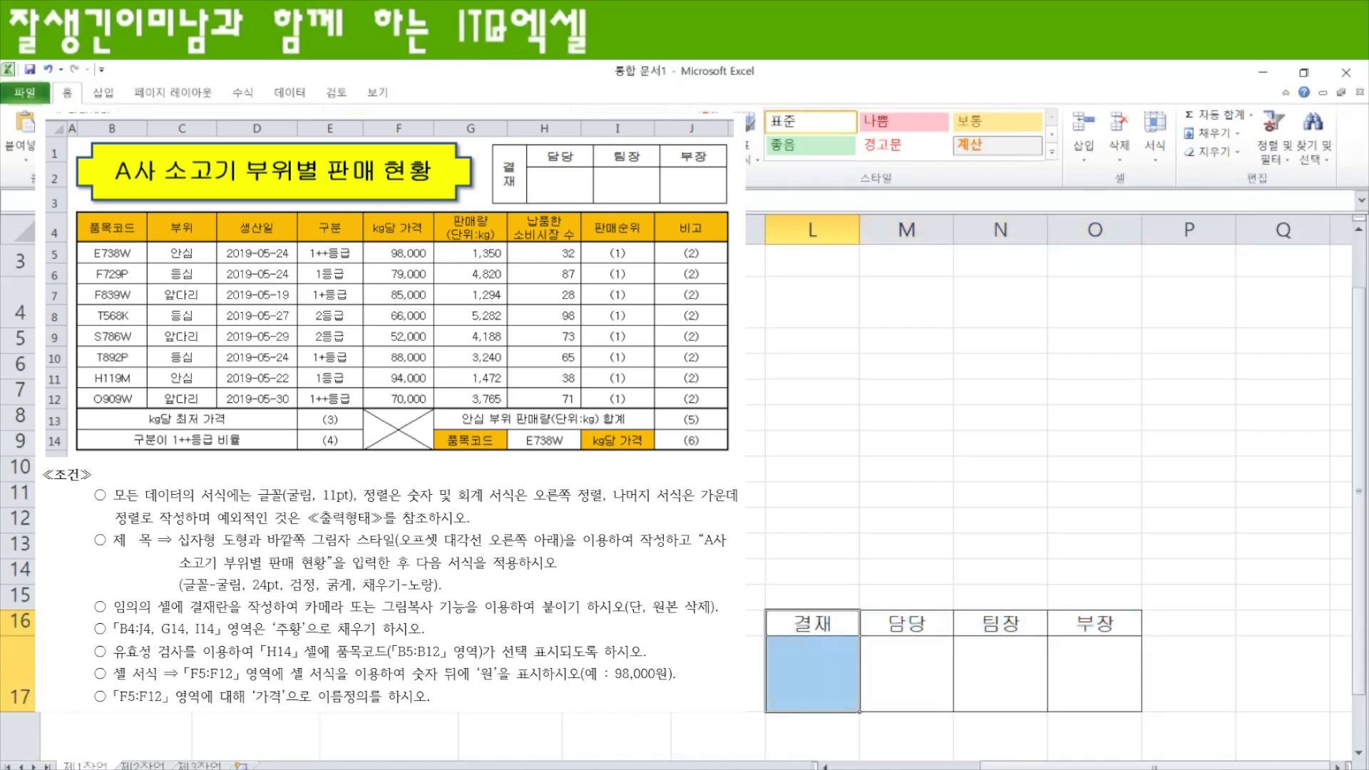
pyautogui.hotkey('alt', 'h')
pyautogui.press('m')
pyautogui.press('c')
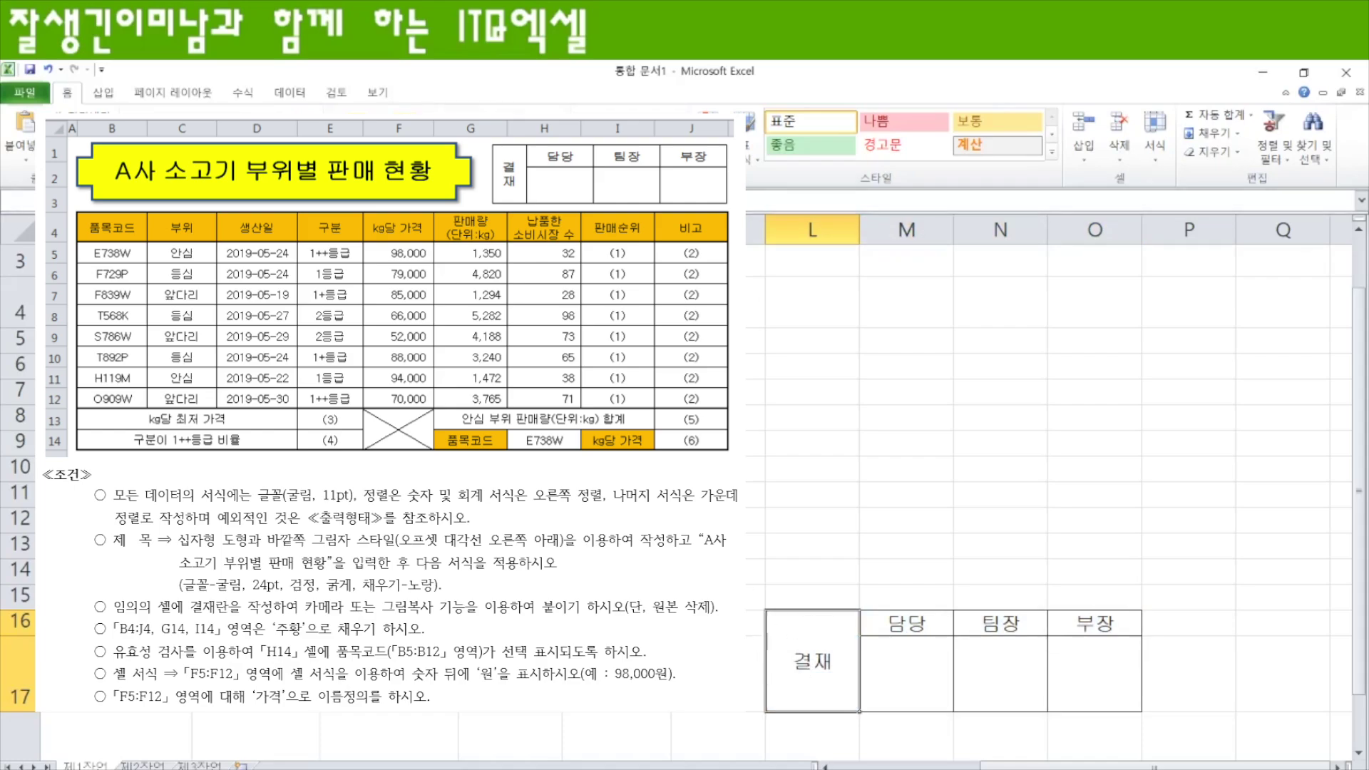
# Step: Set the 결재 cell to vertical text and tighten the approval box by narrowing column L and shortening row 17 slightly
pyautogui.hotkey('alt', 'h')
pyautogui.press('f')
pyautogui.press('q')
pyautogui.press('v')
pyautogui.moveTo(855, 230); pyautogui.dragTo(807, 231)
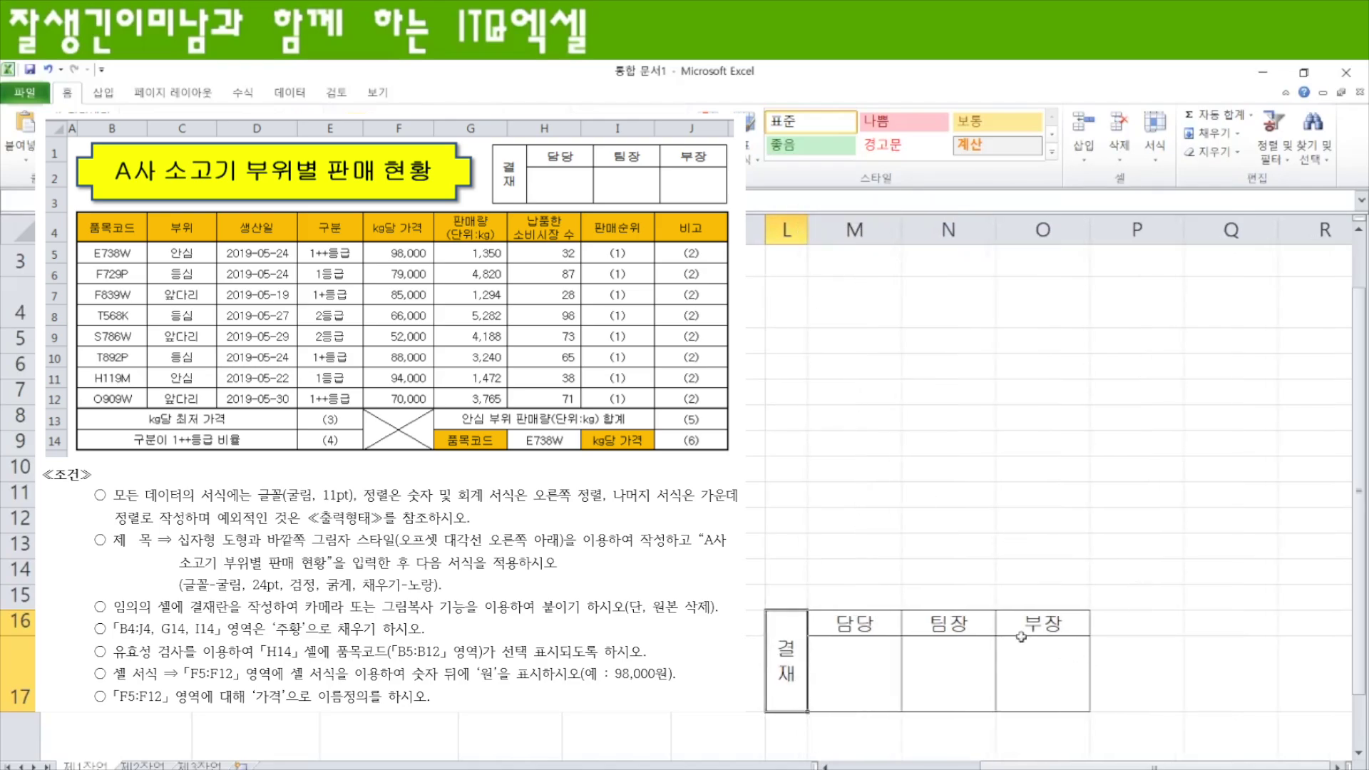
pyautogui.moveTo(21, 714); pyautogui.dragTo(21, 693)
# Step: Copy the approval box L16:O17 and paste it as a picture
pyautogui.moveTo(817, 626); pyautogui.dragTo(1064, 643)
pyautogui.hotkey('ctrl', 'c')
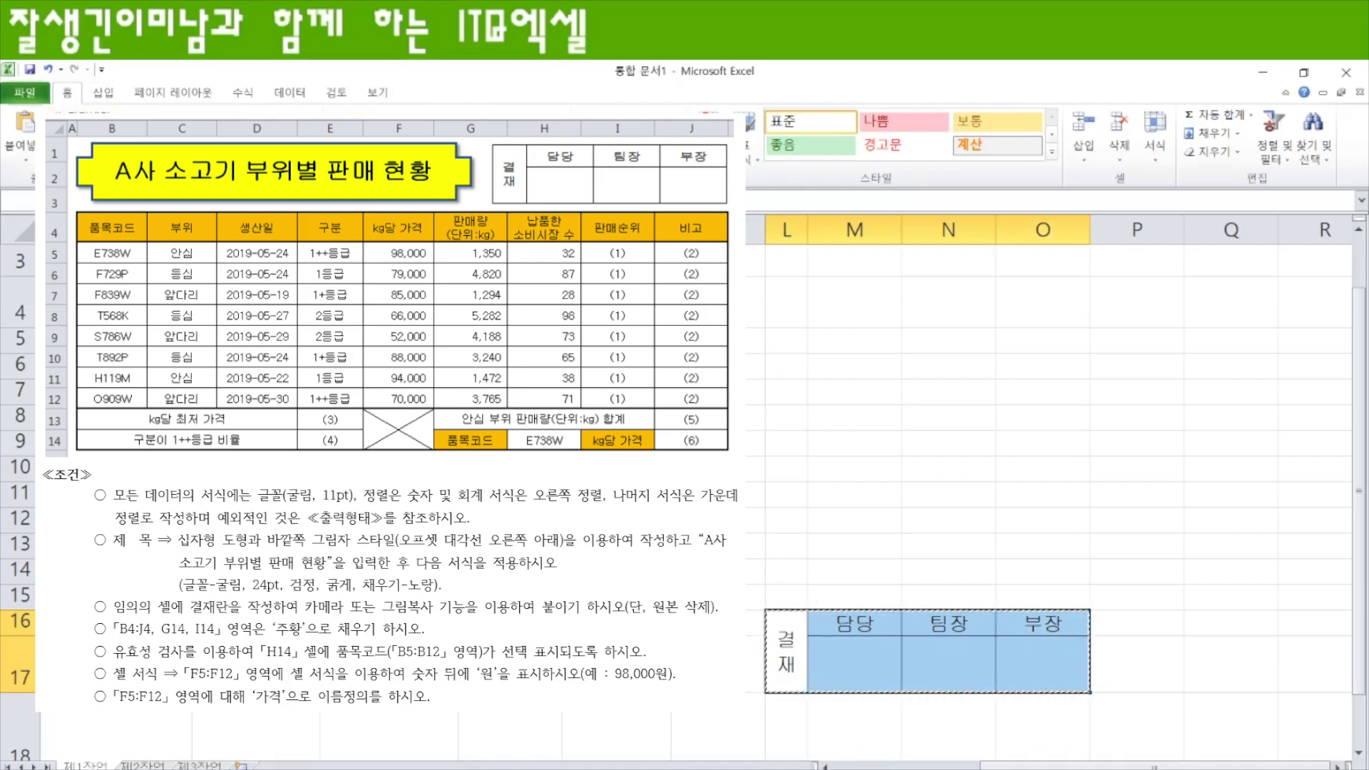
pyautogui.click(21, 160)
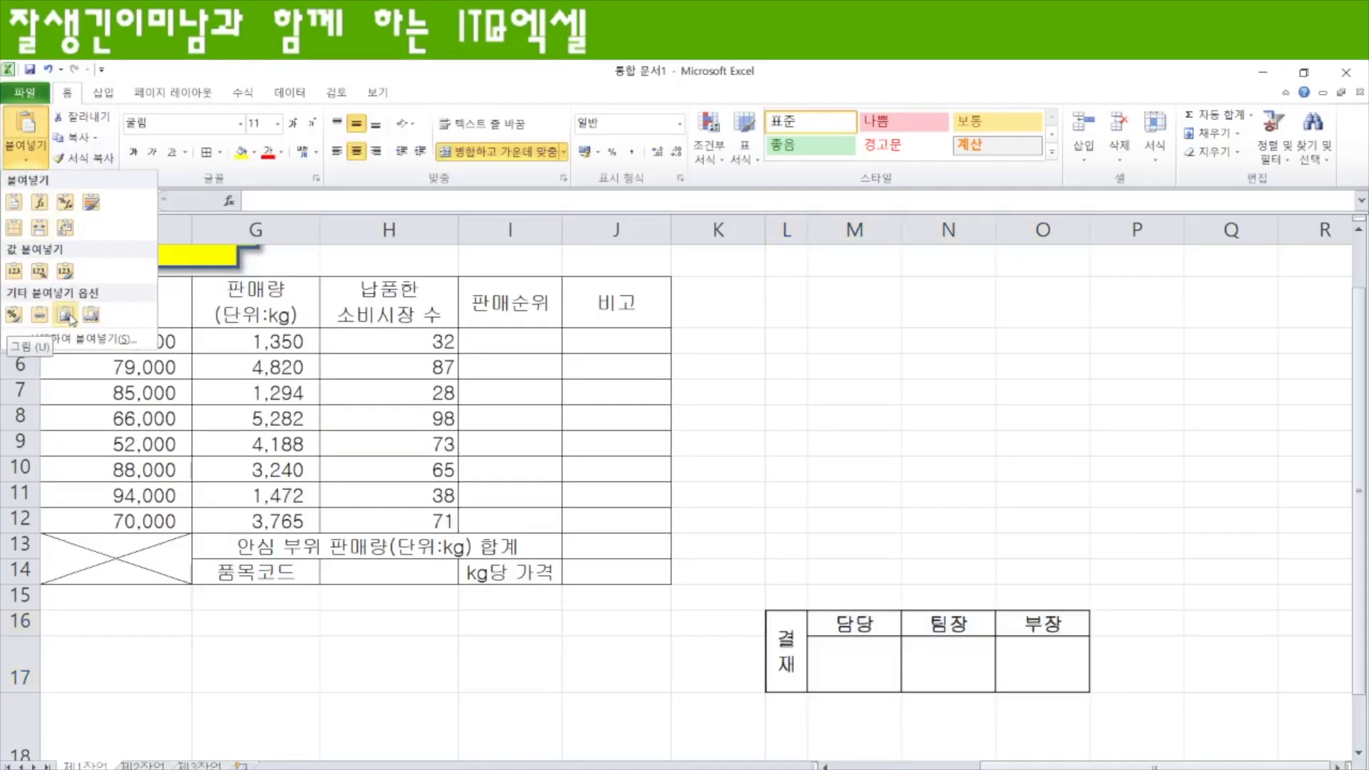
pyautogui.click(69, 318)
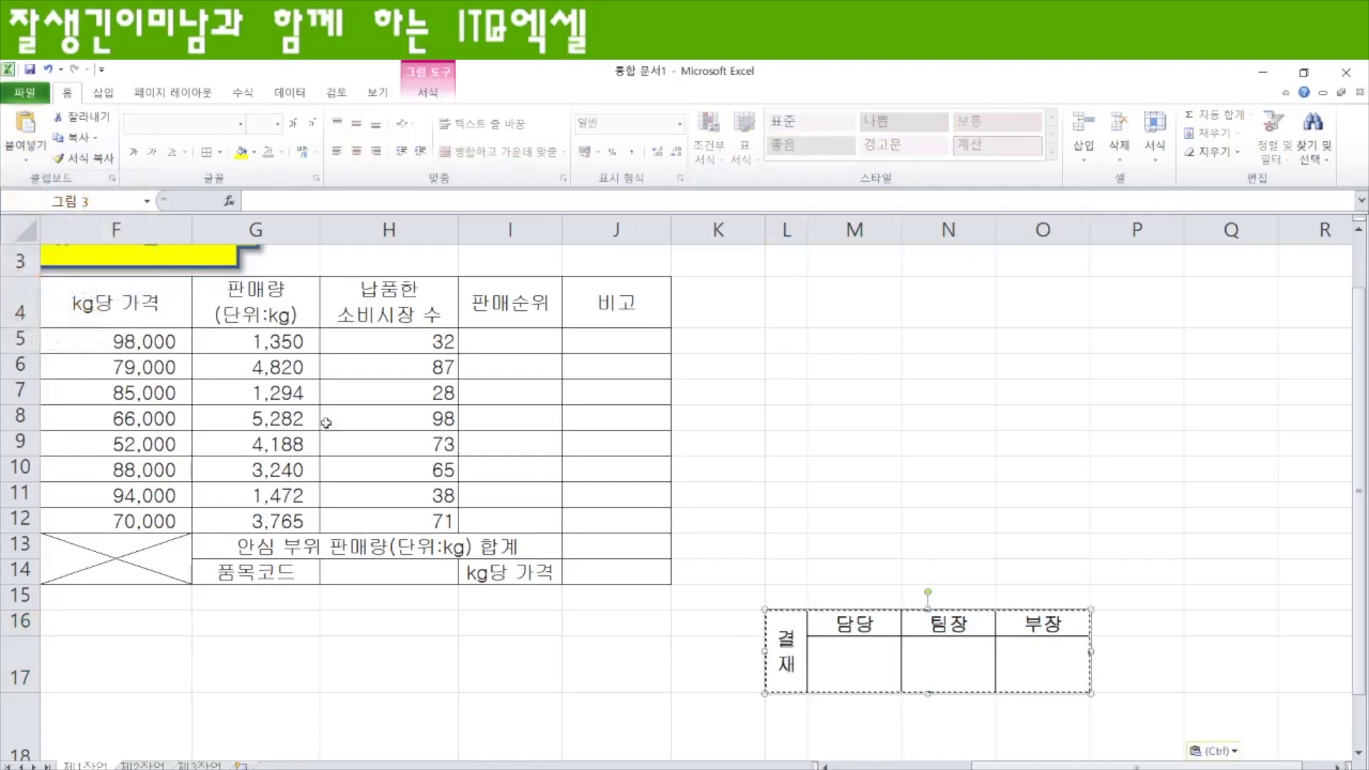
# Step: Place the approval box picture in rows 1 to 3 beside the title shape and widen it to the outer edge of column J
pyautogui.moveTo(893, 660); pyautogui.dragTo(913, 401)
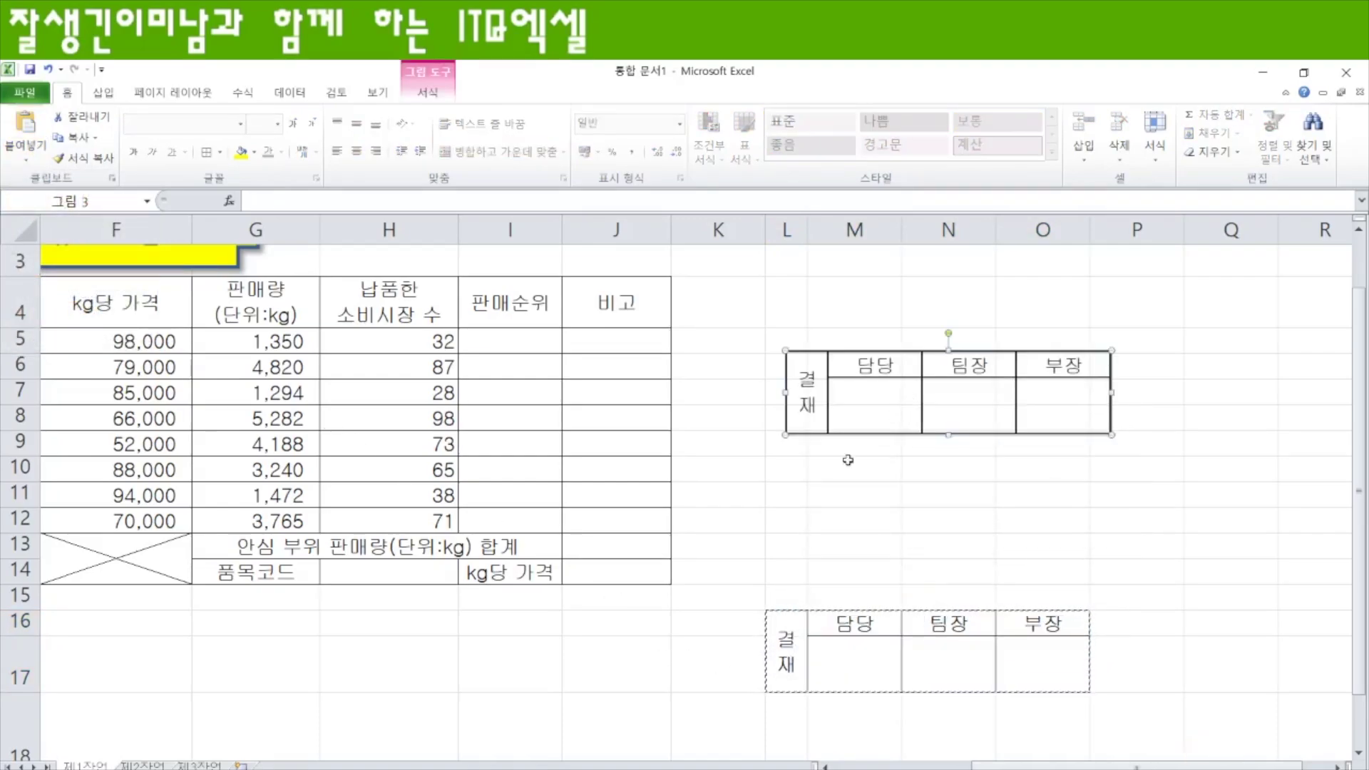
pyautogui.scroll(1, 848, 503)
pyautogui.moveTo(846, 501); pyautogui.dragTo(385, 305)
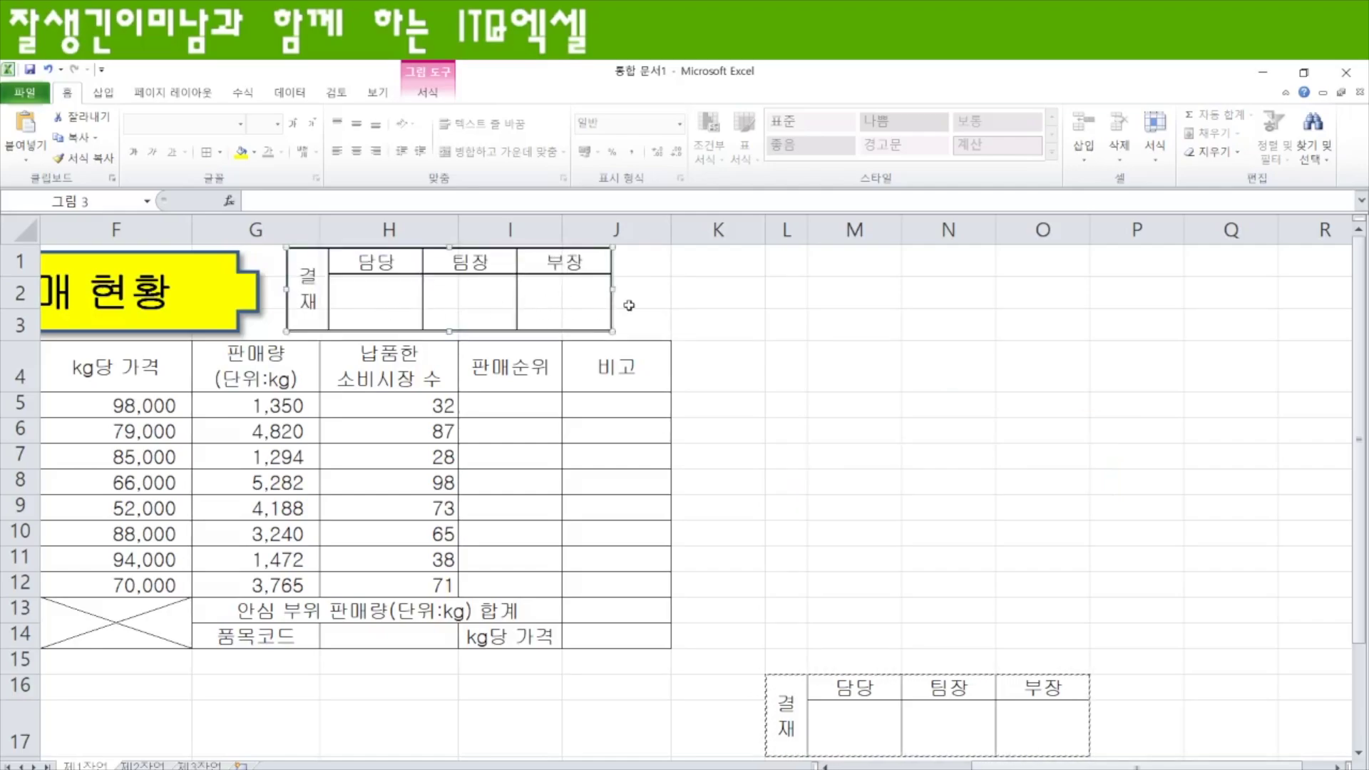
pyautogui.moveTo(611, 290); pyautogui.dragTo(678, 289)
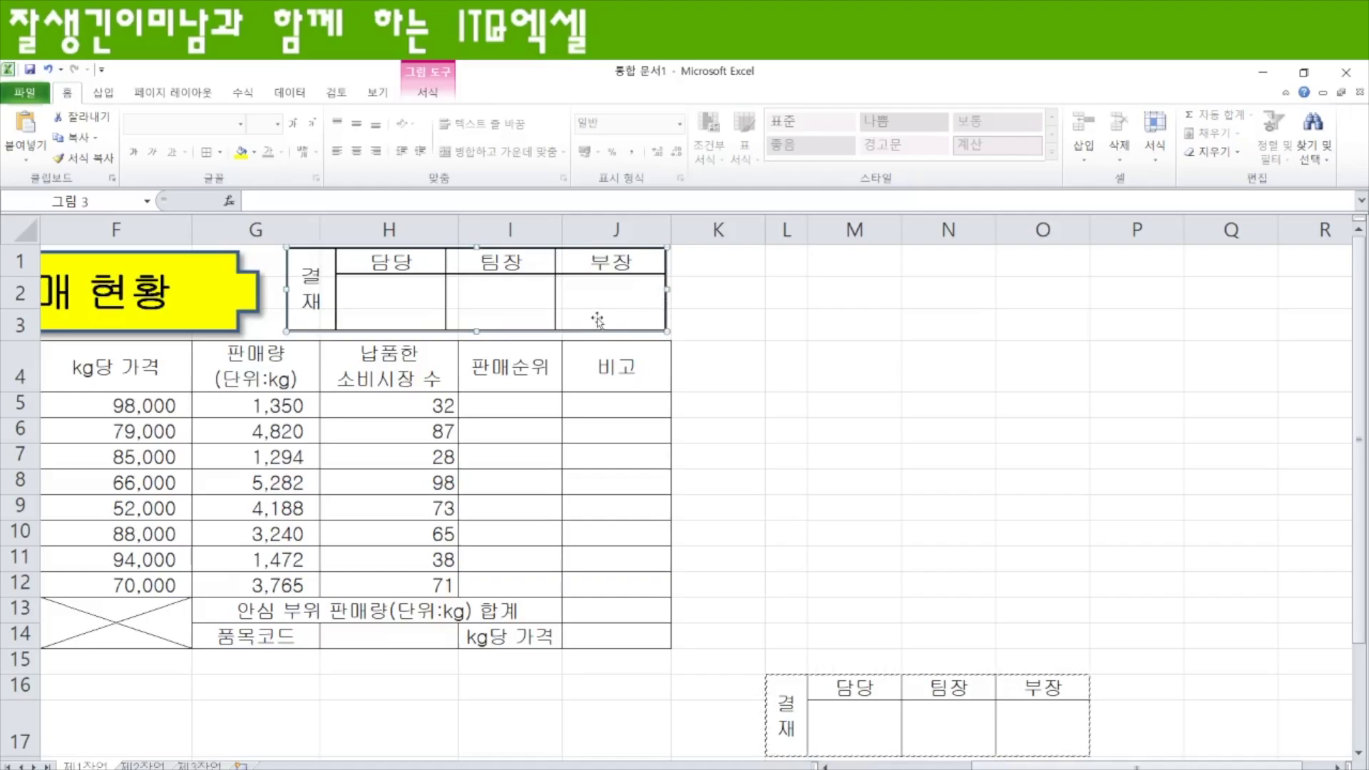
pyautogui.press('Down')
pyautogui.press('Right')
pyautogui.press('Right')
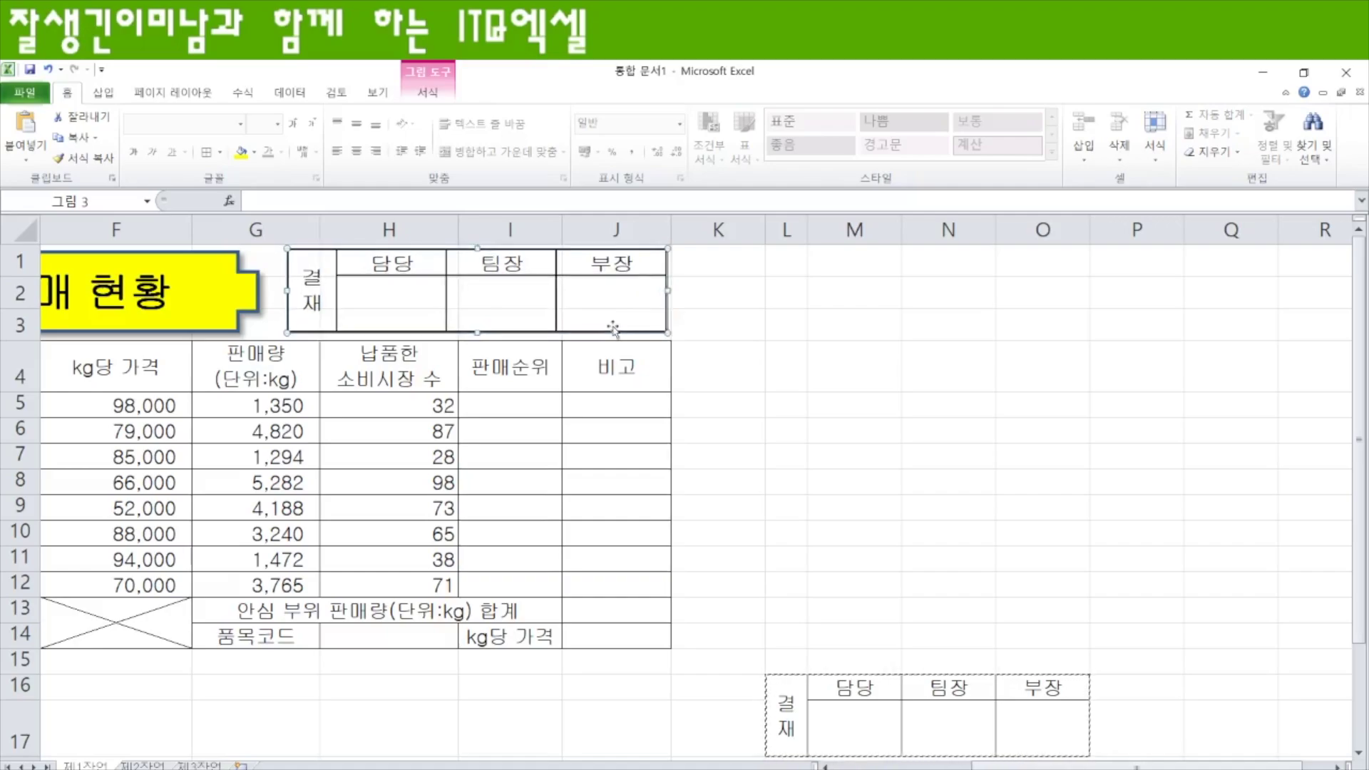
pyautogui.press('Right')
pyautogui.press('Right')
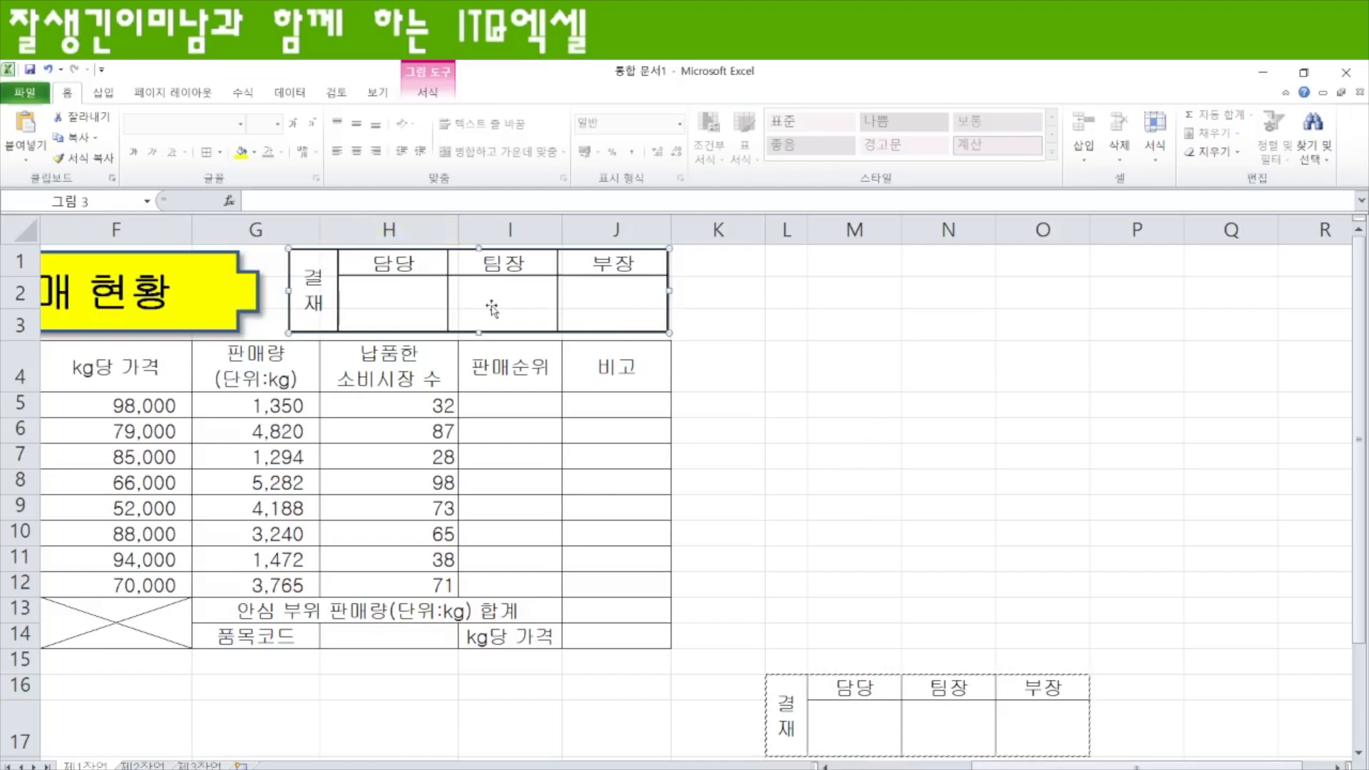
pyautogui.click(856, 430)
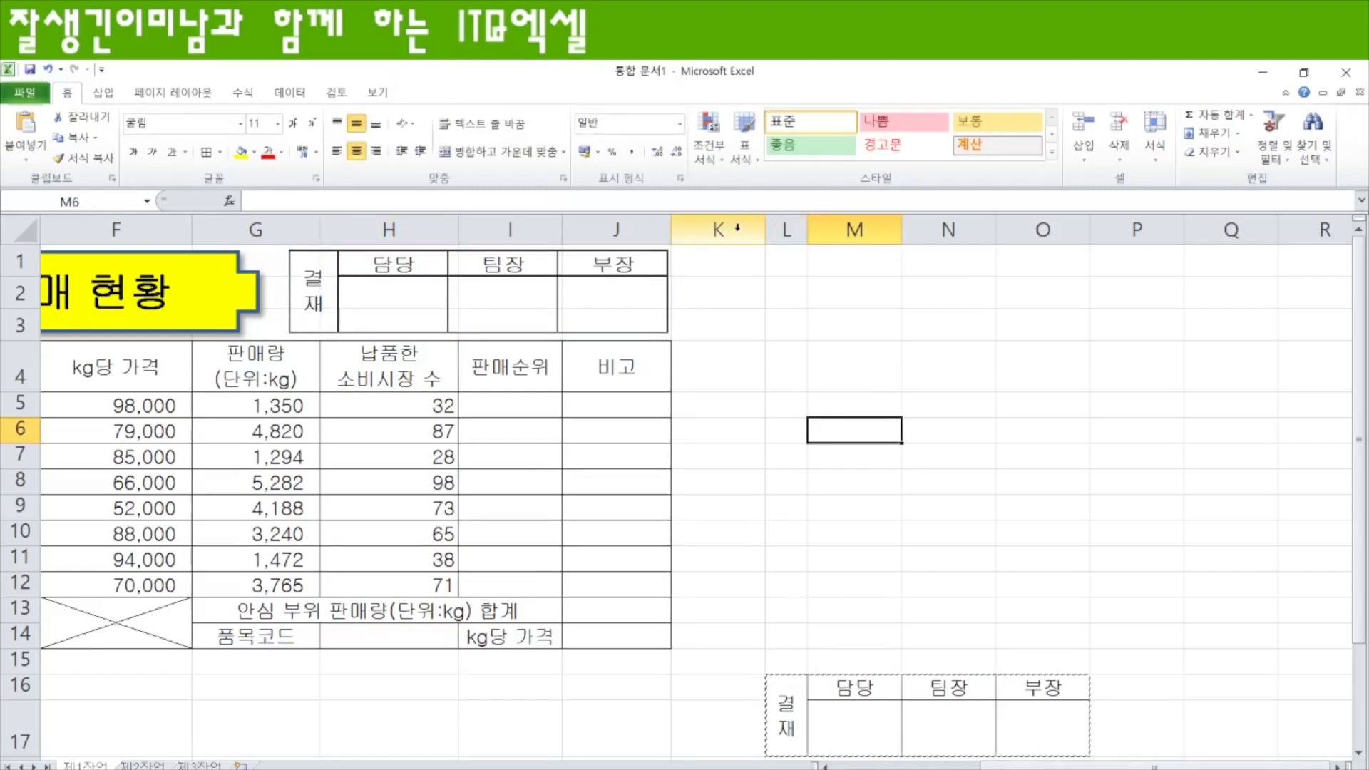
# Step: Delete columns L to Q to remove the original approval box cells
pyautogui.moveTo(789, 229); pyautogui.dragTo(1229, 229)
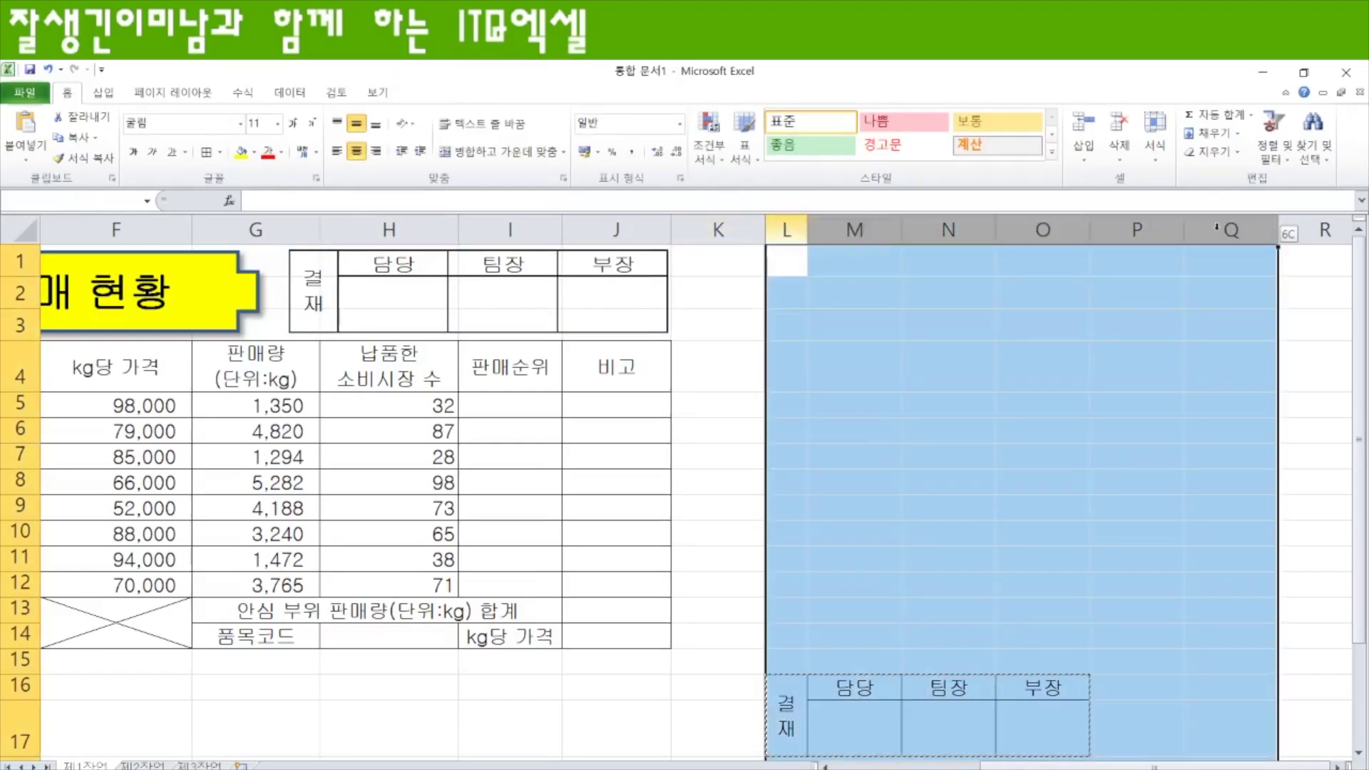
pyautogui.rightClick(970, 229)
pyautogui.click(855, 374)
pyautogui.click(803, 656)
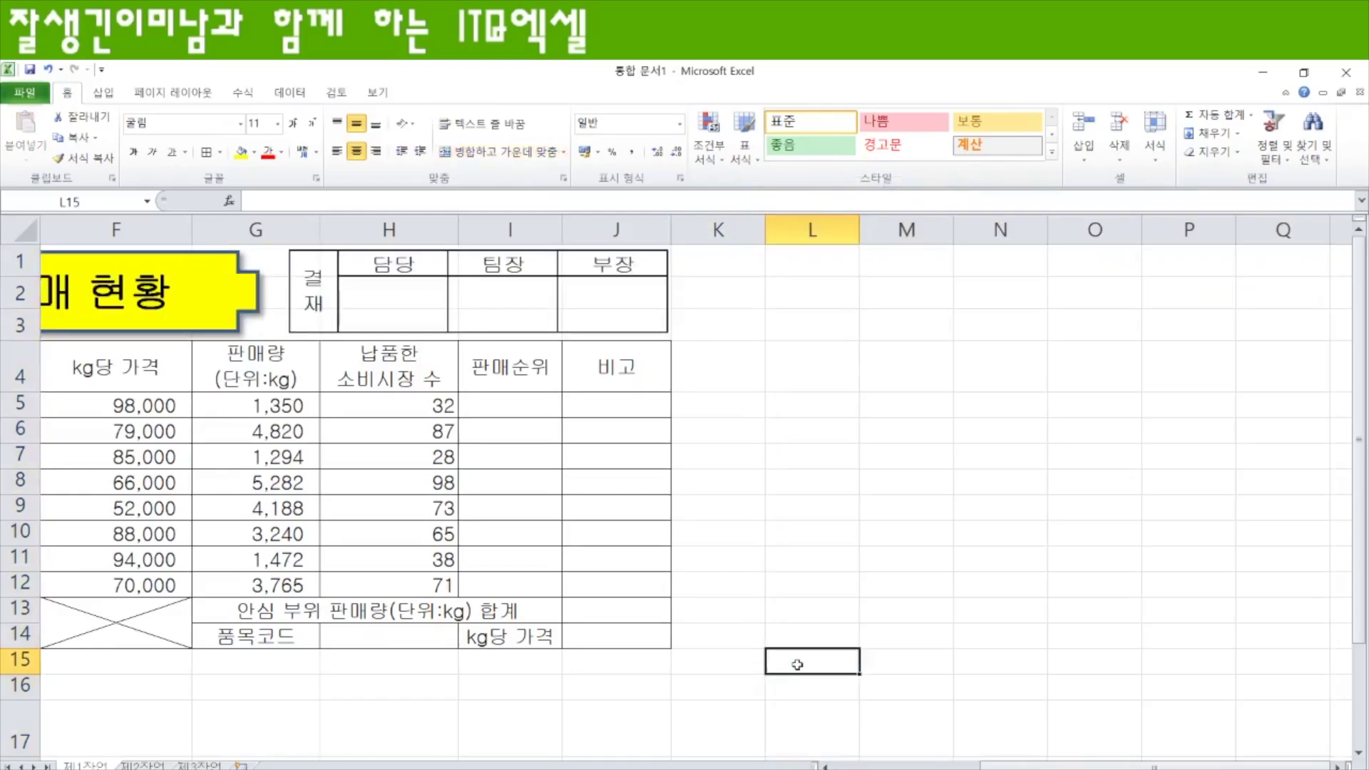
# Step: Fill the header cells B4:J4 together with G14 and I14 with the standard color 주황 (orange)
pyautogui.hscroll(-5, 490, 646)
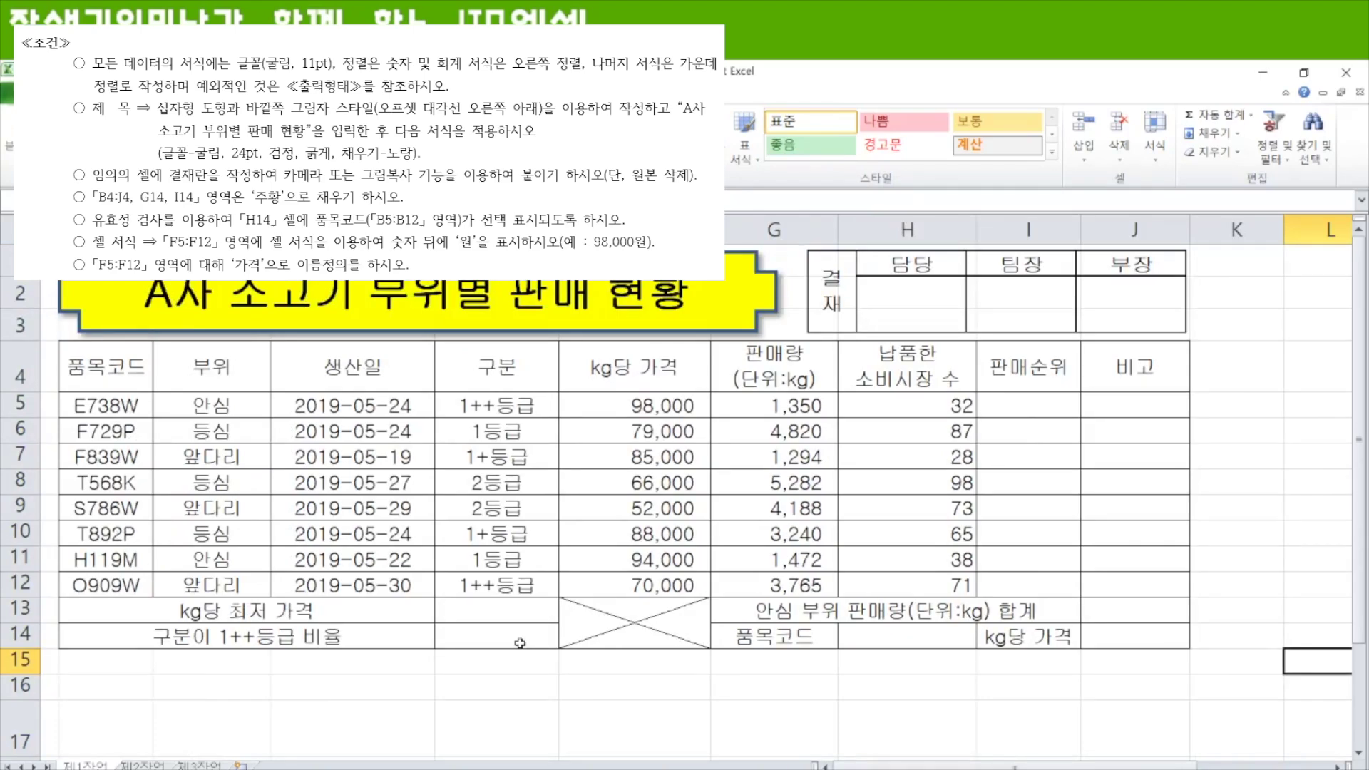
pyautogui.moveTo(93, 367); pyautogui.dragTo(1122, 369)
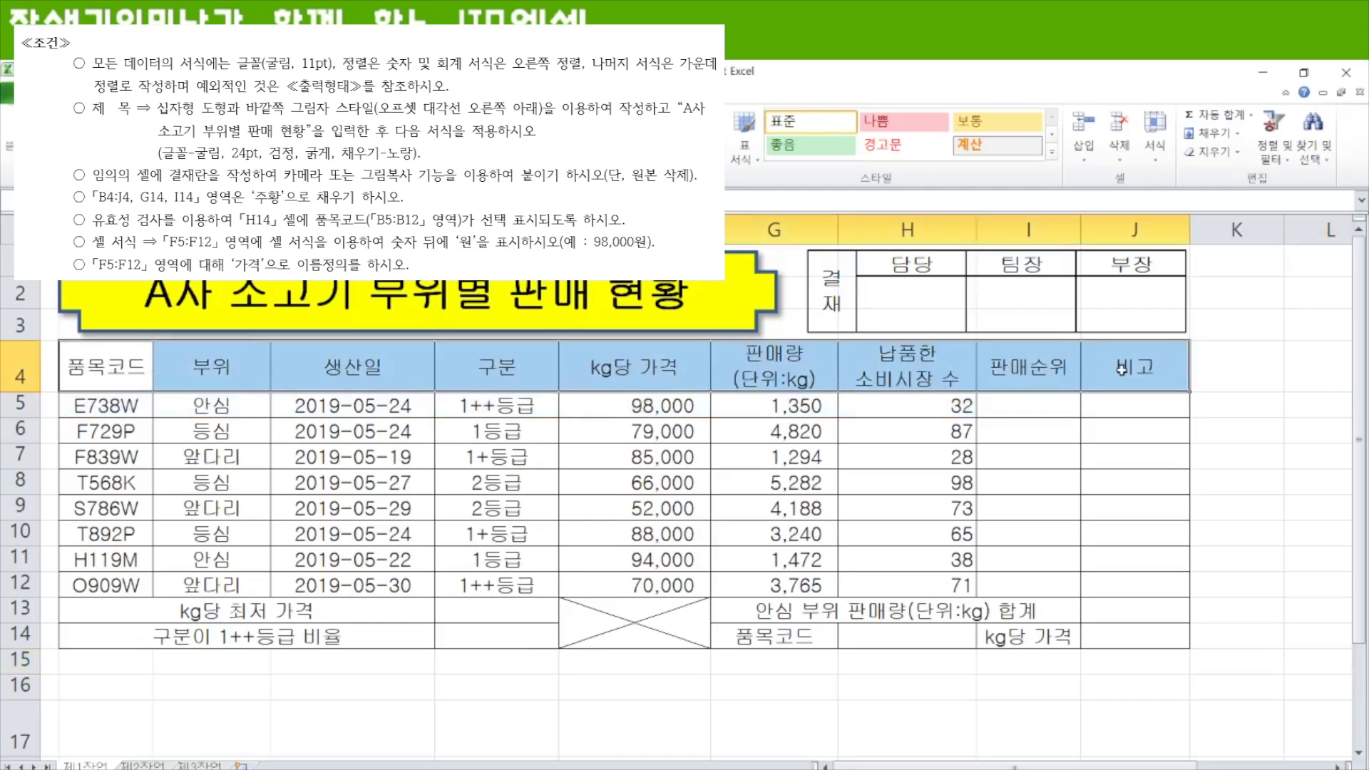
pyautogui.keyDown('ctrl'); pyautogui.click(796, 636); pyautogui.keyUp('ctrl')
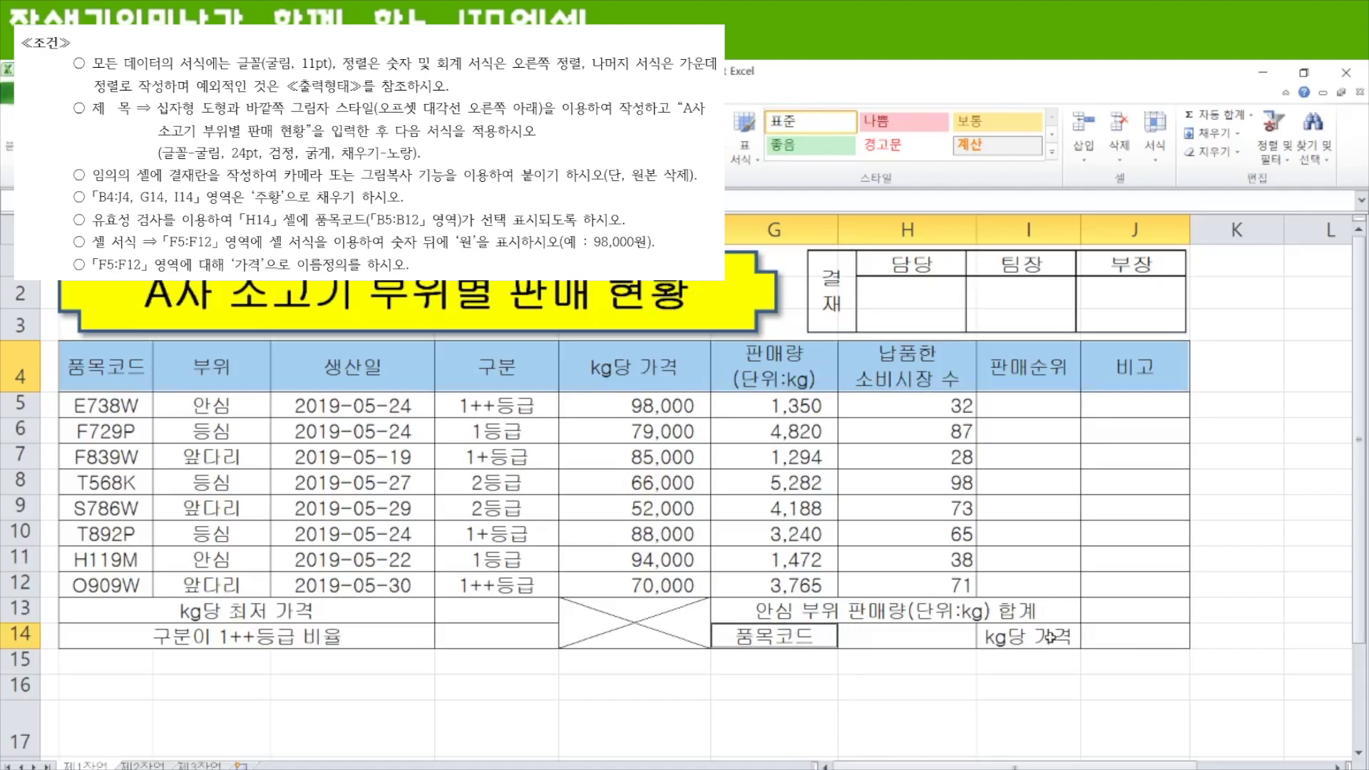
pyautogui.keyDown('ctrl'); pyautogui.click(1050, 636); pyautogui.keyUp('ctrl')
pyautogui.click(139, 146)
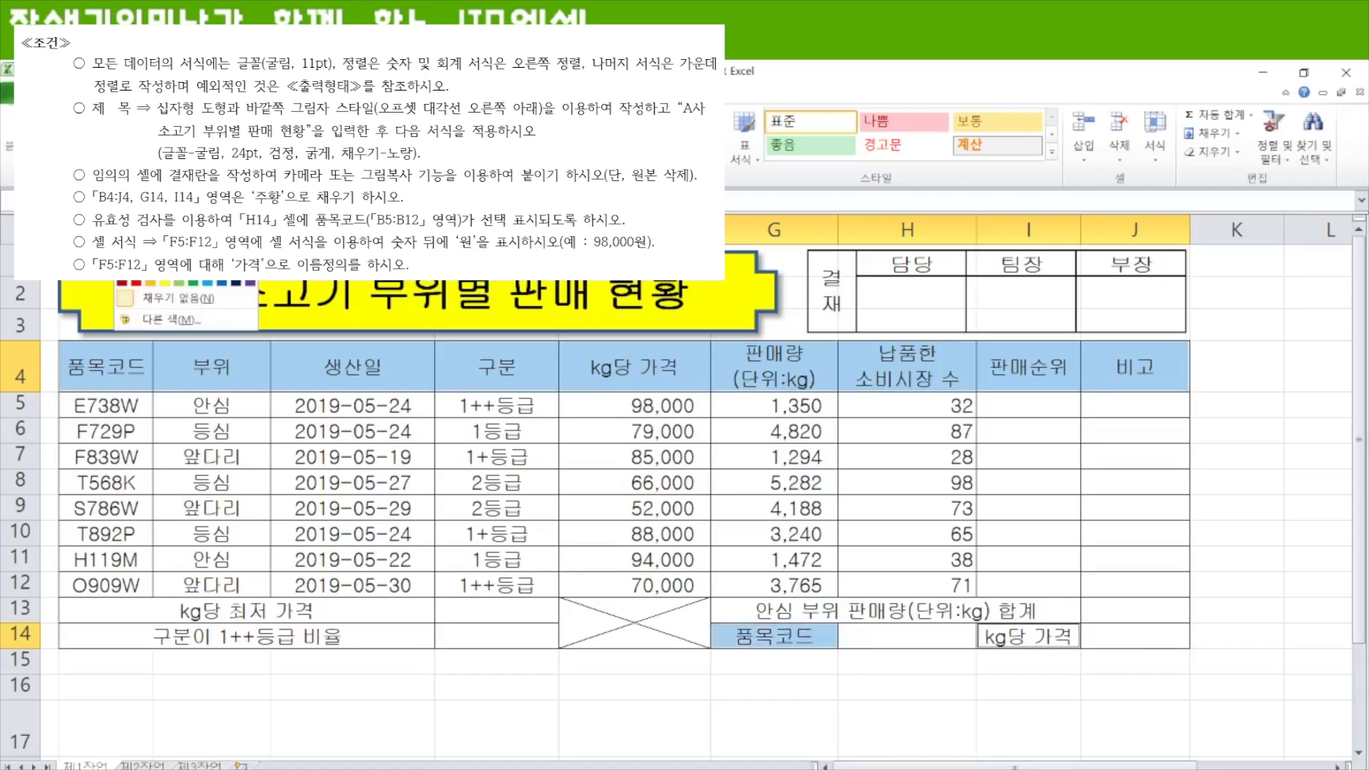
pyautogui.click(150, 283)
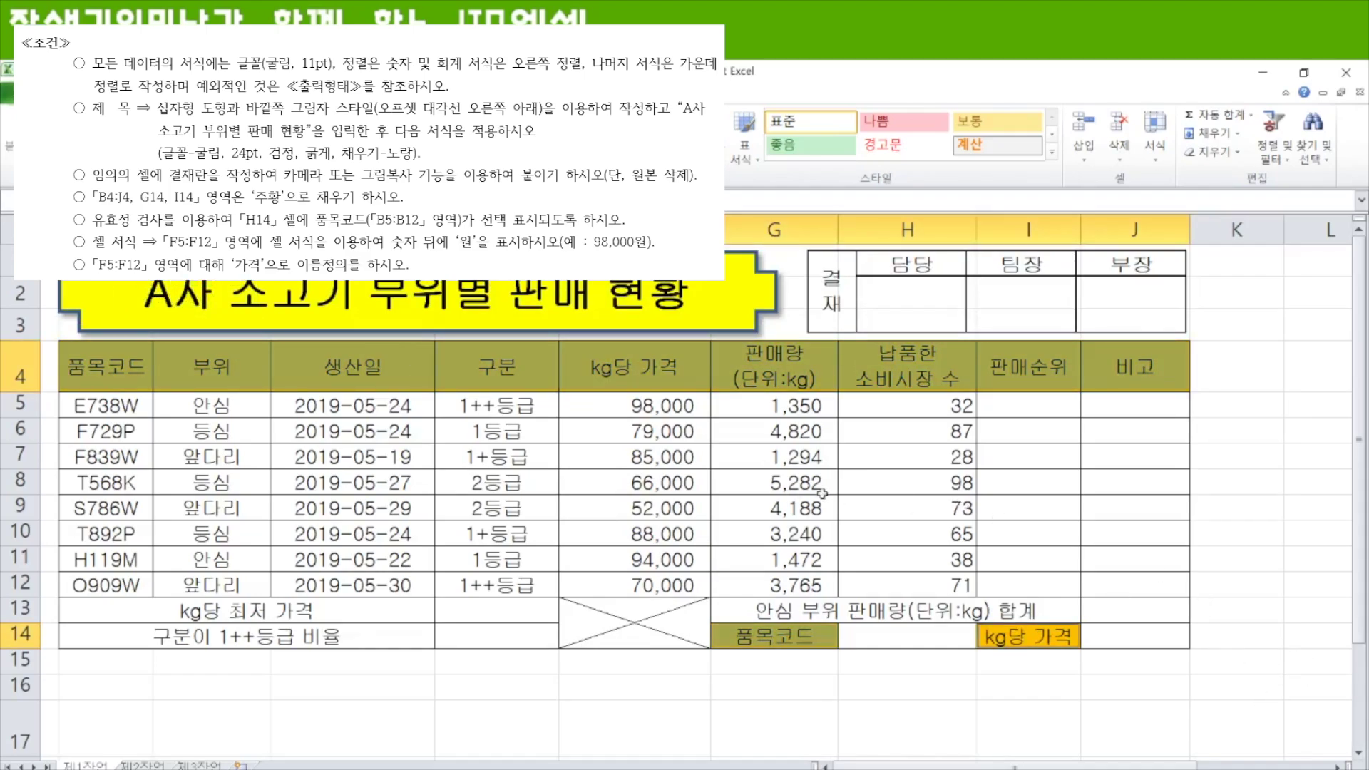
# Step: Add list-type data validation to H14 with source =$B$5:$B$12, and choose E738W from its dropdown
pyautogui.click(905, 634)
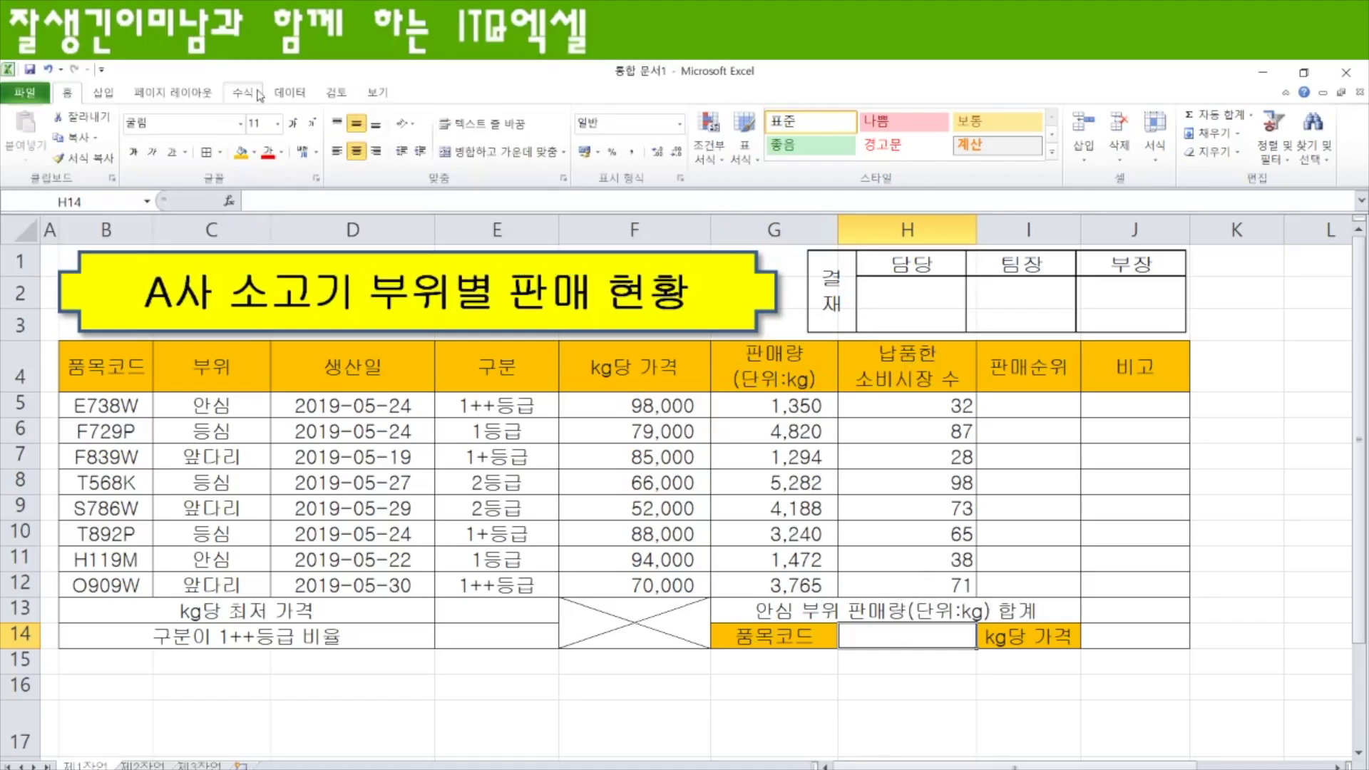
pyautogui.click(298, 92)
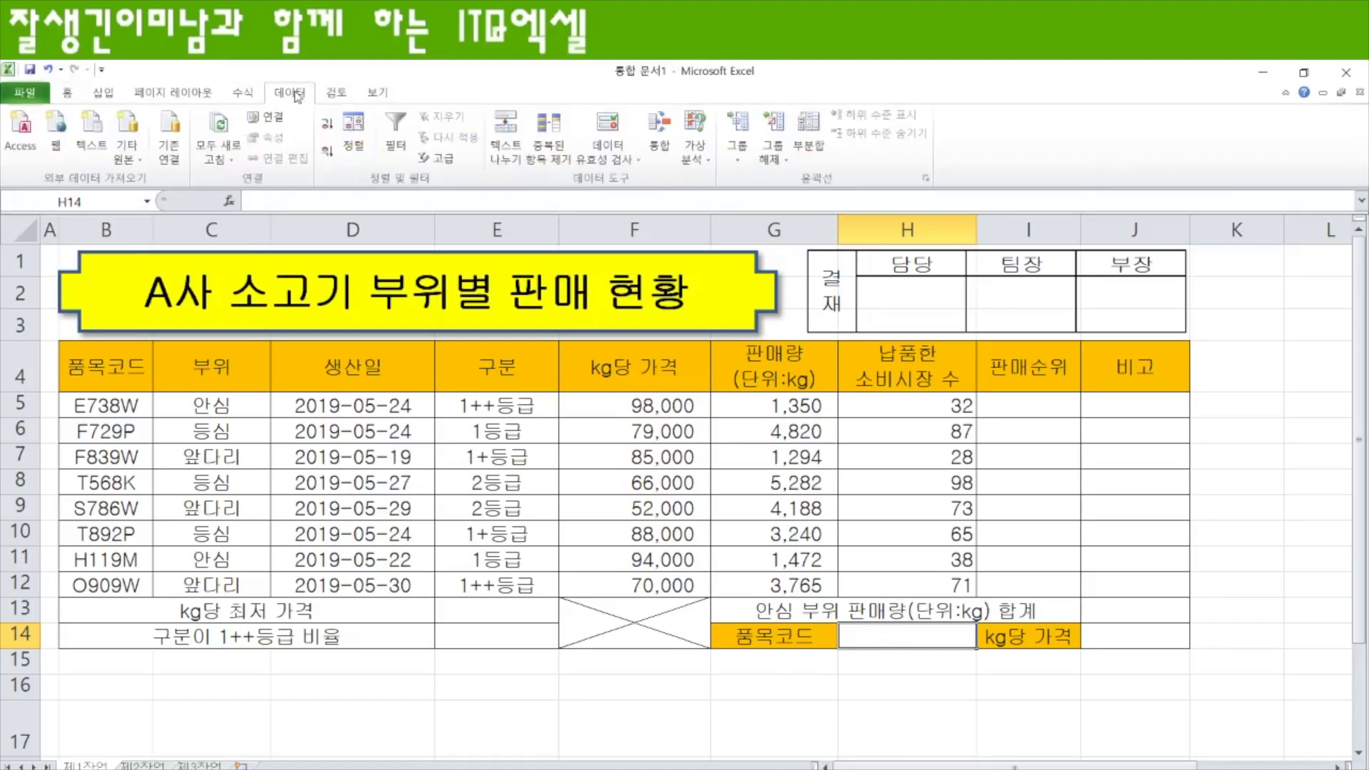
pyautogui.click(608, 159)
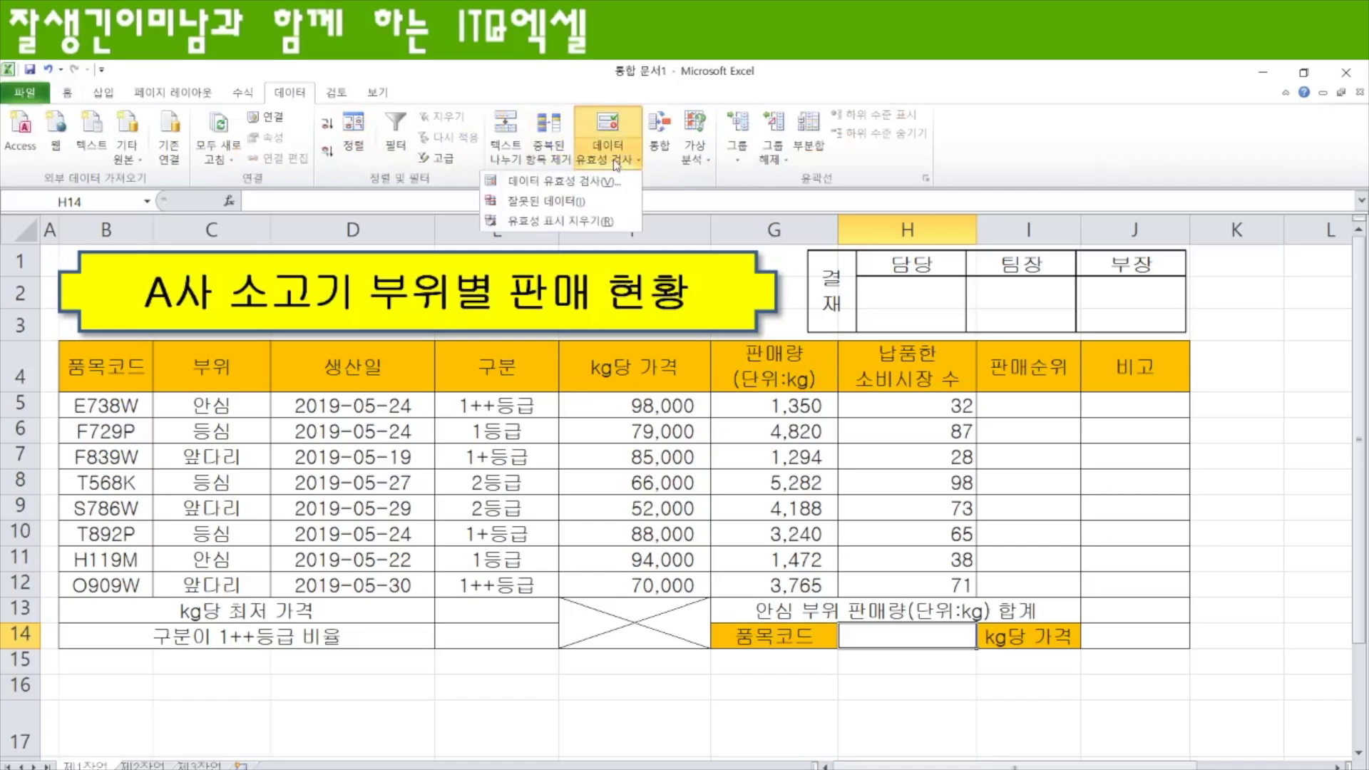
pyautogui.click(576, 183)
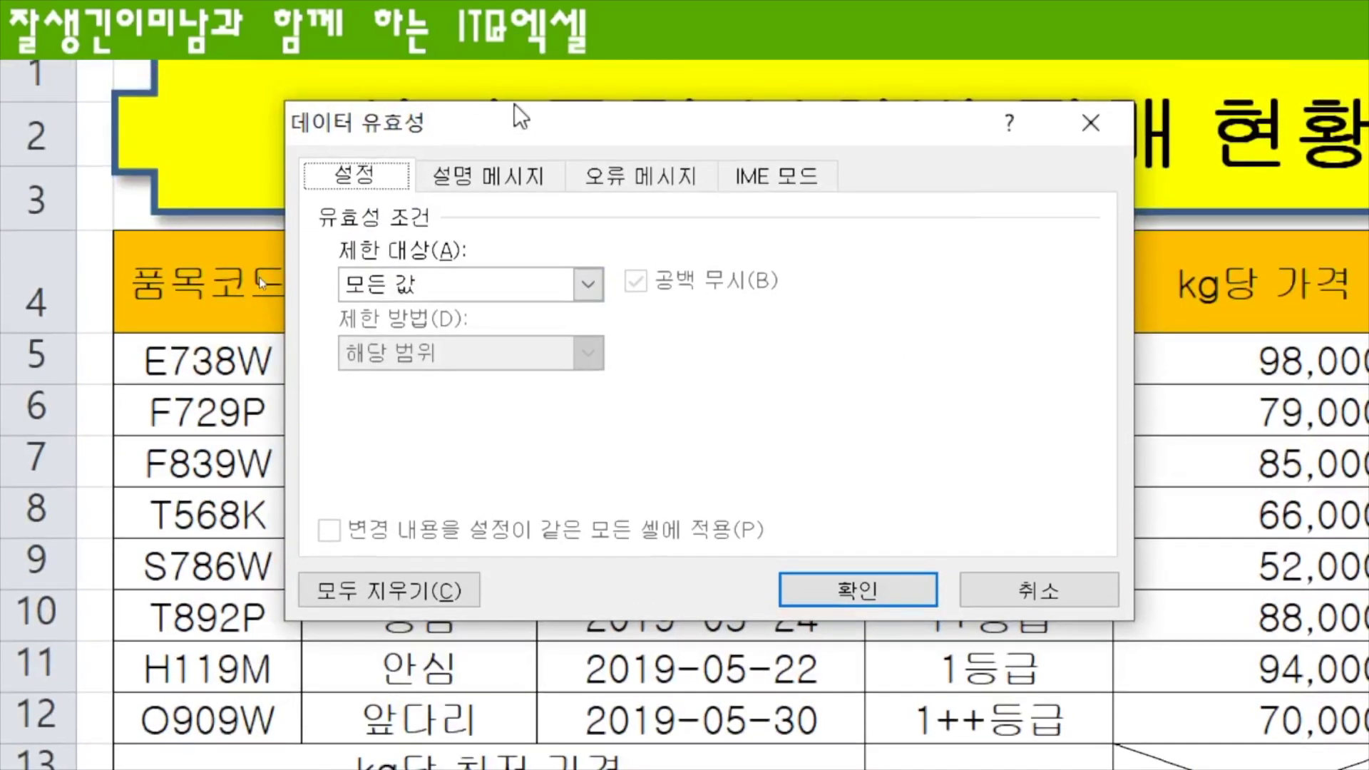
pyautogui.moveTo(515, 110); pyautogui.dragTo(579, 179)
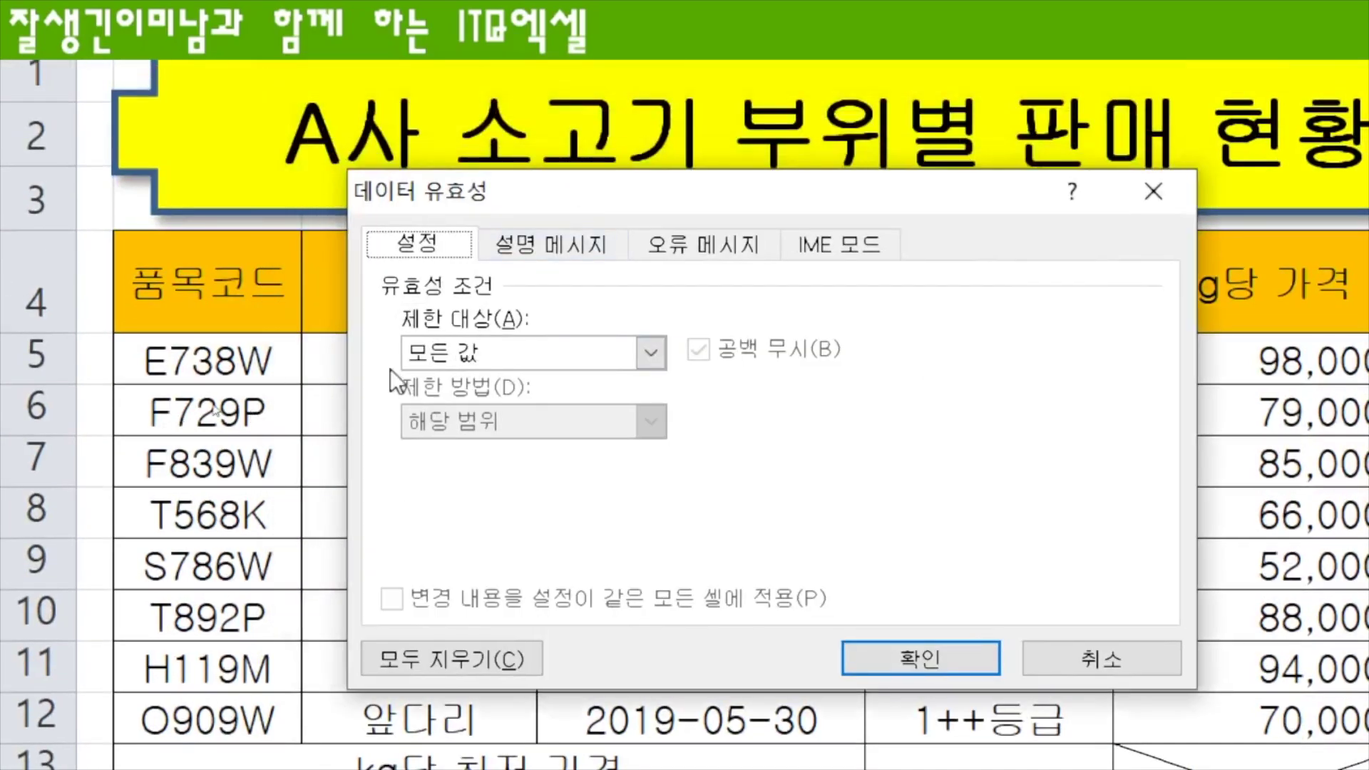
pyautogui.click(661, 363)
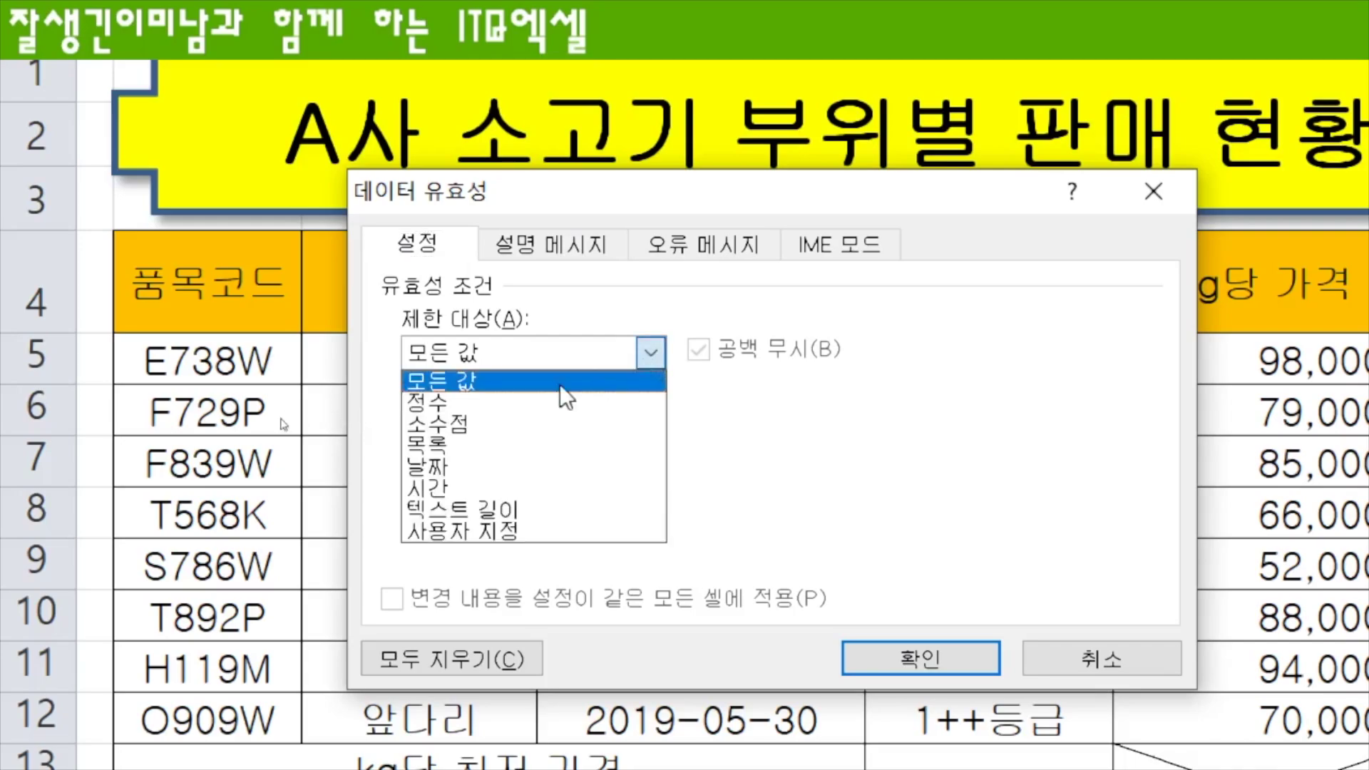
pyautogui.click(523, 447)
pyautogui.click(497, 492)
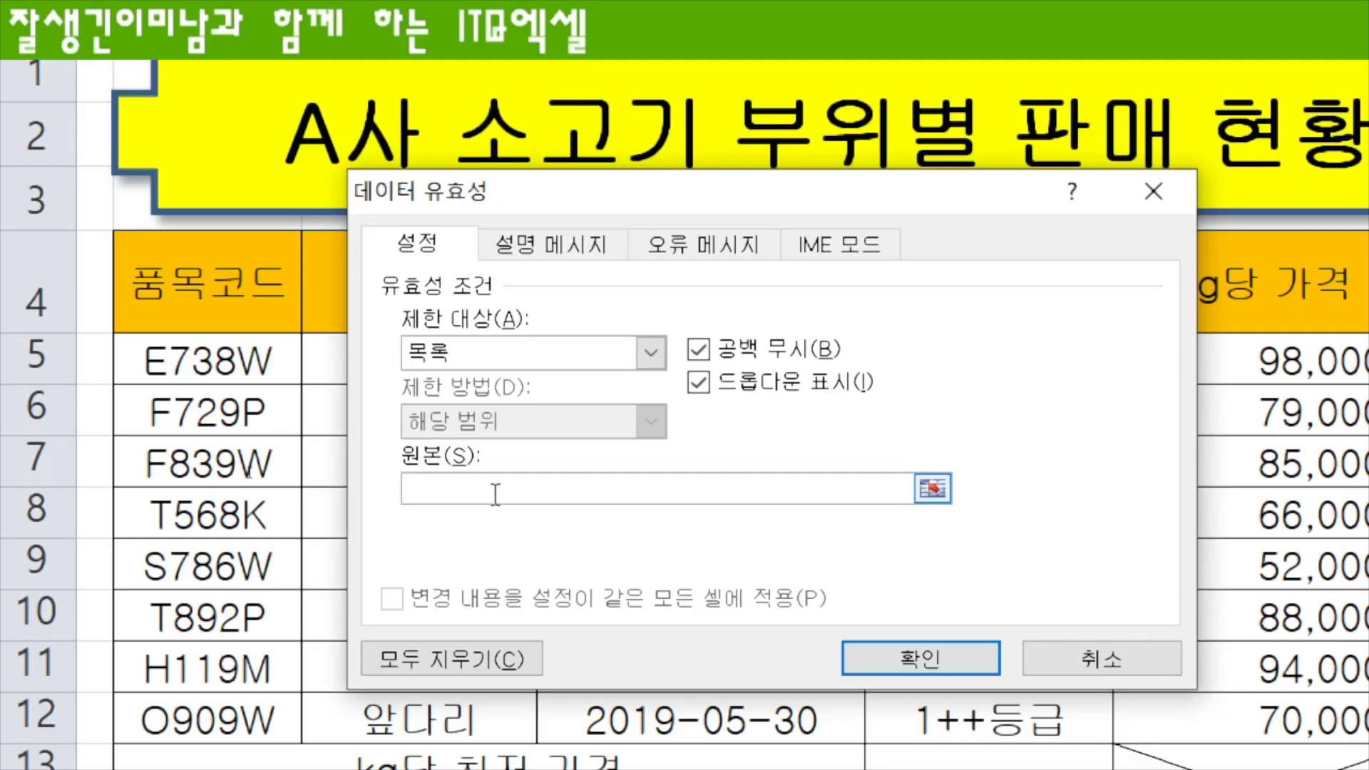
pyautogui.moveTo(225, 350); pyautogui.dragTo(204, 716)
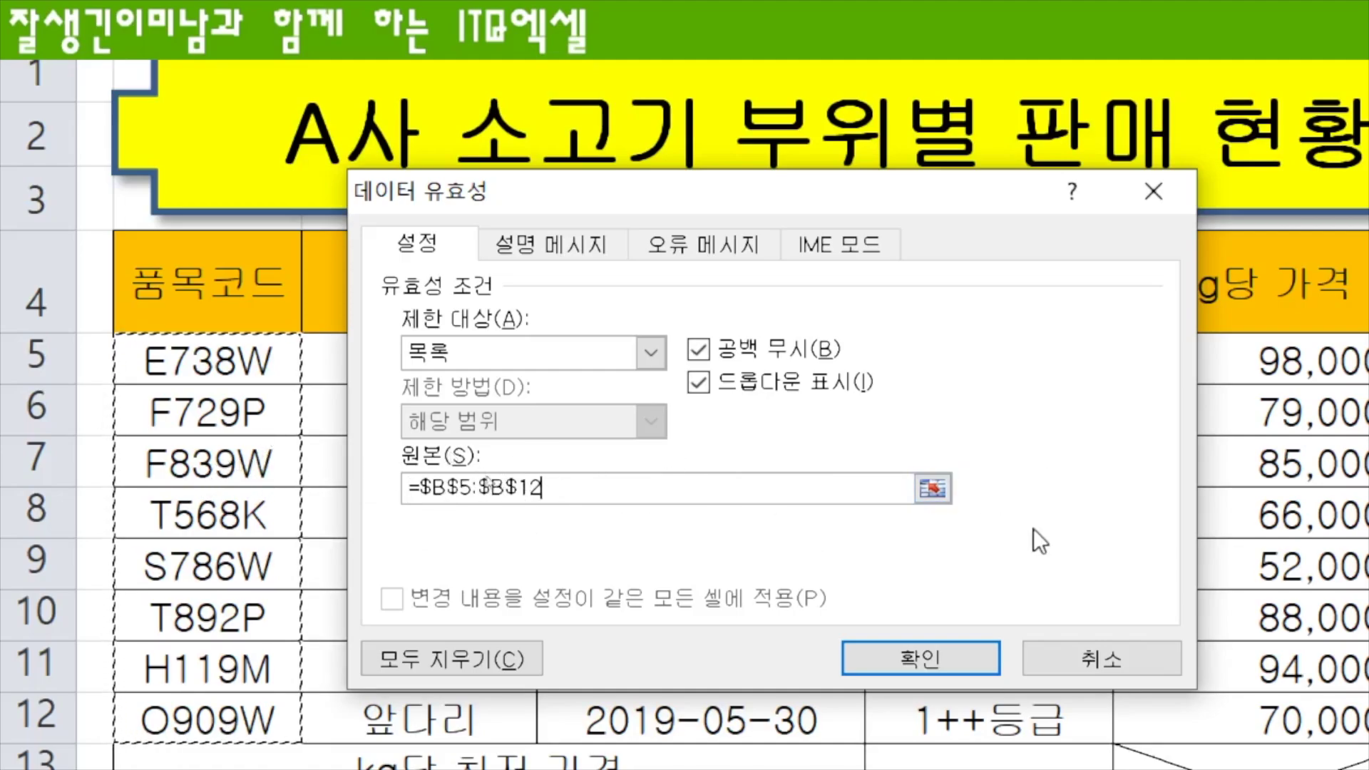
pyautogui.click(930, 652)
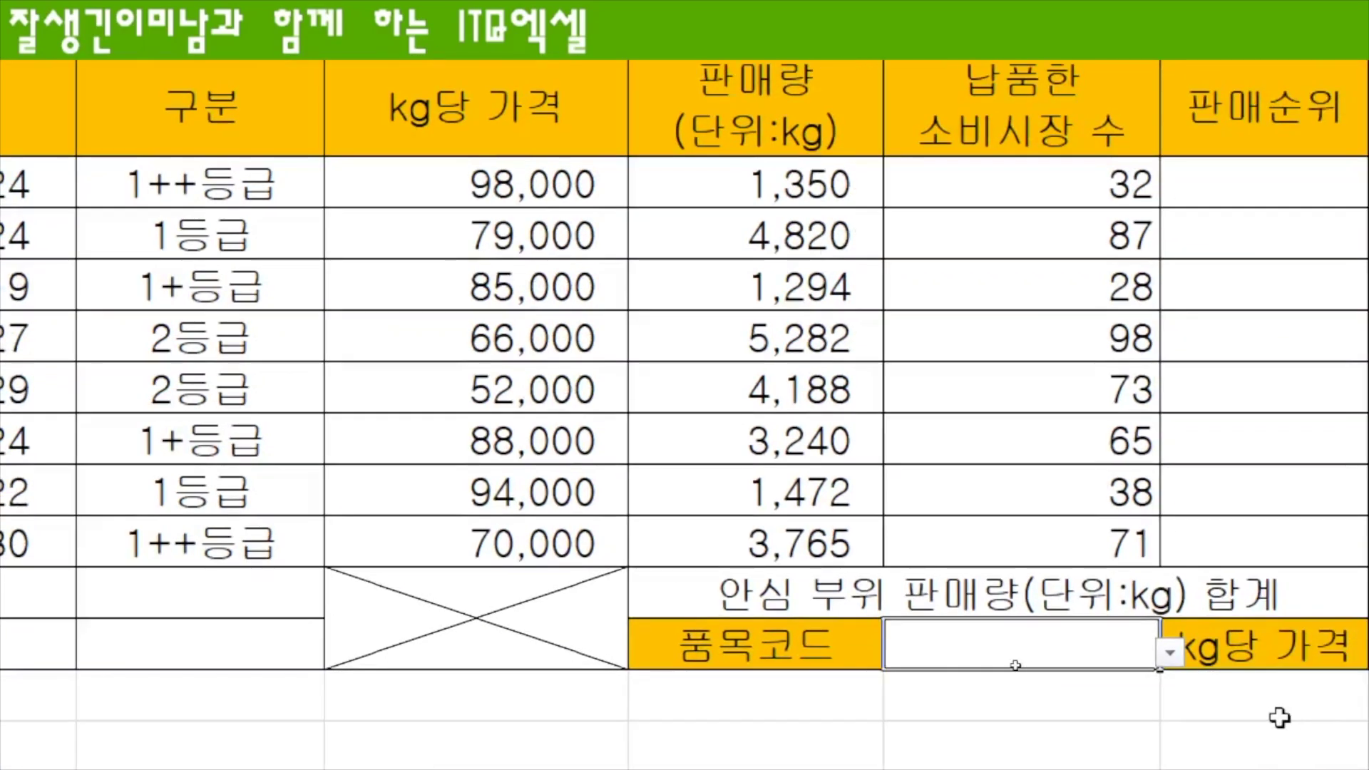
pyautogui.click(1170, 652)
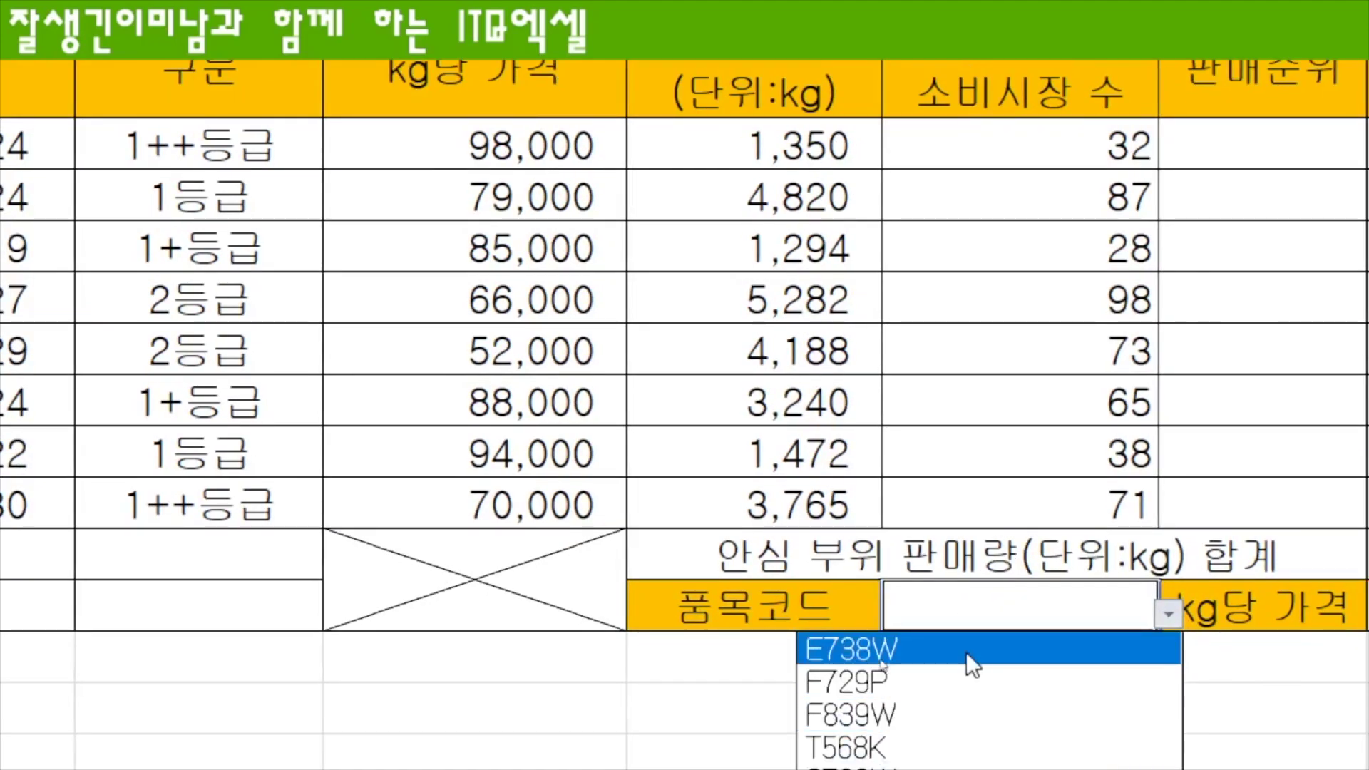
pyautogui.click(966, 652)
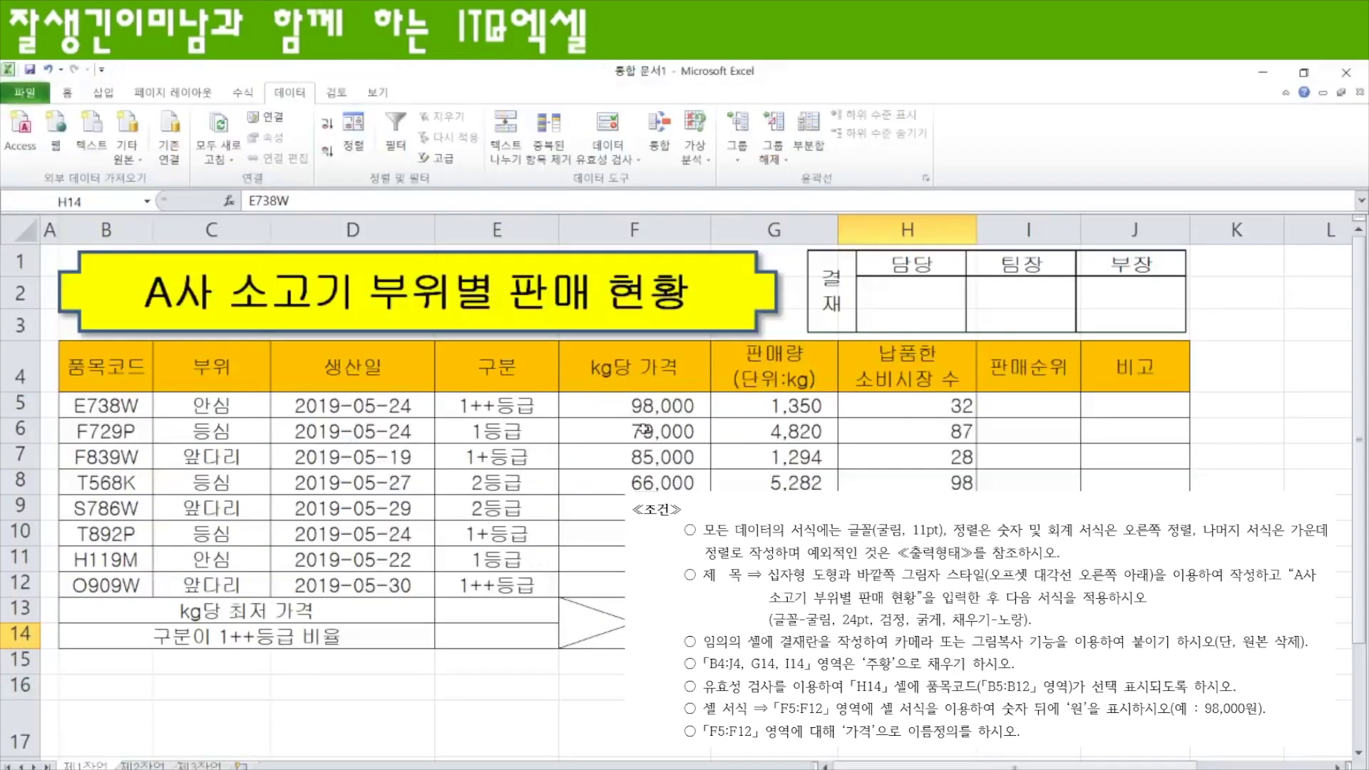
# Step: Open the custom number format (사용자 지정) for the kg당 가격 cells F5:F12 and clear the existing format code
pyautogui.moveTo(642, 359); pyautogui.dragTo(613, 585)
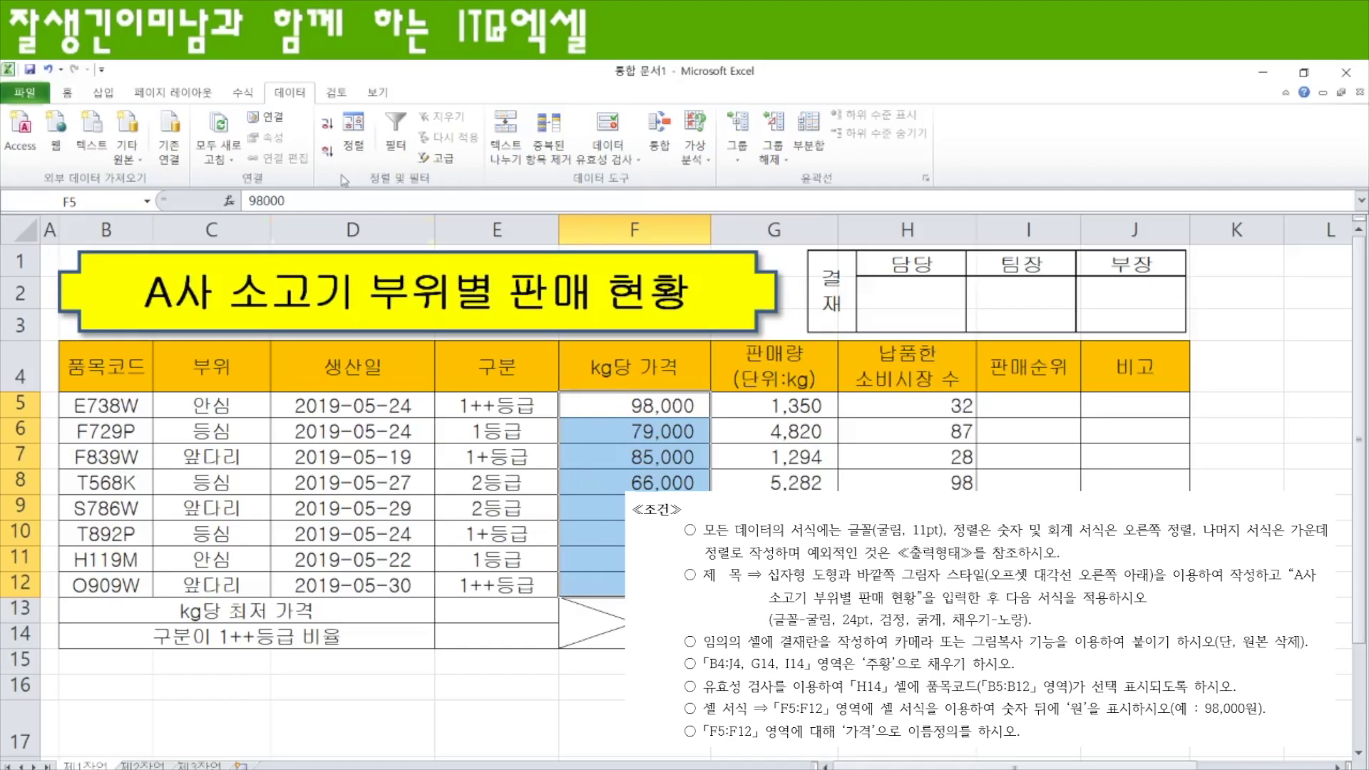
pyautogui.click(64, 92)
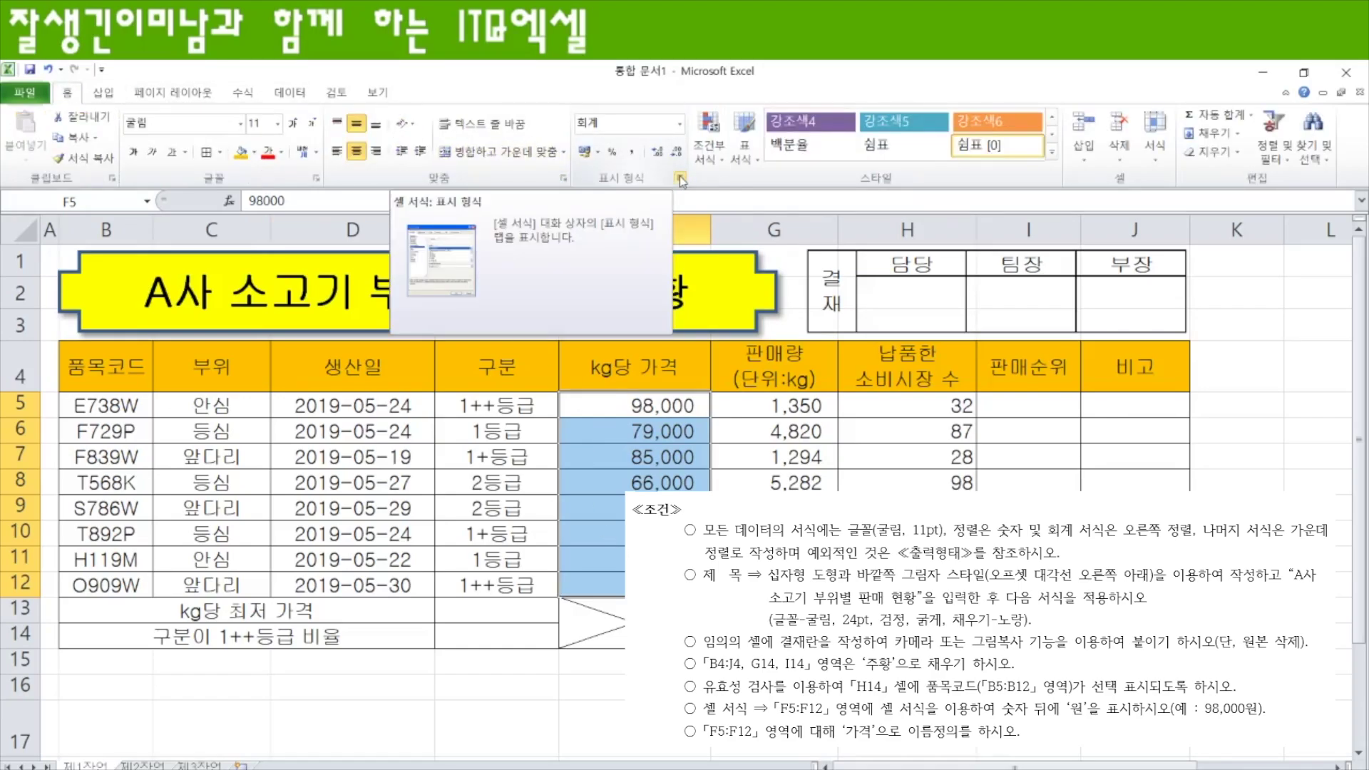
pyautogui.rightClick(663, 410)
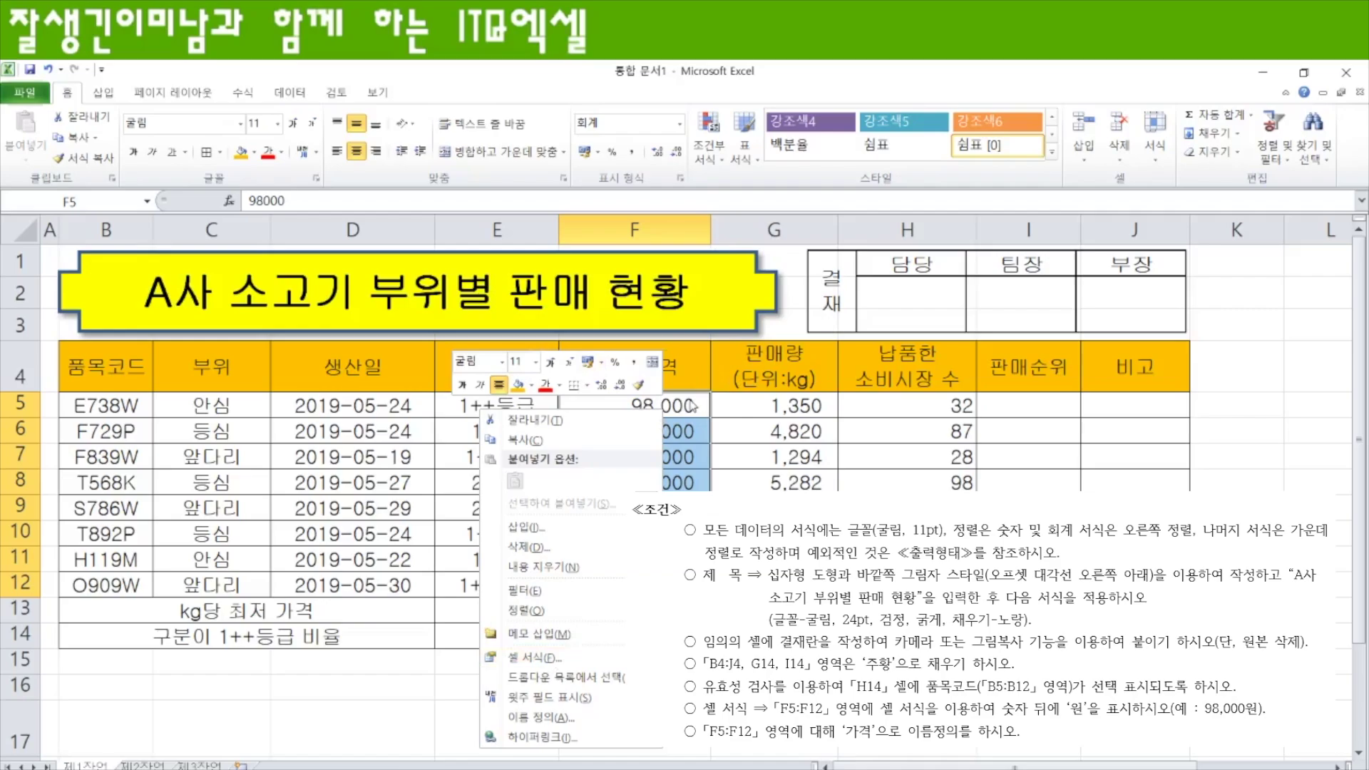
pyautogui.press('Escape')
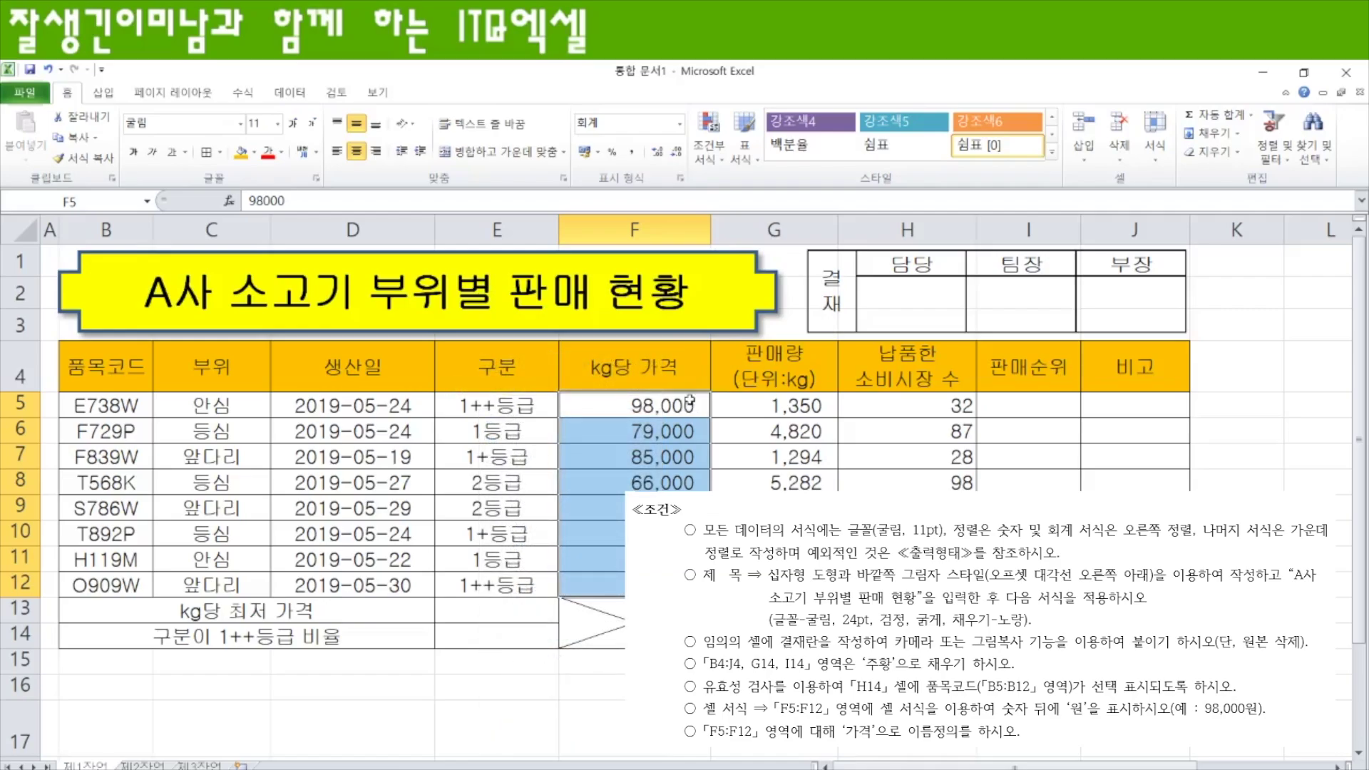
pyautogui.hotkey('ctrl', '1')
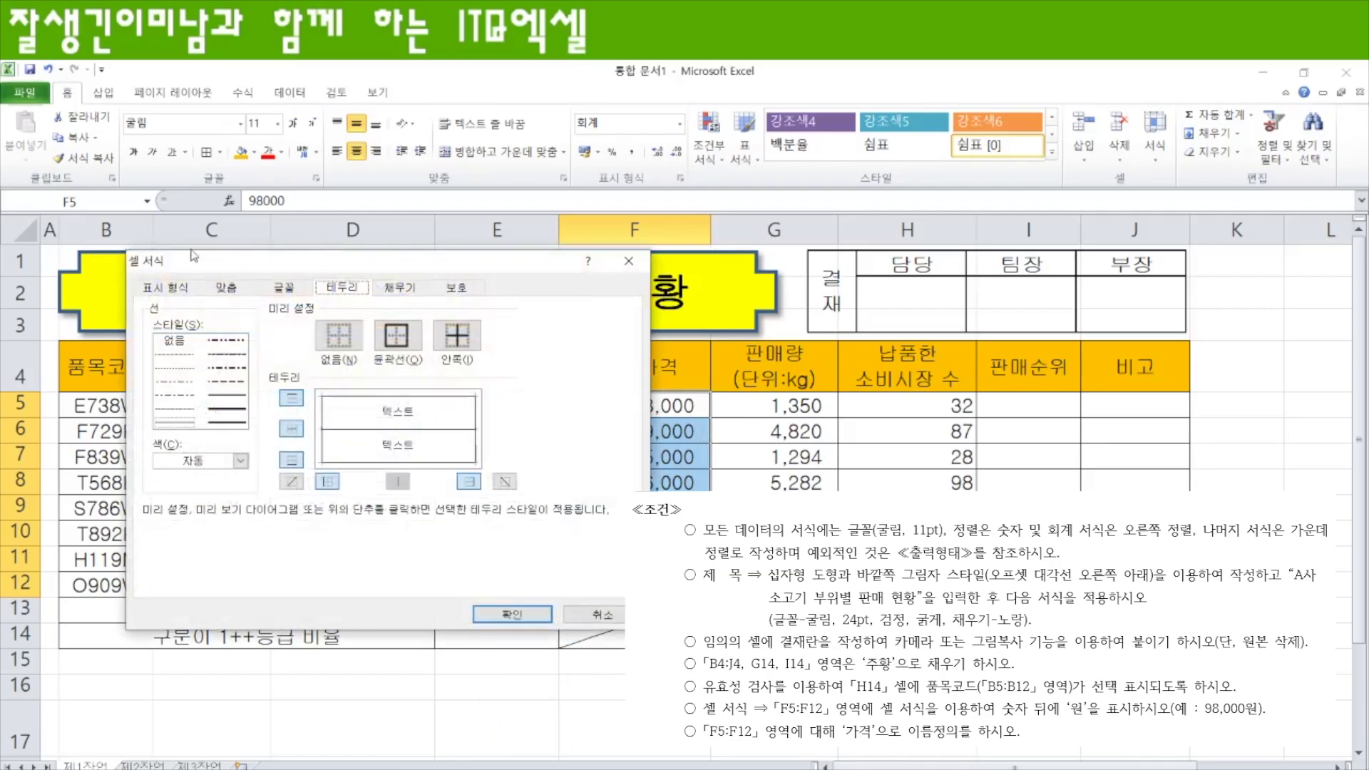
pyautogui.click(171, 289)
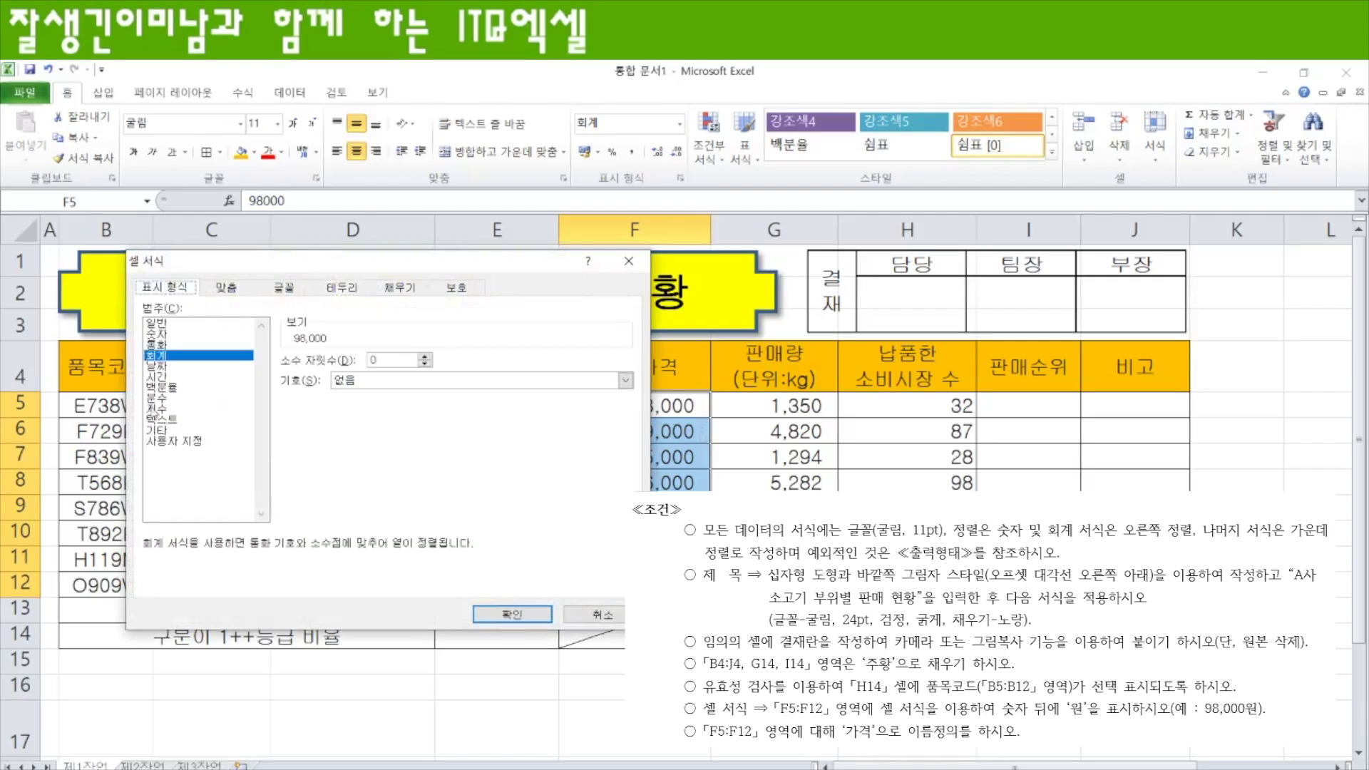
pyautogui.click(183, 442)
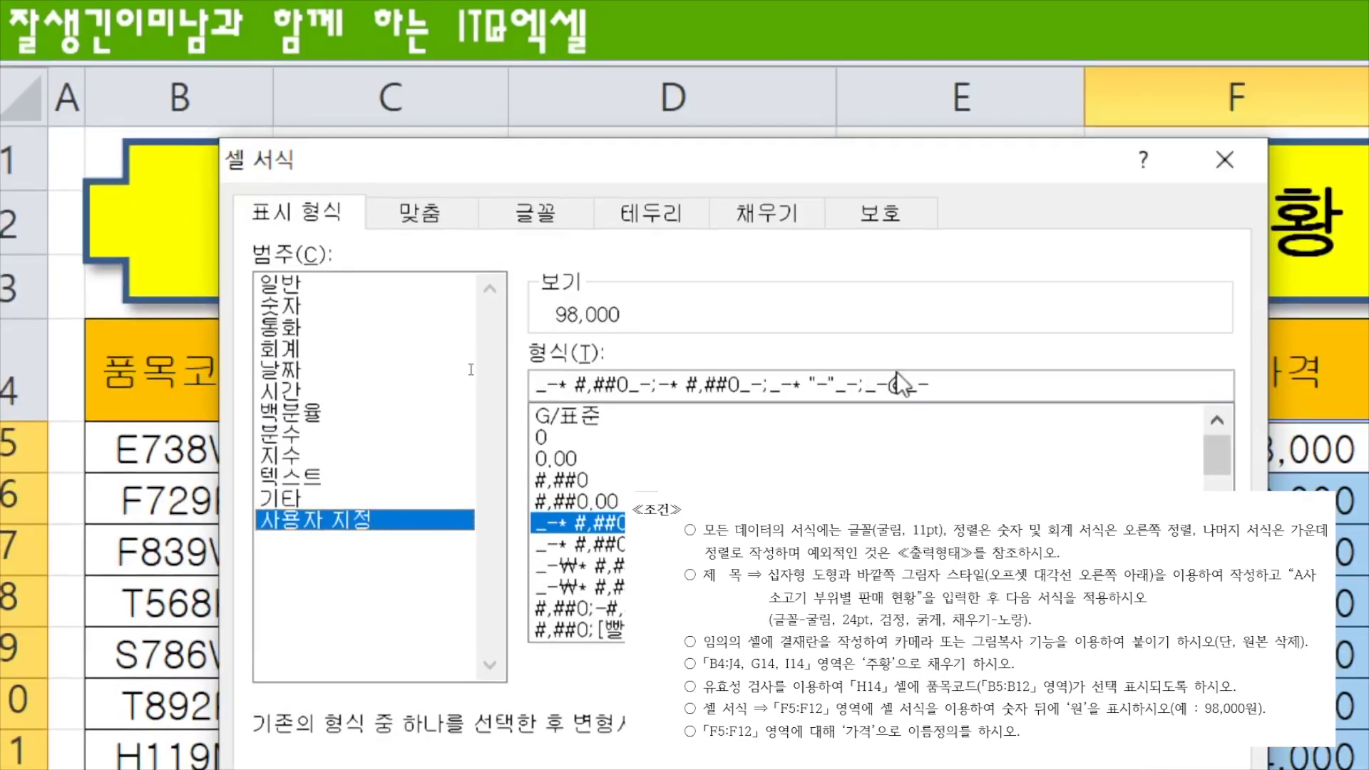
pyautogui.moveTo(948, 385); pyautogui.dragTo(535, 385)
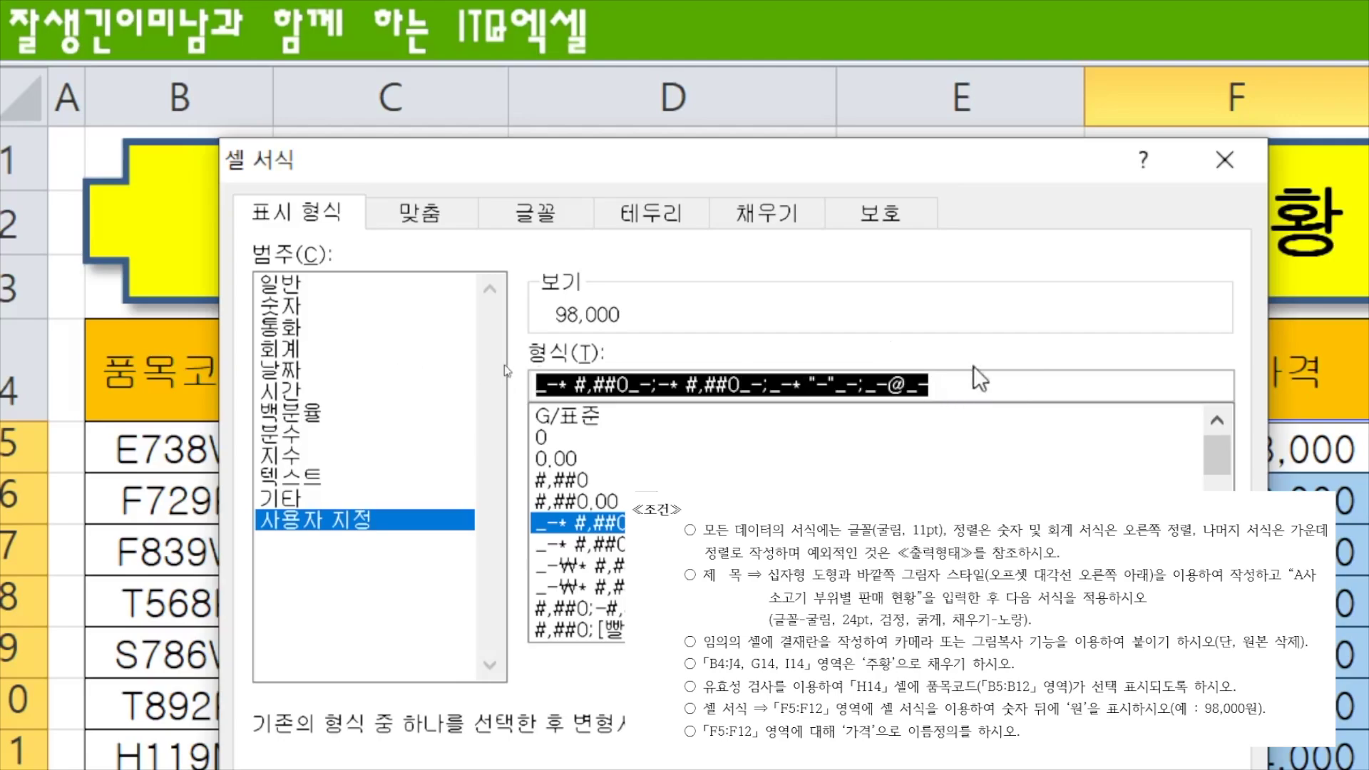
pyautogui.click(988, 383)
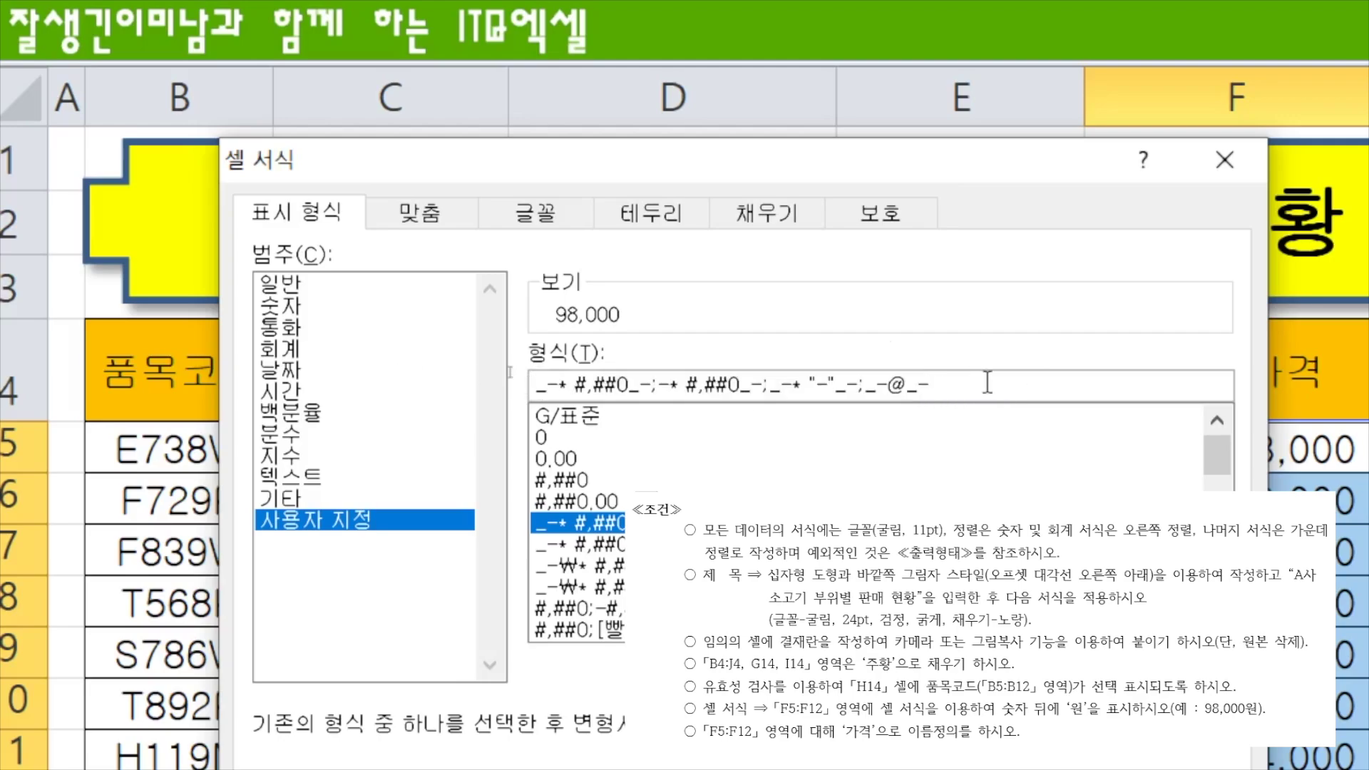
pyautogui.write('원')
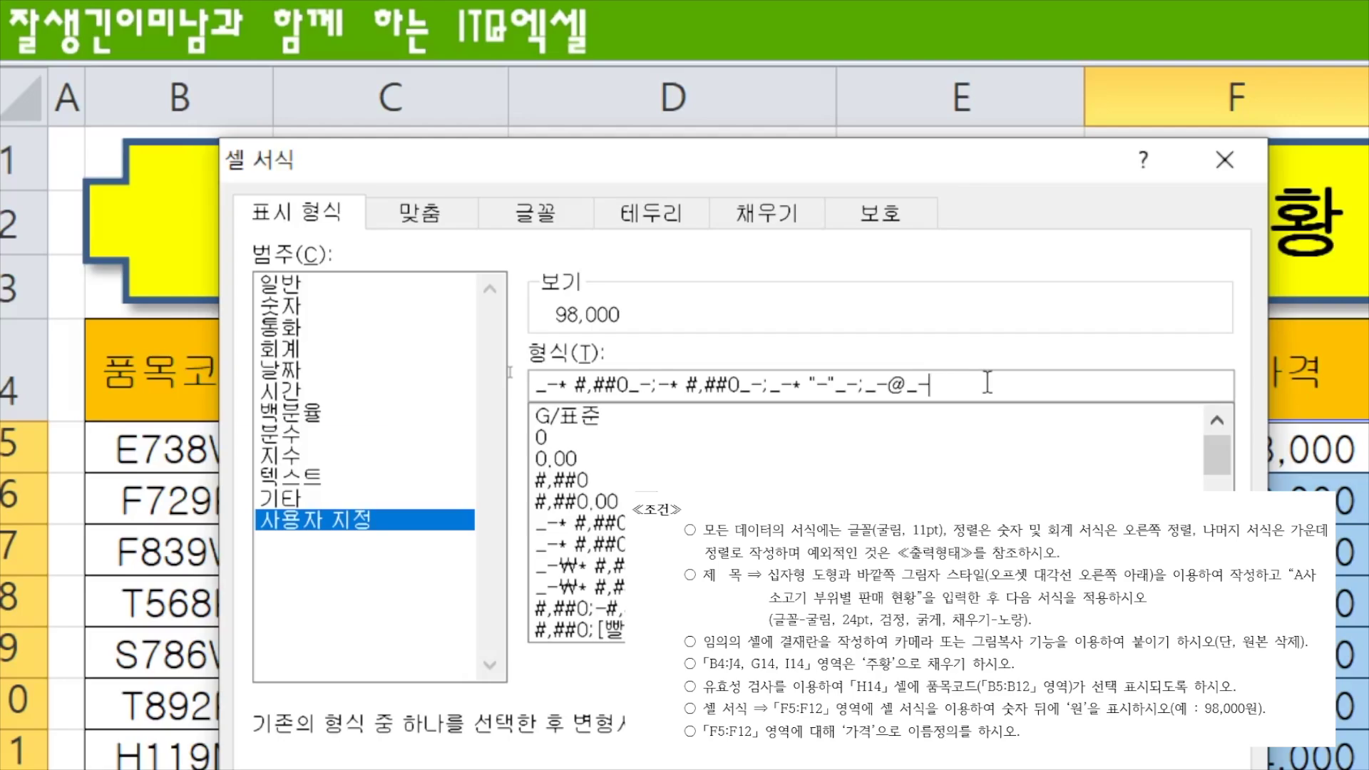
pyautogui.moveTo(986, 383); pyautogui.dragTo(494, 365)
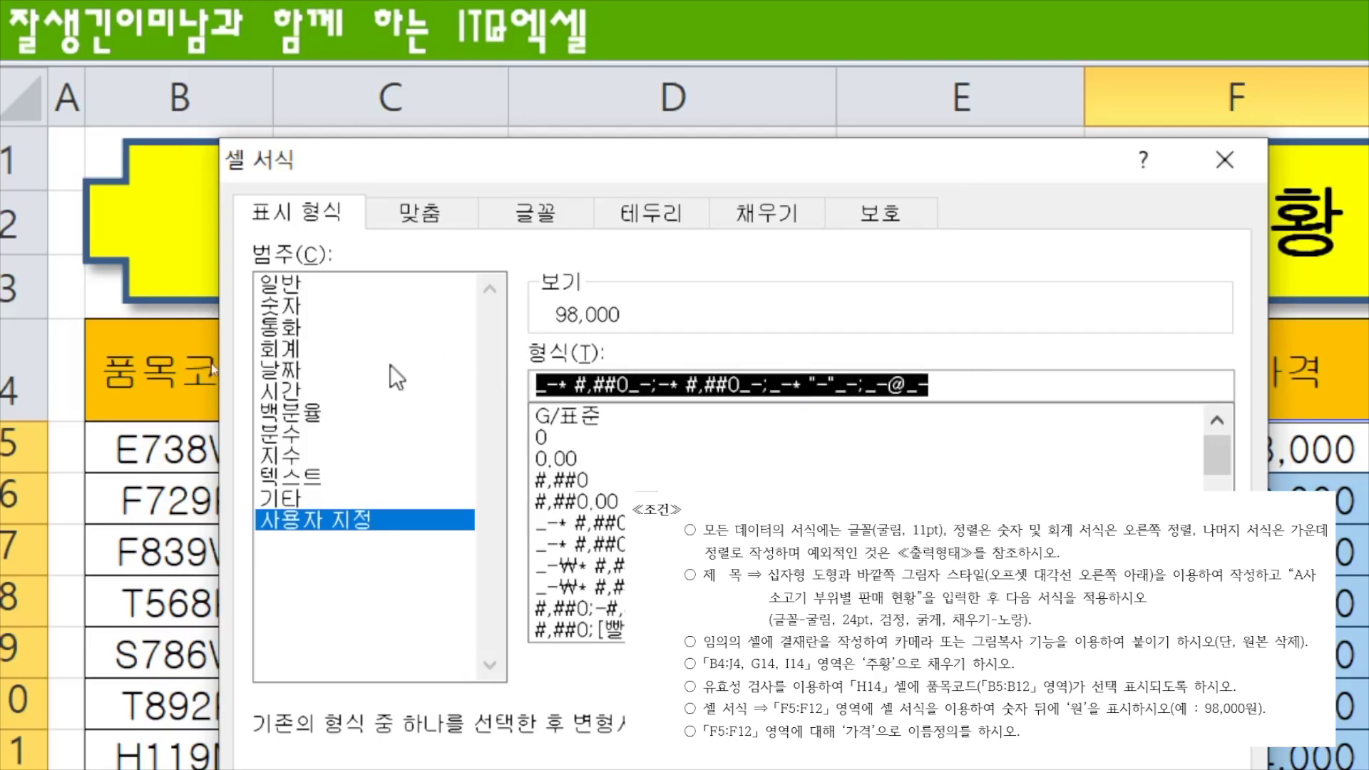
pyautogui.press('BackSpace')
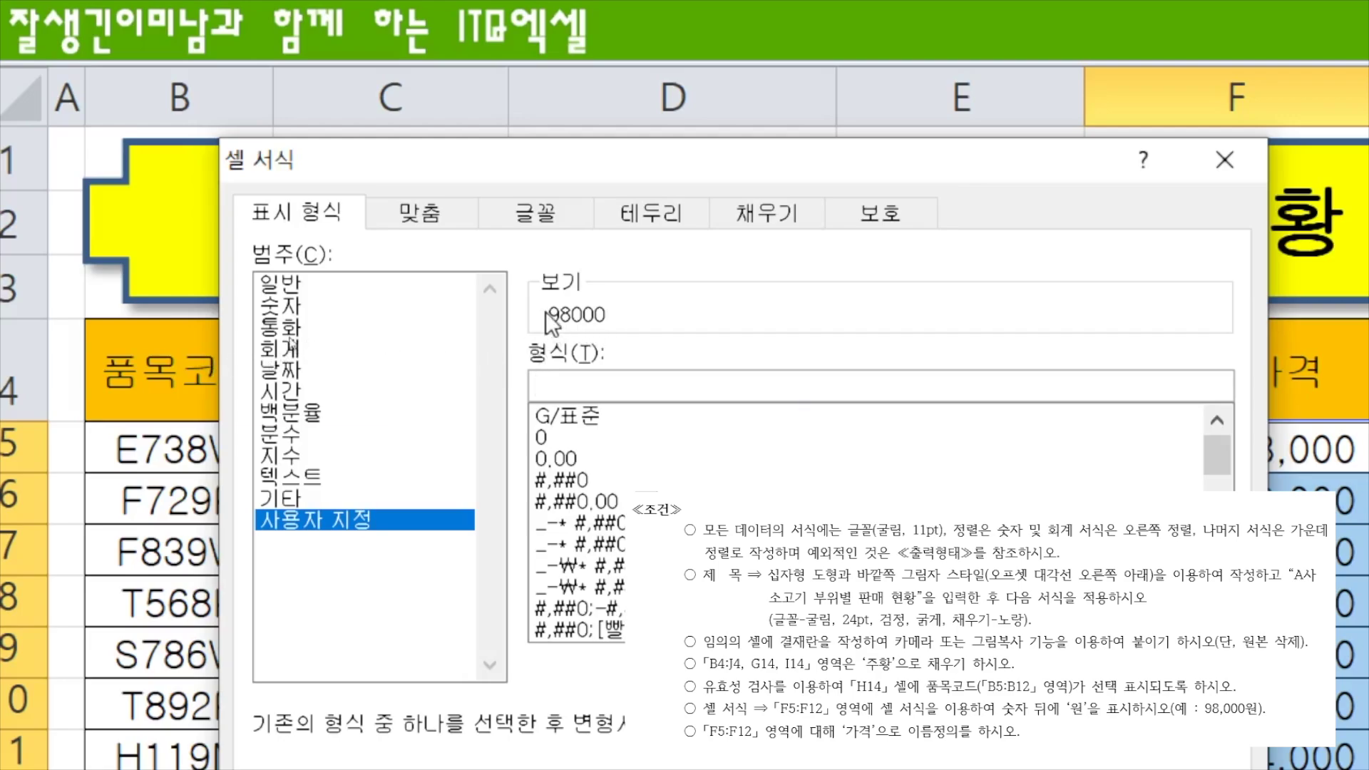
# Step: Apply the custom number format #,###원 to F5:F12 and right-align the prices
pyautogui.write('##')
pyautogui.press('Left')
pyautogui.write(',')
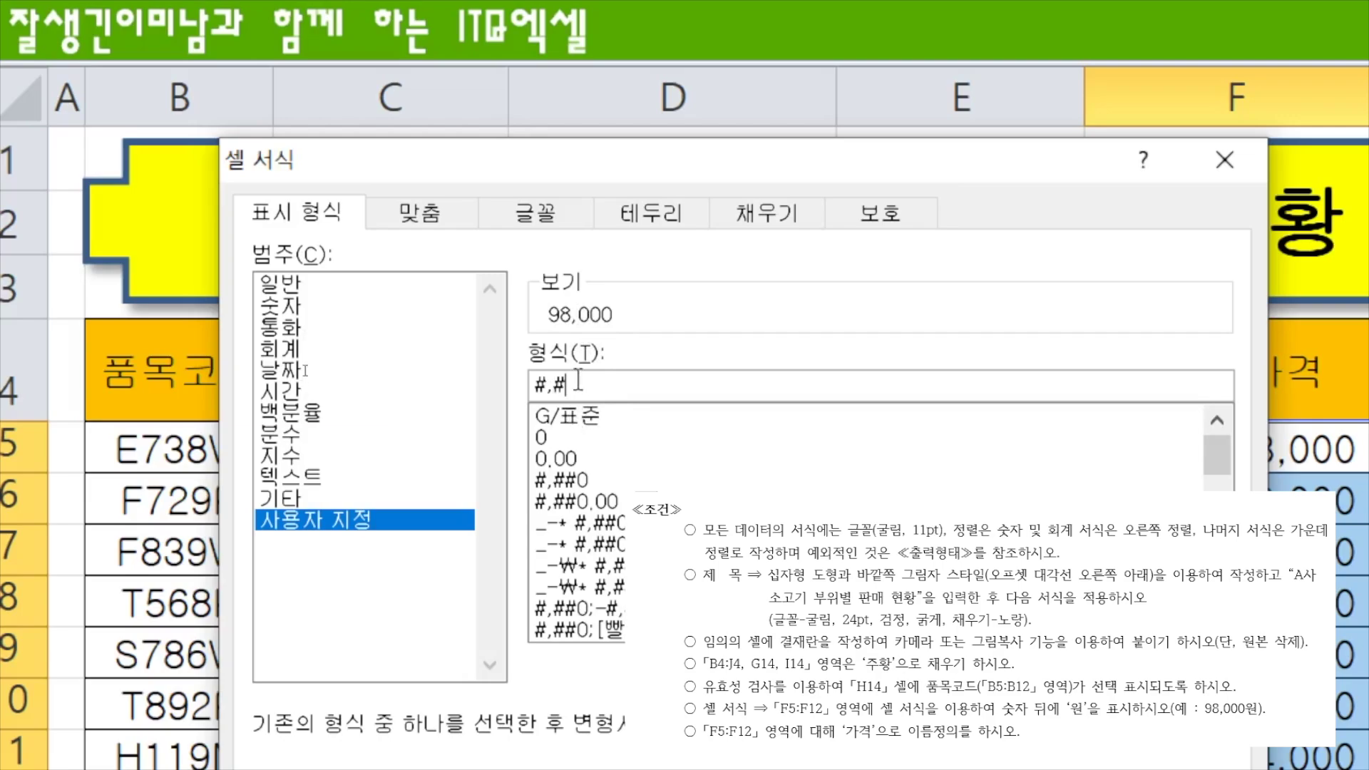
pyautogui.write('#0')
pyautogui.write('원')
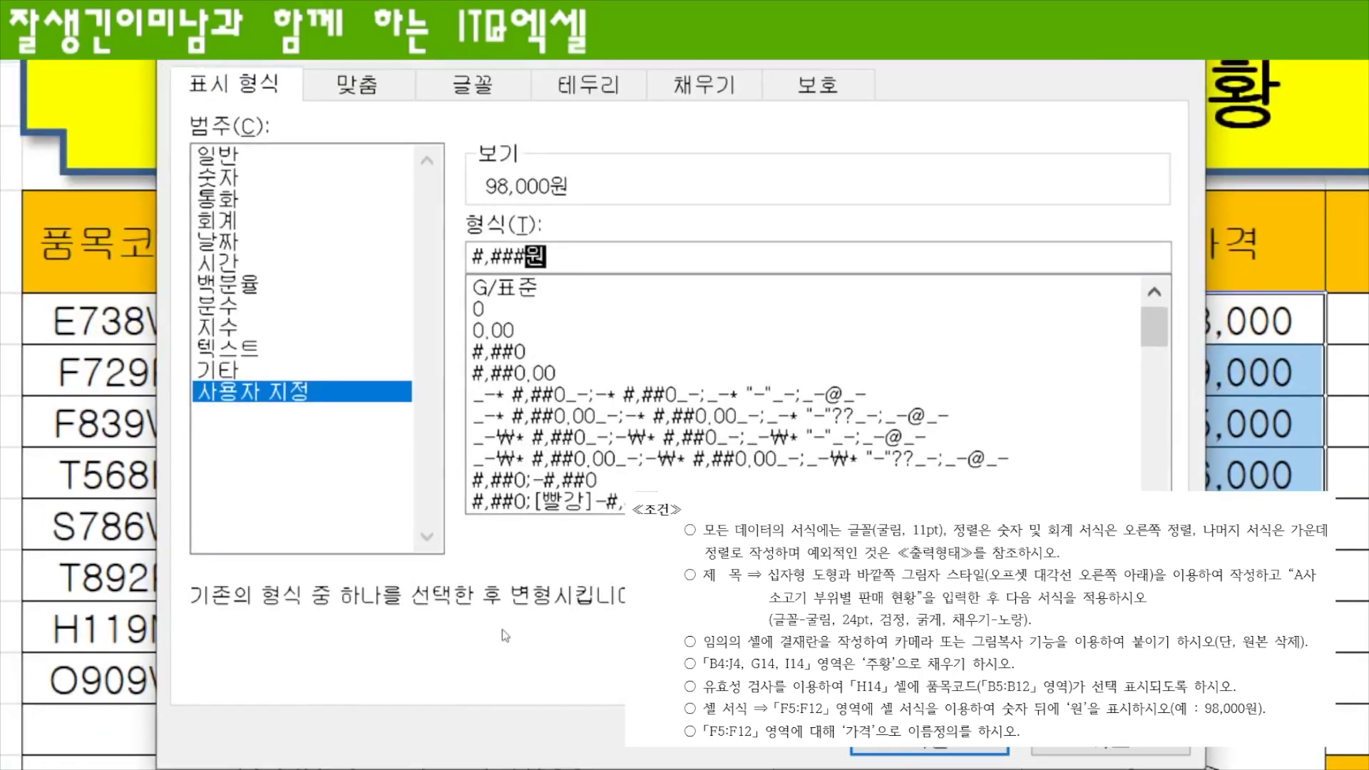
pyautogui.click(927, 750)
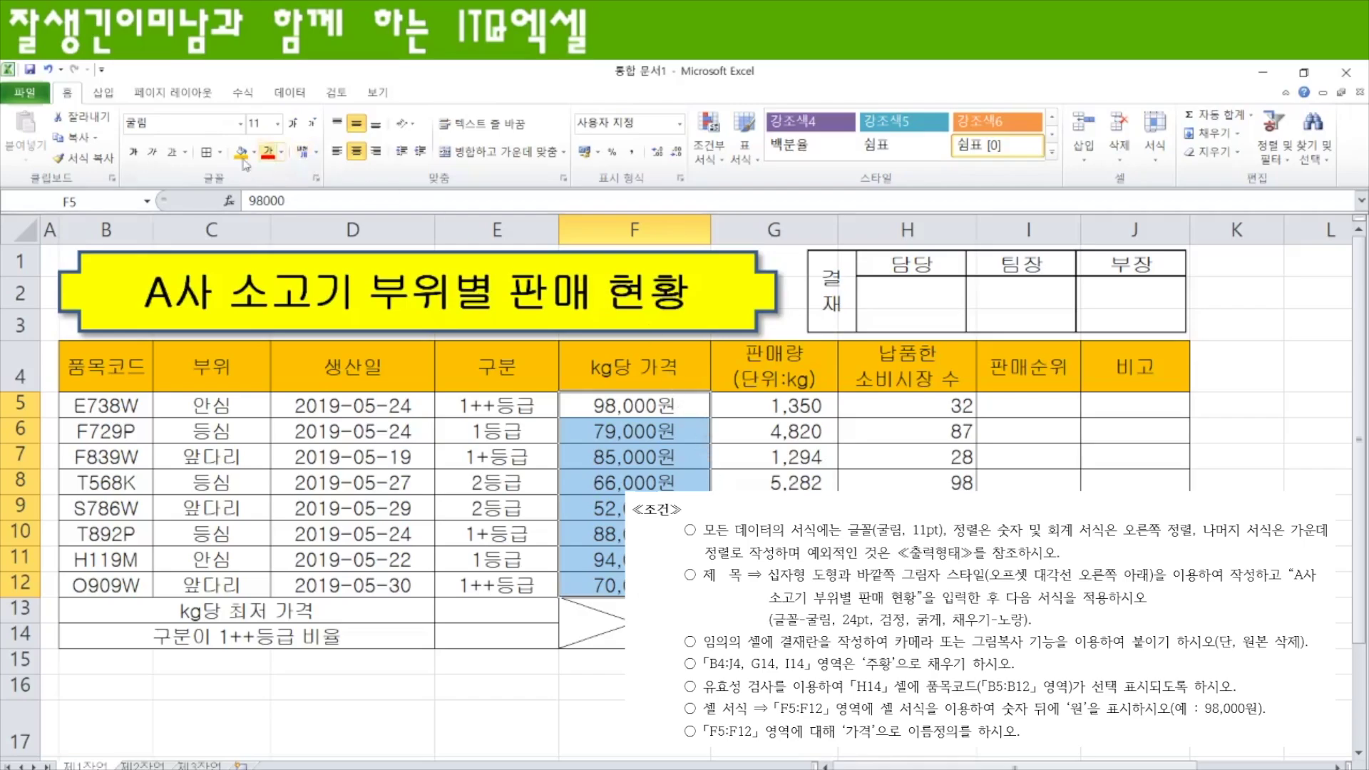
pyautogui.click(376, 152)
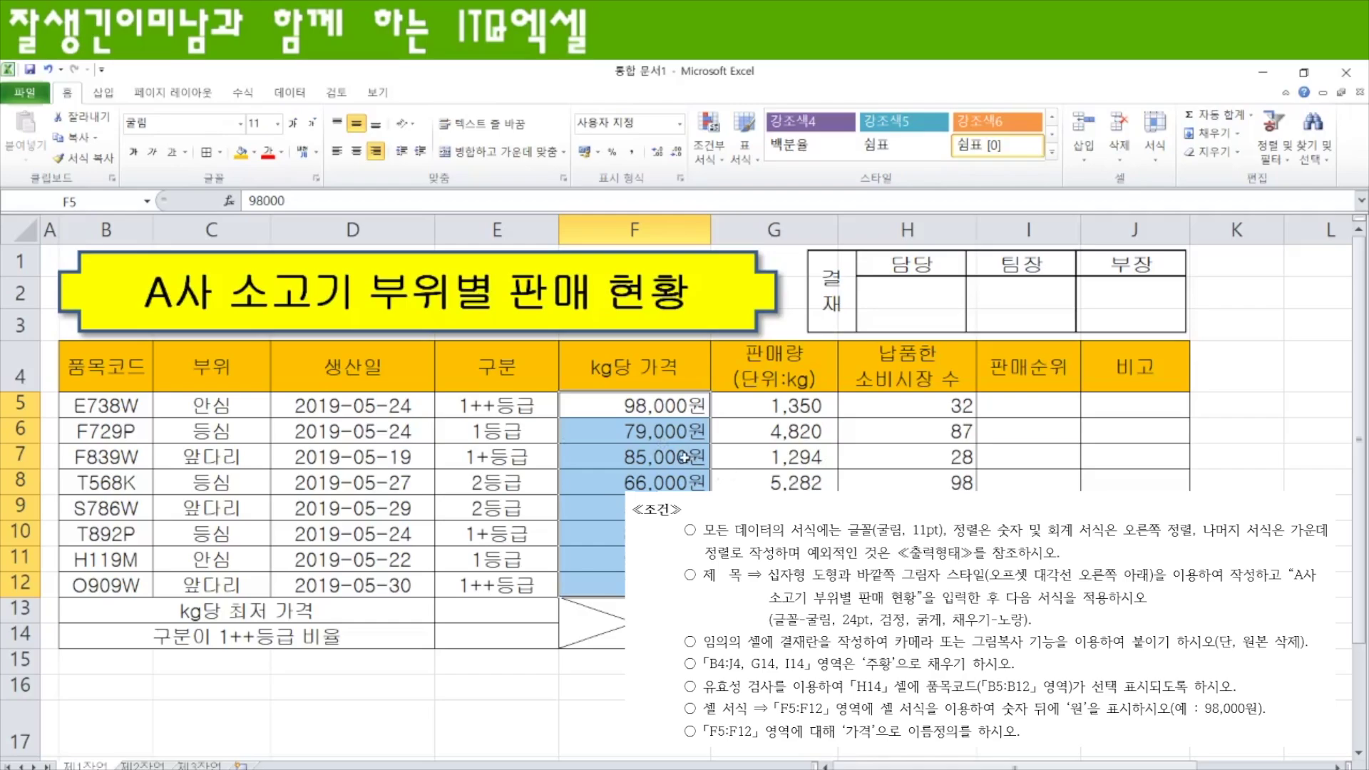
# Step: Define the name 가격 for the range F5:F12
pyautogui.moveTo(625, 418); pyautogui.dragTo(619, 585)
pyautogui.rightClick(598, 405)
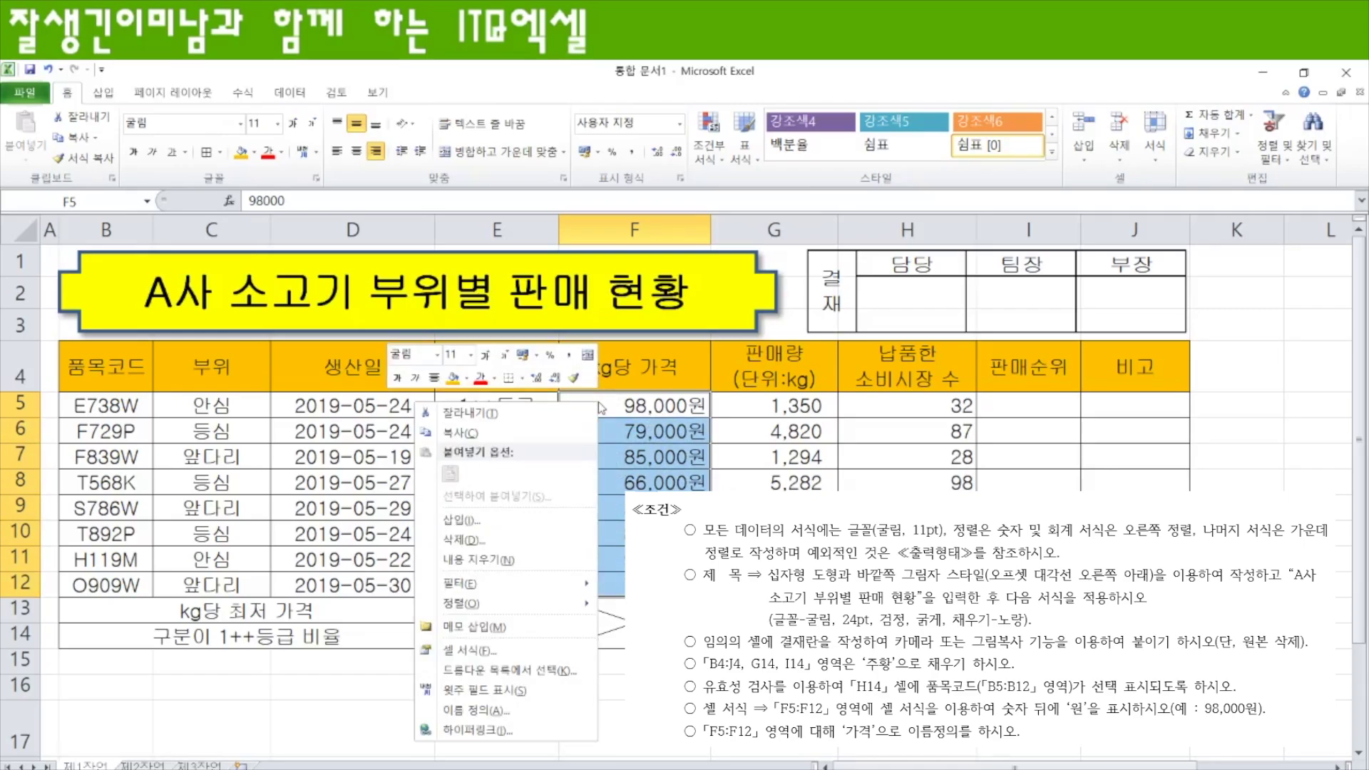
pyautogui.press('Escape')
pyautogui.click(98, 202)
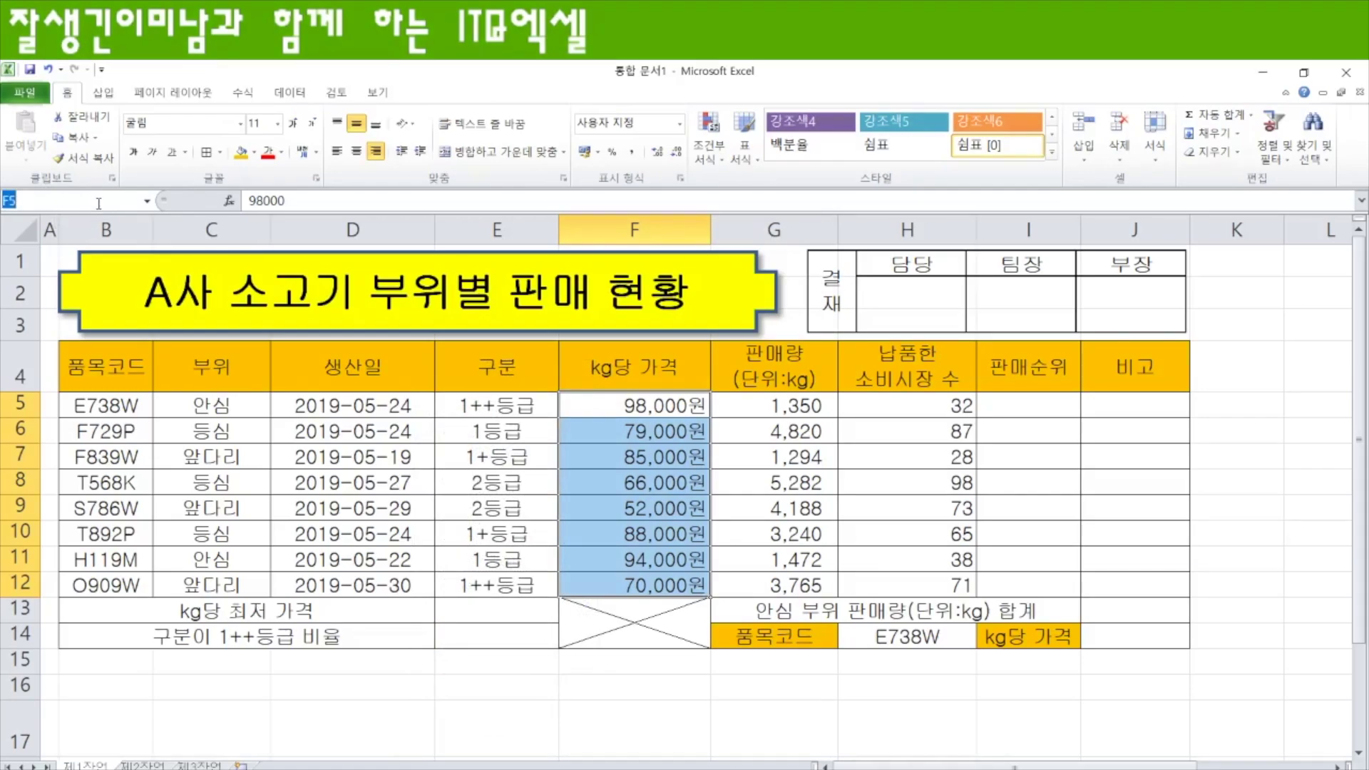
pyautogui.write('가격')
pyautogui.moveTo(665, 402); pyautogui.dragTo(657, 524)
pyautogui.click(633, 406)
pyautogui.moveTo(633, 406); pyautogui.dragTo(638, 582)
pyautogui.moveTo(631, 404); pyautogui.dragTo(621, 588)
pyautogui.moveTo(657, 412); pyautogui.dragTo(638, 531)
pyautogui.moveTo(634, 412); pyautogui.dragTo(633, 586)
# Step: Increase the height of rows 5 to 14 slightly and evenly, and deselect the rows
pyautogui.moveTo(20, 405); pyautogui.dragTo(21, 652)
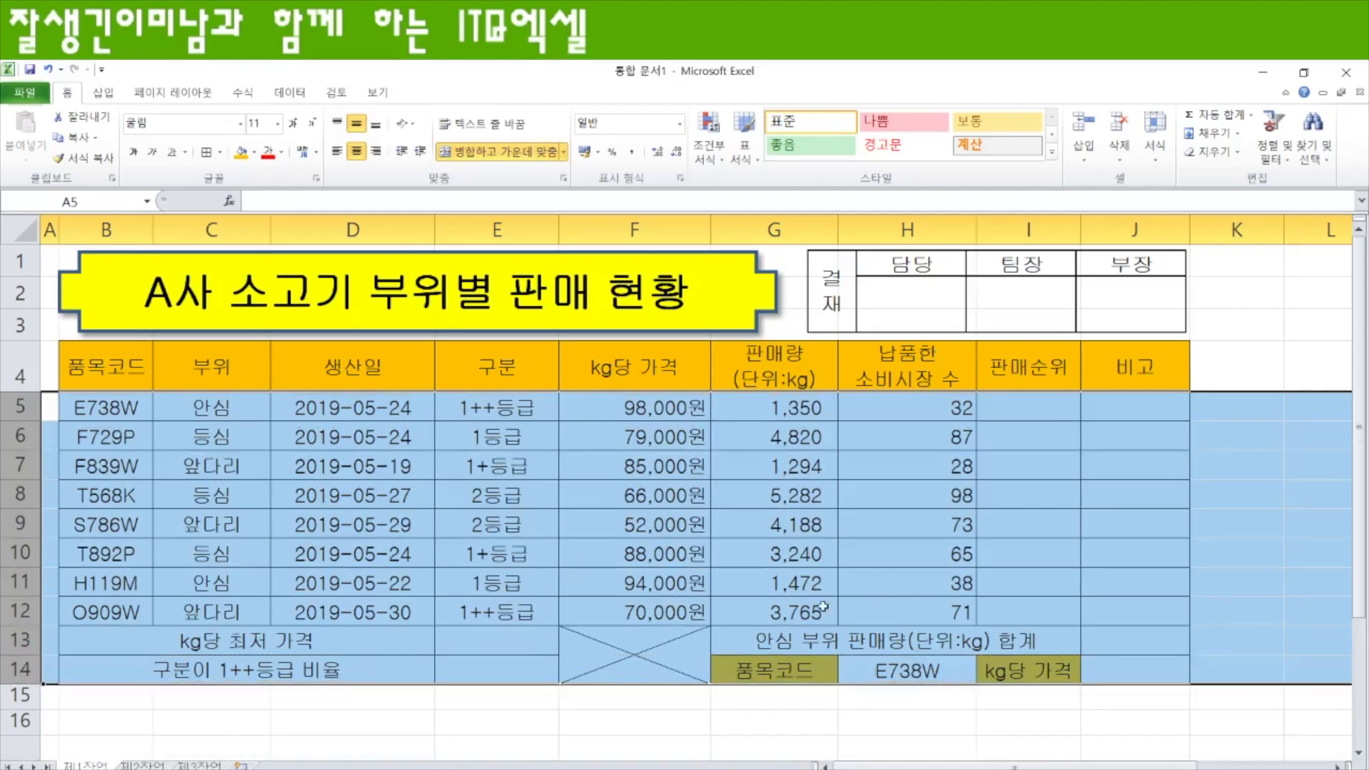
pyautogui.click(696, 548)
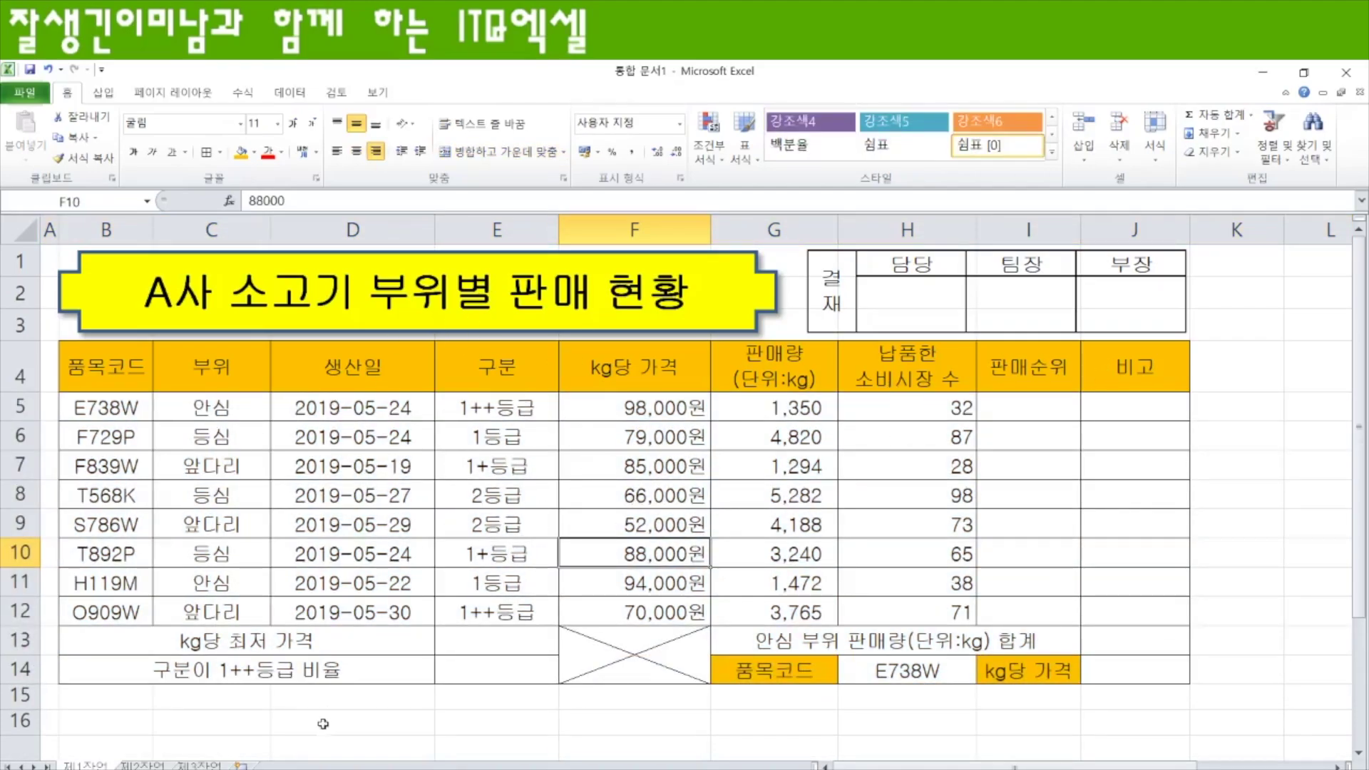
pyautogui.click(187, 724)
pyautogui.click(140, 723)
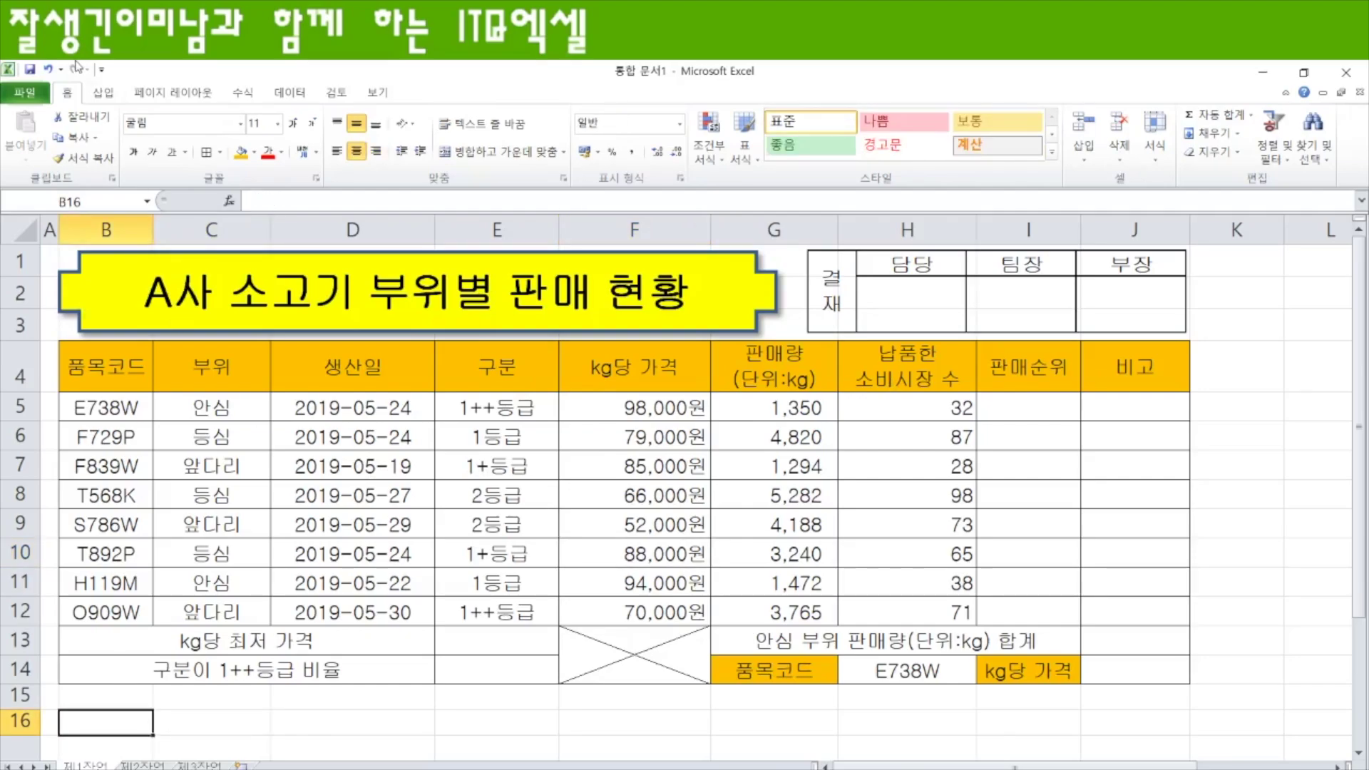
# Step: Start saving the workbook under a new name and browse to the desktop folder 방송작업\ITQ엑셀
pyautogui.click(27, 93)
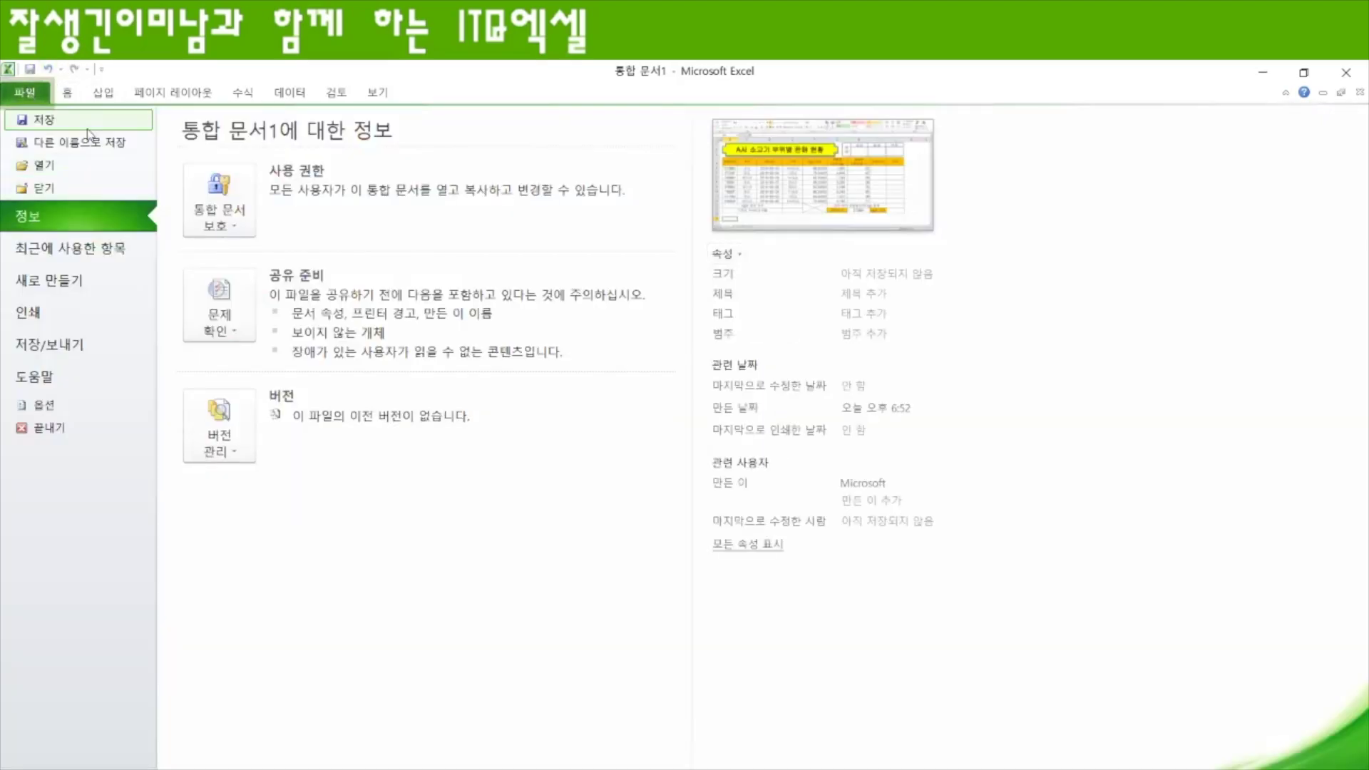
pyautogui.press('Escape')
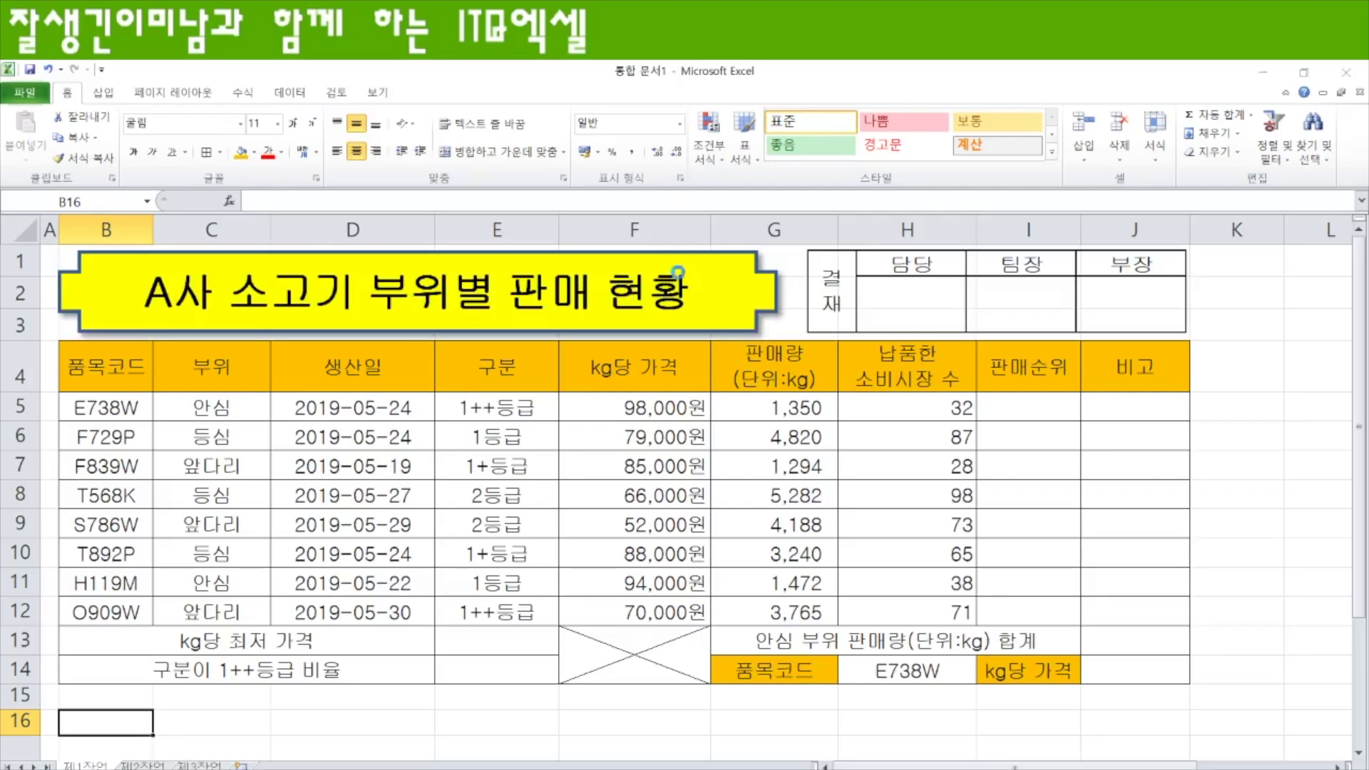
pyautogui.press('F12')
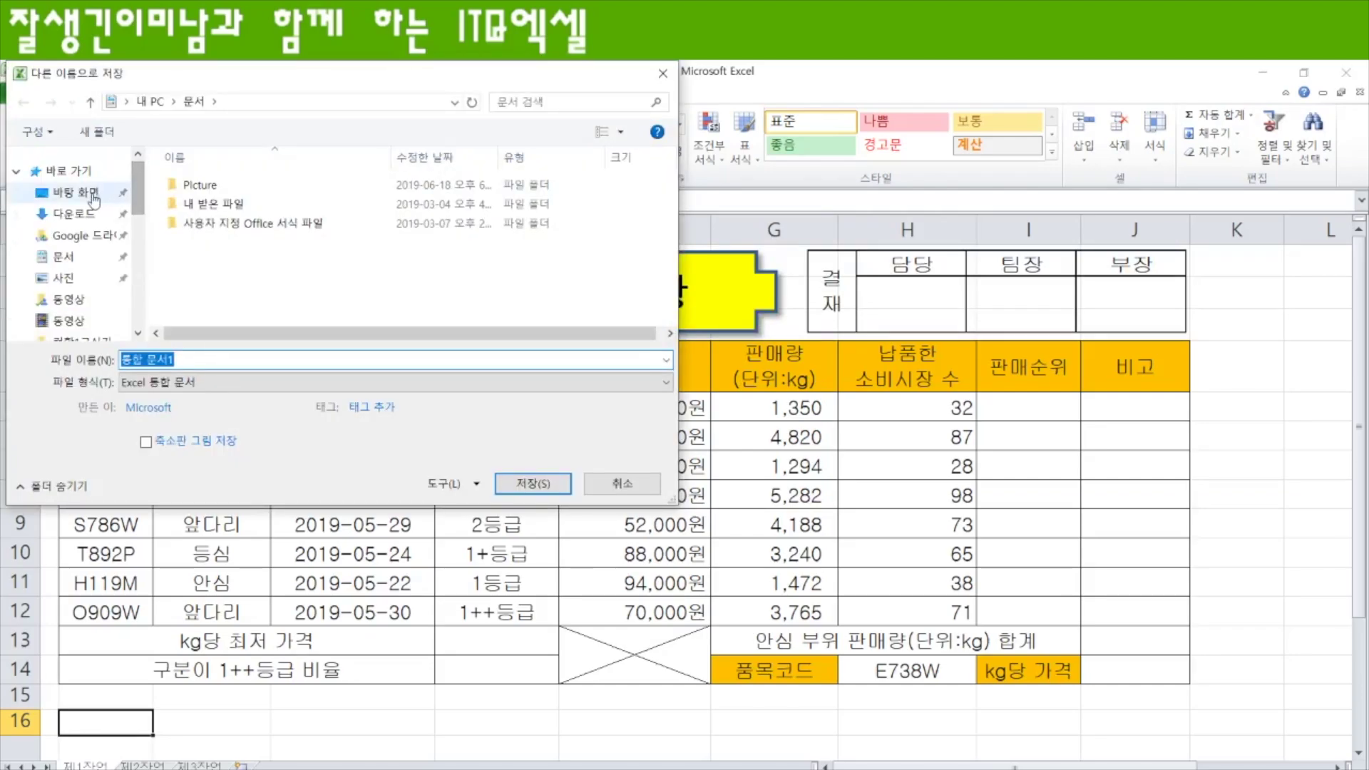
pyautogui.click(89, 195)
pyautogui.click(207, 205)
pyautogui.doubleClick(206, 205)
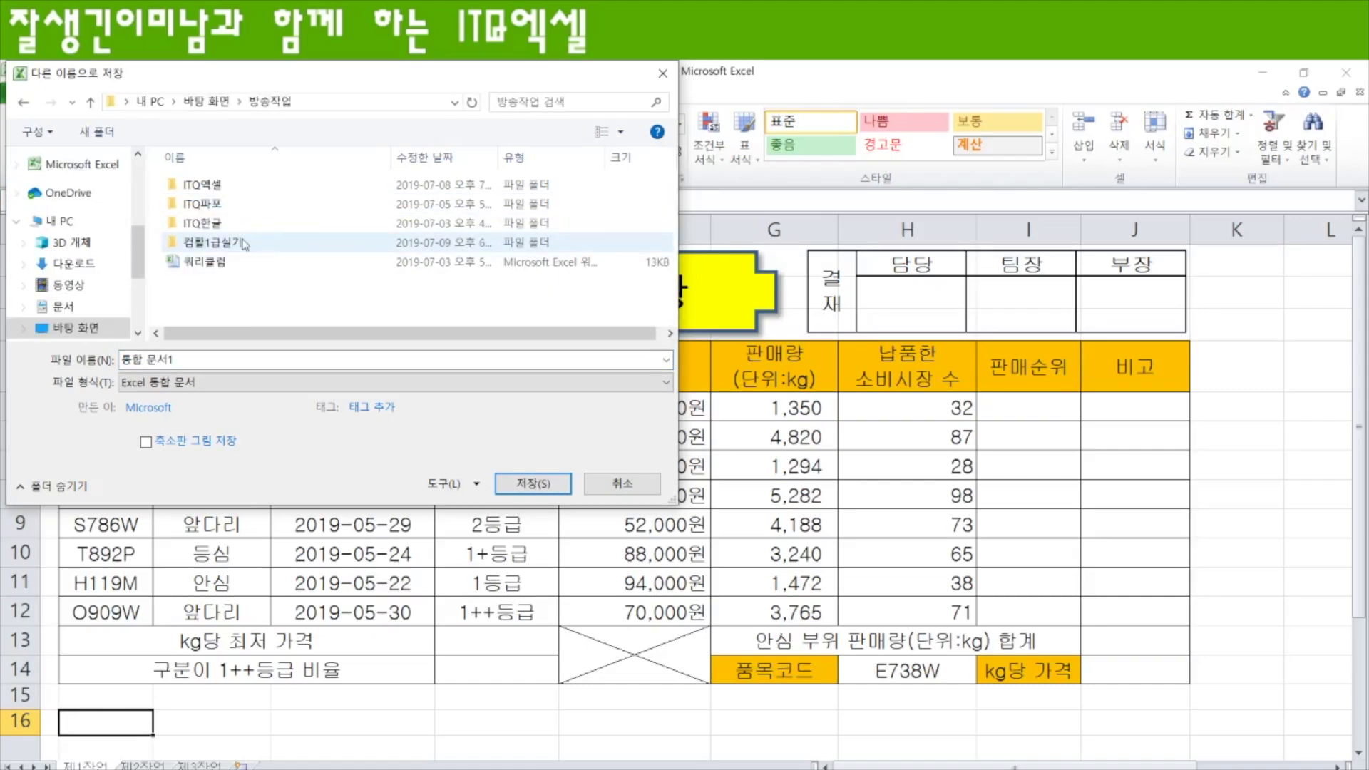
pyautogui.doubleClick(204, 192)
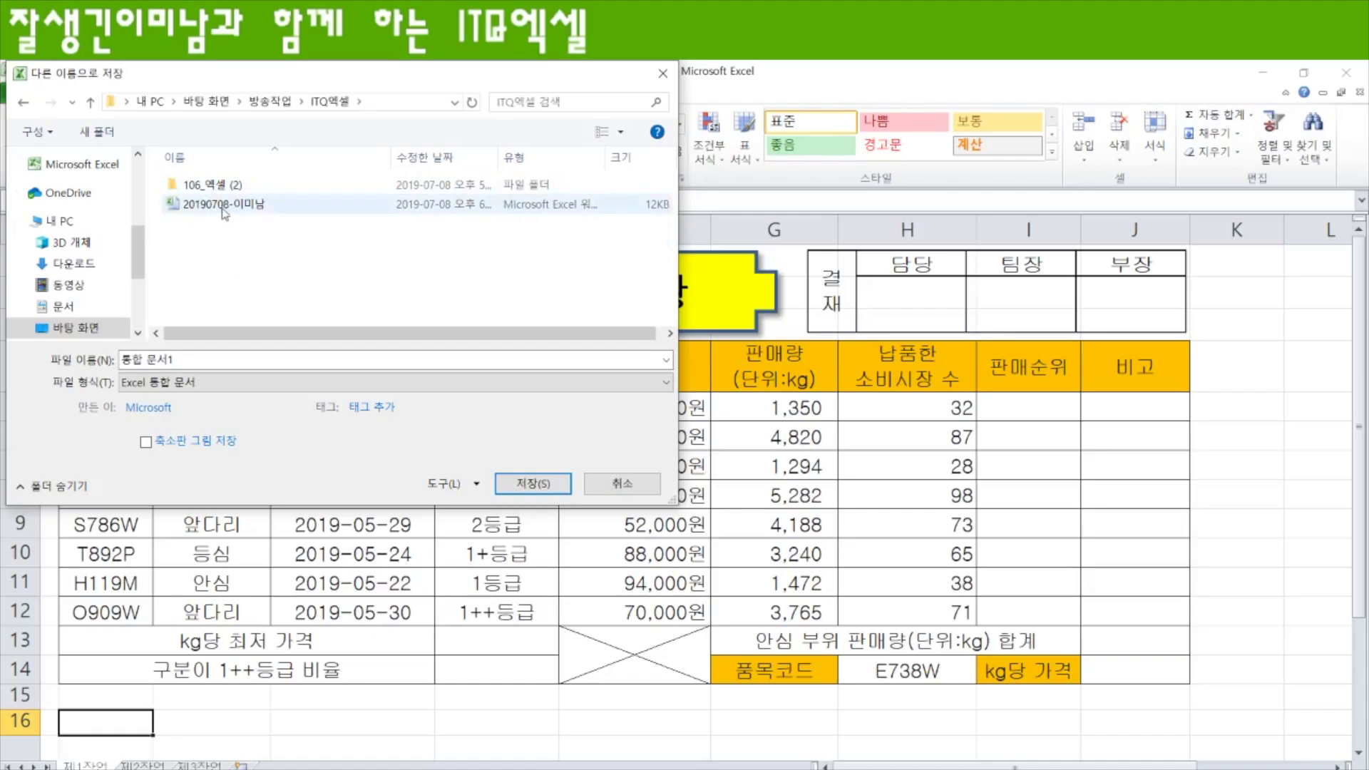
# Step: Save the workbook using the existing file's name as a base, with its number changed to 20190709 before the candidate's name
pyautogui.click(215, 206)
pyautogui.click(169, 360)
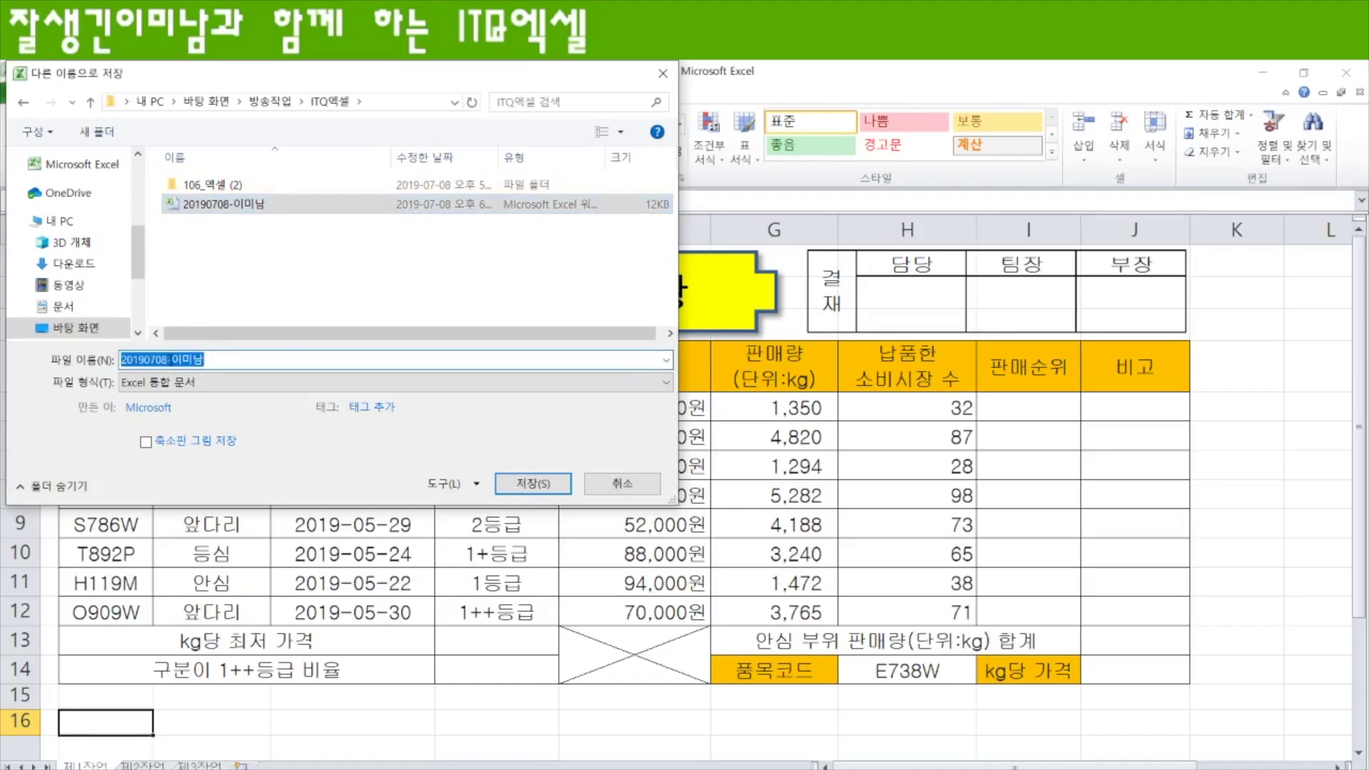
pyautogui.click(171, 360)
pyautogui.press('BackSpace')
pyautogui.write('9')
pyautogui.click(532, 484)
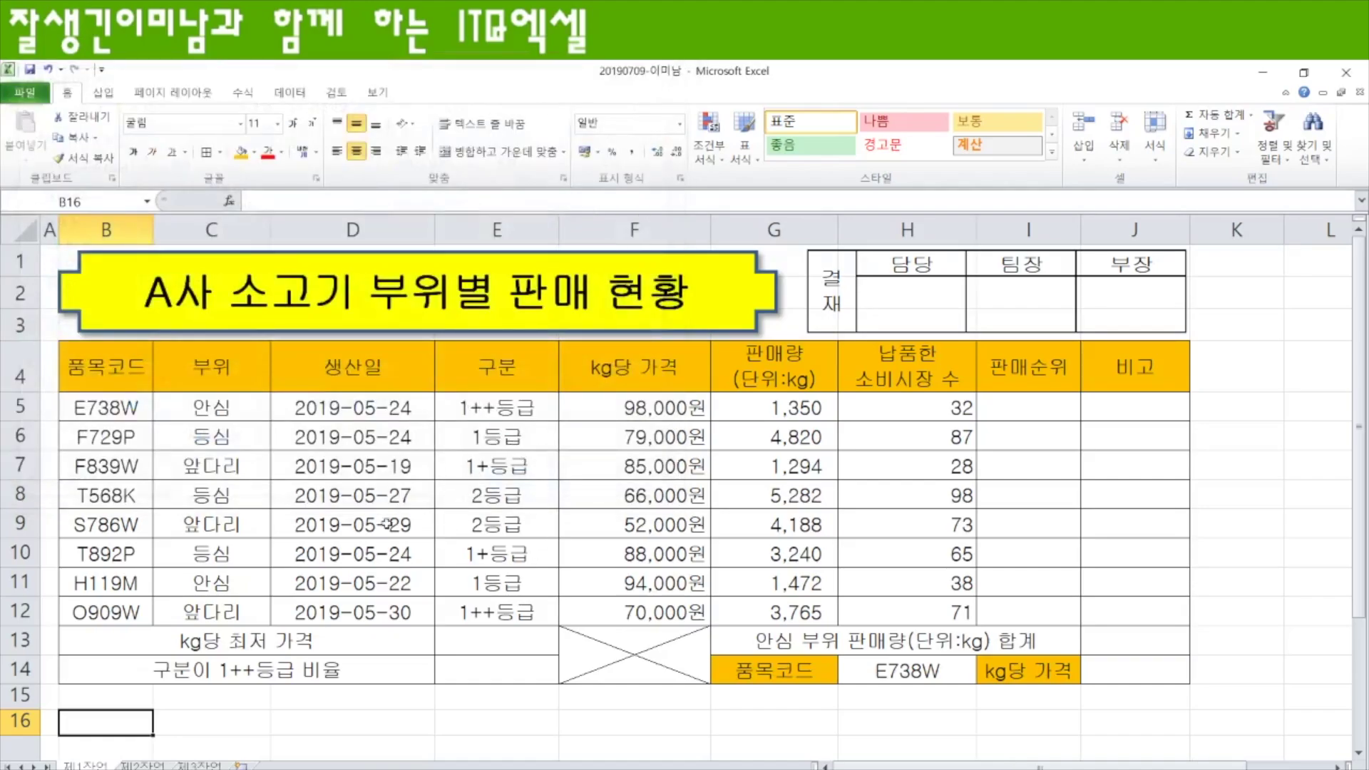